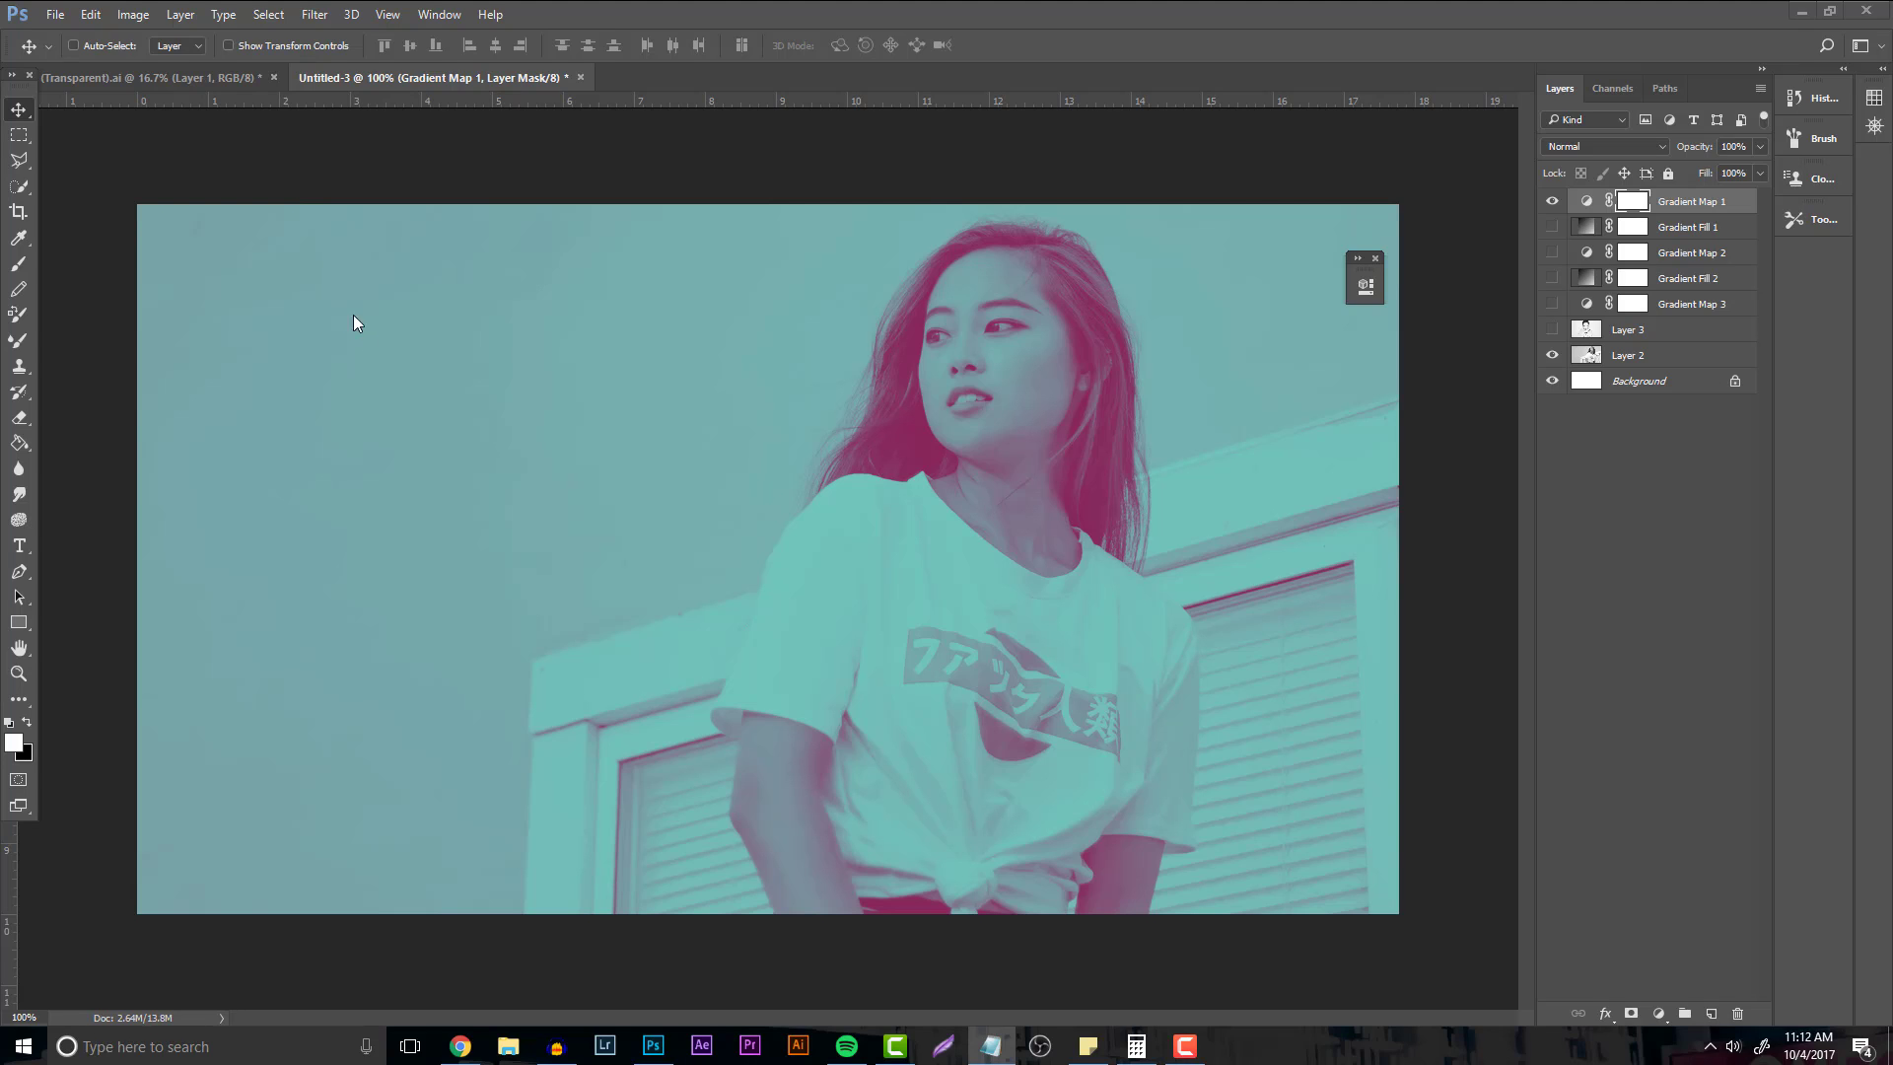
Copy the grey-hoodie white-wall portrait from the Google Images preview and switch back to Photoshop.
{"action": "left_click", "coordinate": [461, 1046]}
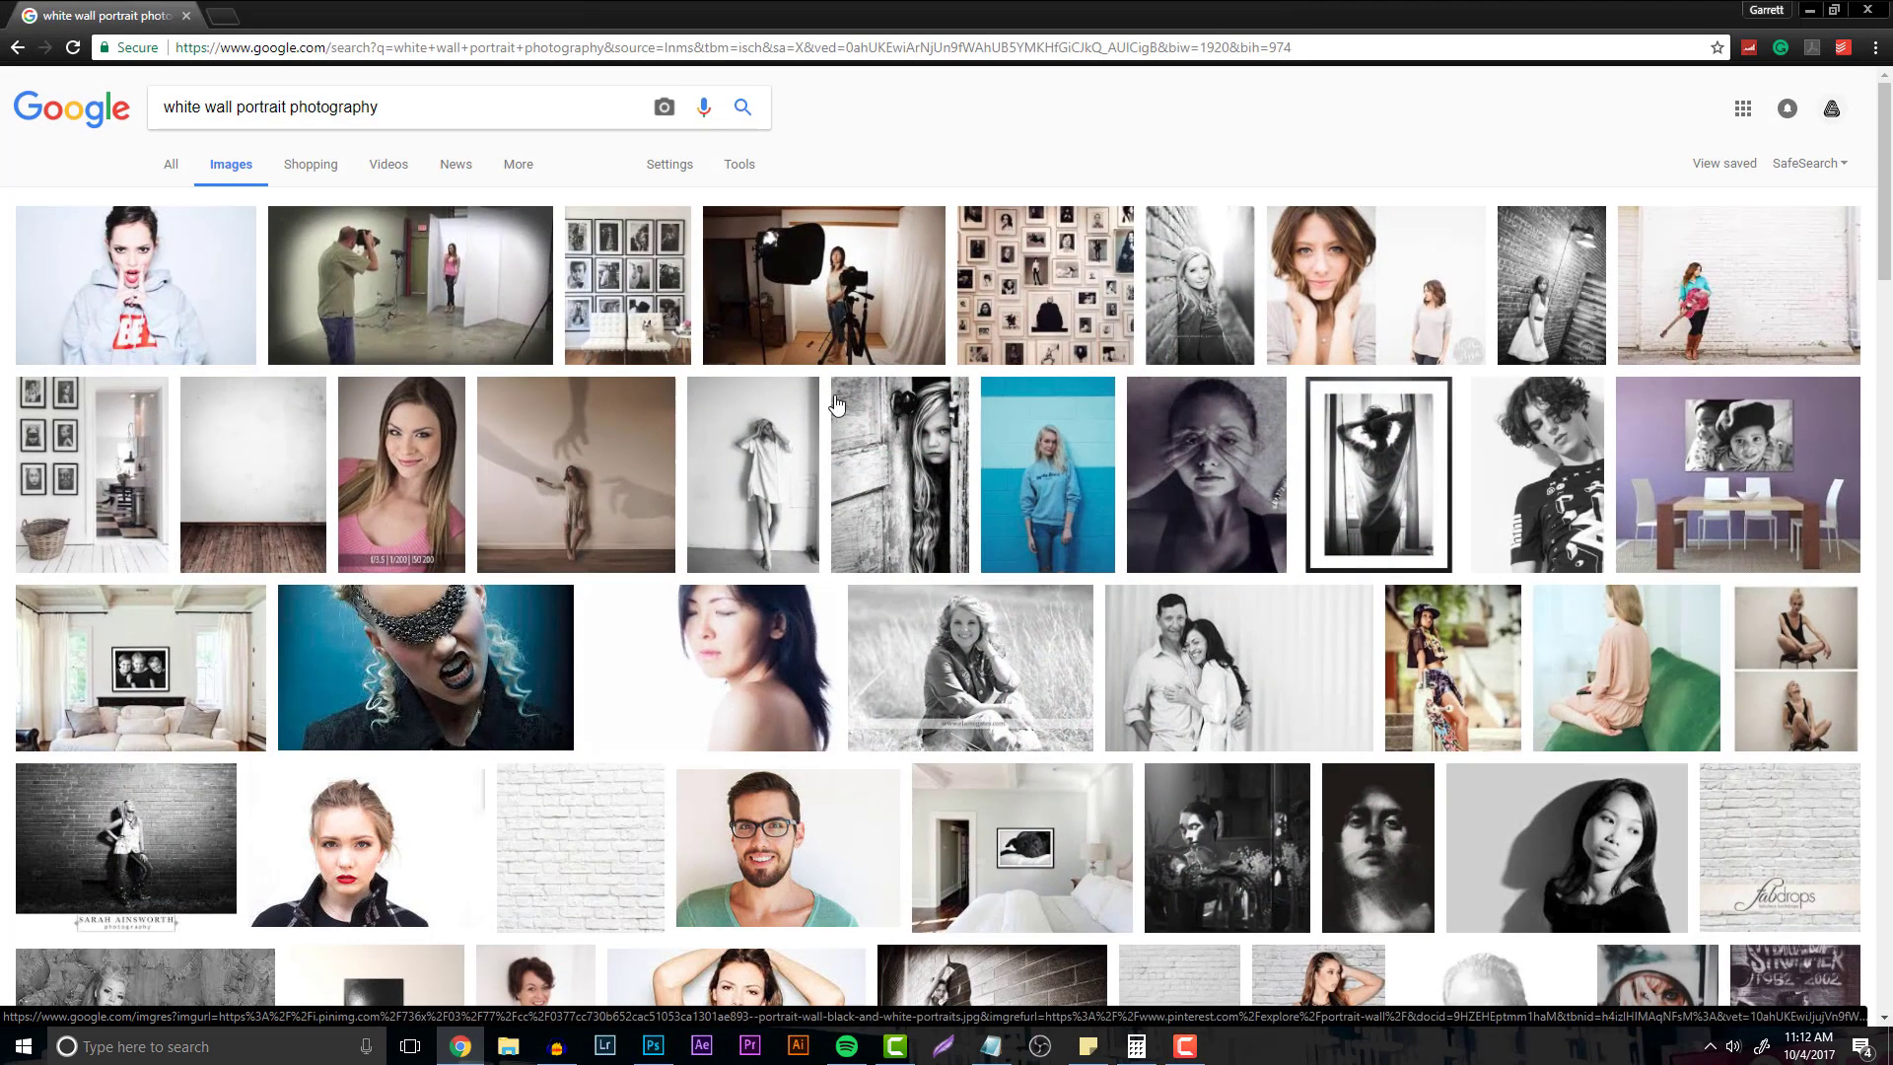
{"action": "scroll", "coordinate": [779, 548], "scroll_direction": "down", "scroll_amount": 3}
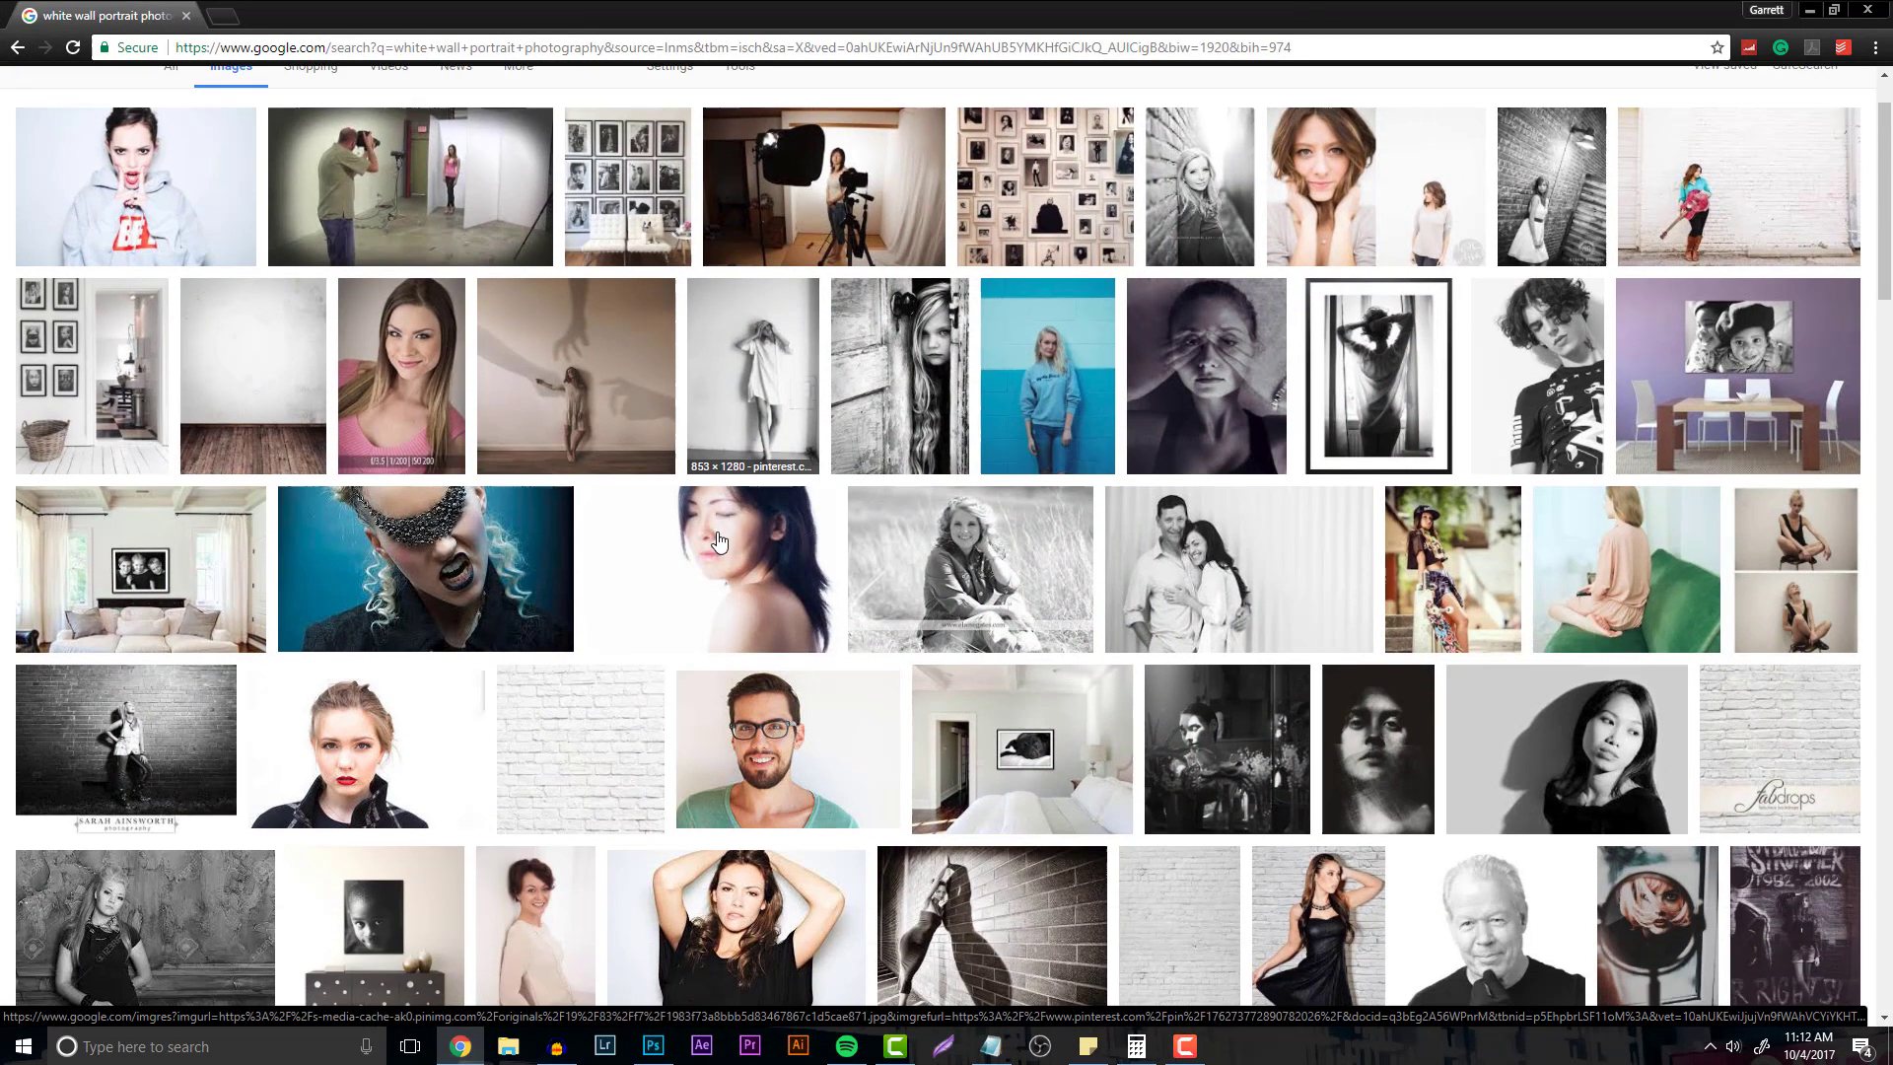
{"action": "scroll", "coordinate": [821, 549], "scroll_direction": "down", "scroll_amount": 4}
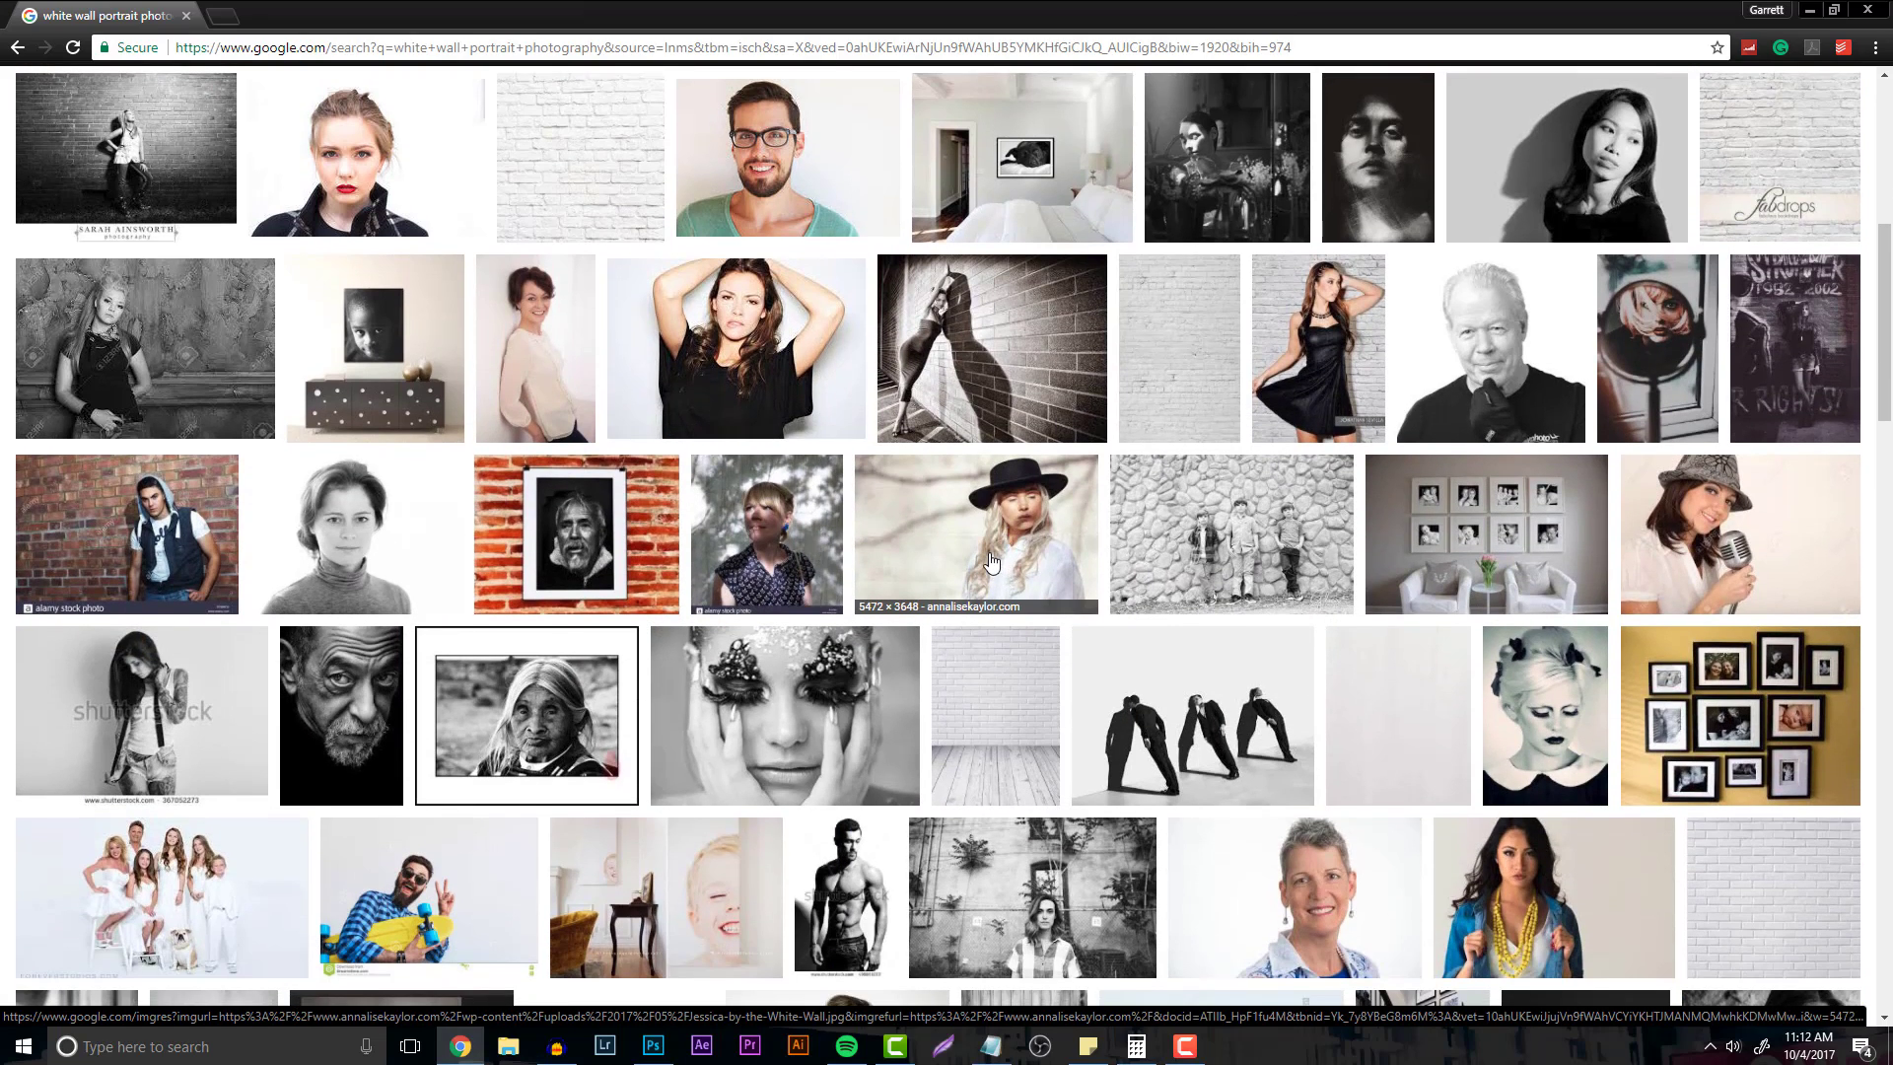
{"action": "scroll", "coordinate": [1128, 552], "scroll_direction": "up", "scroll_amount": 7}
{"action": "left_click", "coordinate": [249, 350]}
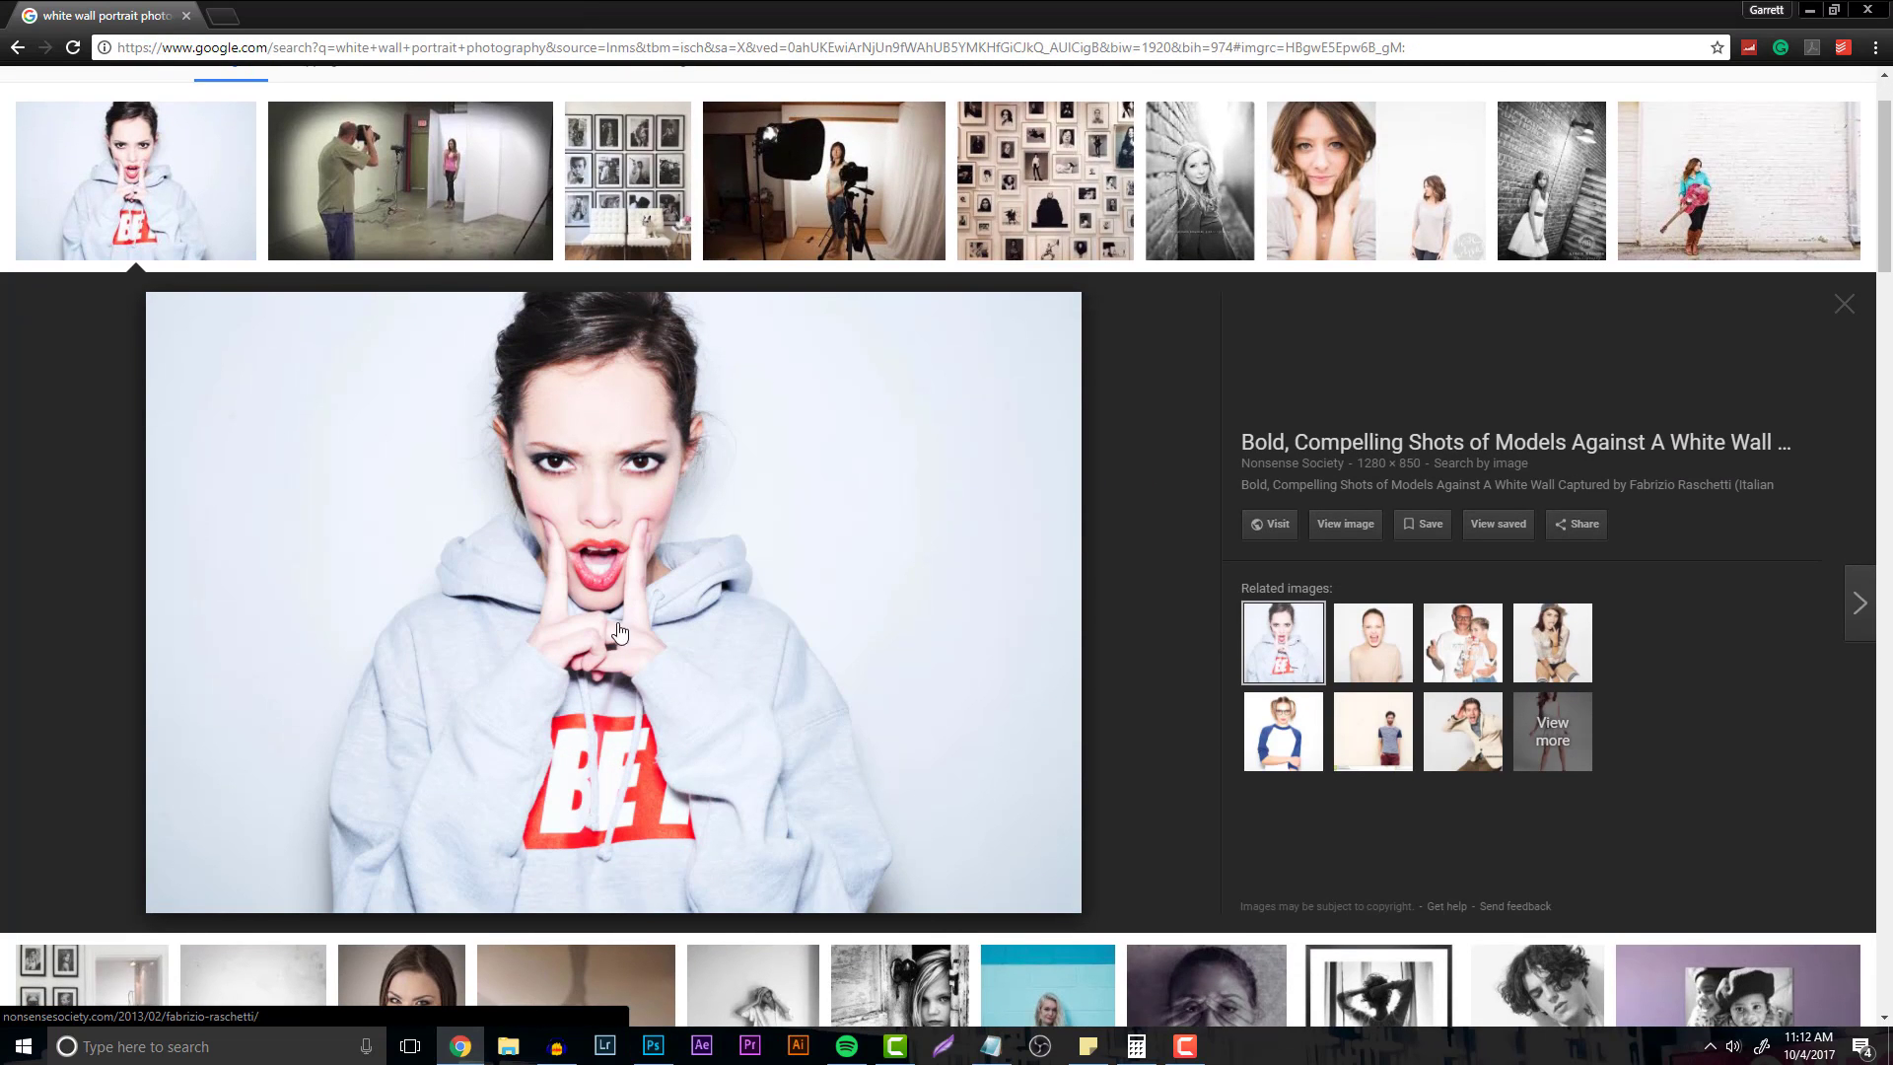
{"action": "right_click", "coordinate": [601, 651]}
{"action": "left_click", "coordinate": [708, 845]}
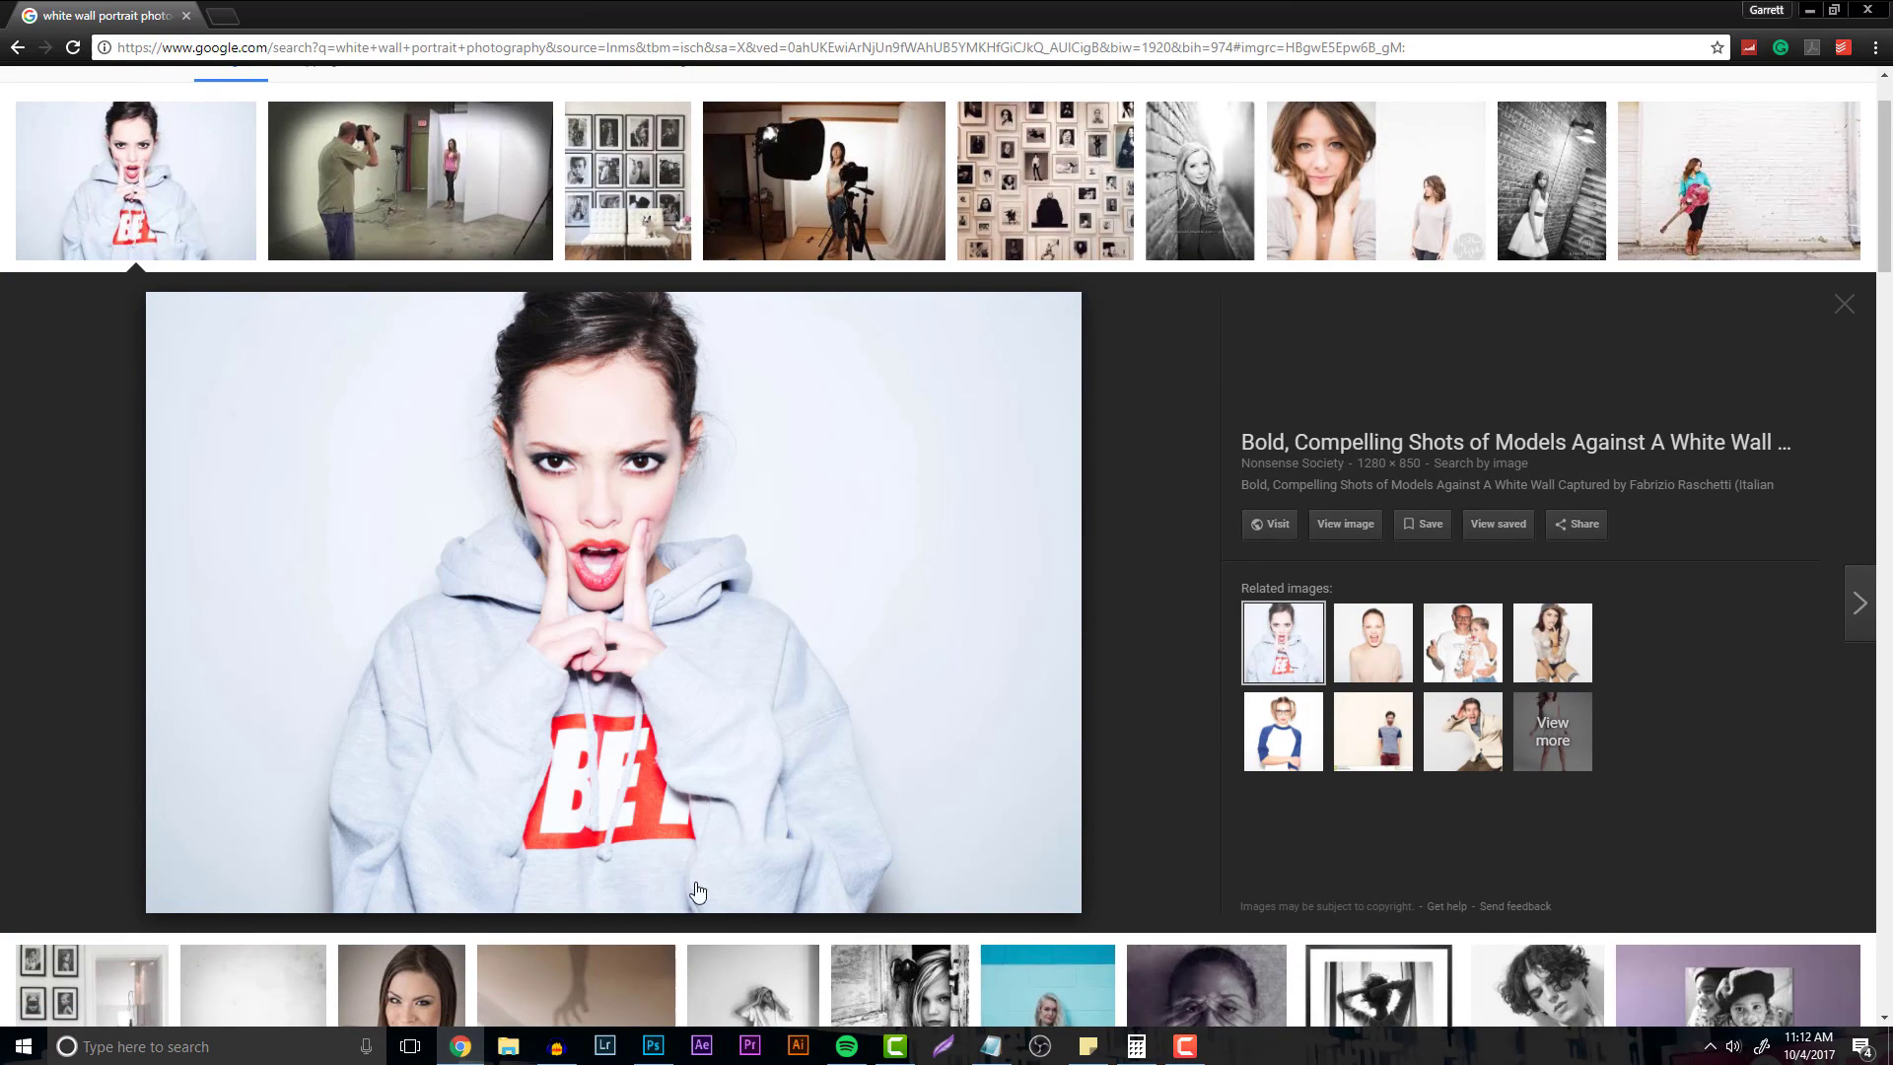
{"action": "left_click", "coordinate": [652, 1043]}
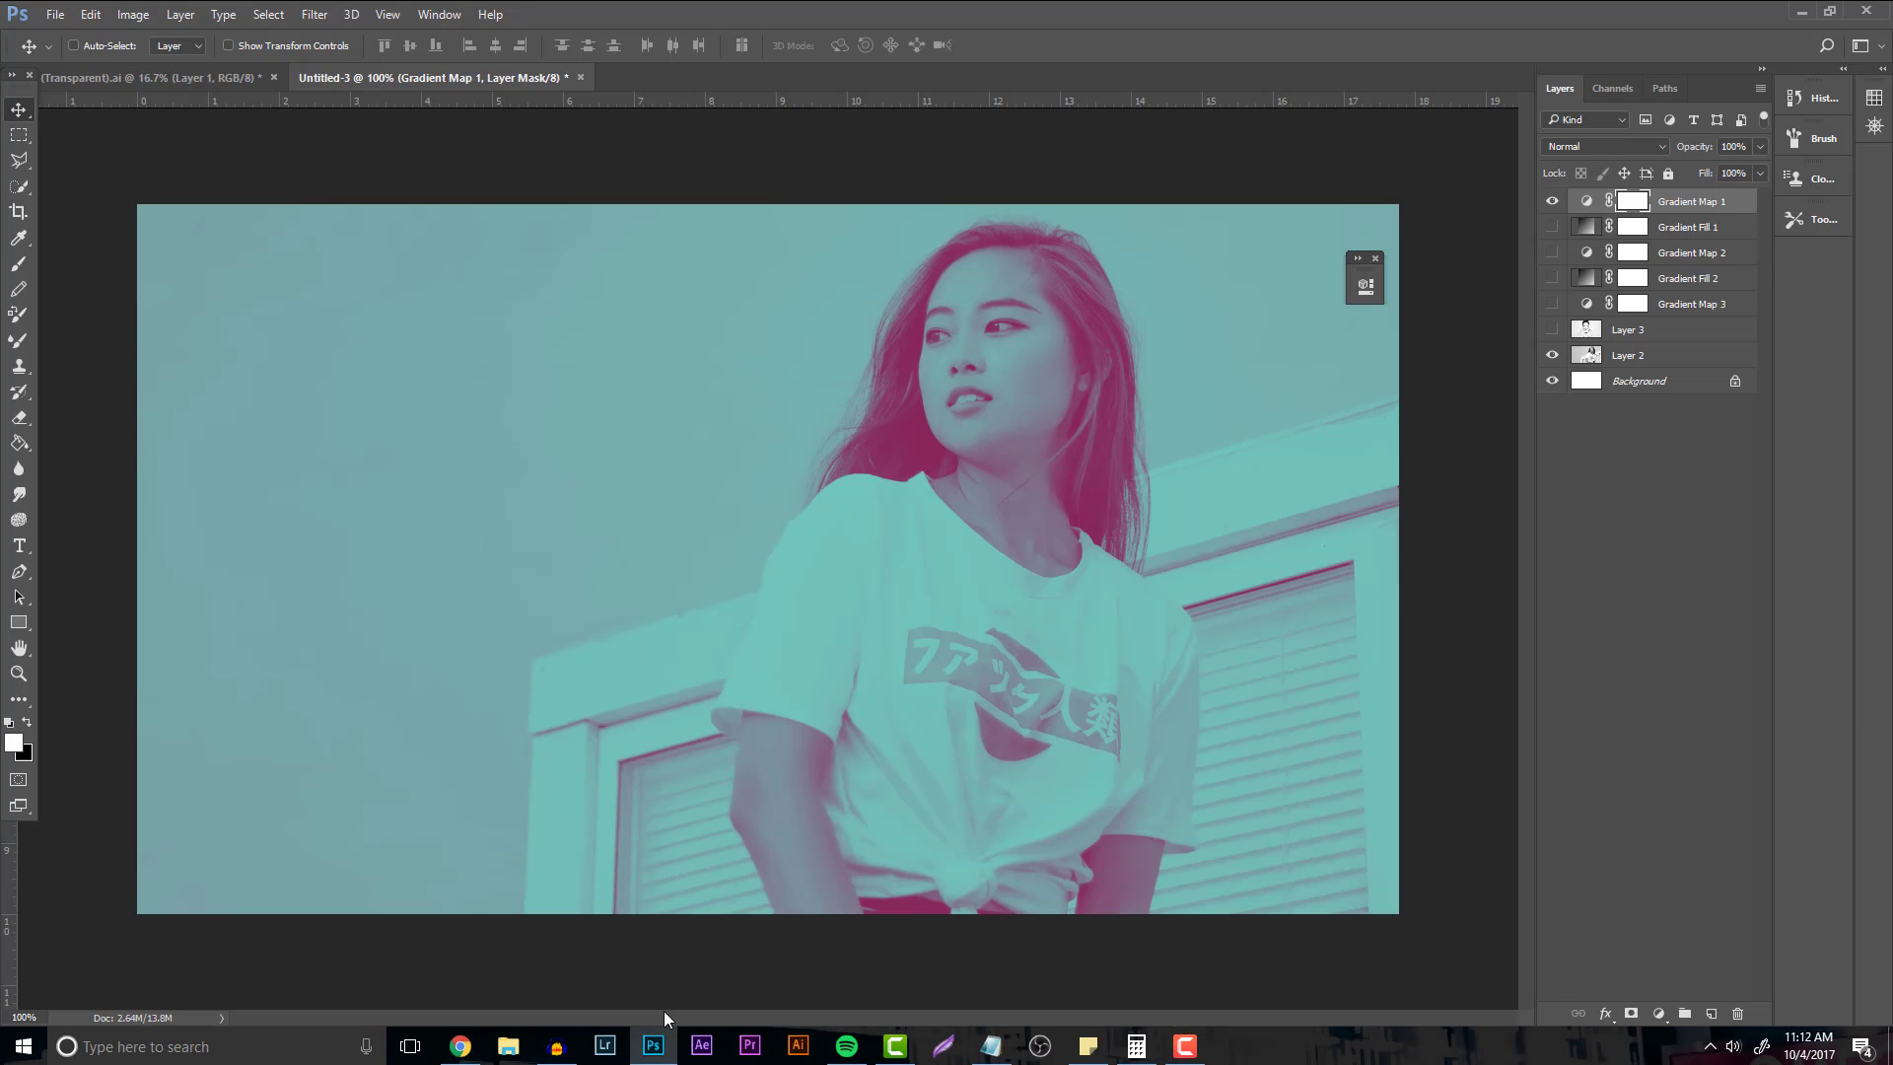
Create a new blank document, Untitled-4, and paste the hoodie portrait into it as Layer 1.
{"action": "left_click", "coordinate": [55, 14]}
{"action": "left_click", "coordinate": [71, 37]}
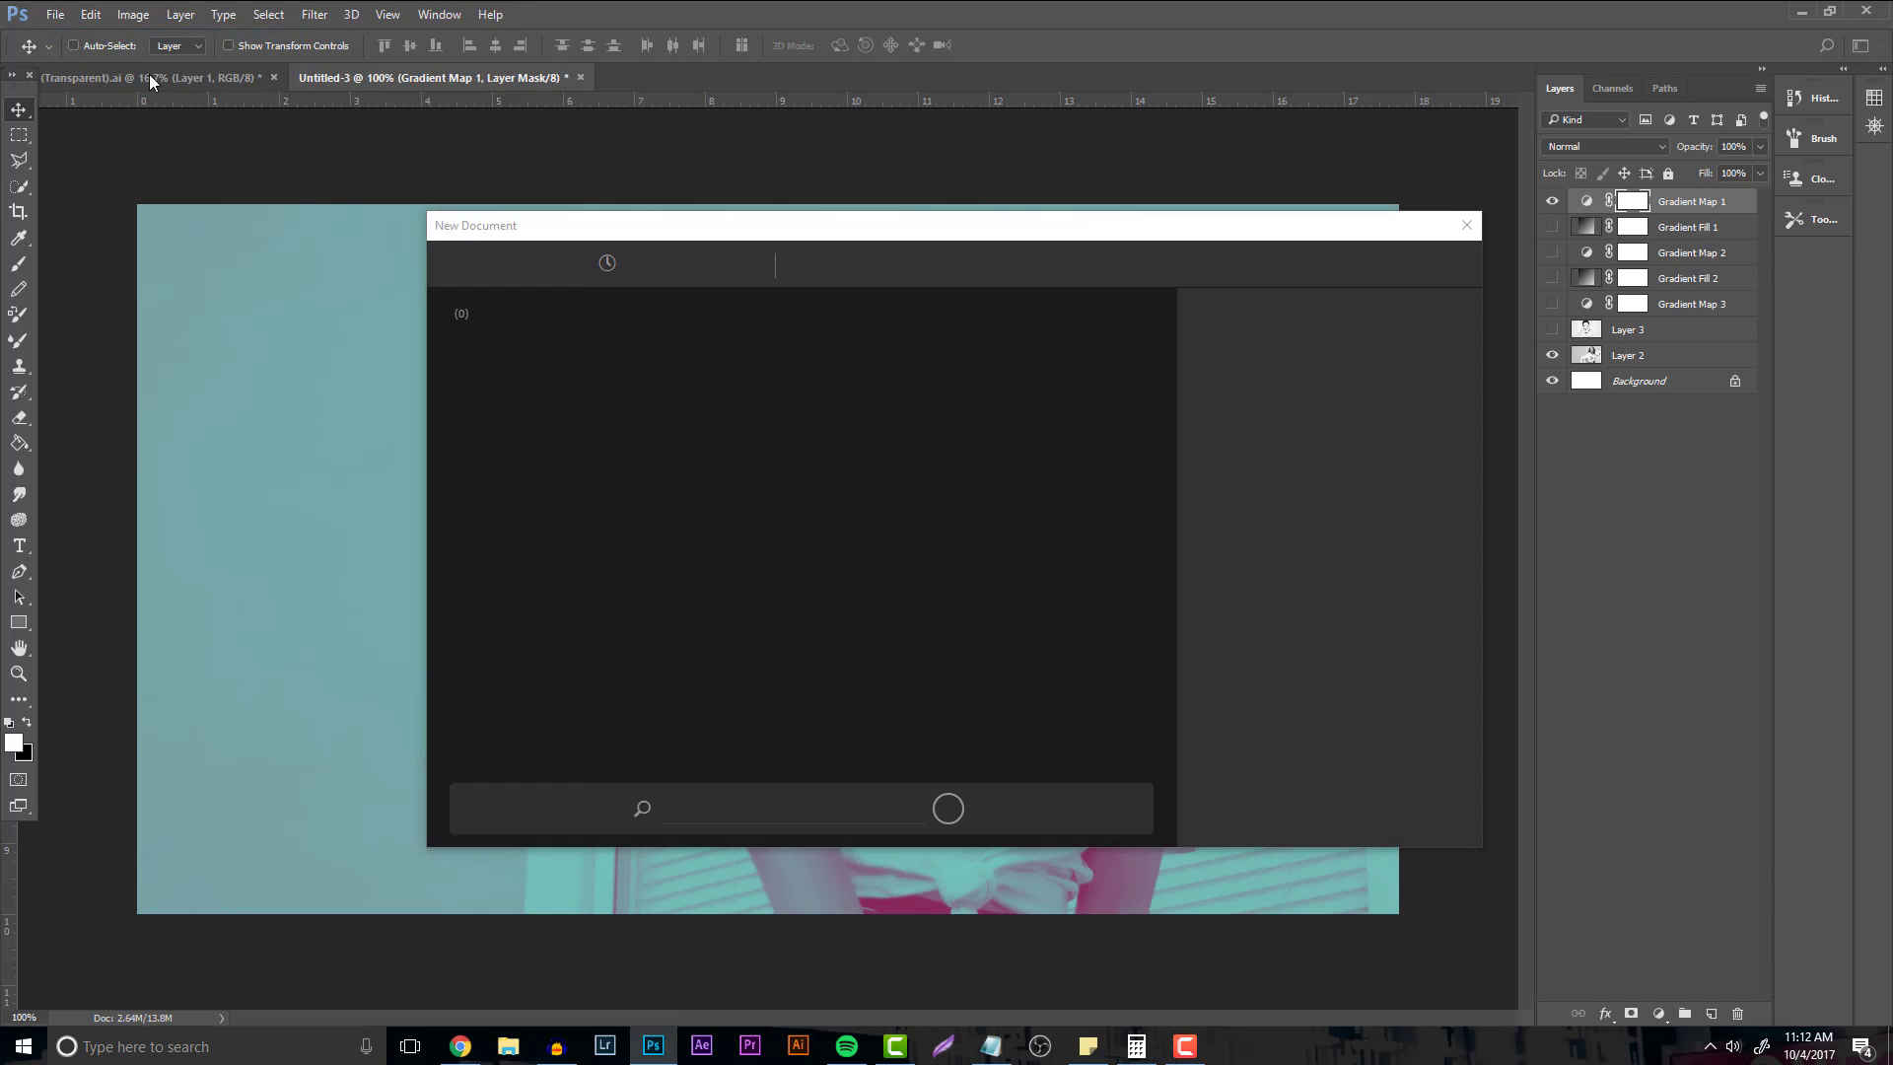
{"action": "left_click", "coordinate": [1426, 812]}
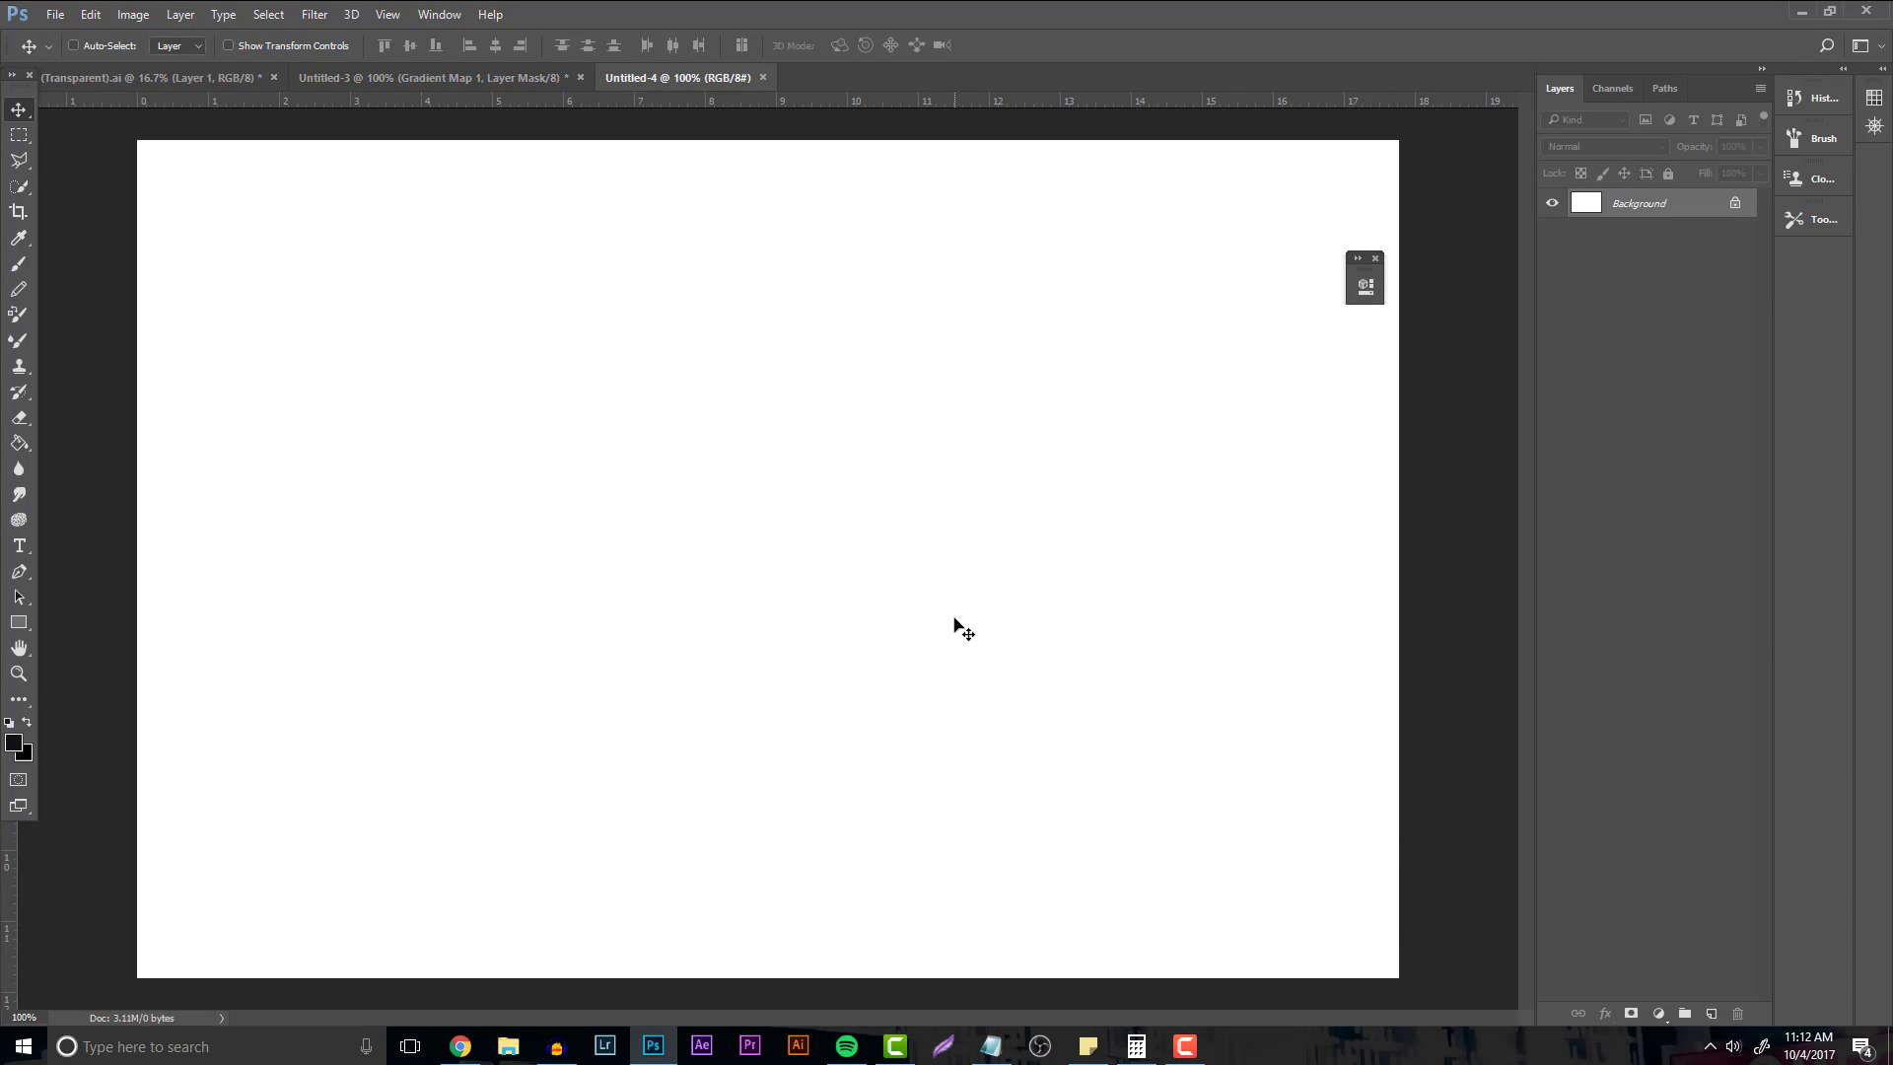
{"action": "key", "text": "ctrl+v"}
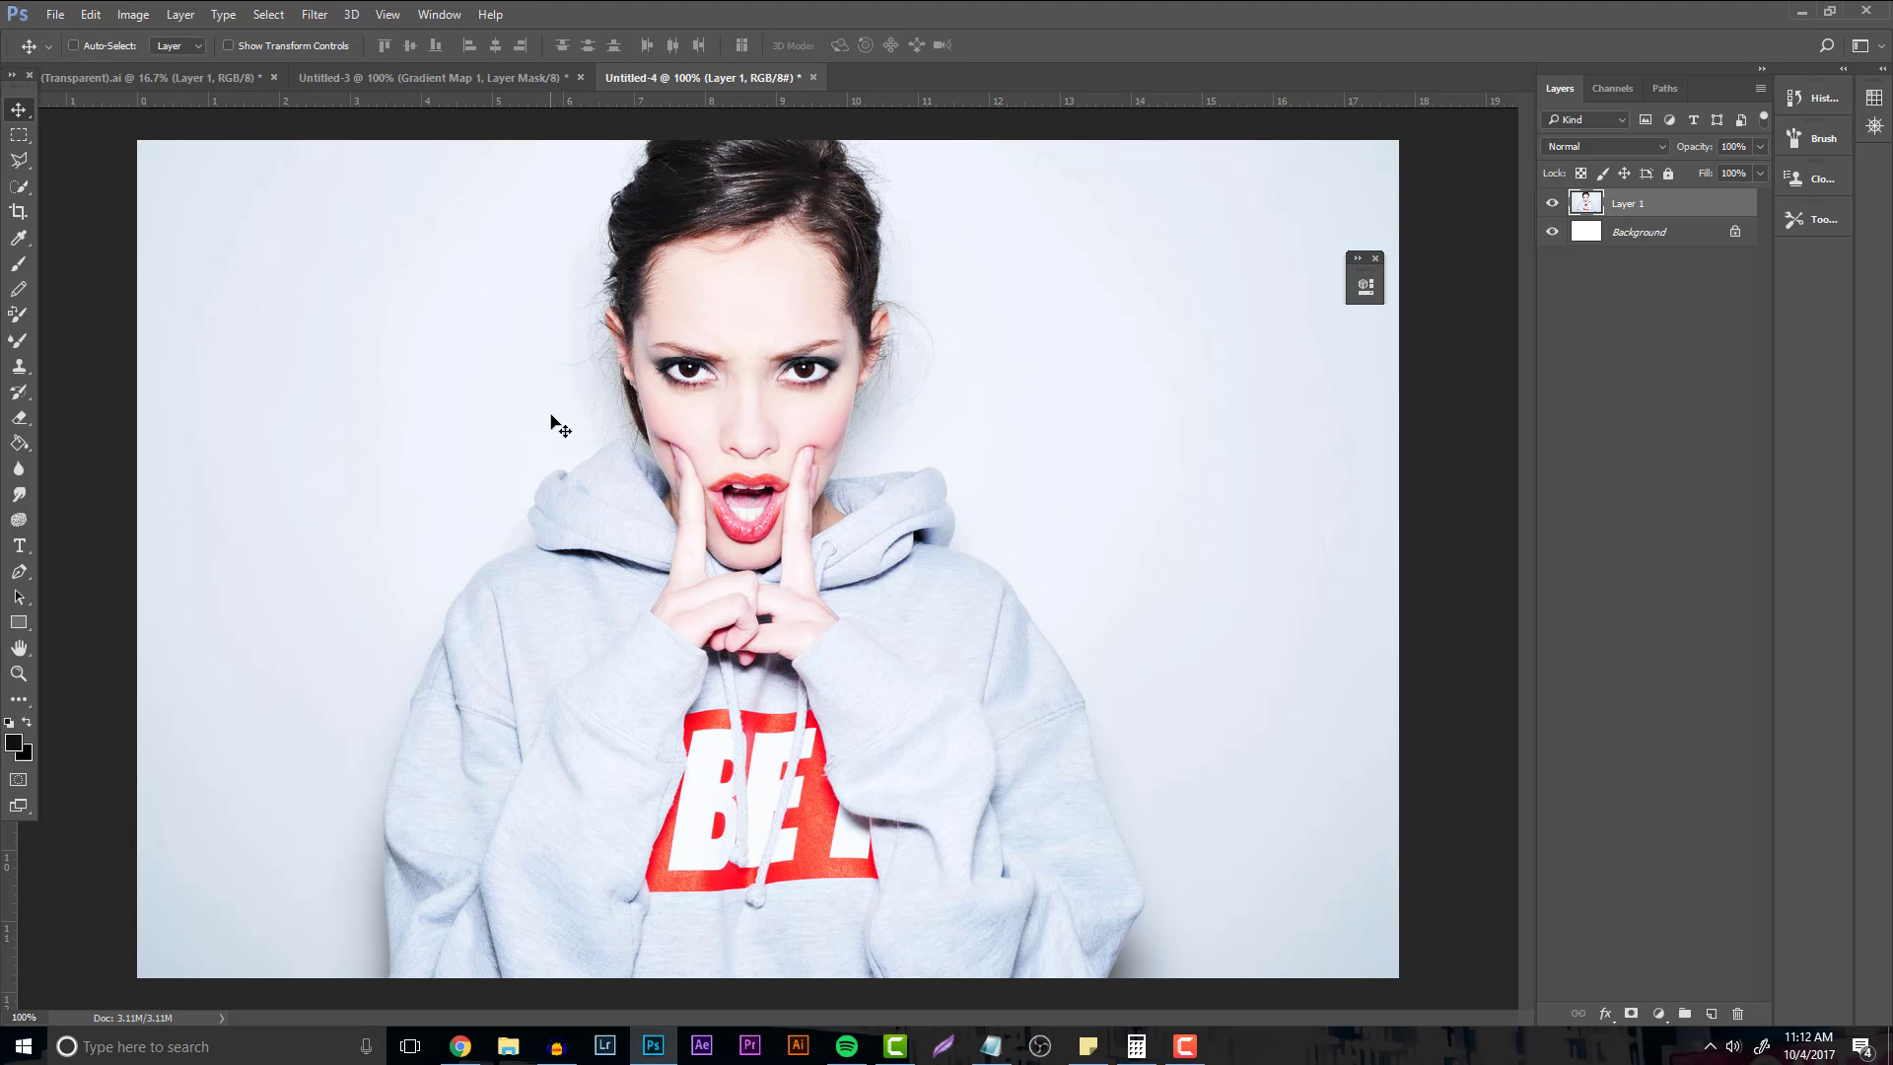
Convert Untitled-4 to Grayscale mode, flattening the layers and discarding the colour information.
{"action": "left_click", "coordinate": [130, 15]}
{"action": "mouse_move", "coordinate": [143, 40]}
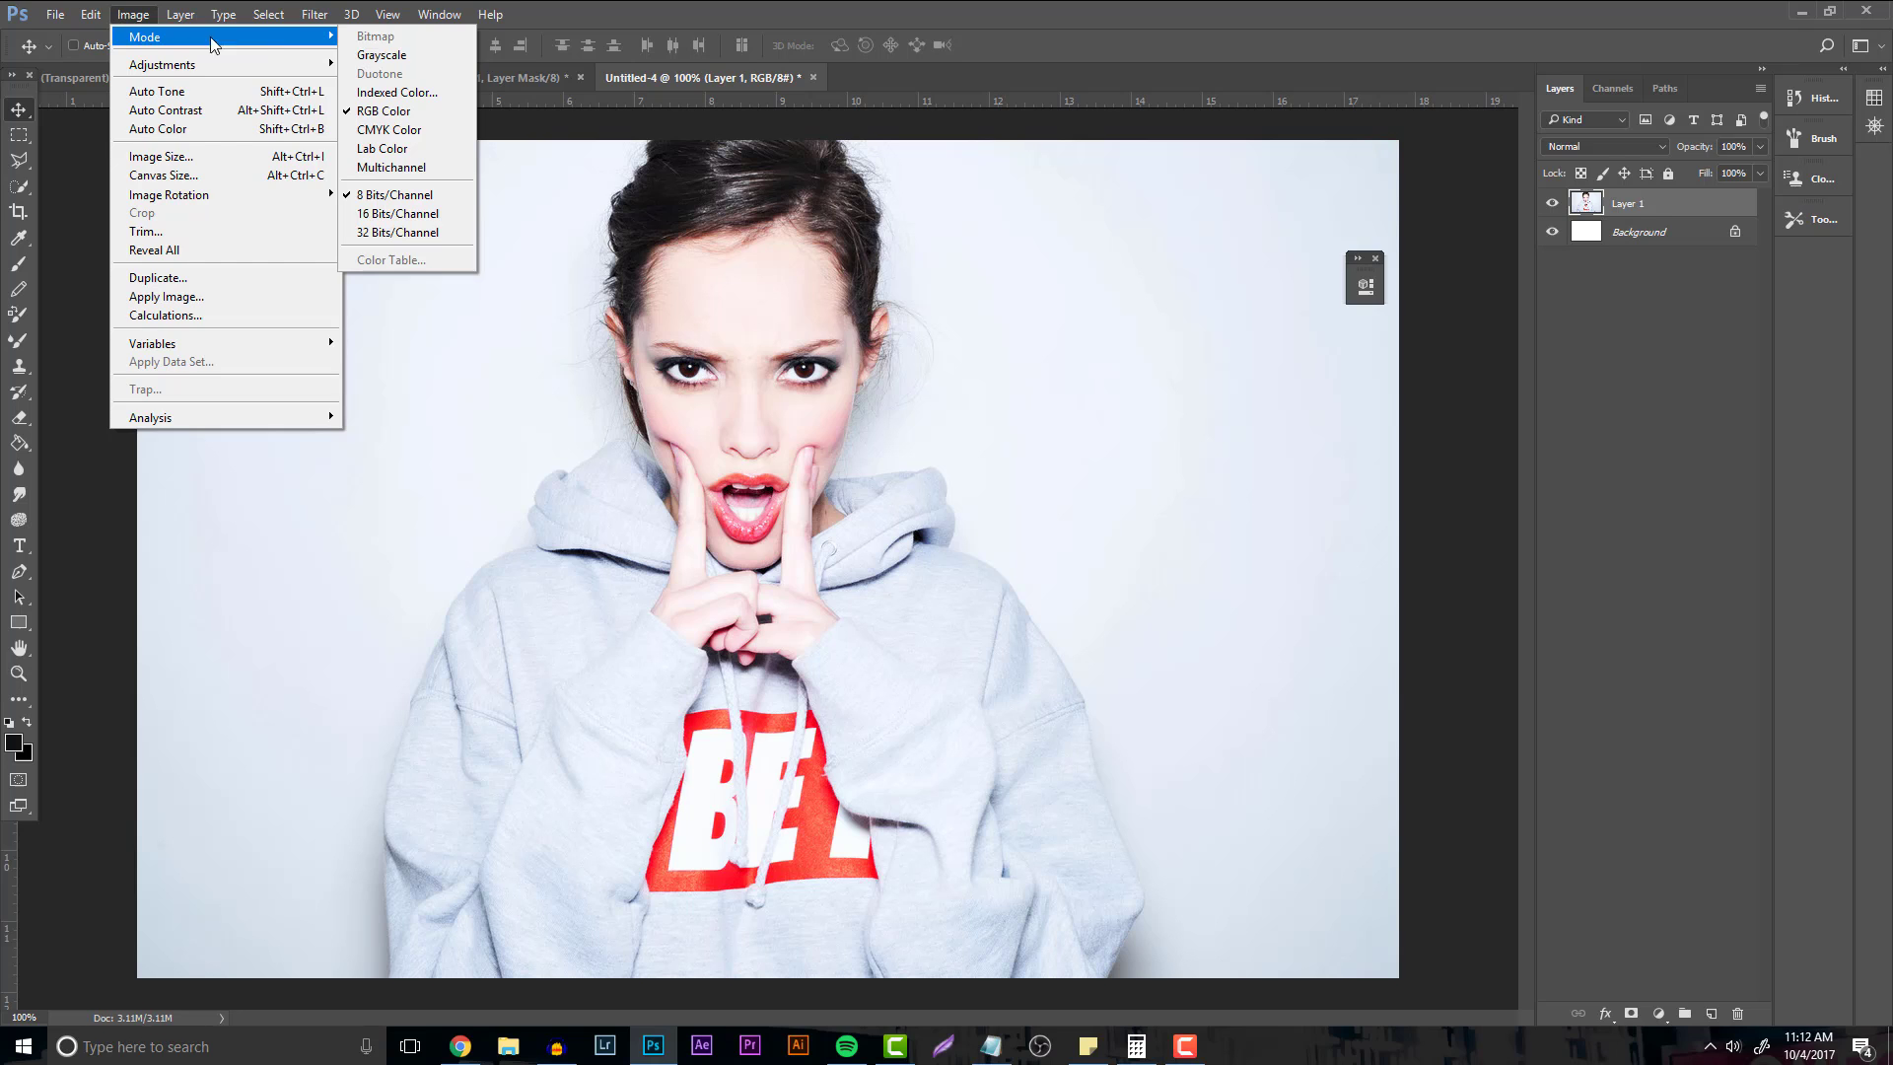
{"action": "left_click", "coordinate": [390, 57]}
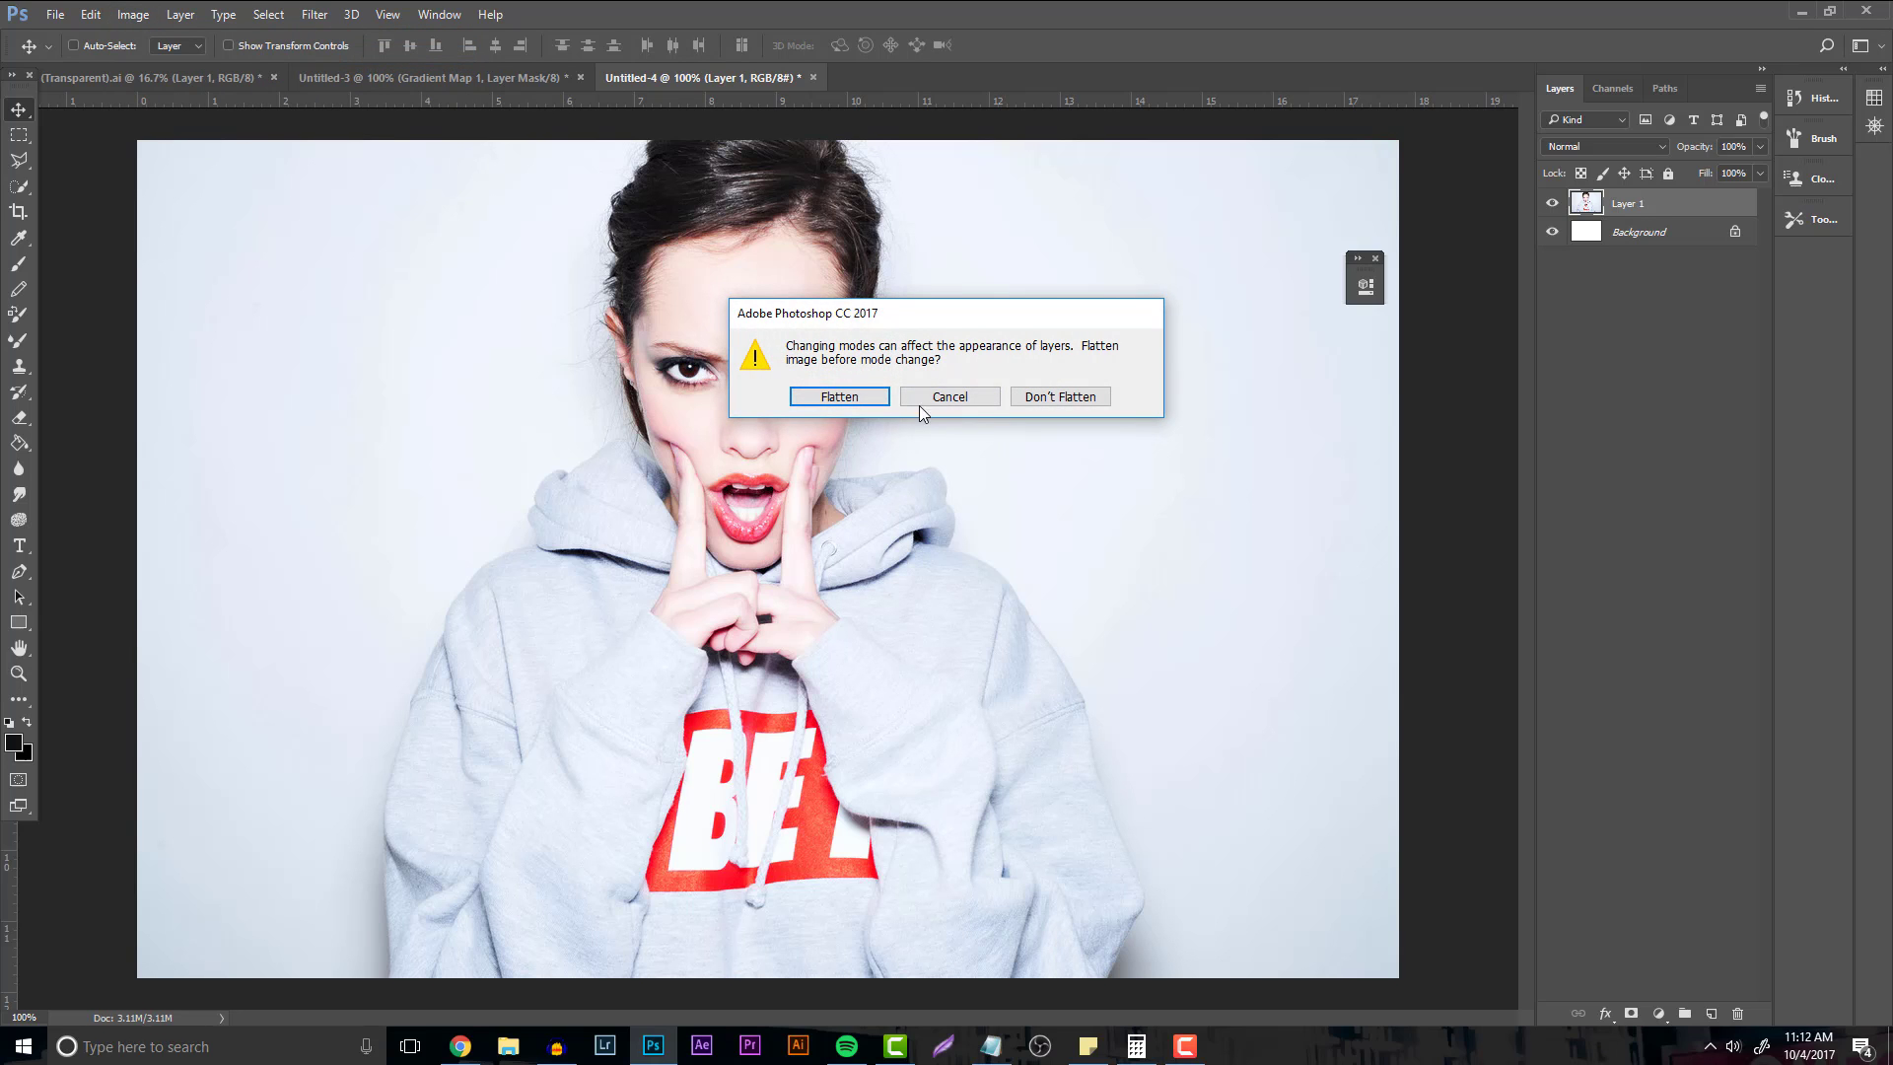
{"action": "left_click", "coordinate": [855, 398]}
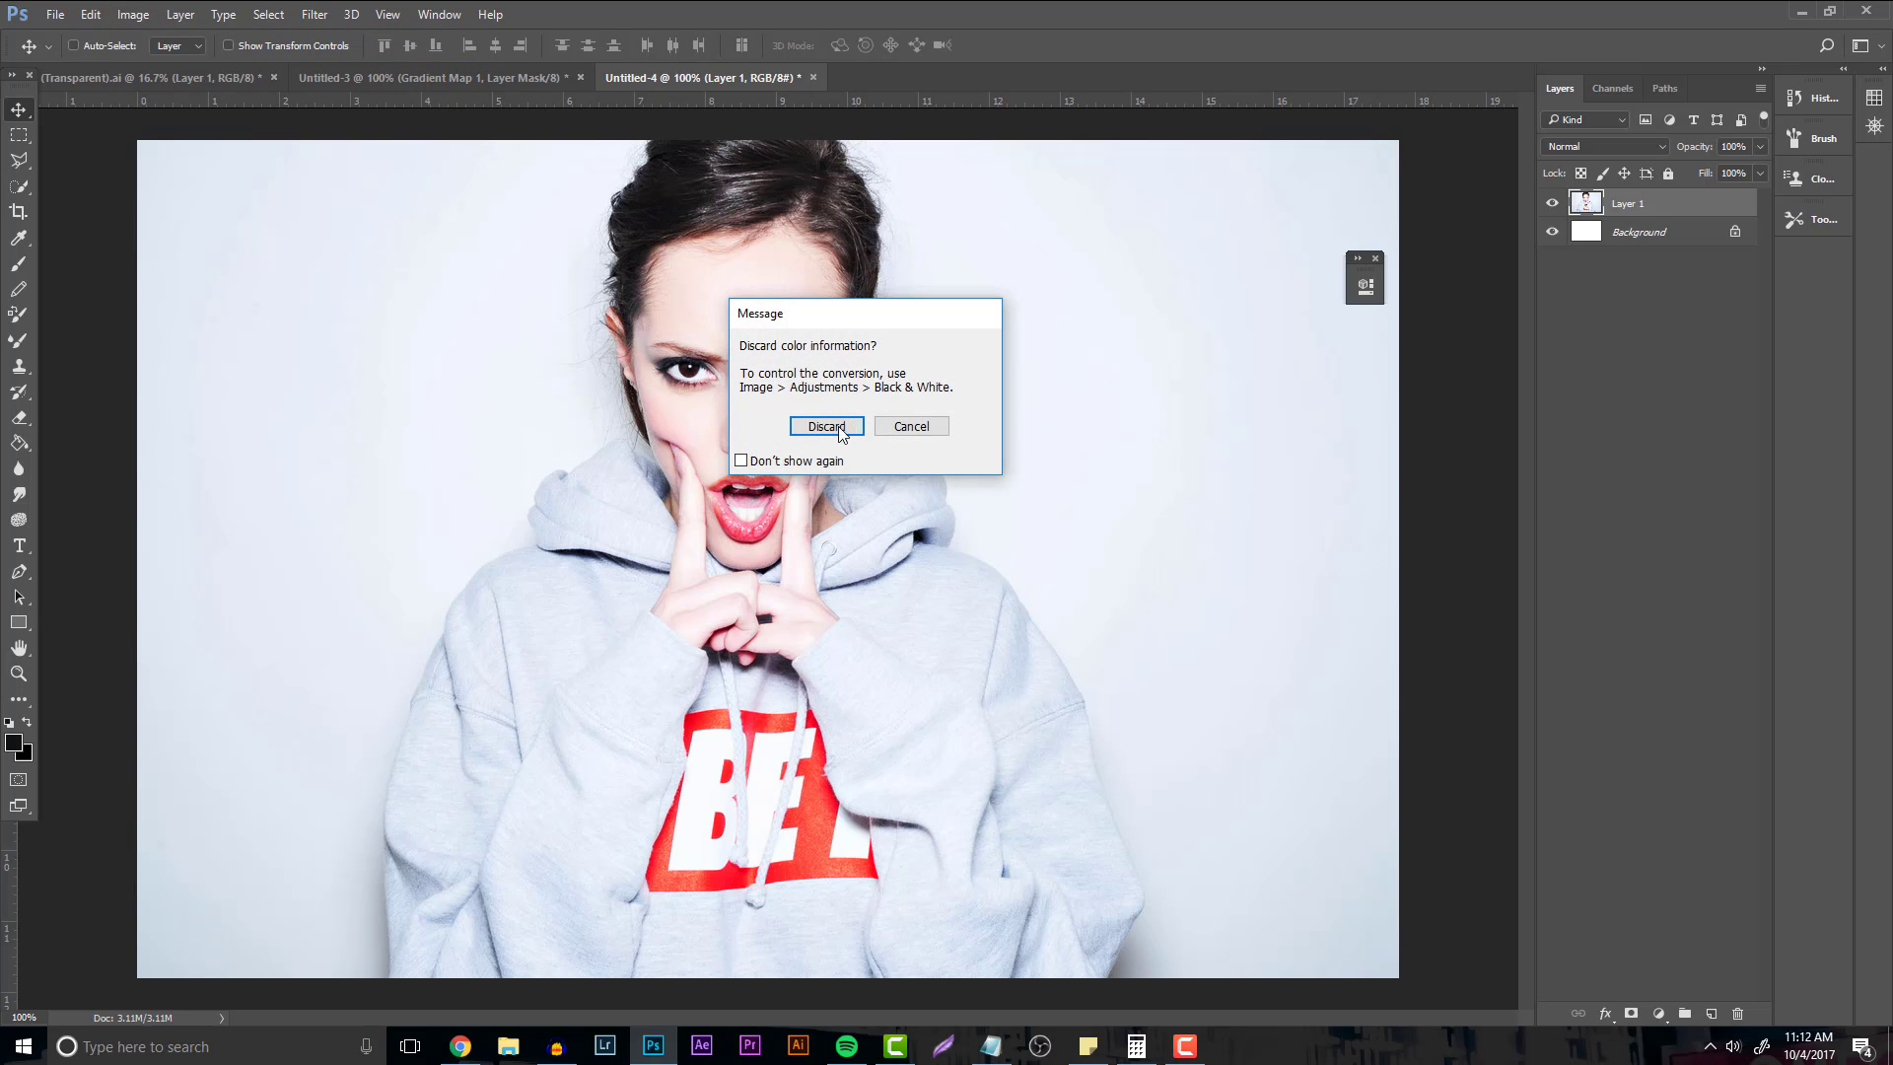
{"action": "left_click", "coordinate": [834, 427]}
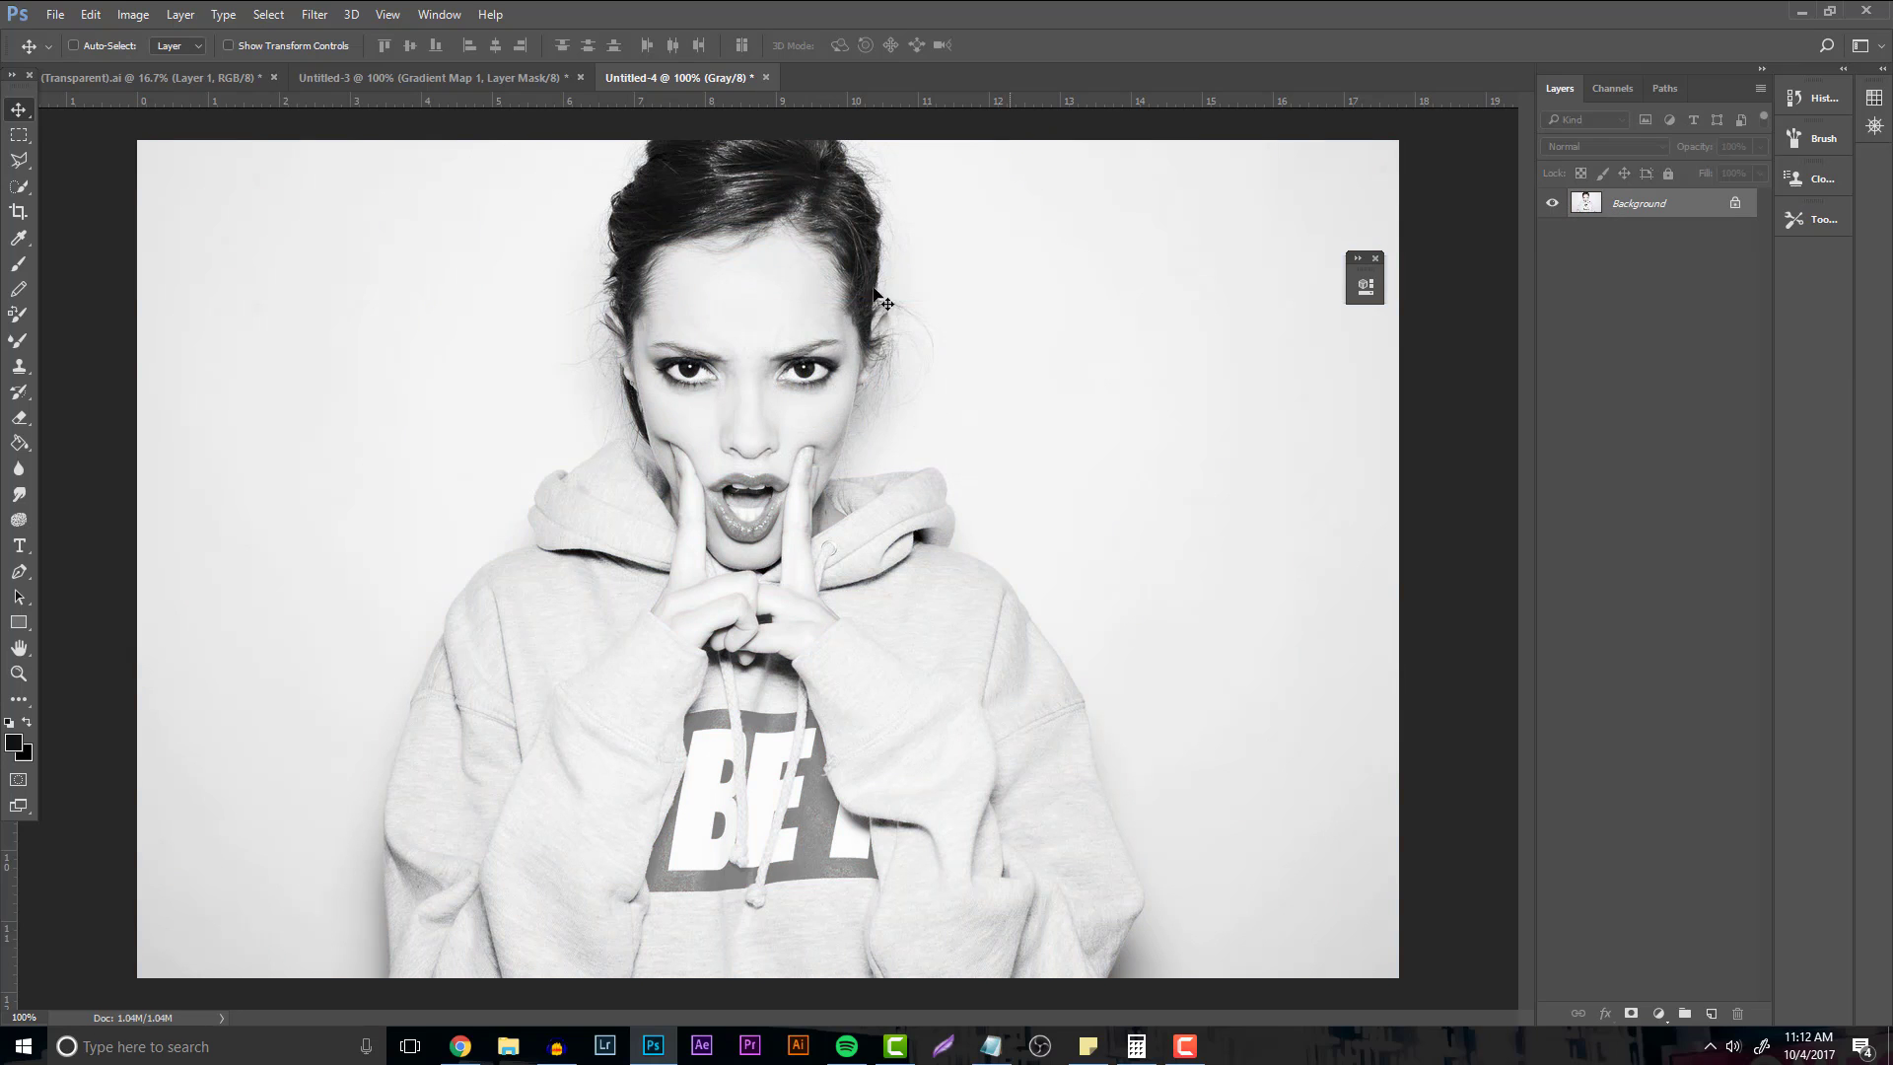
{"action": "left_click", "coordinate": [132, 14]}
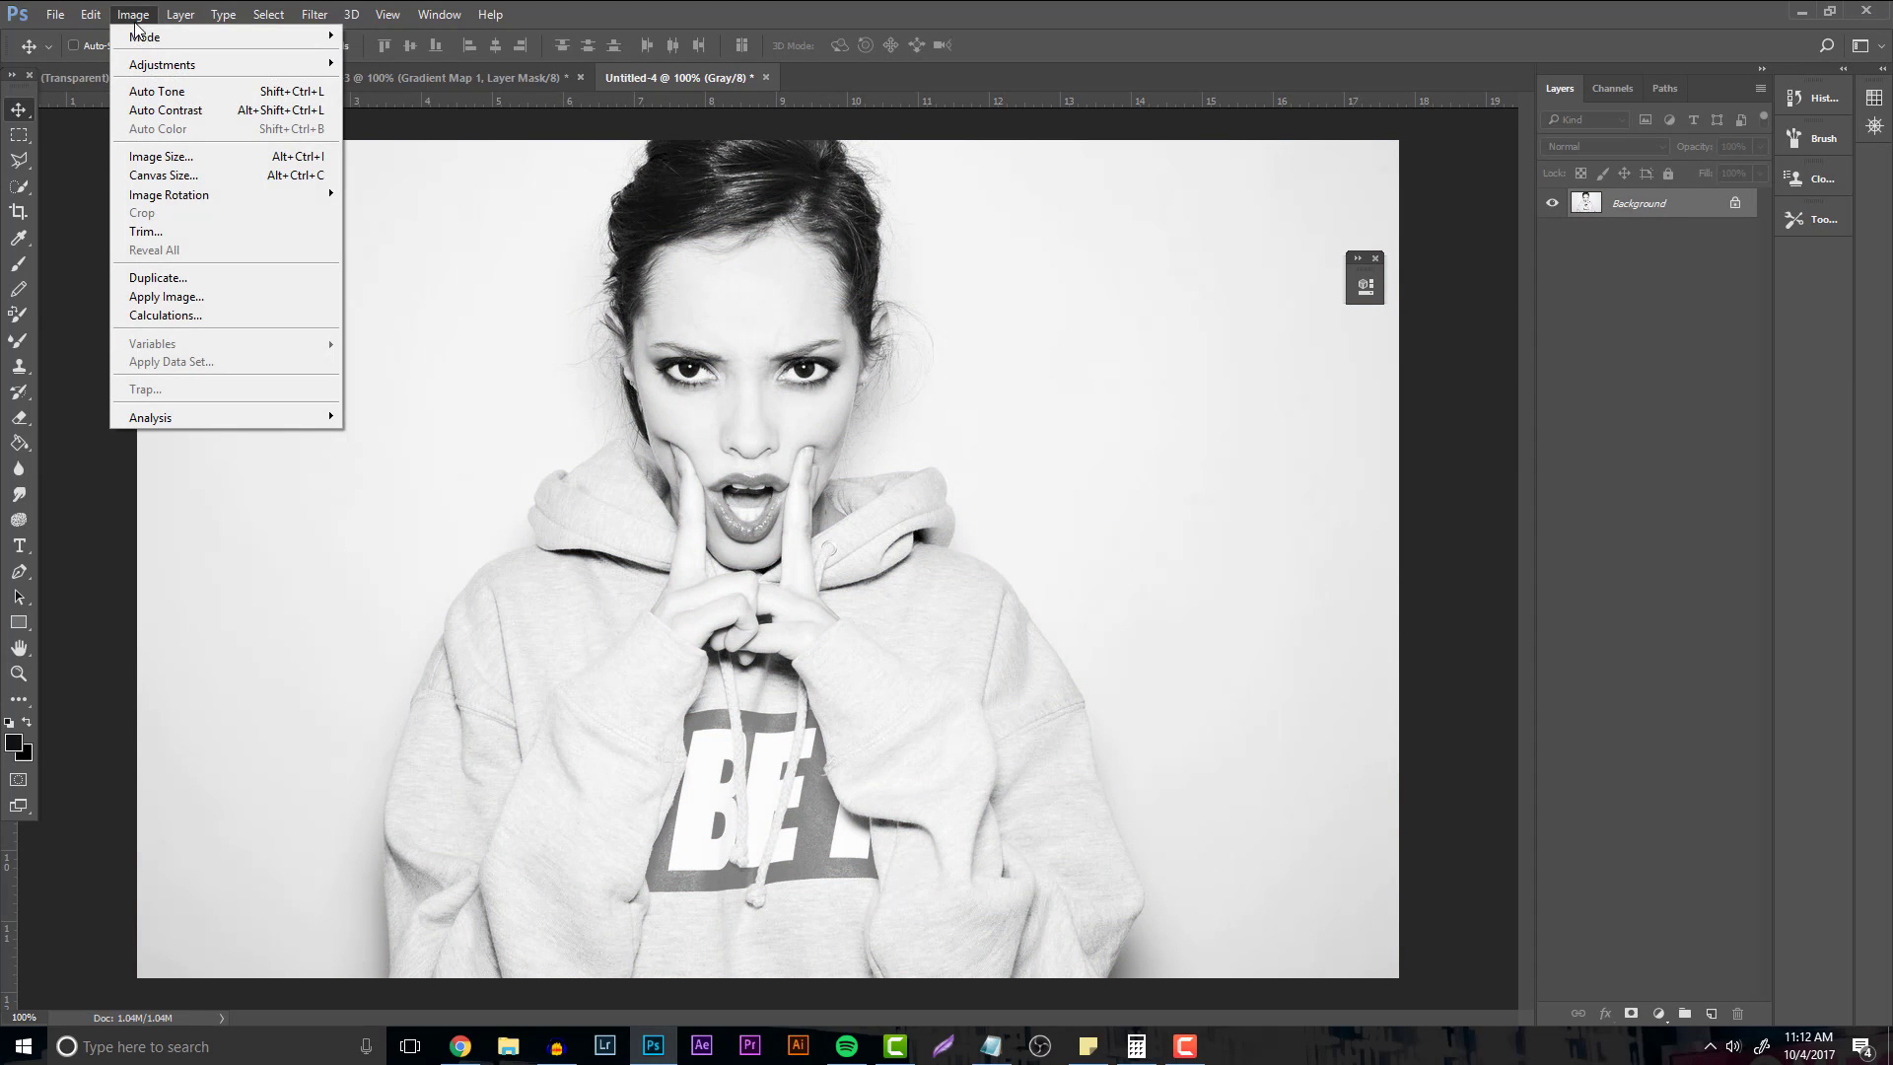
{"action": "mouse_move", "coordinate": [148, 37]}
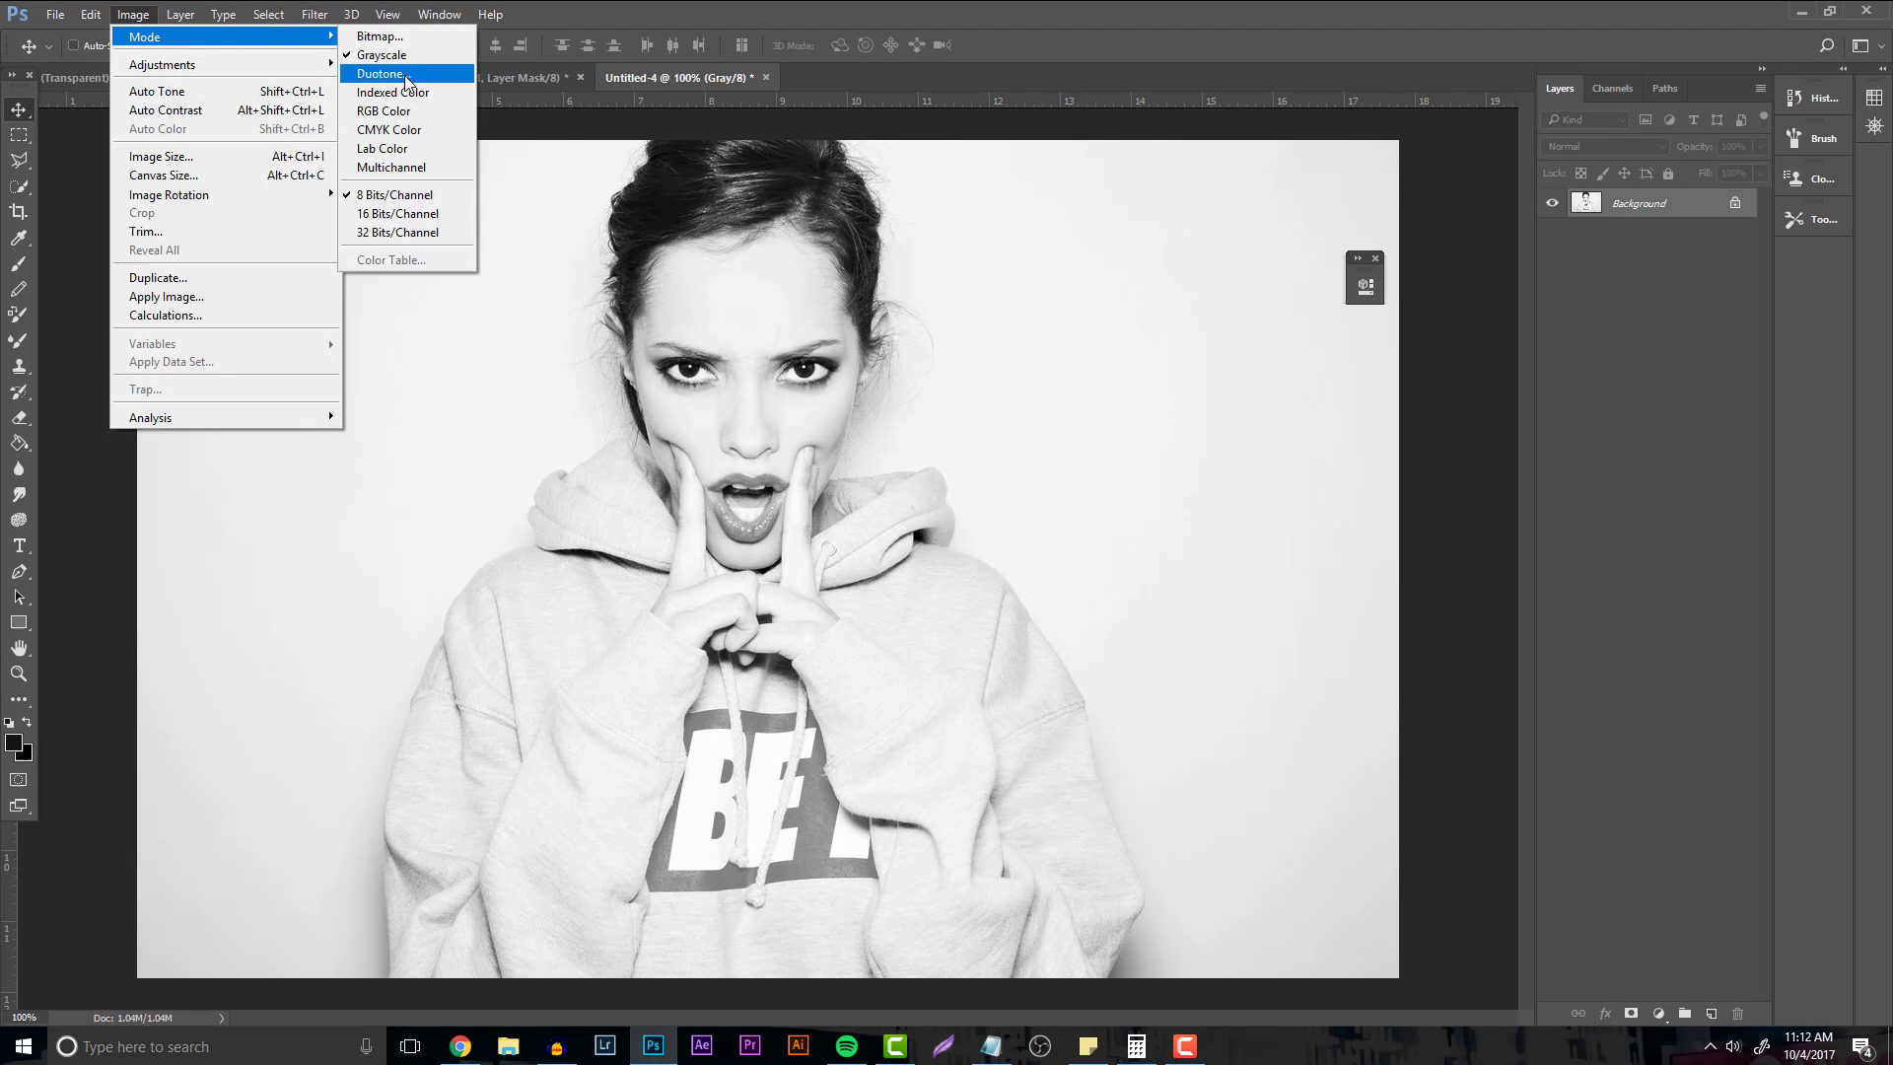
Open Duotone Options, preview the cyan bl 3 and green 349 bl 2 presets, then return to Default.
{"action": "left_click", "coordinate": [404, 75]}
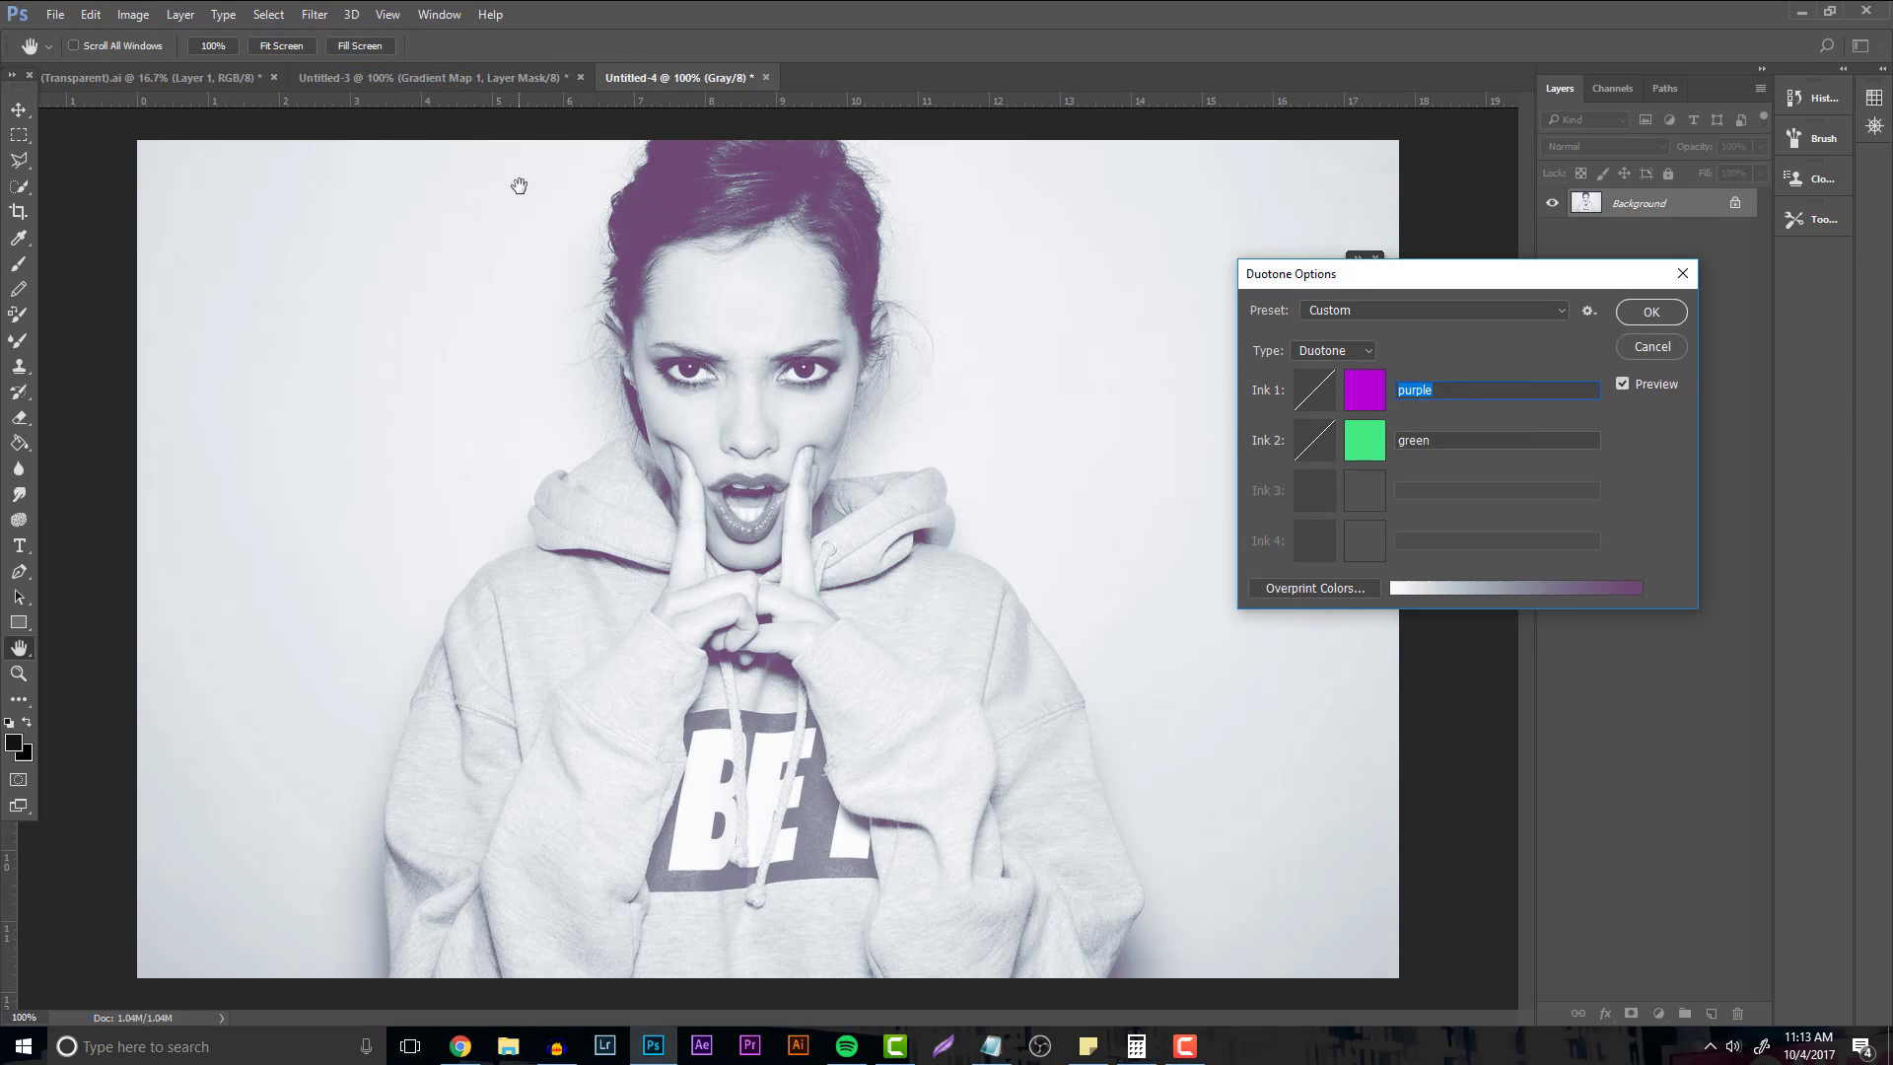
{"action": "left_click_drag", "start_coordinate": [1272, 266], "coordinate": [1044, 207]}
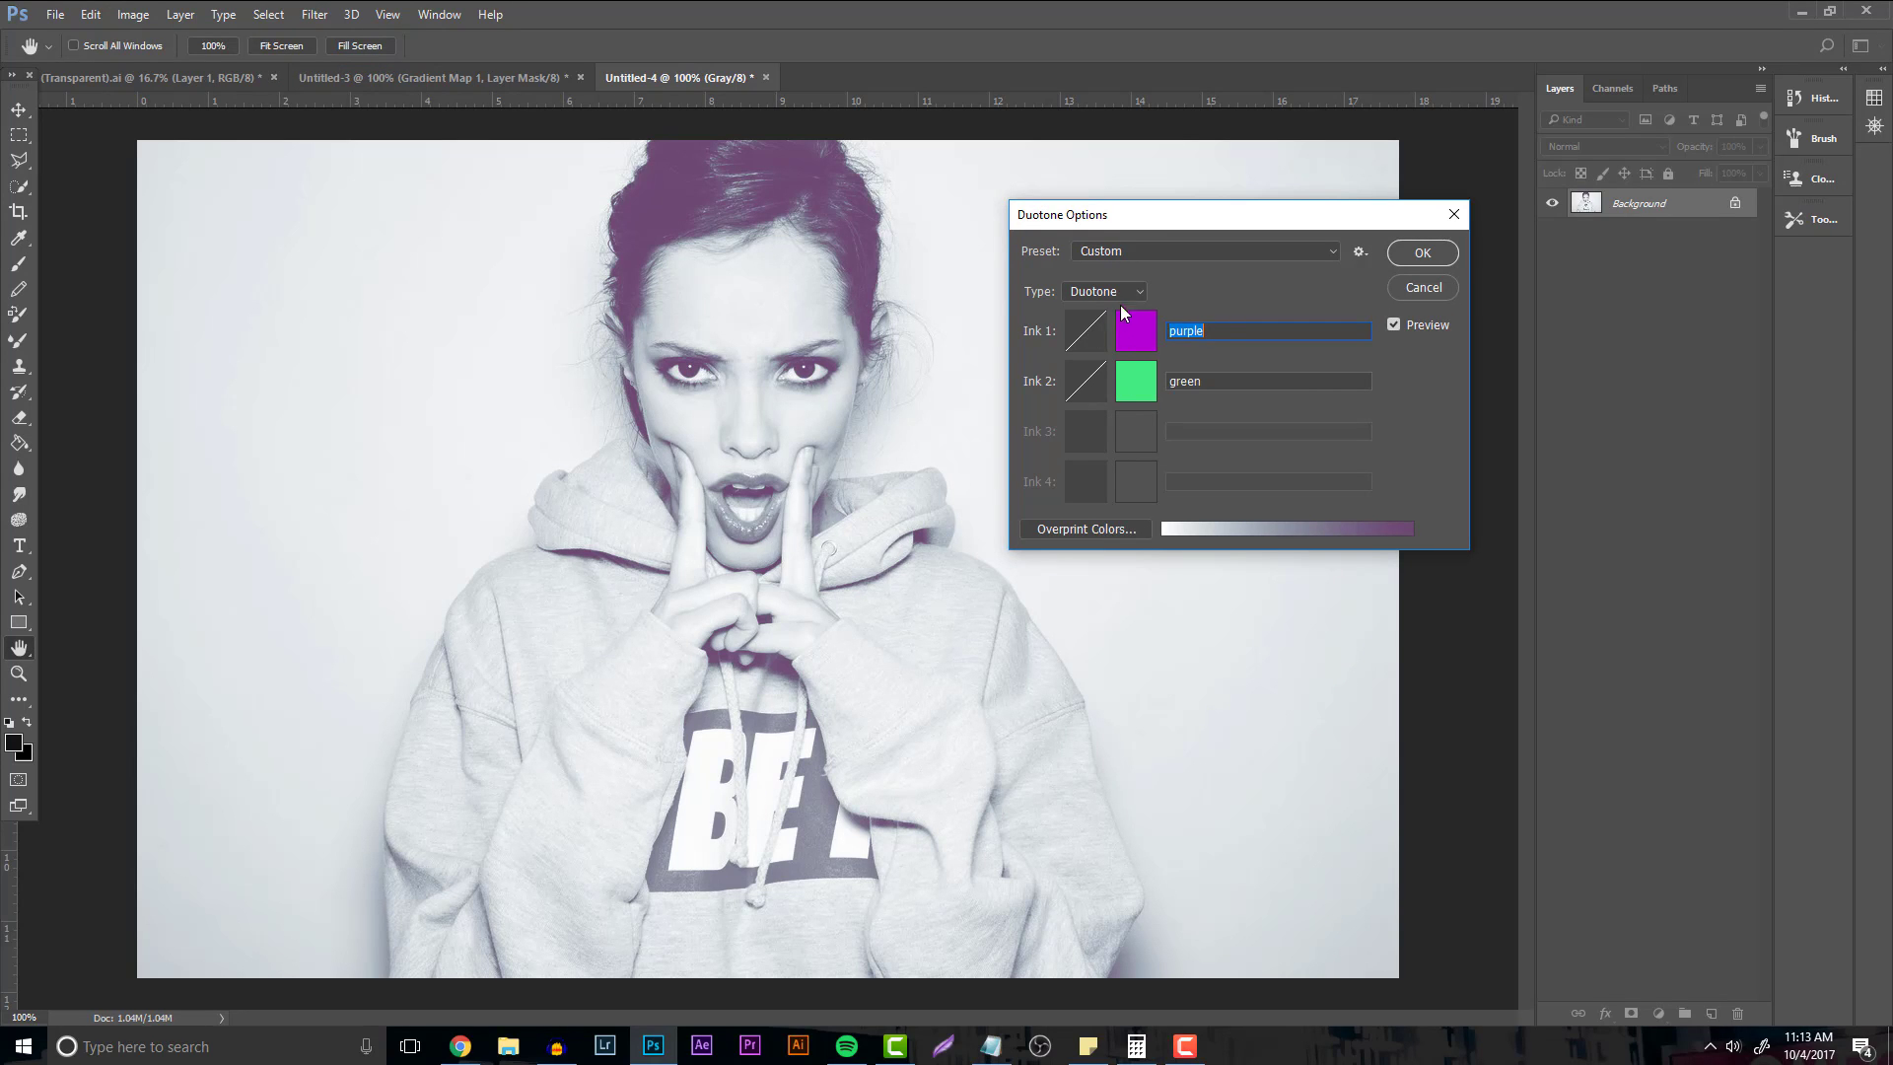
{"action": "left_click", "coordinate": [1131, 253]}
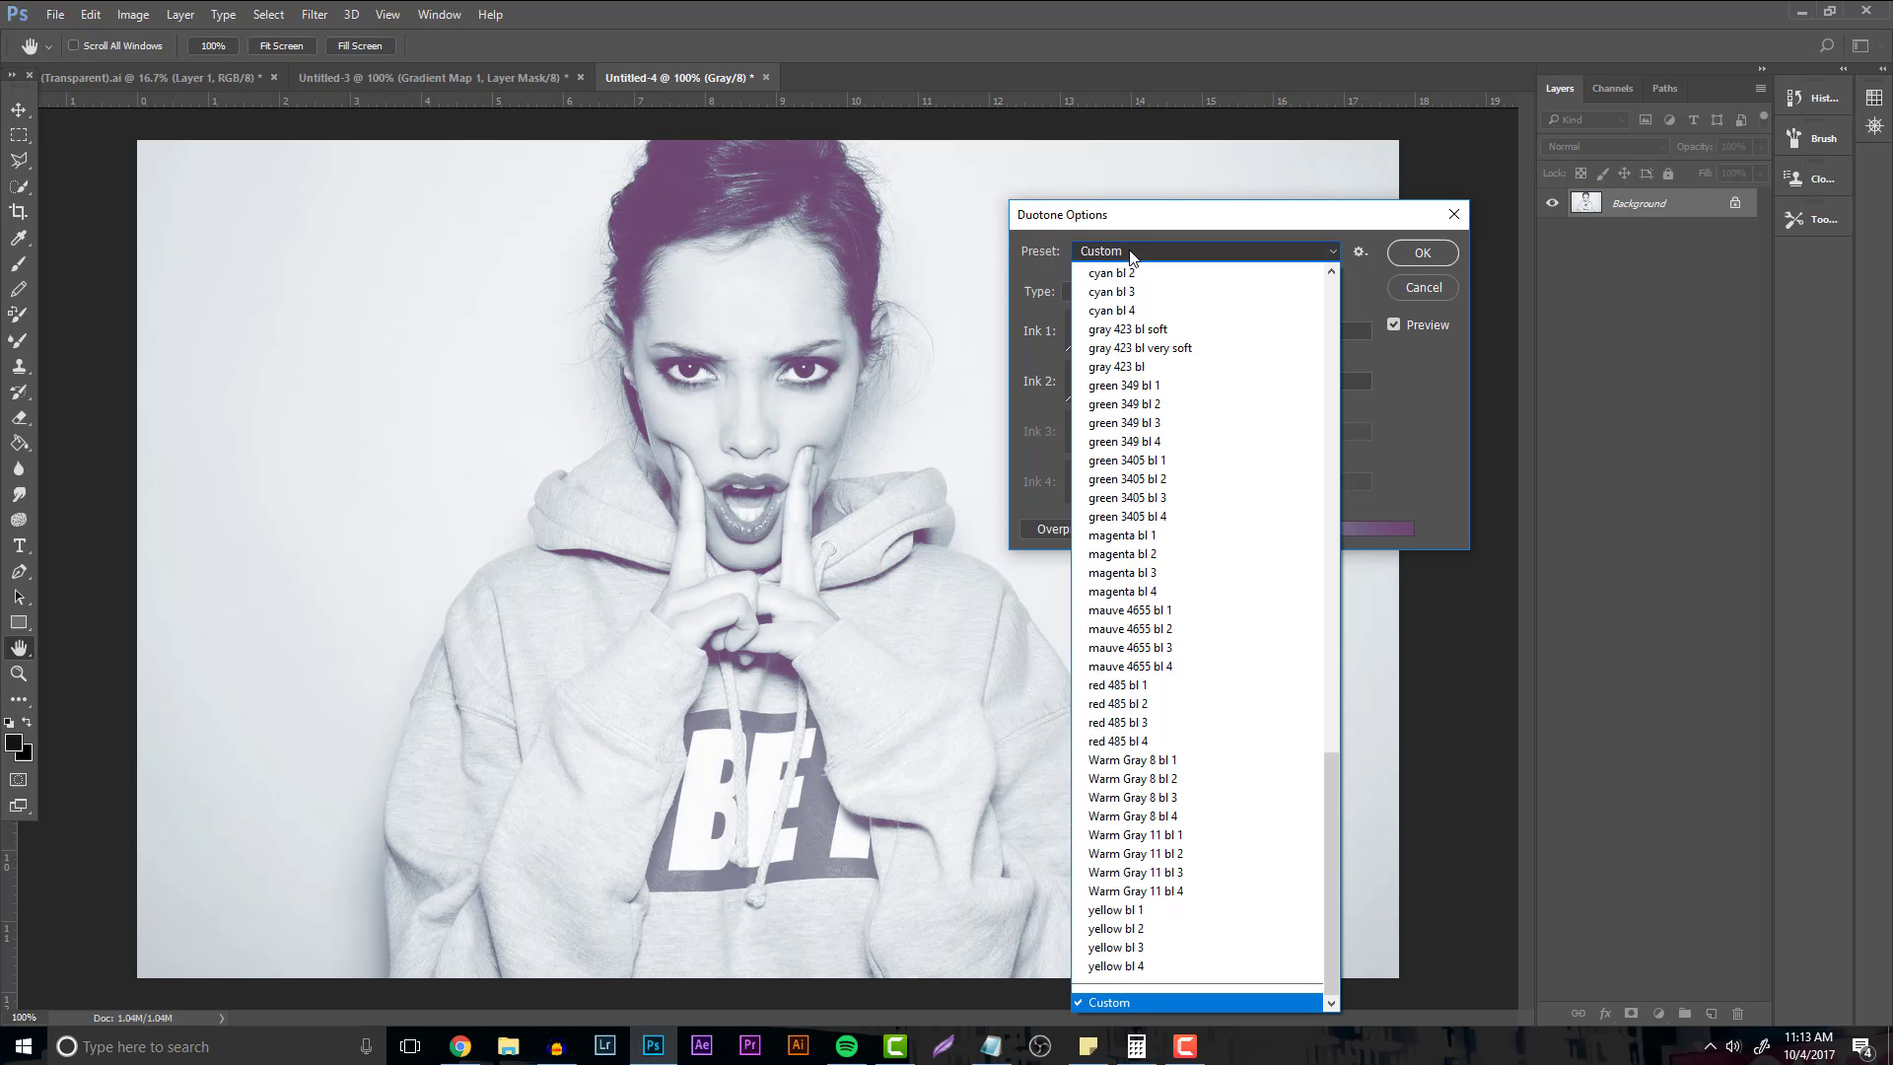
{"action": "left_click", "coordinate": [1144, 272]}
{"action": "left_click", "coordinate": [1143, 261]}
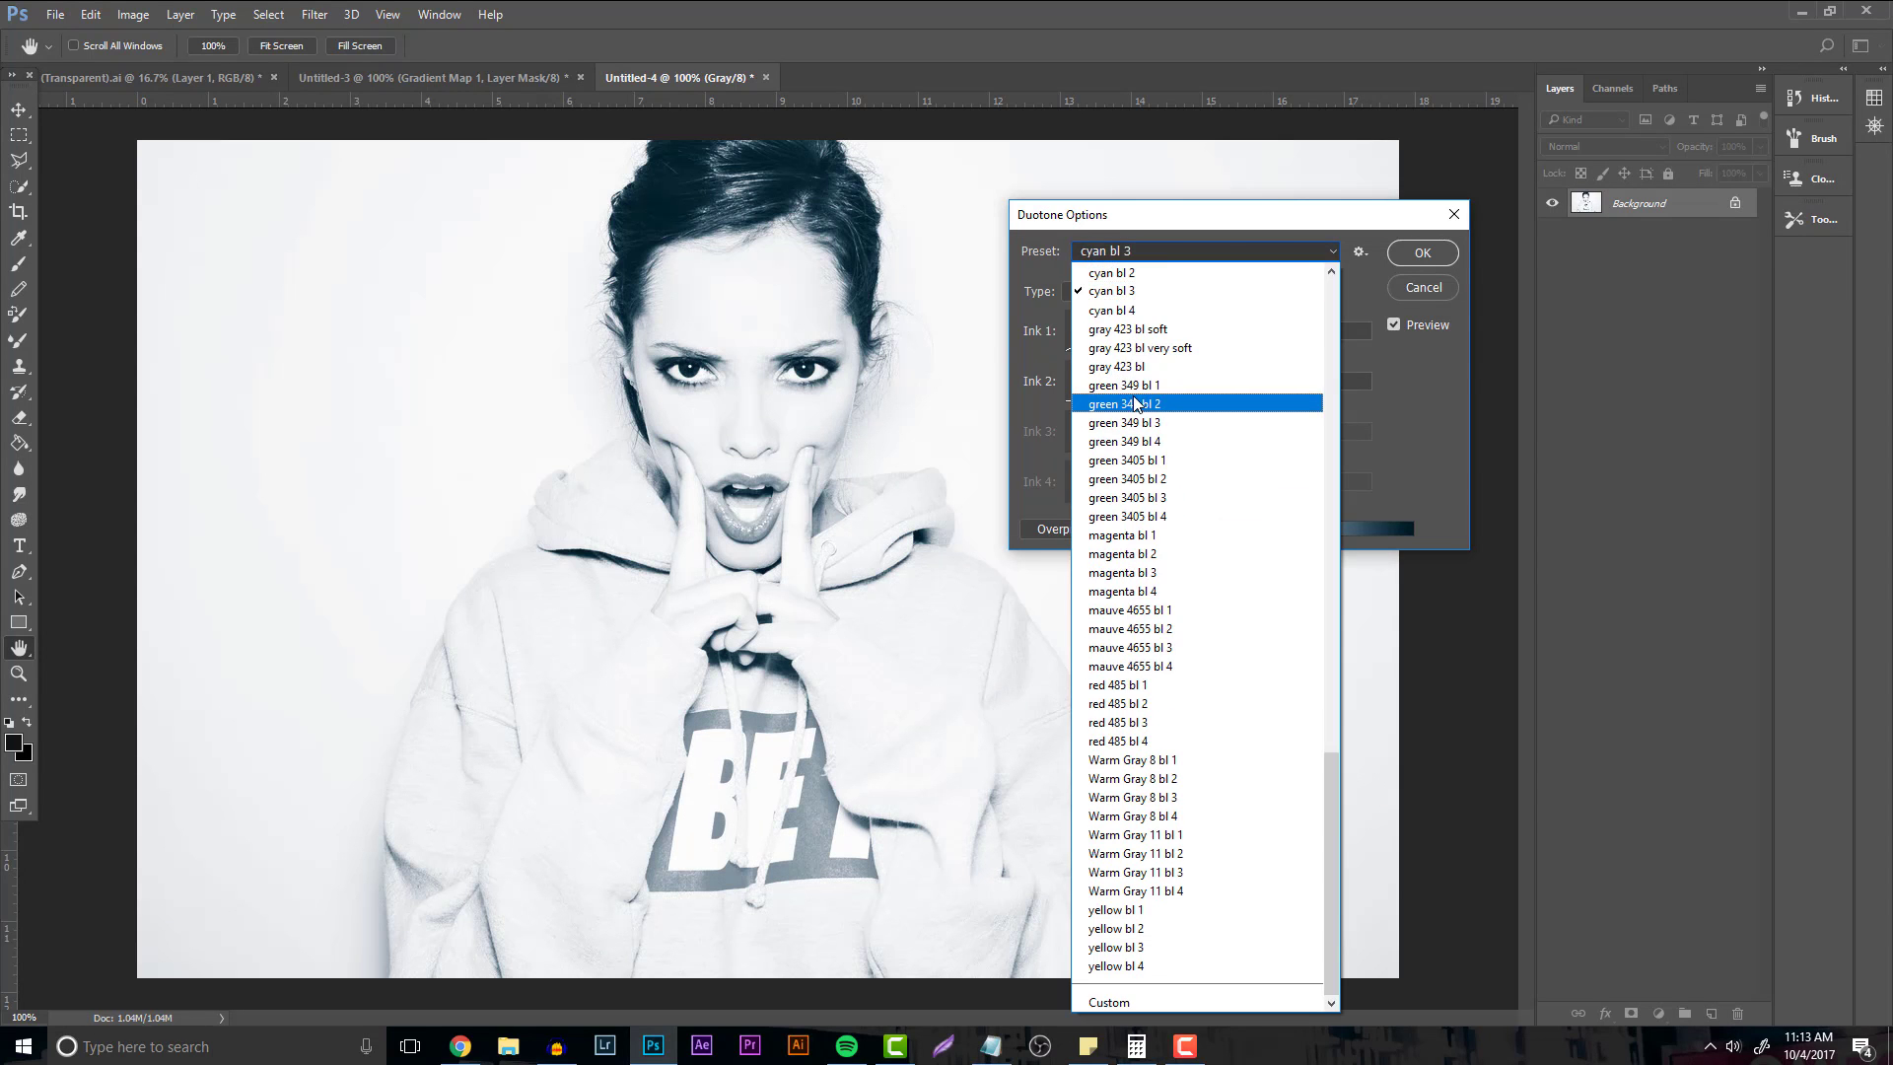
{"action": "left_click", "coordinate": [1144, 402]}
{"action": "left_click", "coordinate": [1143, 268]}
{"action": "scroll", "coordinate": [1335, 587], "scroll_direction": "up", "scroll_amount": 3}
{"action": "scroll", "coordinate": [1335, 588], "scroll_direction": "up", "scroll_amount": 10}
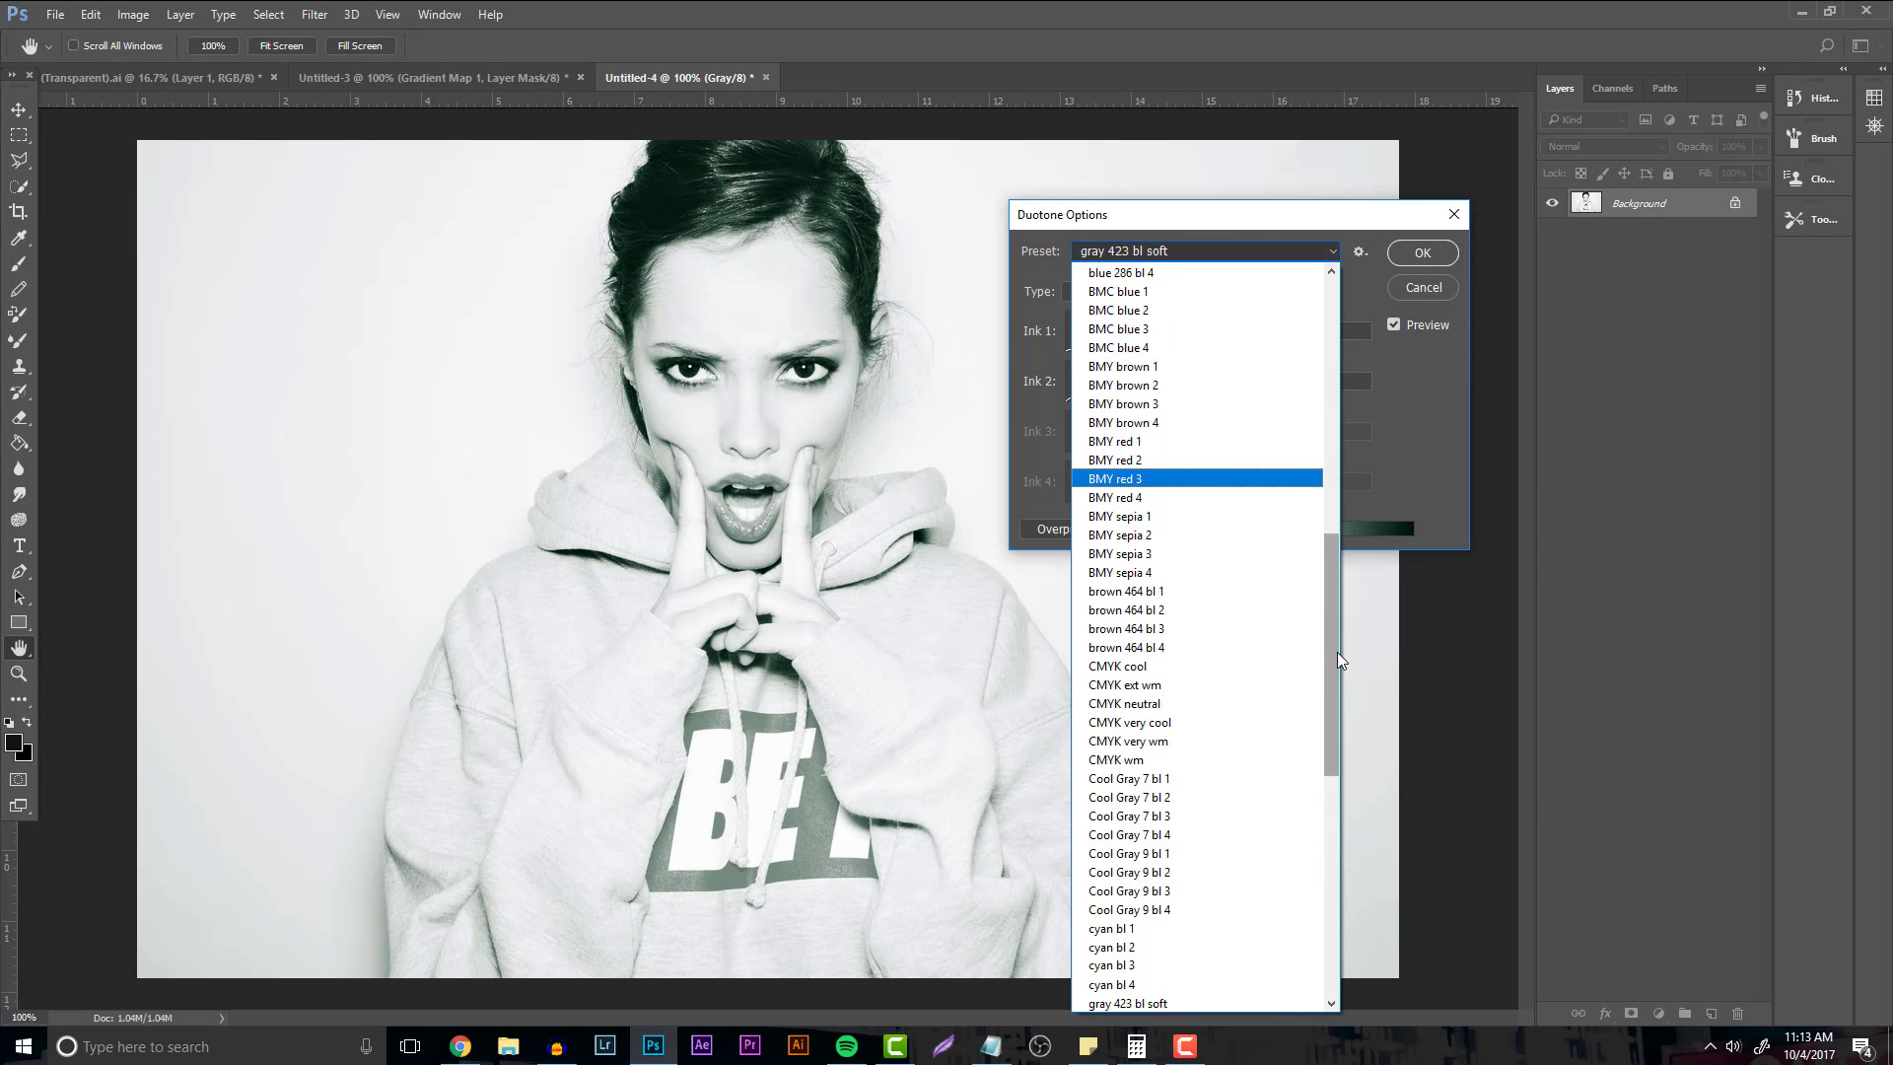
{"action": "left_click", "coordinate": [1195, 264]}
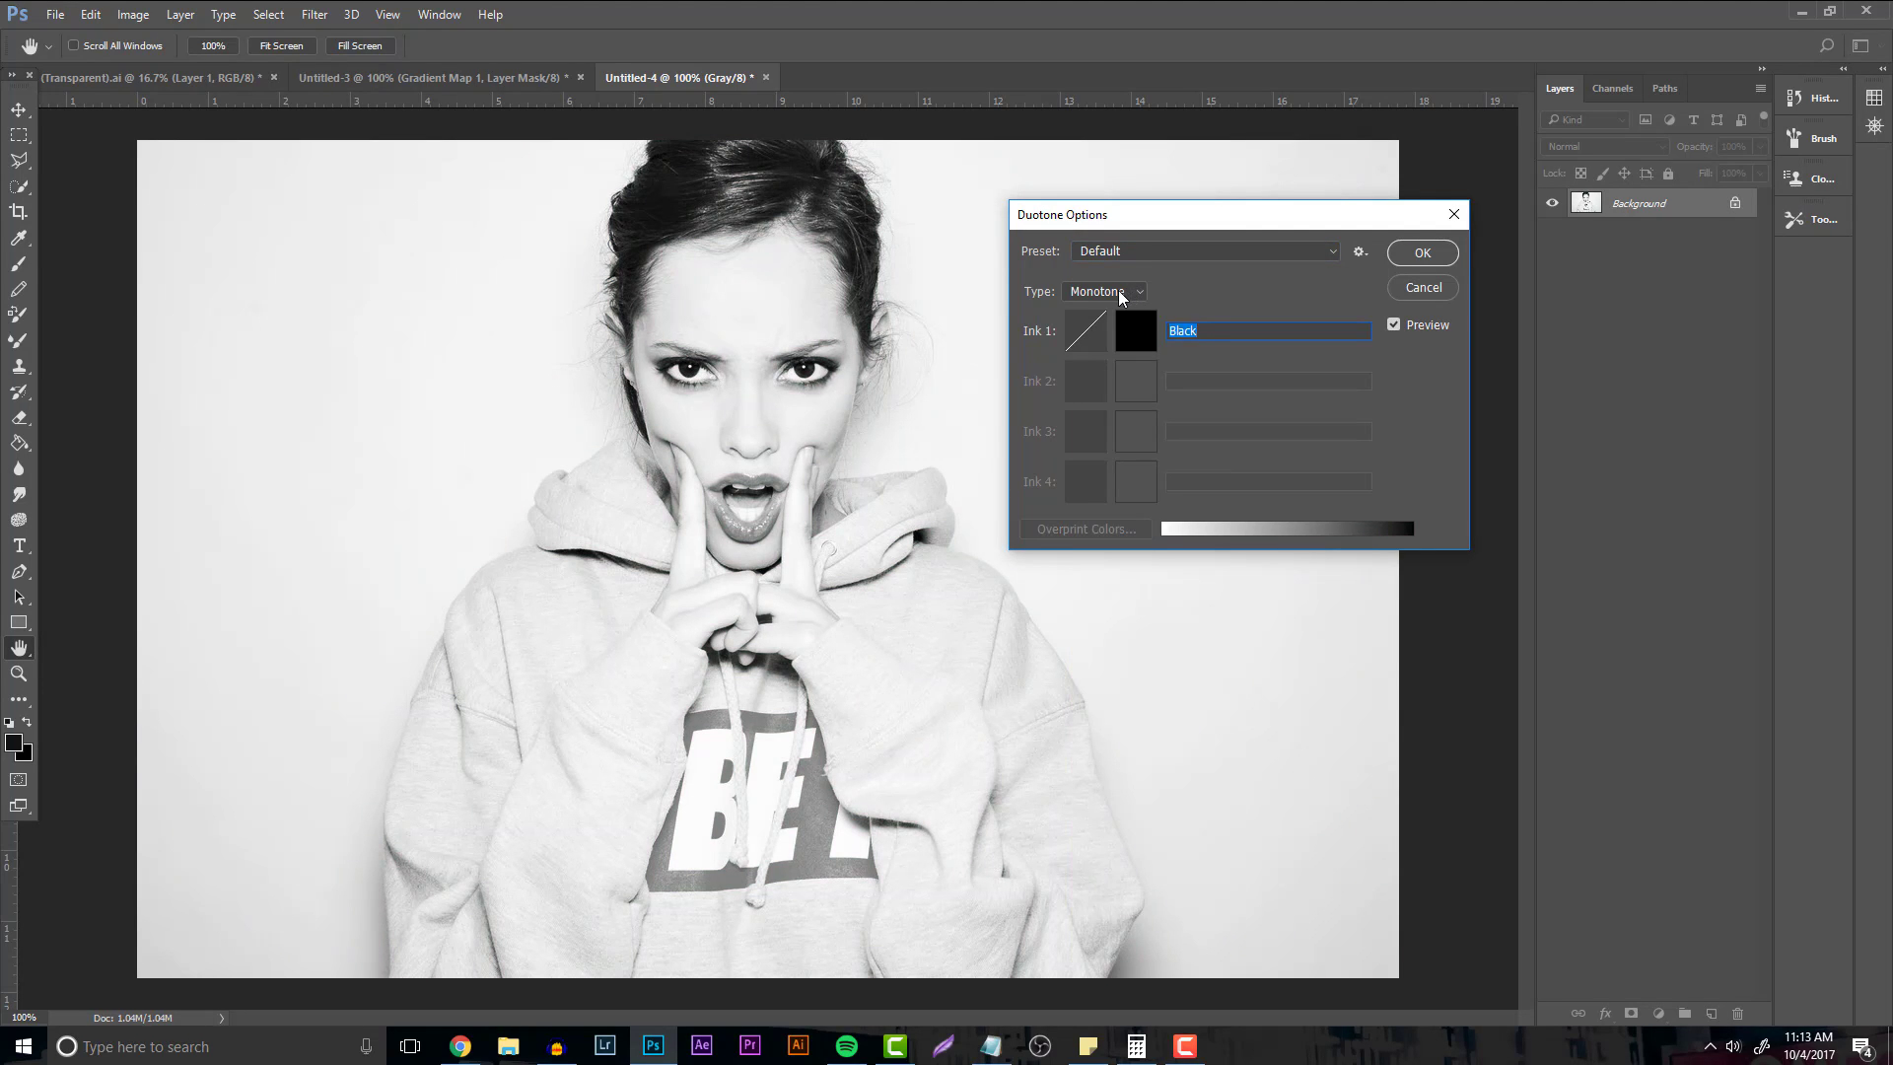
Set the duotone Type to Duotone after trying Quadtone and Tritone.
{"action": "left_click", "coordinate": [1117, 289]}
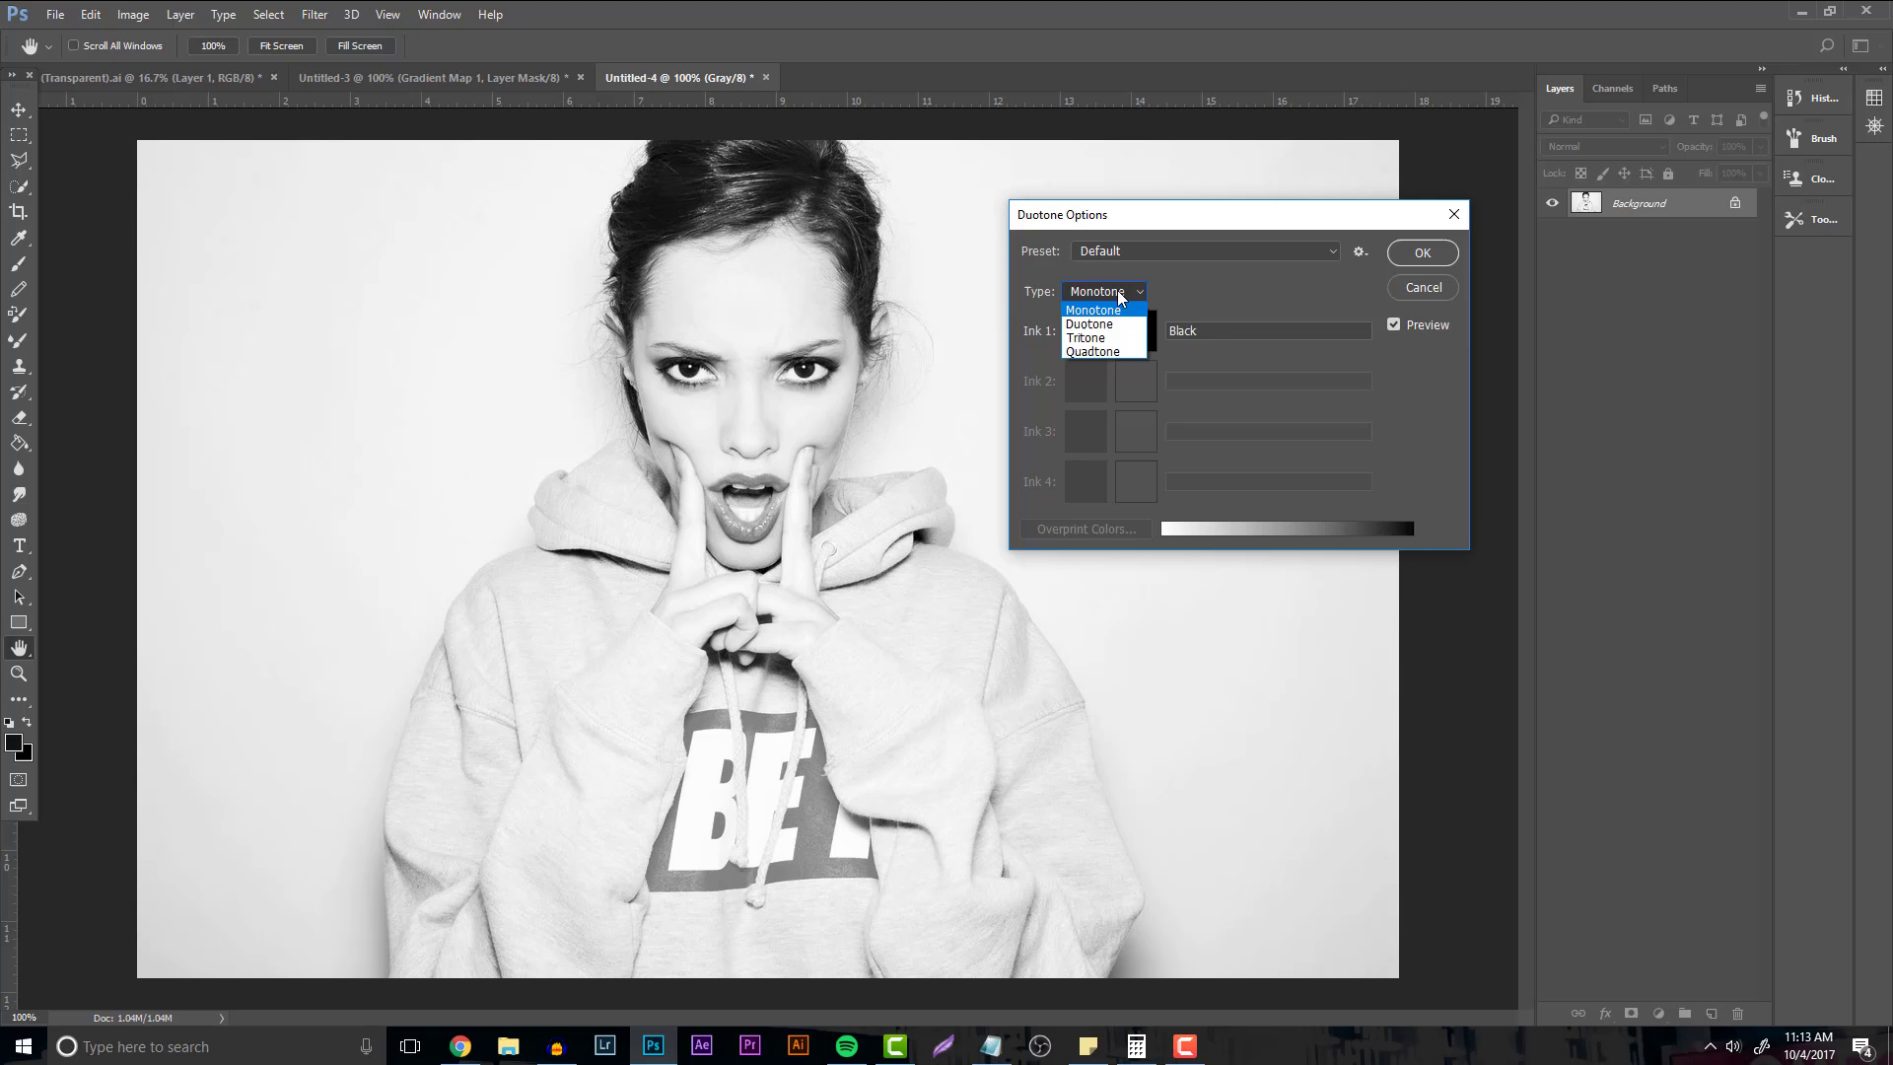
{"action": "left_click", "coordinate": [1108, 352]}
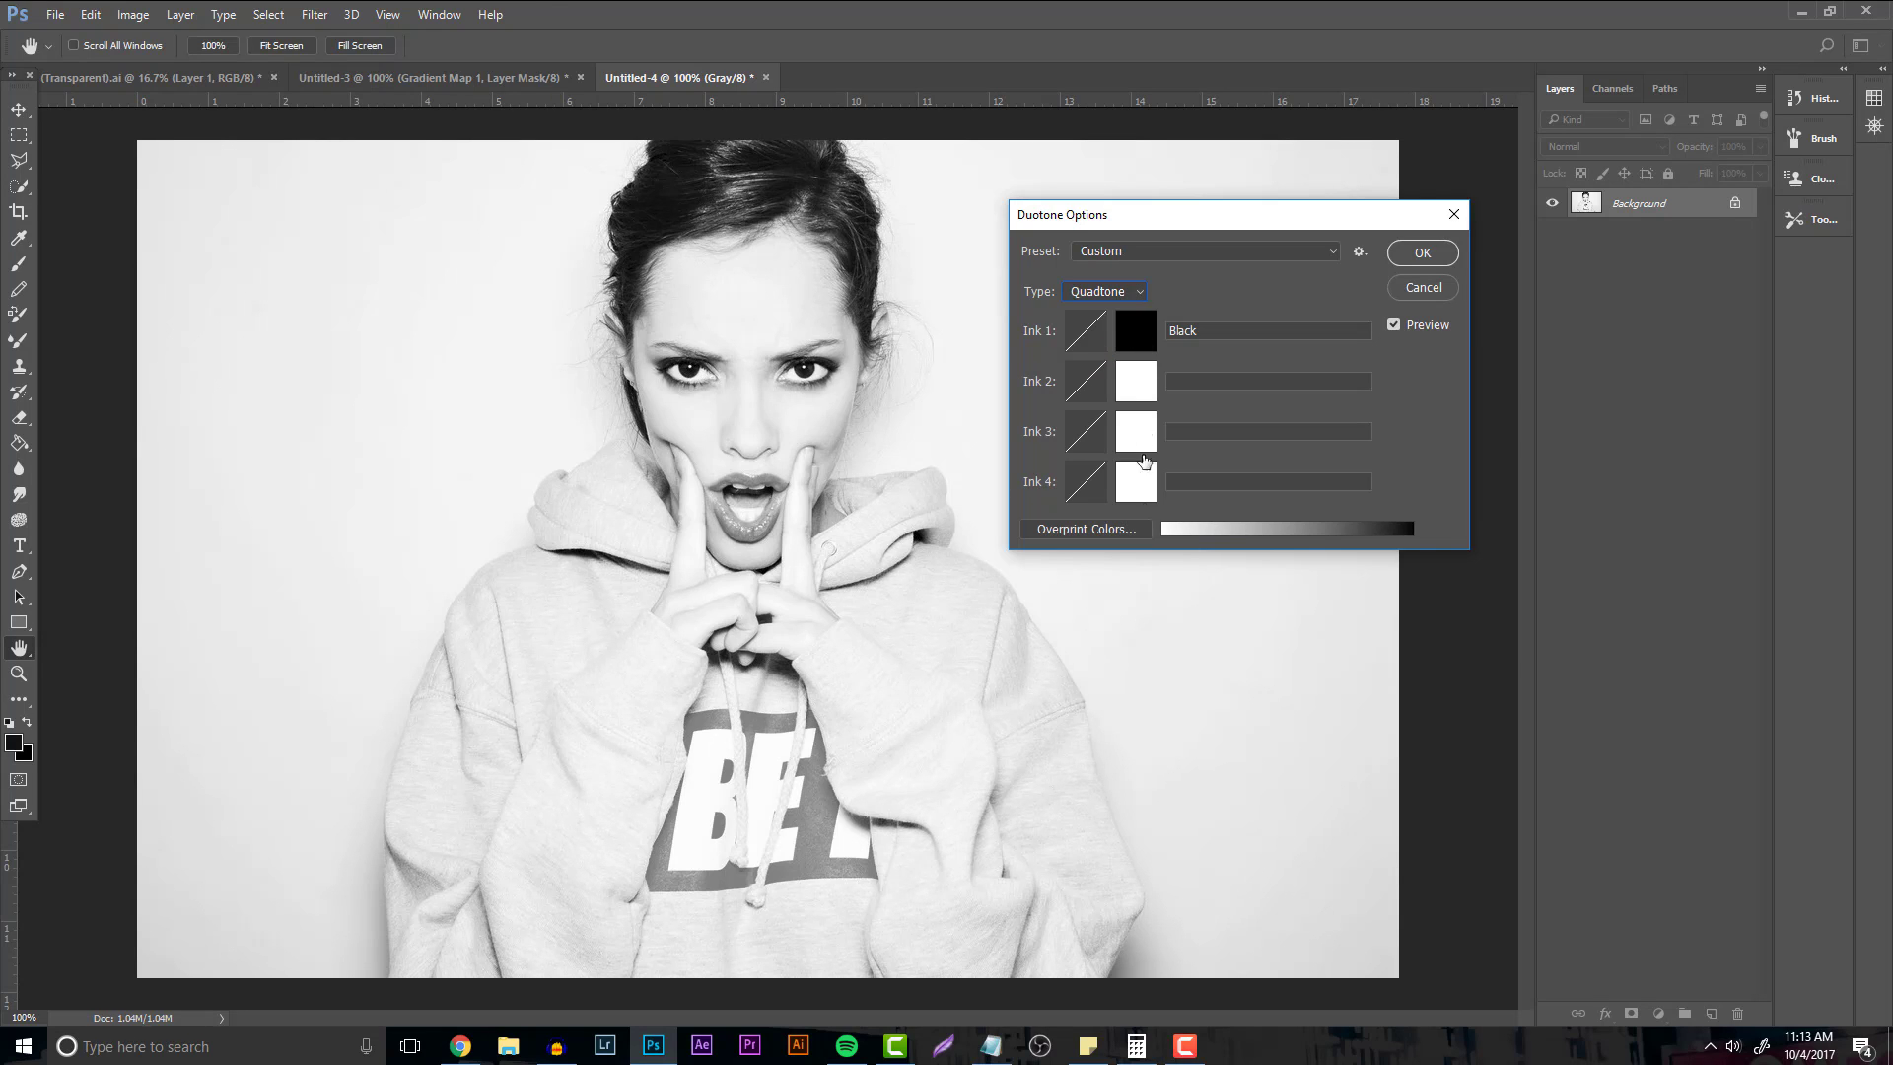
{"action": "left_click", "coordinate": [1092, 291]}
{"action": "left_click", "coordinate": [1103, 338]}
{"action": "left_click", "coordinate": [1104, 294]}
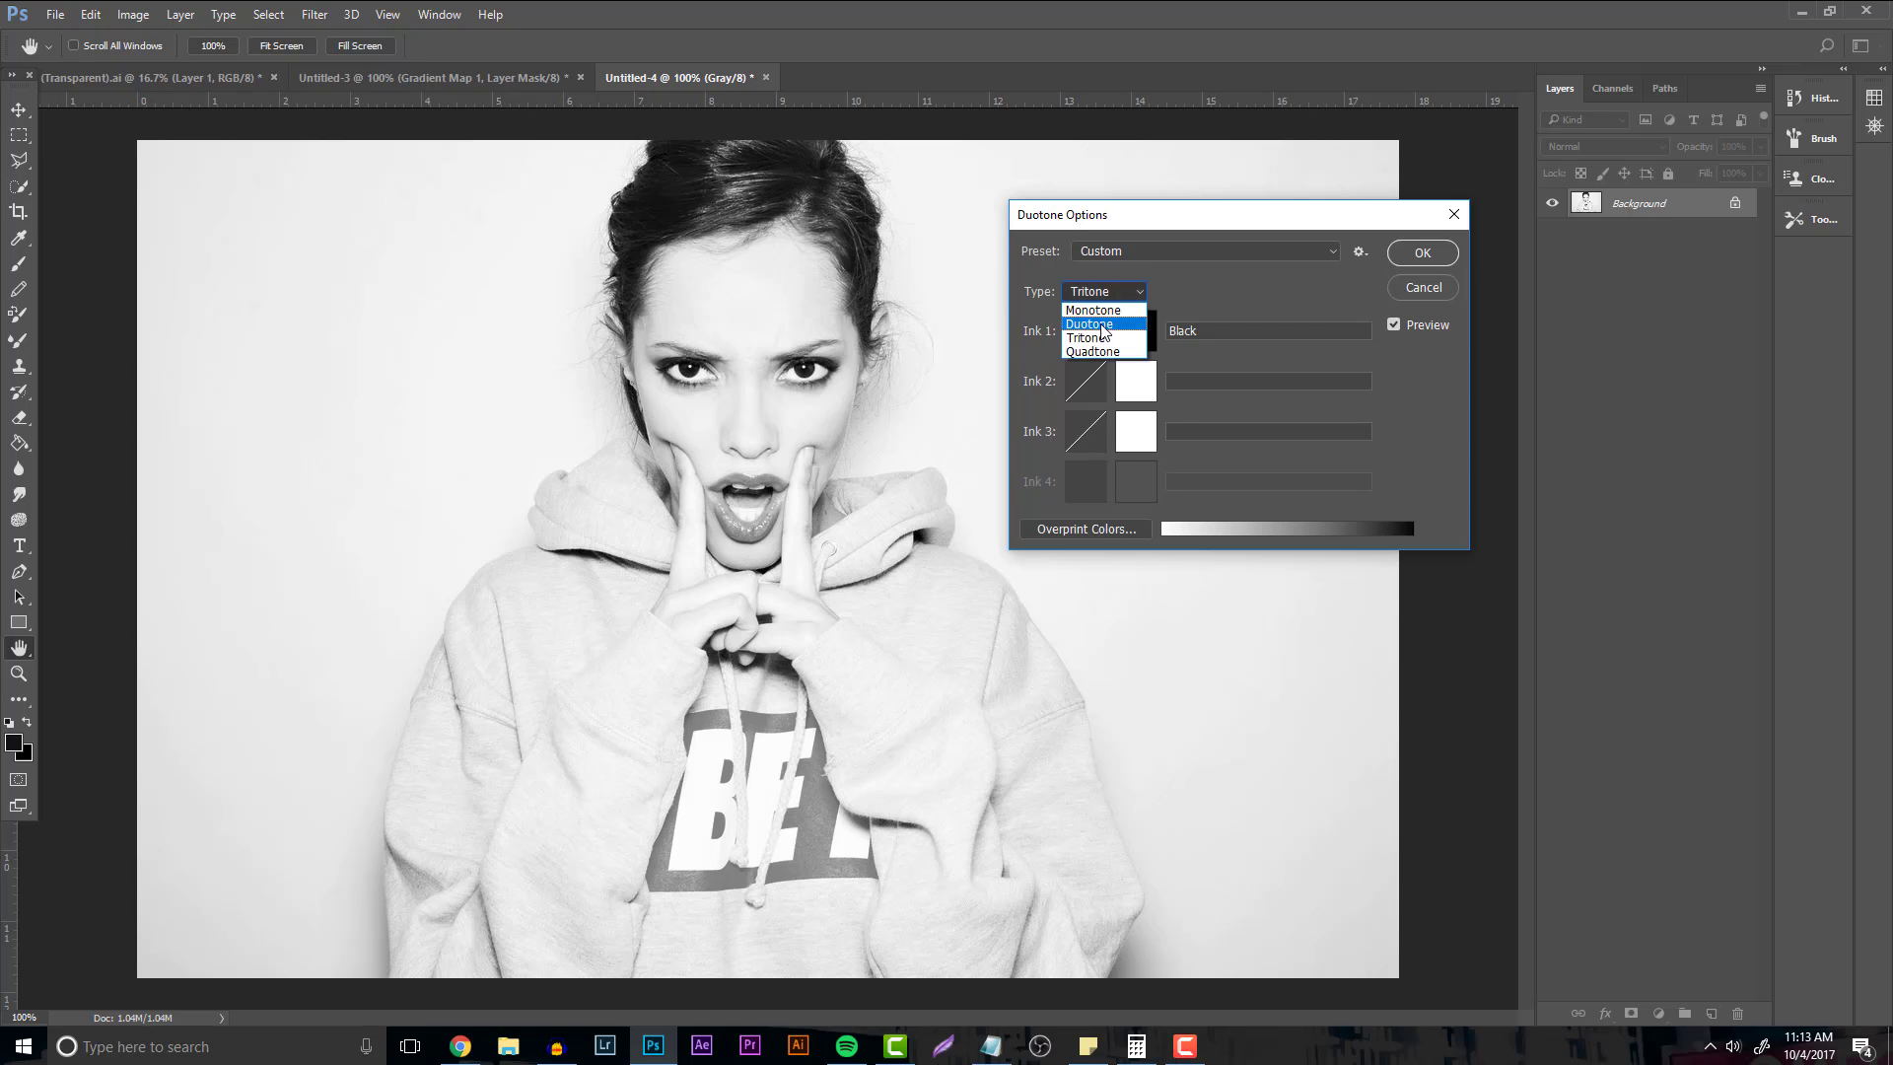
{"action": "left_click", "coordinate": [1105, 326]}
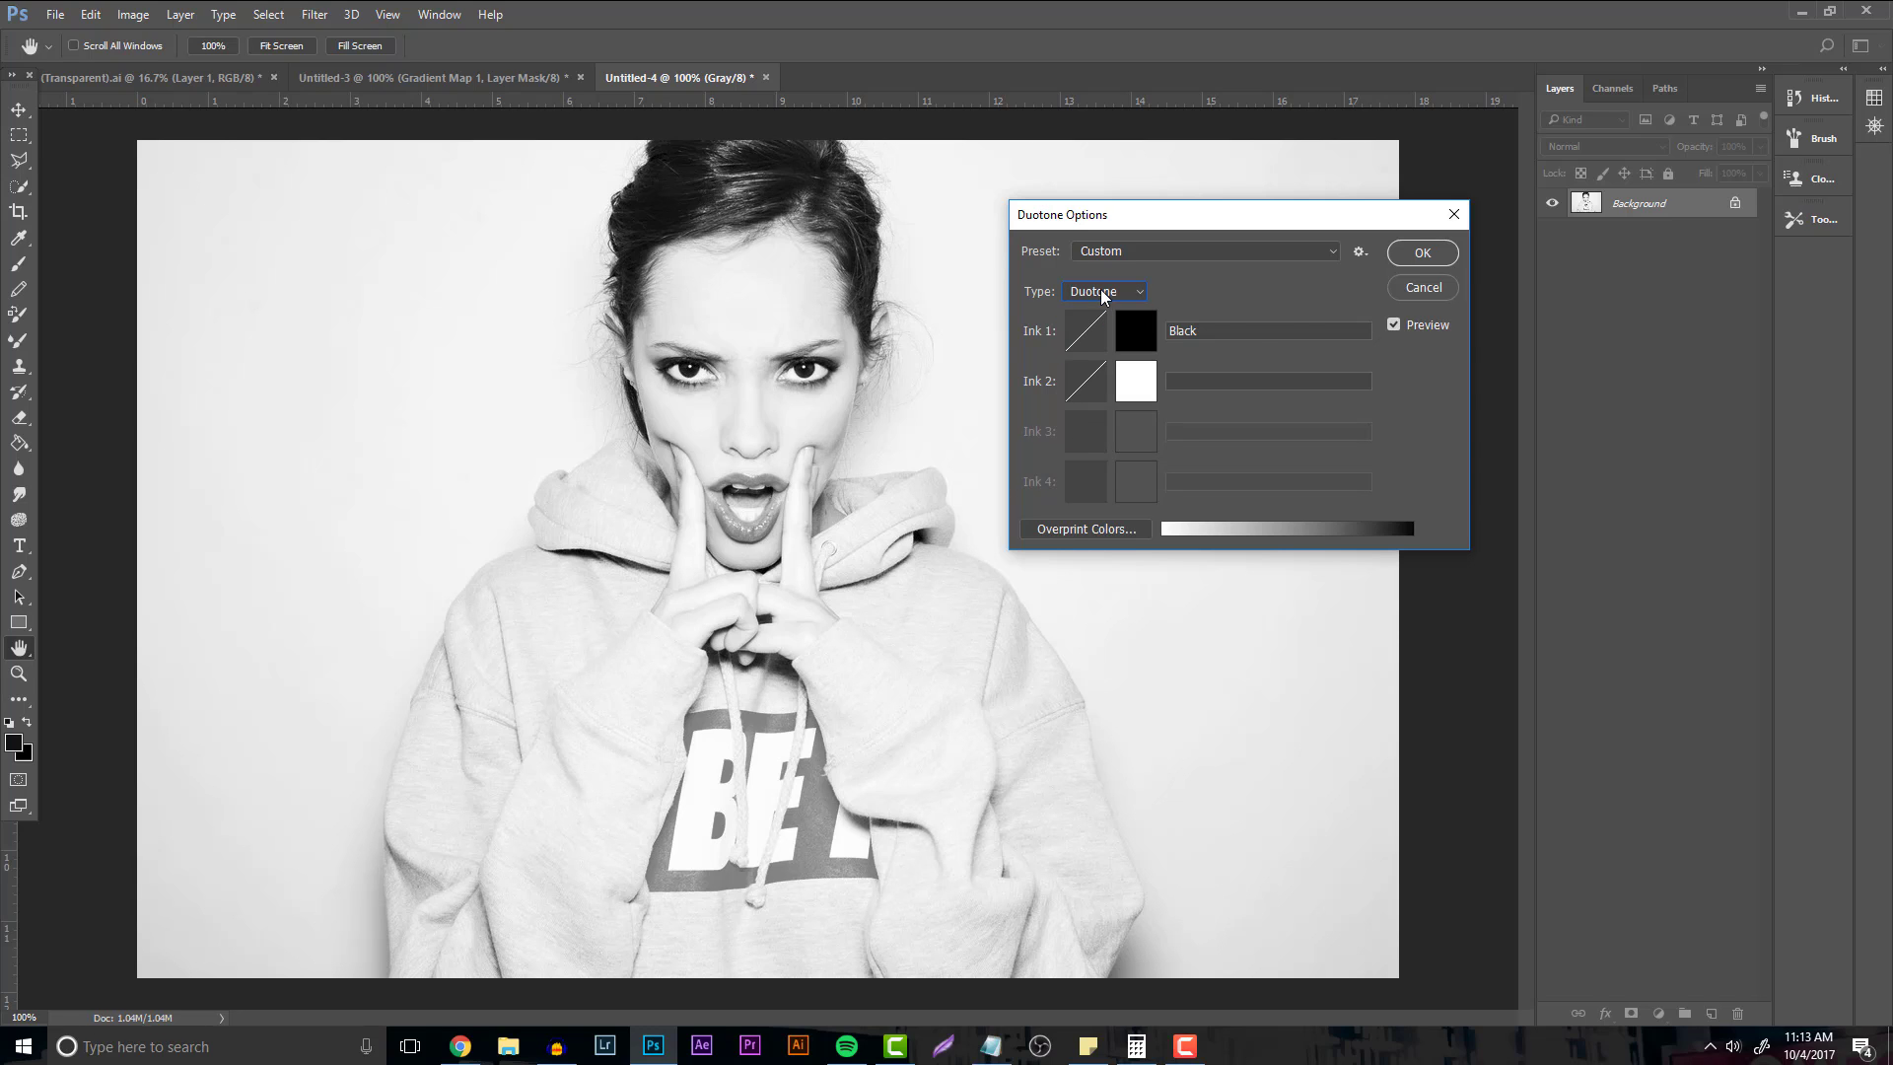
Set Ink 1 to a pink colour in the Color Picker.
{"action": "left_click", "coordinate": [1137, 347]}
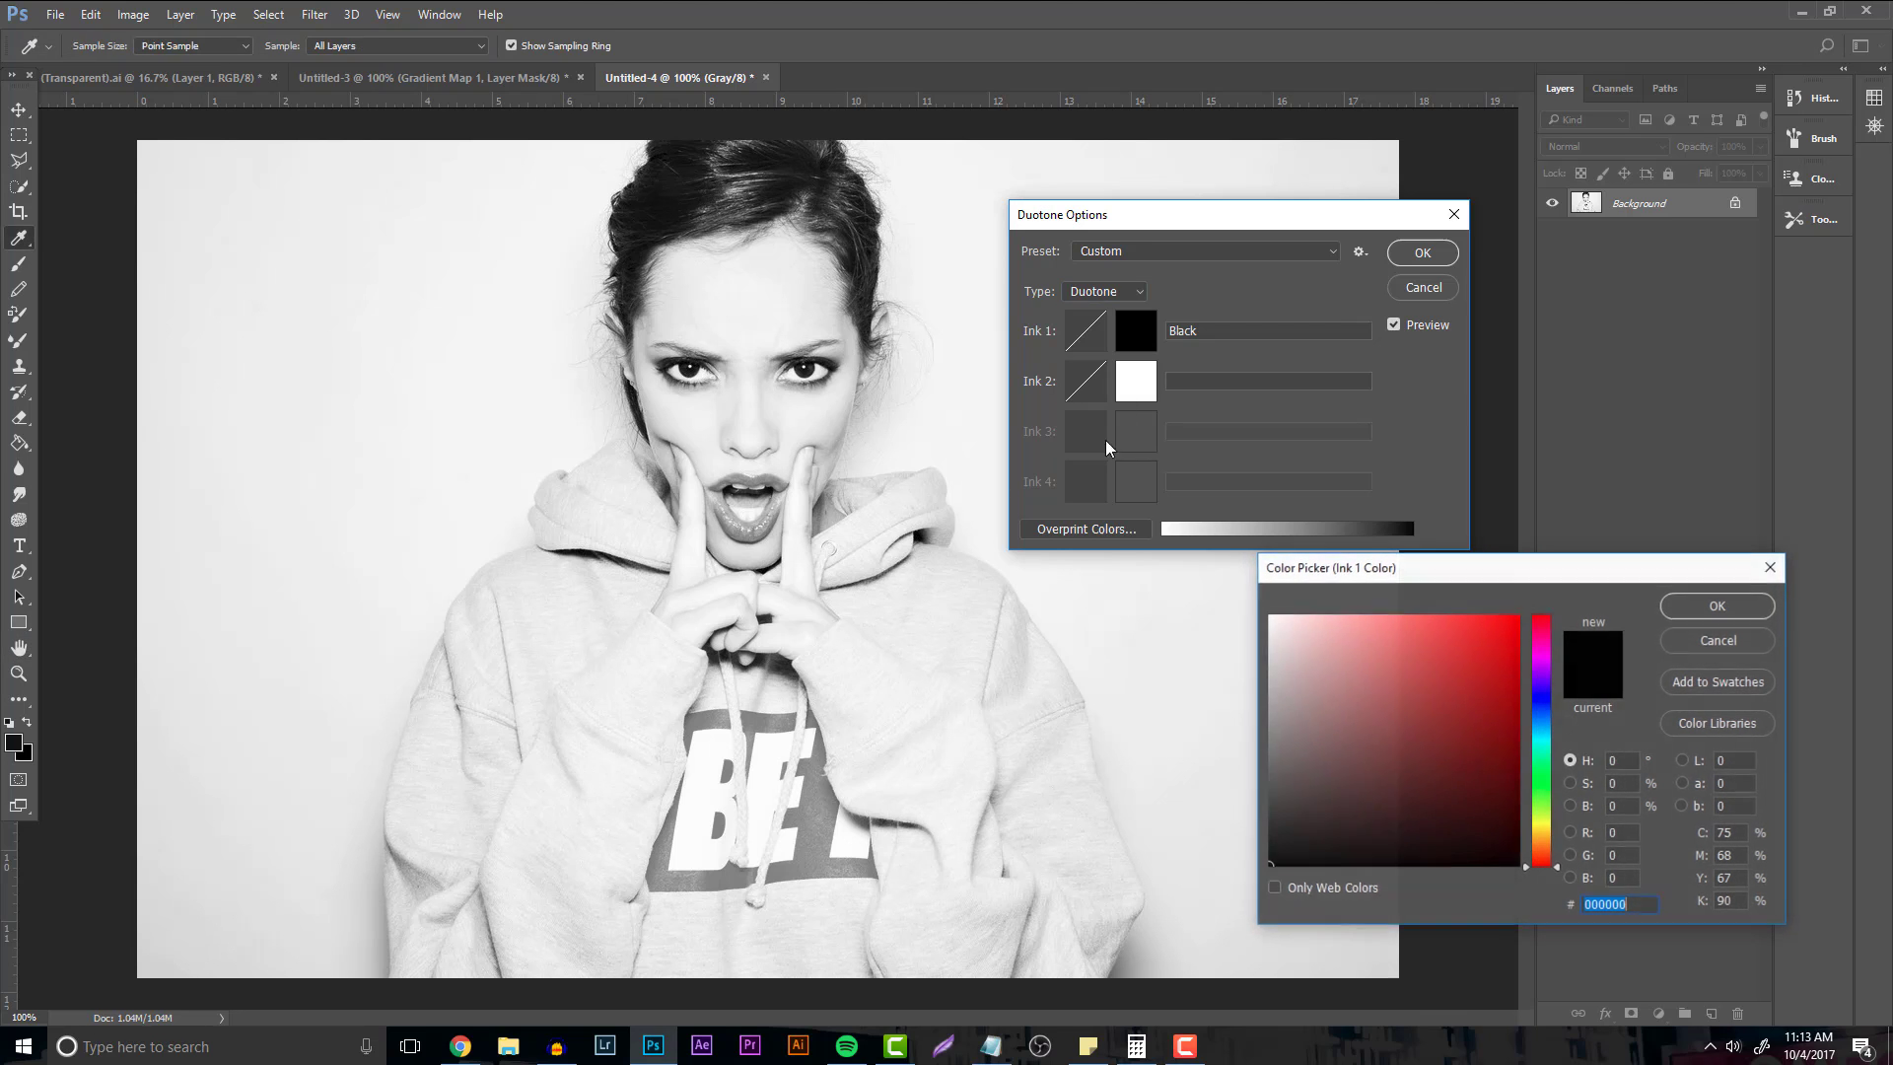
{"action": "left_click", "coordinate": [1432, 617]}
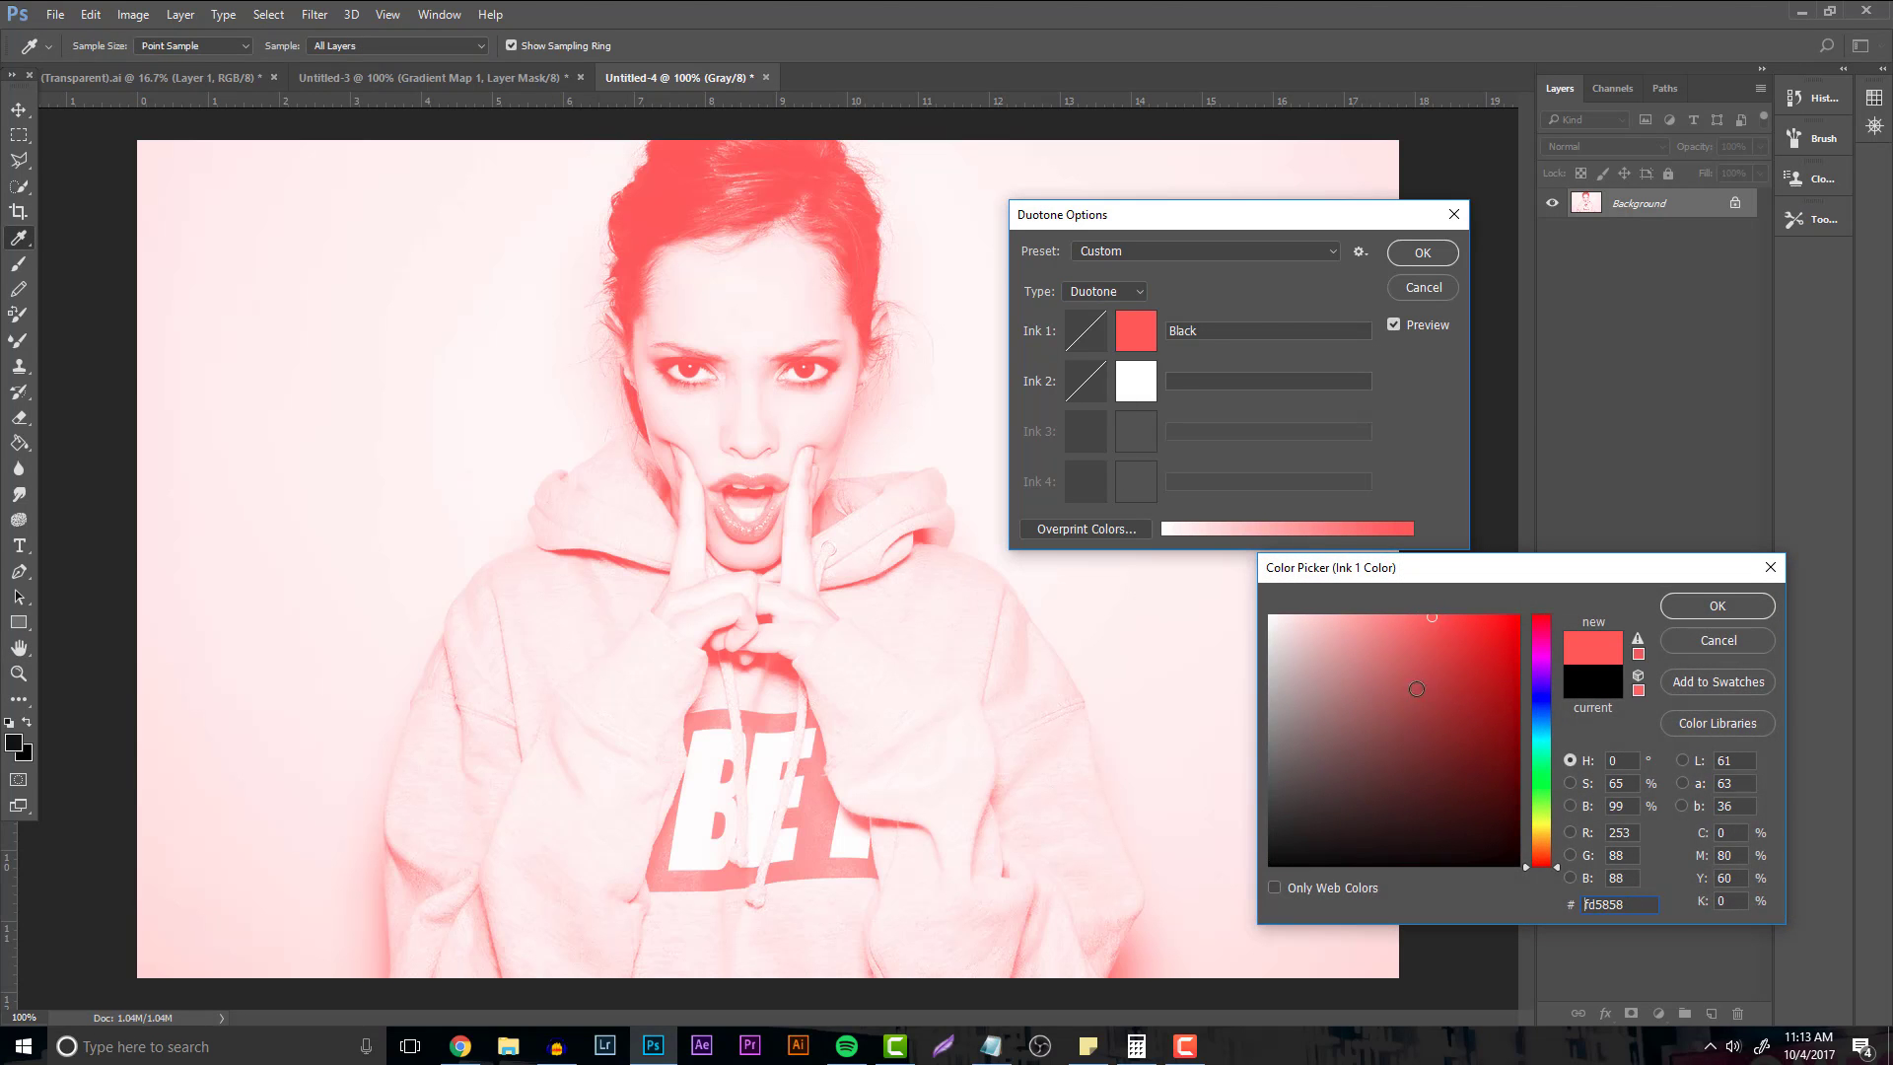
{"action": "mouse_move", "coordinate": [1417, 689]}
{"action": "left_mouse_down"}
{"action": "mouse_move", "coordinate": [1498, 828]}
{"action": "mouse_move", "coordinate": [1574, 903]}
{"action": "left_mouse_up"}
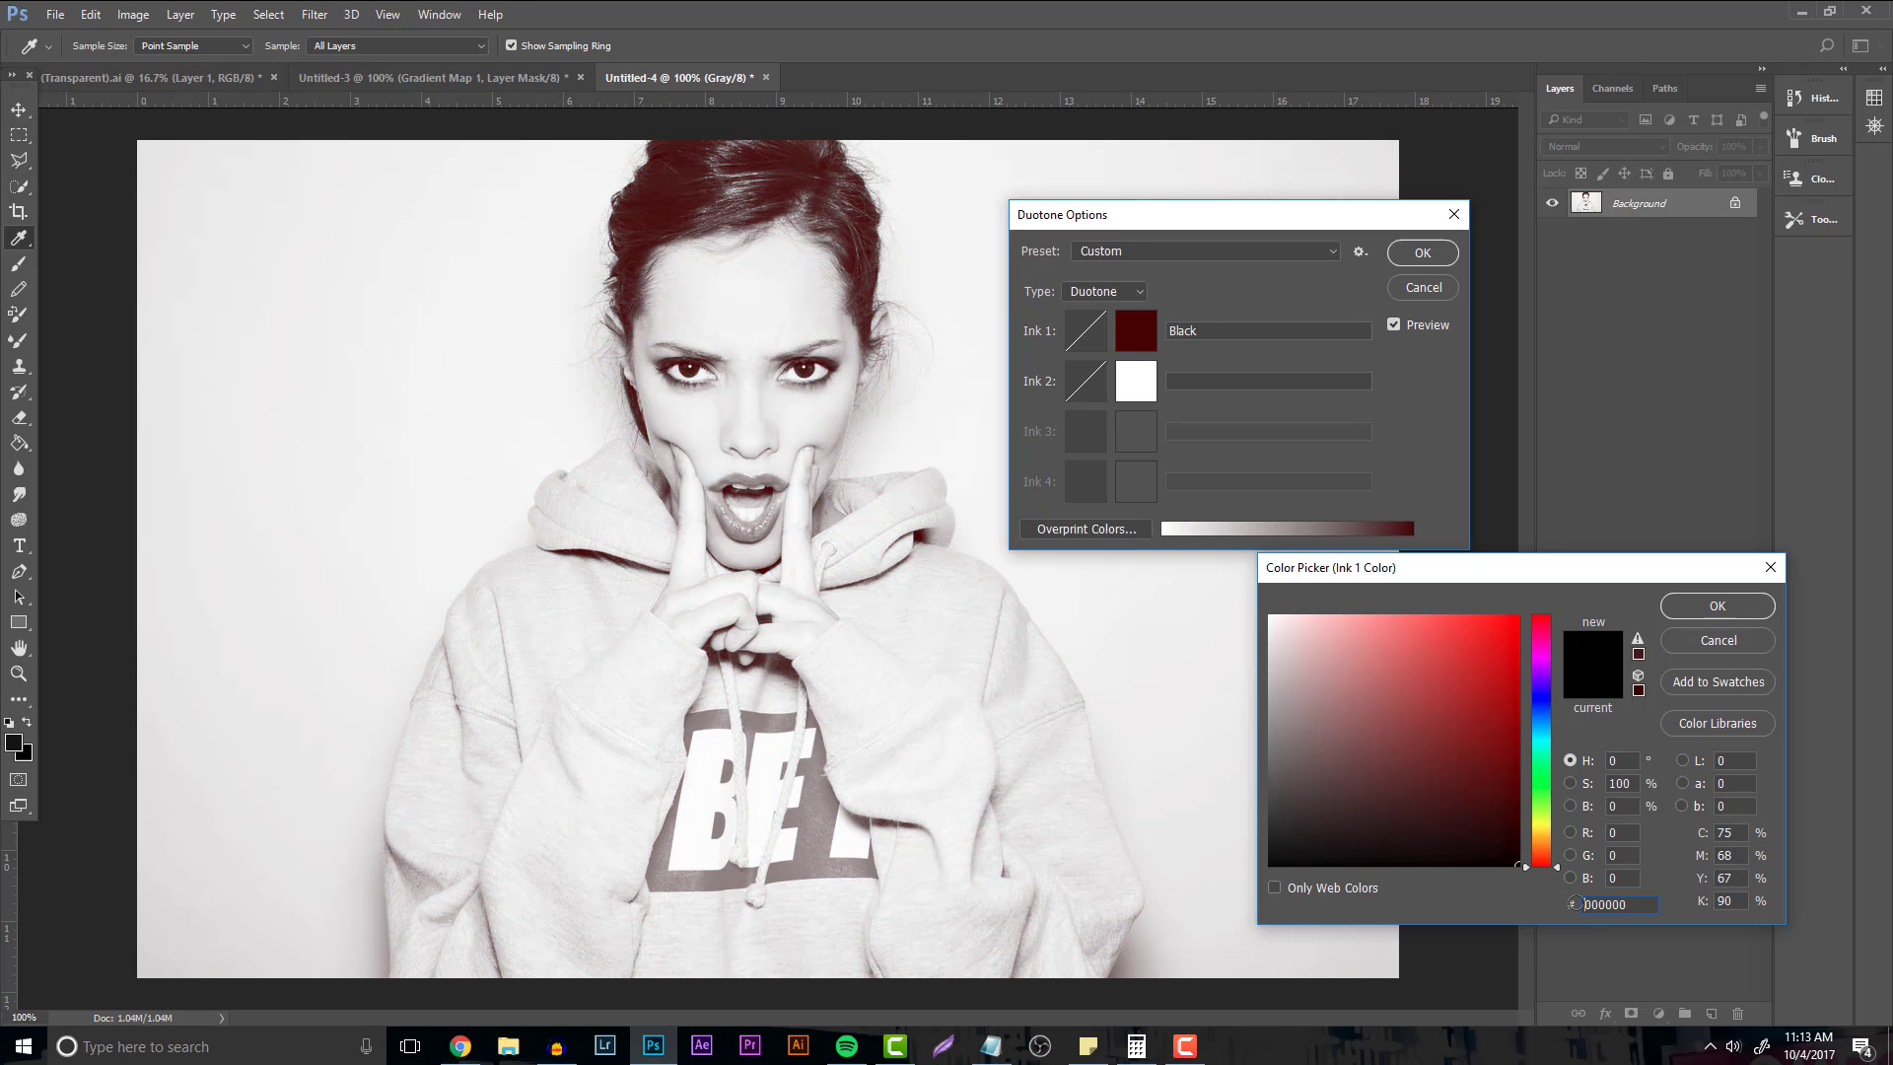
{"action": "mouse_move", "coordinate": [1307, 726]}
{"action": "left_mouse_down"}
{"action": "mouse_move", "coordinate": [1595, 635]}
{"action": "mouse_move", "coordinate": [1576, 639]}
{"action": "mouse_move", "coordinate": [1602, 589]}
{"action": "left_mouse_up"}
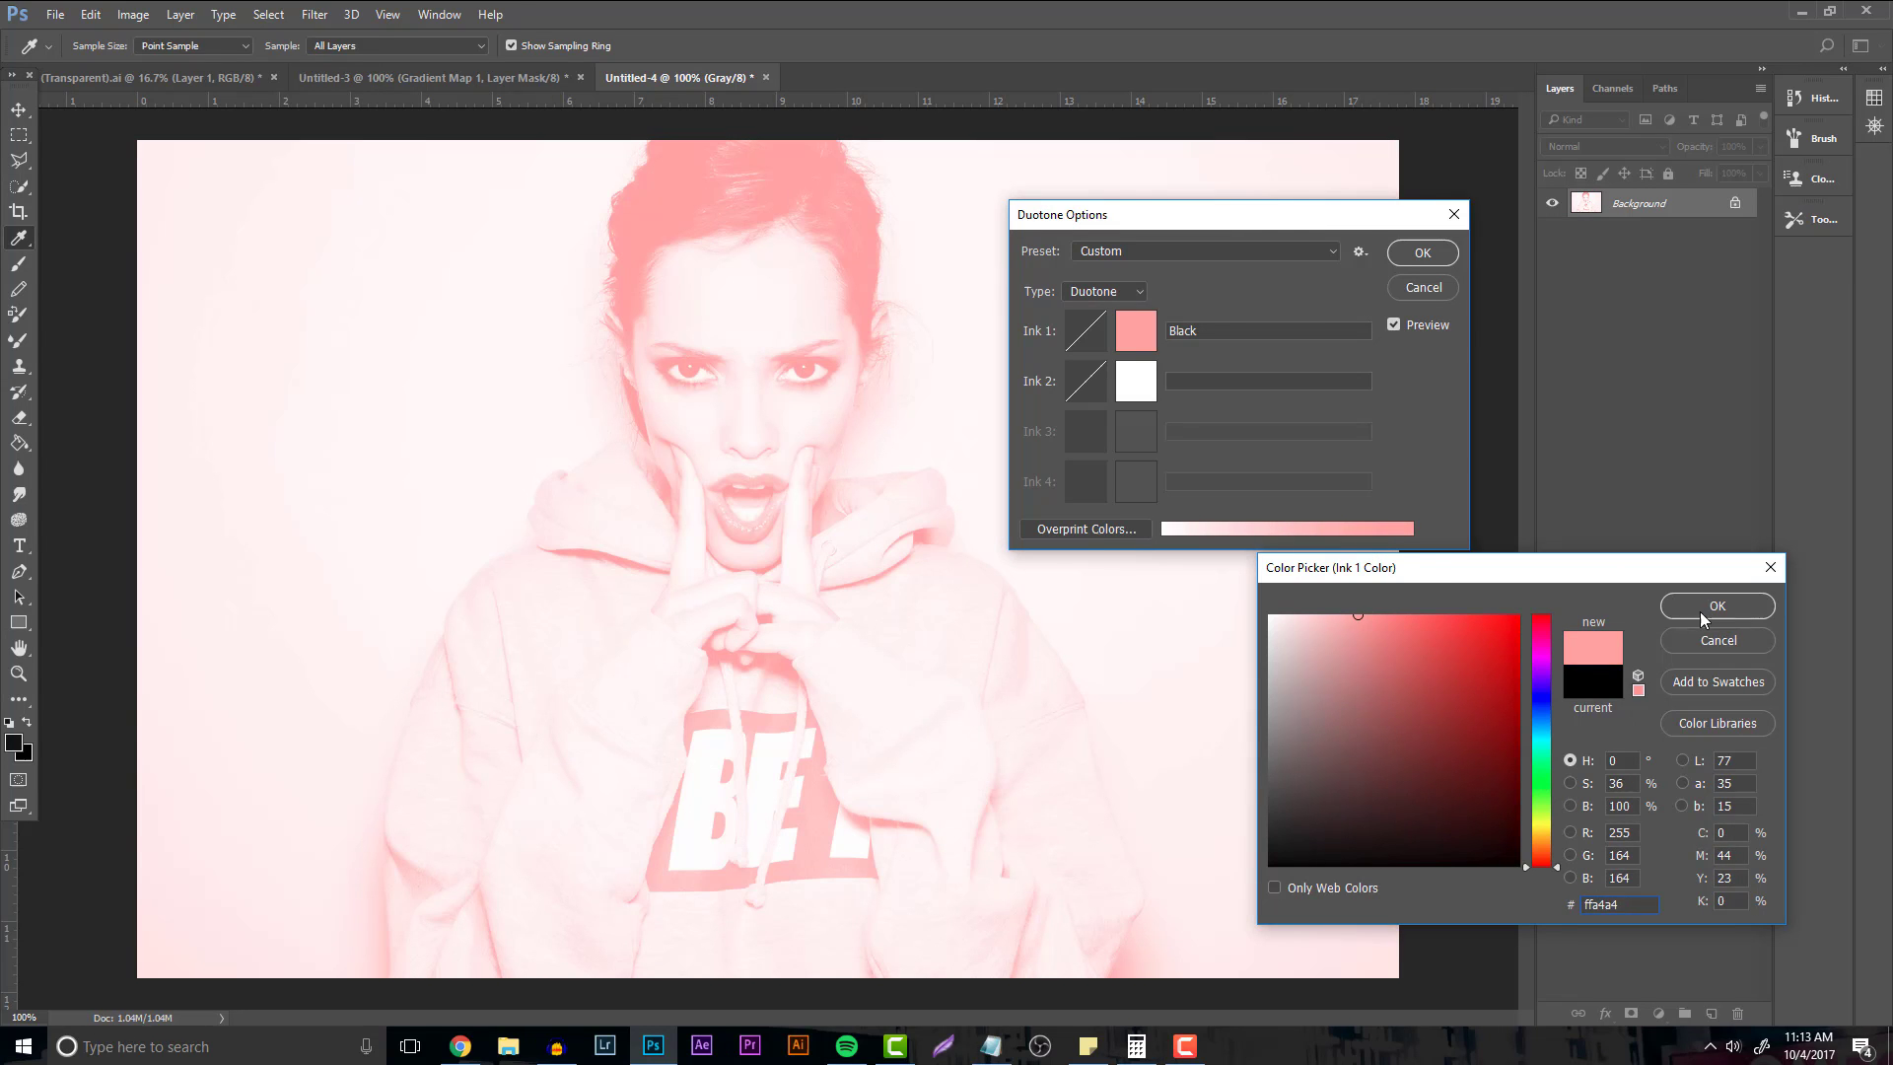
{"action": "left_click", "coordinate": [1703, 609]}
Set Ink 2 to a dark navy after trying reds and greens.
{"action": "left_click", "coordinate": [1136, 387]}
{"action": "left_click", "coordinate": [1390, 719]}
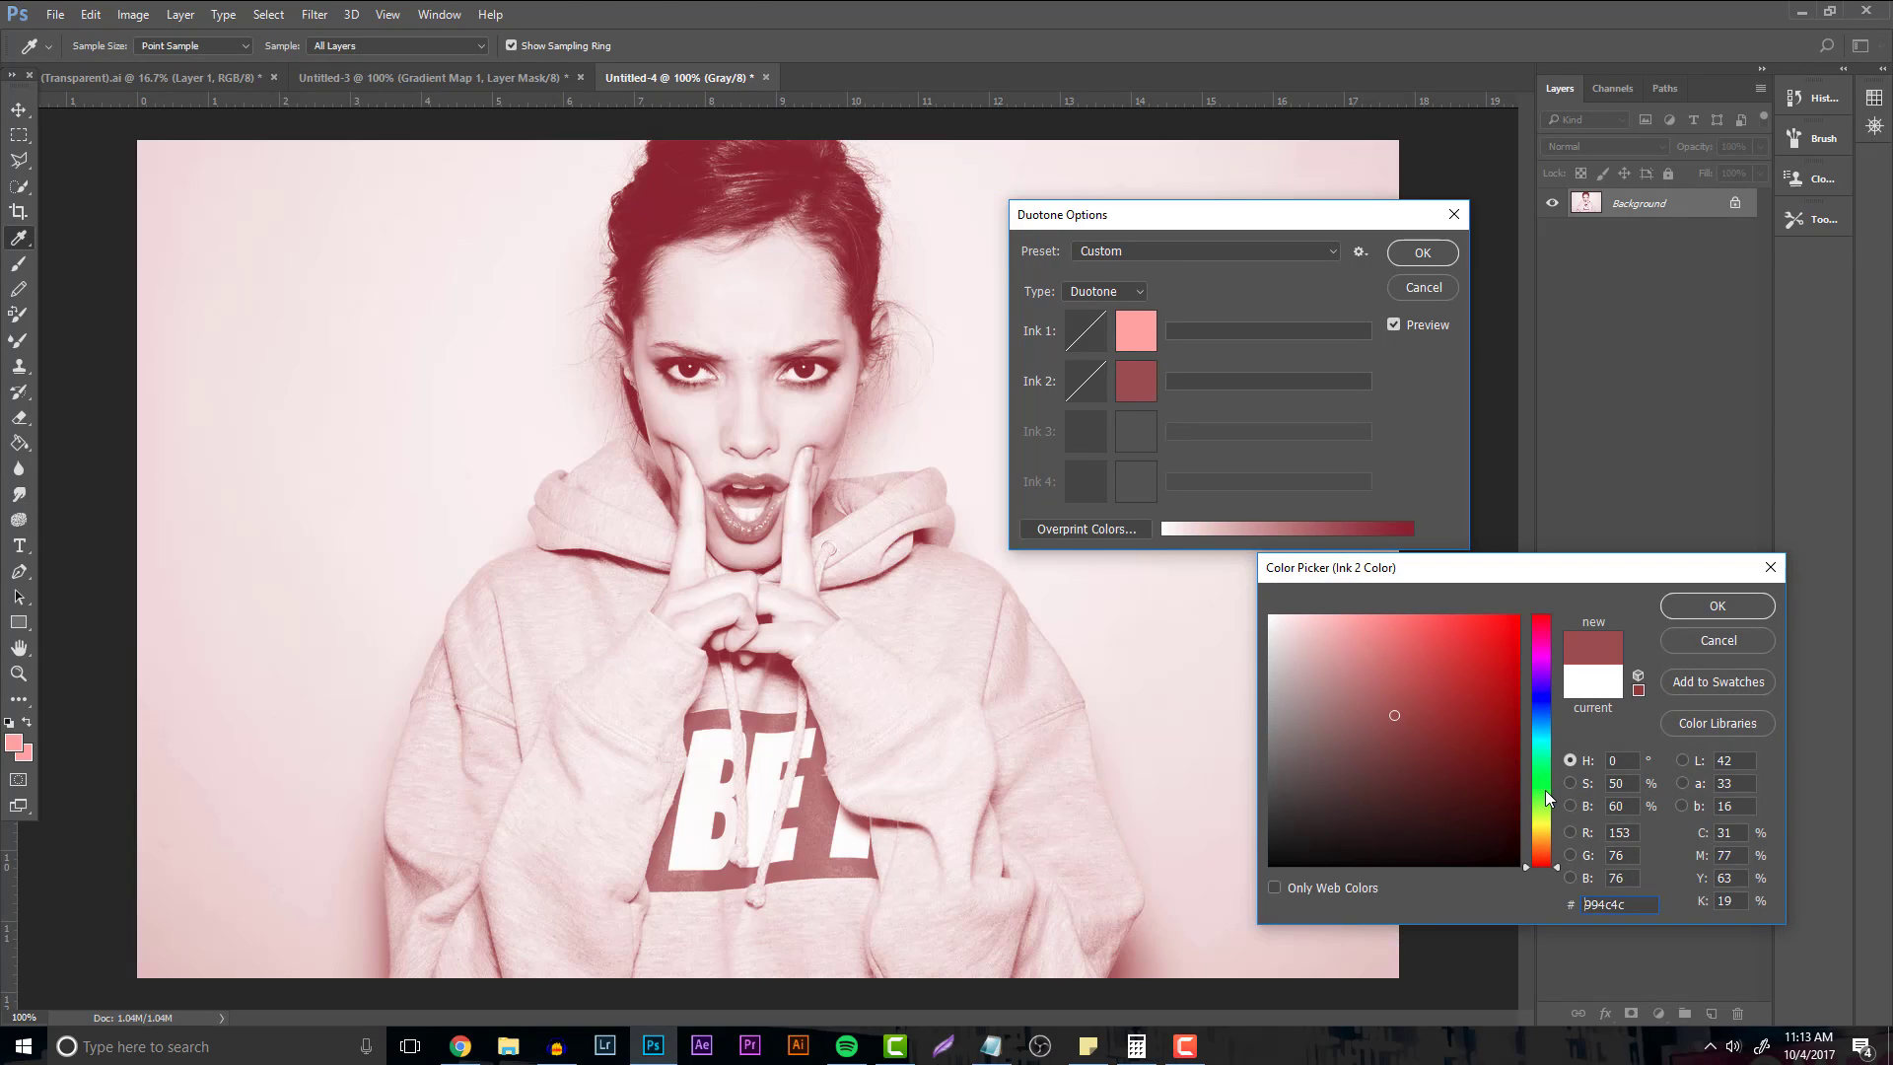
{"action": "left_click", "coordinate": [1546, 789]}
{"action": "left_click", "coordinate": [1344, 615]}
{"action": "left_click_drag", "start_coordinate": [1344, 615], "coordinate": [1327, 525]}
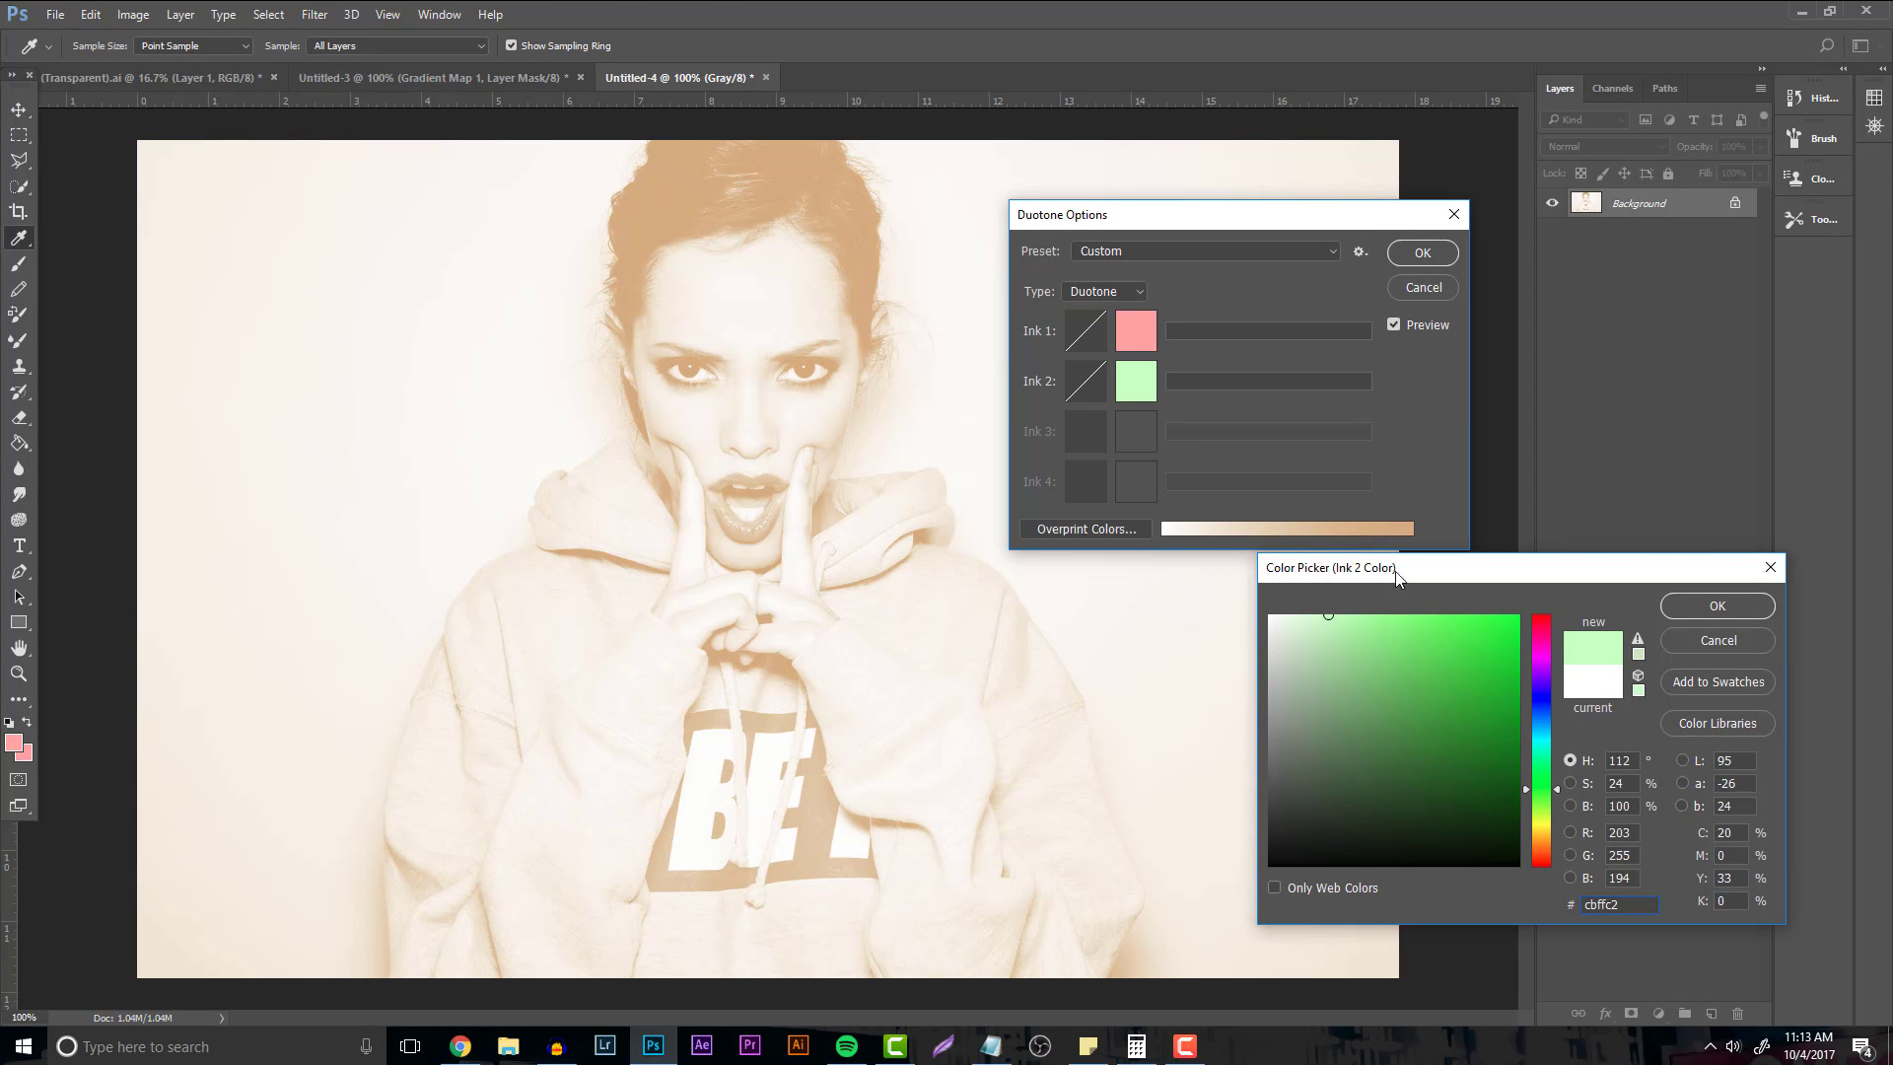
{"action": "mouse_move", "coordinate": [1427, 636]}
{"action": "left_mouse_down"}
{"action": "mouse_move", "coordinate": [1553, 762]}
{"action": "mouse_move", "coordinate": [1572, 891]}
{"action": "mouse_move", "coordinate": [1548, 841]}
{"action": "left_mouse_up"}
{"action": "left_click", "coordinate": [1528, 696]}
{"action": "mouse_move", "coordinate": [1512, 714]}
{"action": "left_mouse_down"}
{"action": "mouse_move", "coordinate": [1483, 770]}
{"action": "mouse_move", "coordinate": [1393, 784]}
{"action": "mouse_move", "coordinate": [1424, 768]}
{"action": "mouse_move", "coordinate": [1436, 801]}
{"action": "left_mouse_up"}
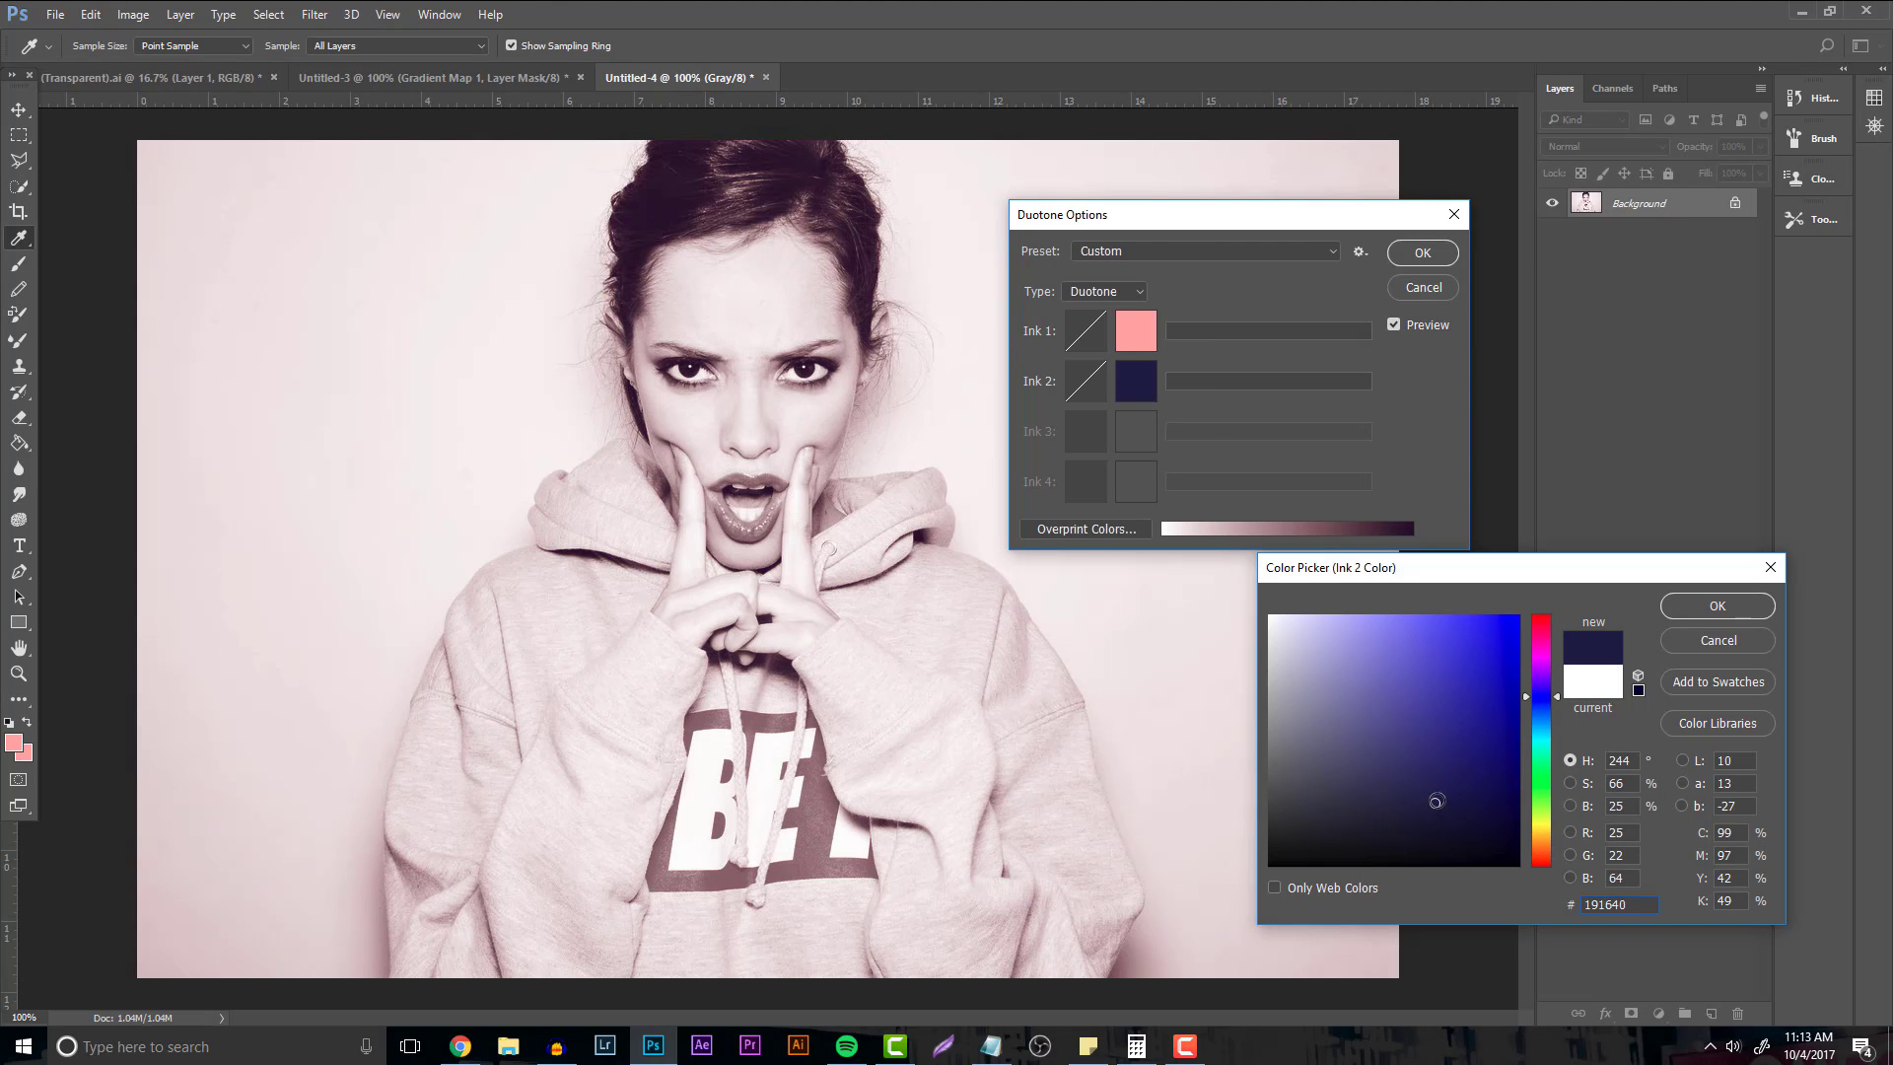
{"action": "left_click", "coordinate": [1703, 606]}
Change Ink 1 to light blue, after trying green, pink and orange shades.
{"action": "left_click", "coordinate": [1123, 340]}
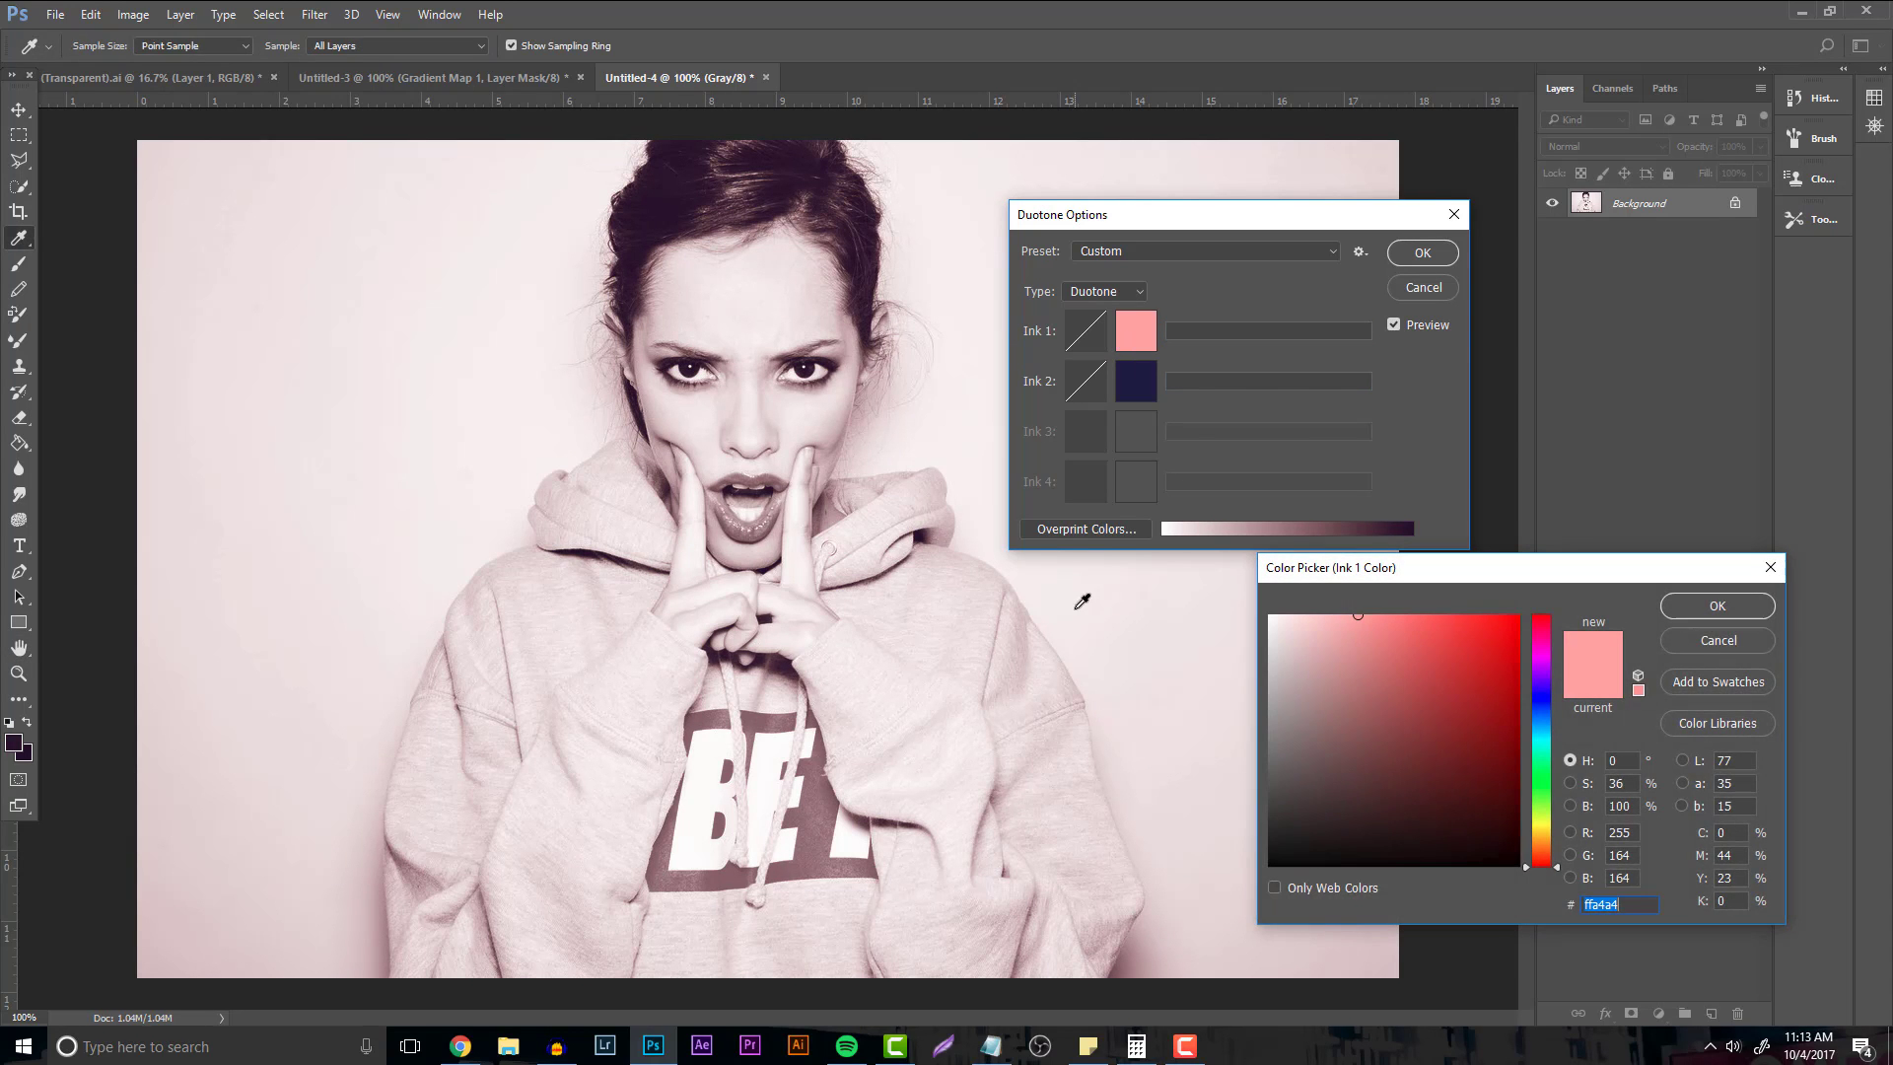
{"action": "left_click", "coordinate": [1540, 779]}
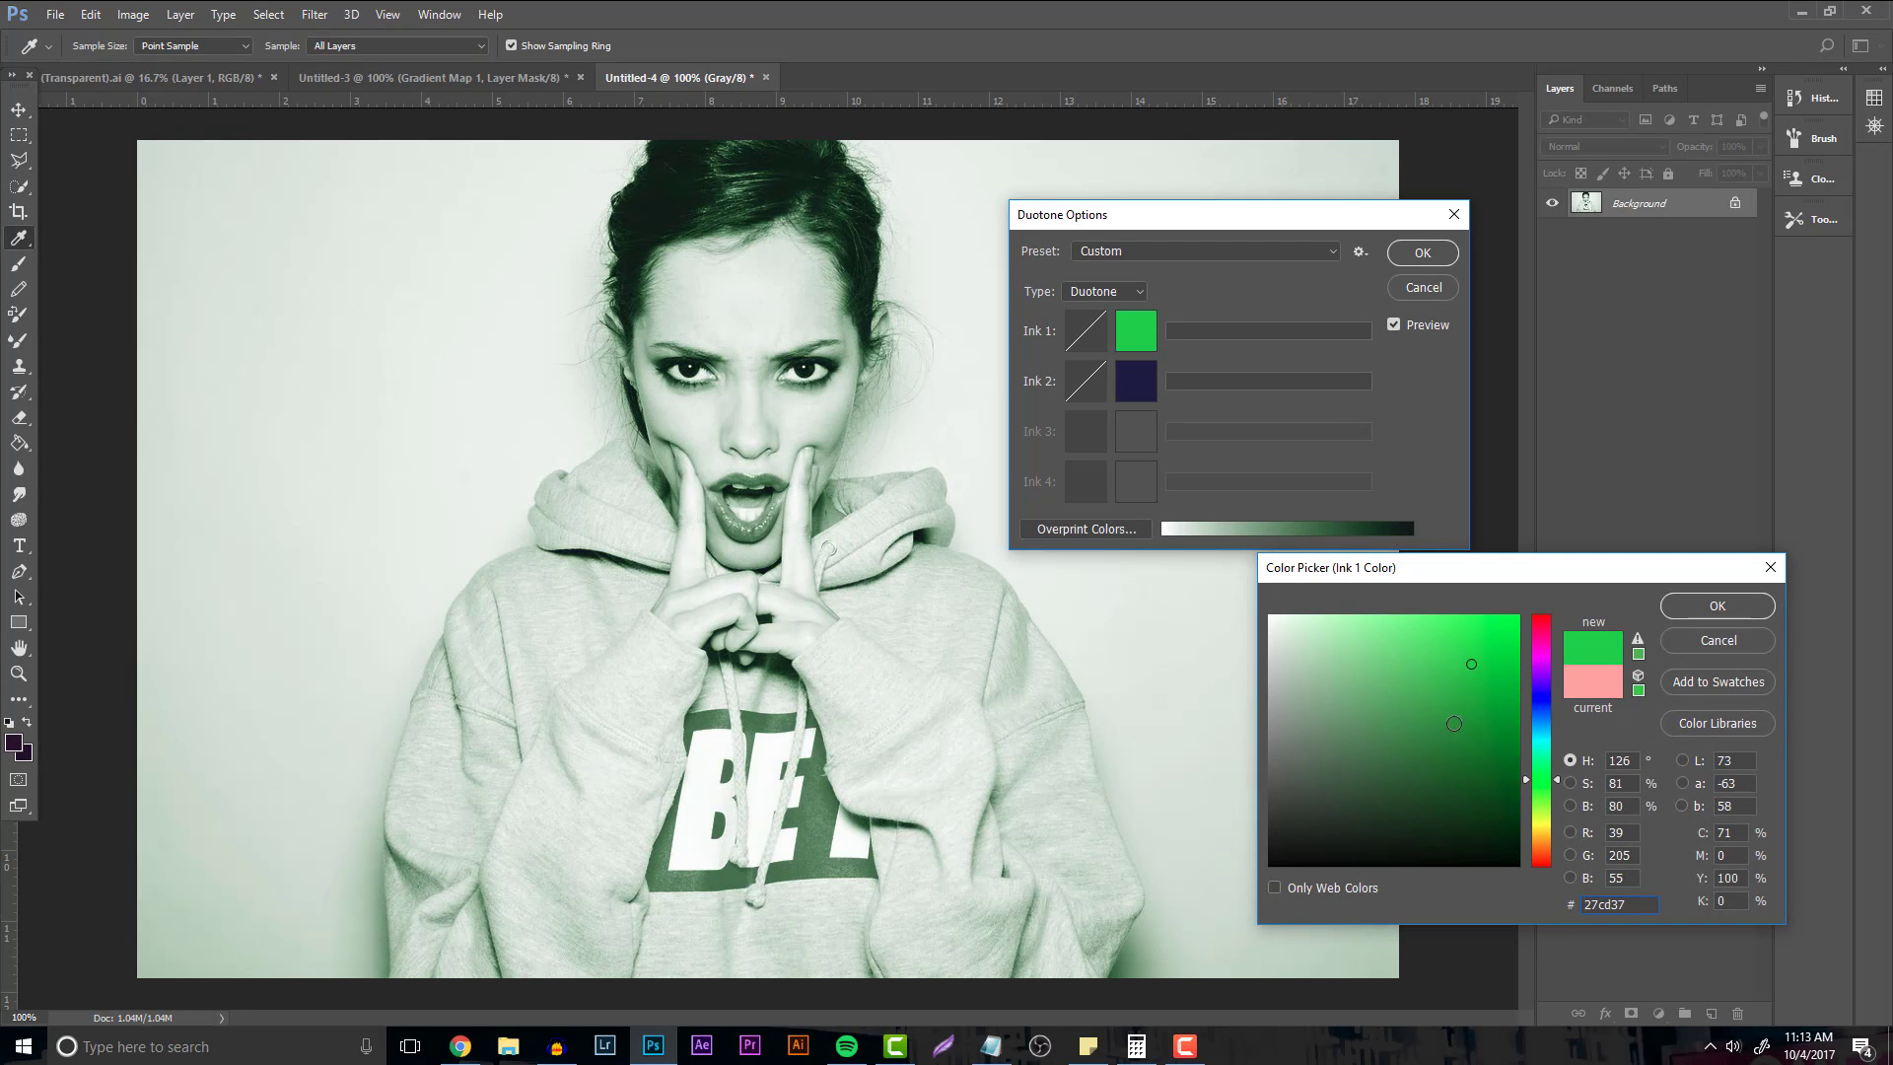
{"action": "left_click", "coordinate": [1455, 615]}
{"action": "key", "text": "Return"}
{"action": "left_click", "coordinate": [1127, 336]}
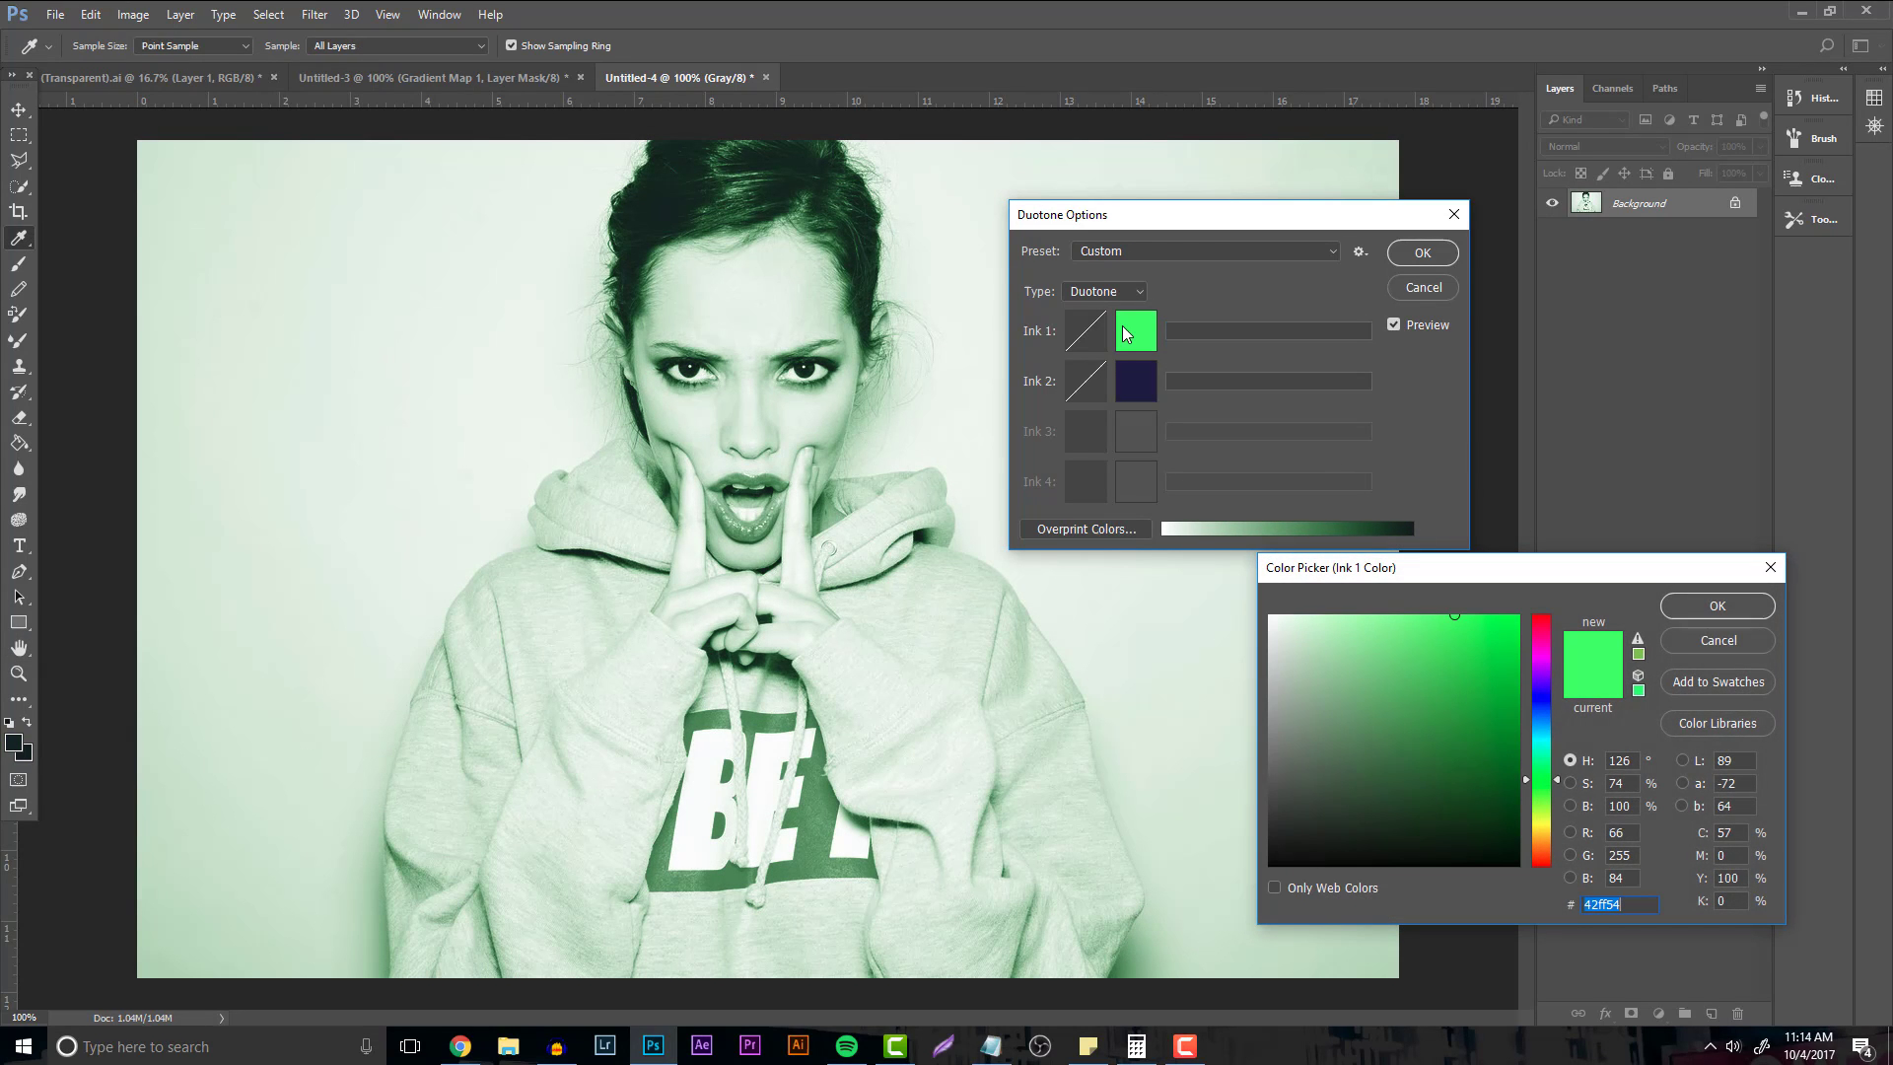
{"action": "left_click", "coordinate": [1540, 653]}
{"action": "left_click", "coordinate": [1345, 608]}
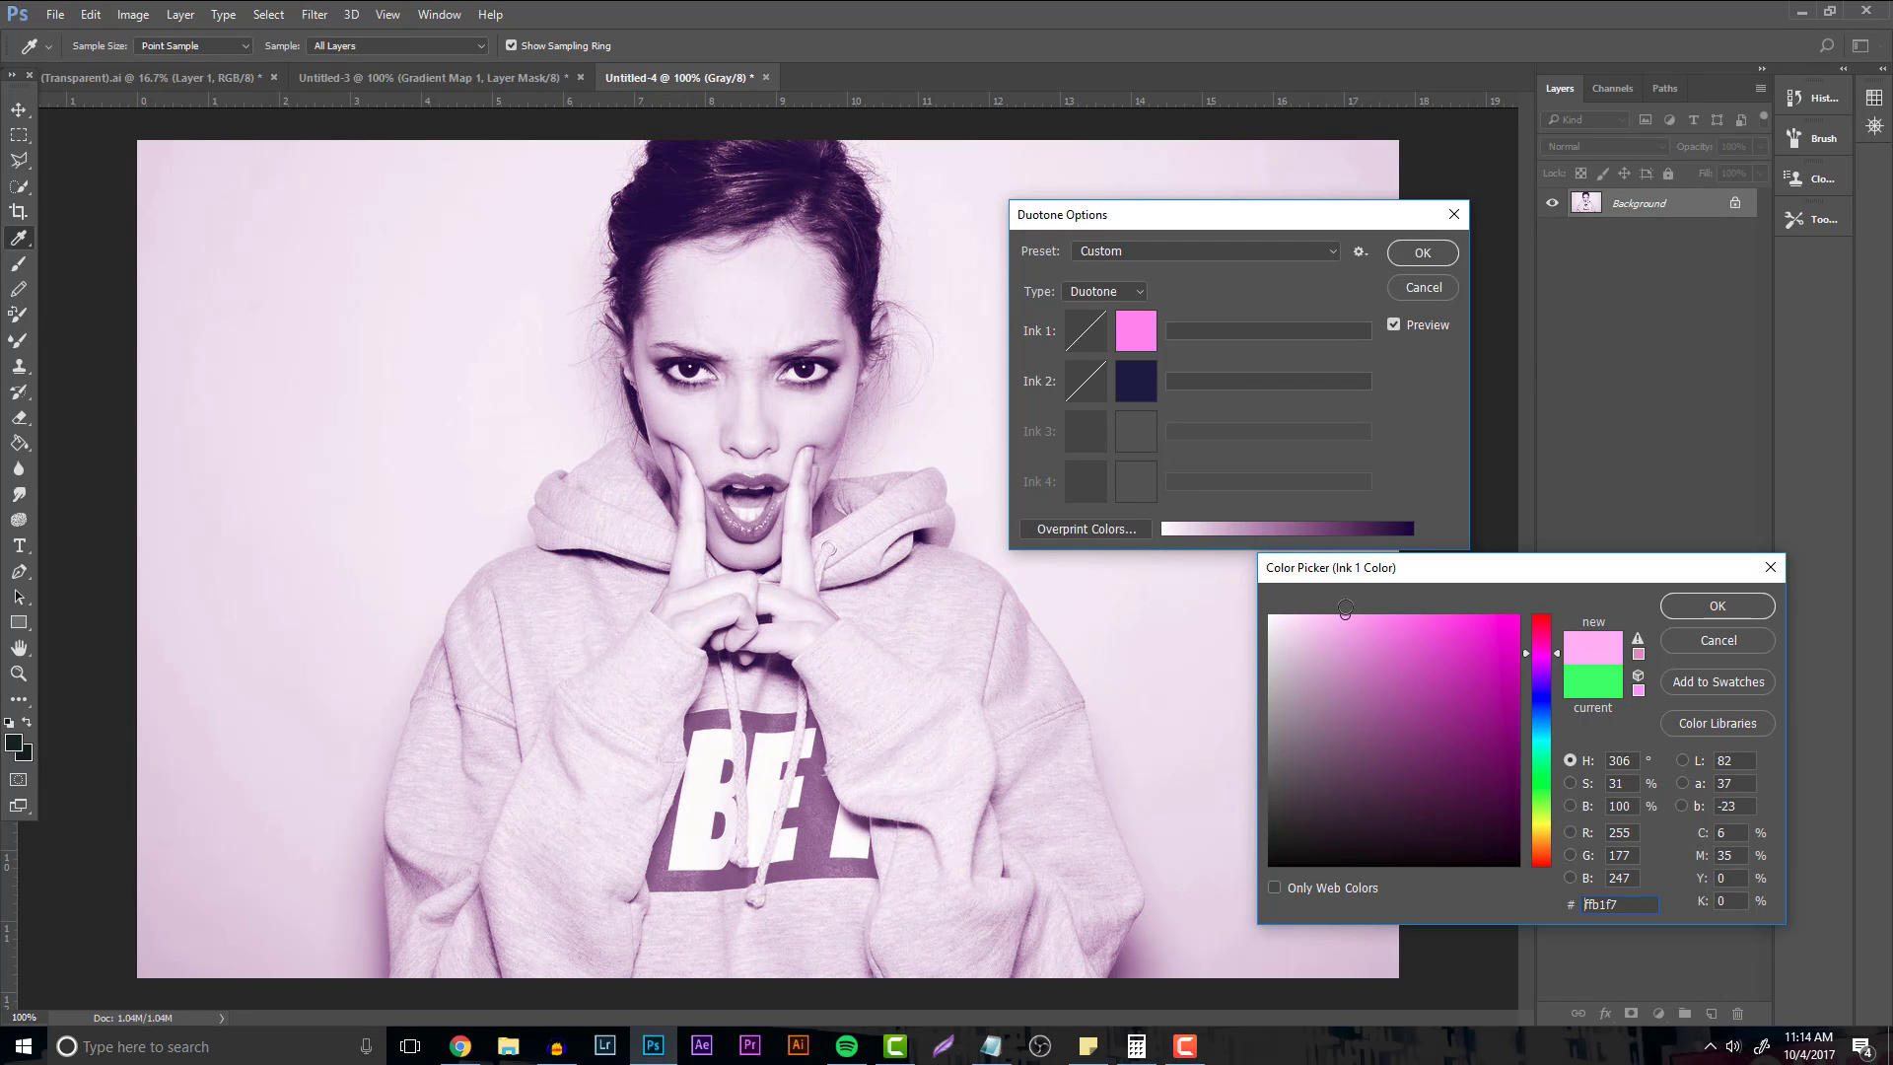
{"action": "left_click", "coordinate": [1350, 618]}
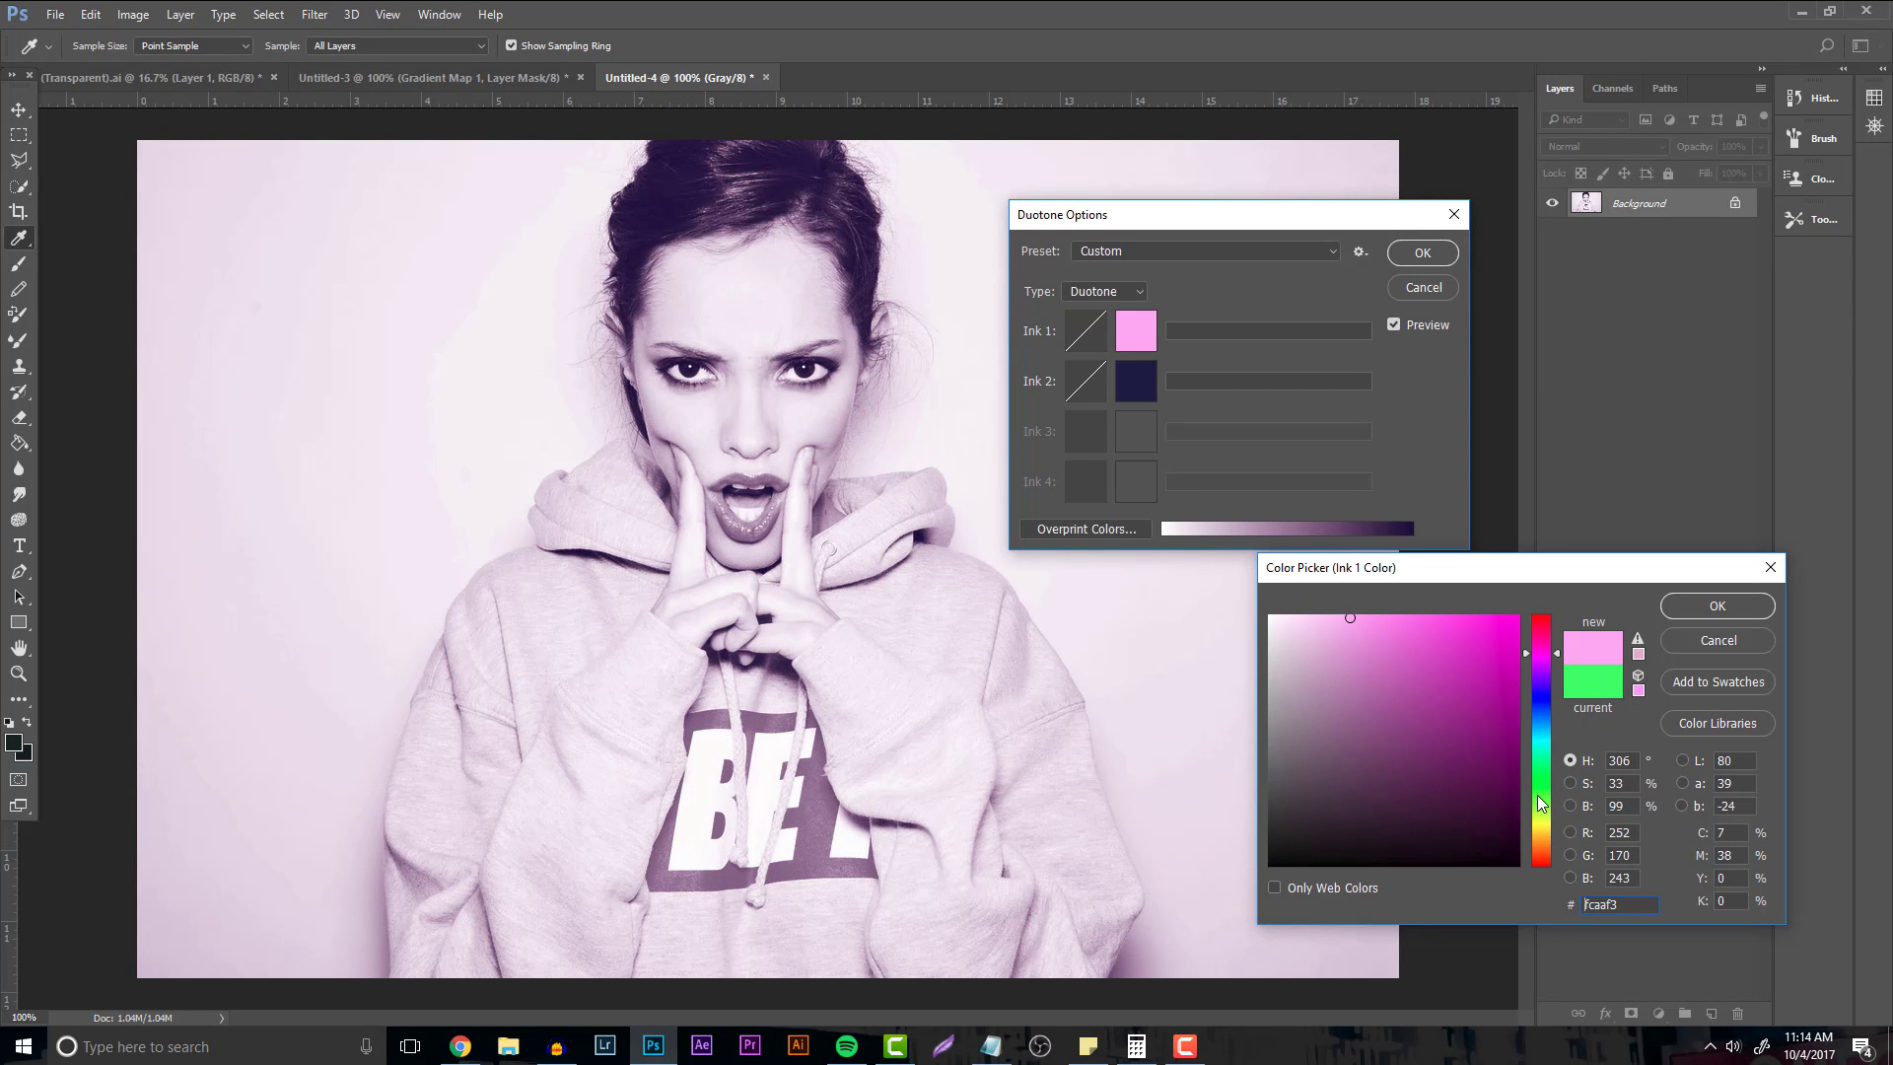
{"action": "left_click_drag", "start_coordinate": [1538, 796], "coordinate": [1539, 844]}
{"action": "left_click", "coordinate": [1538, 861]}
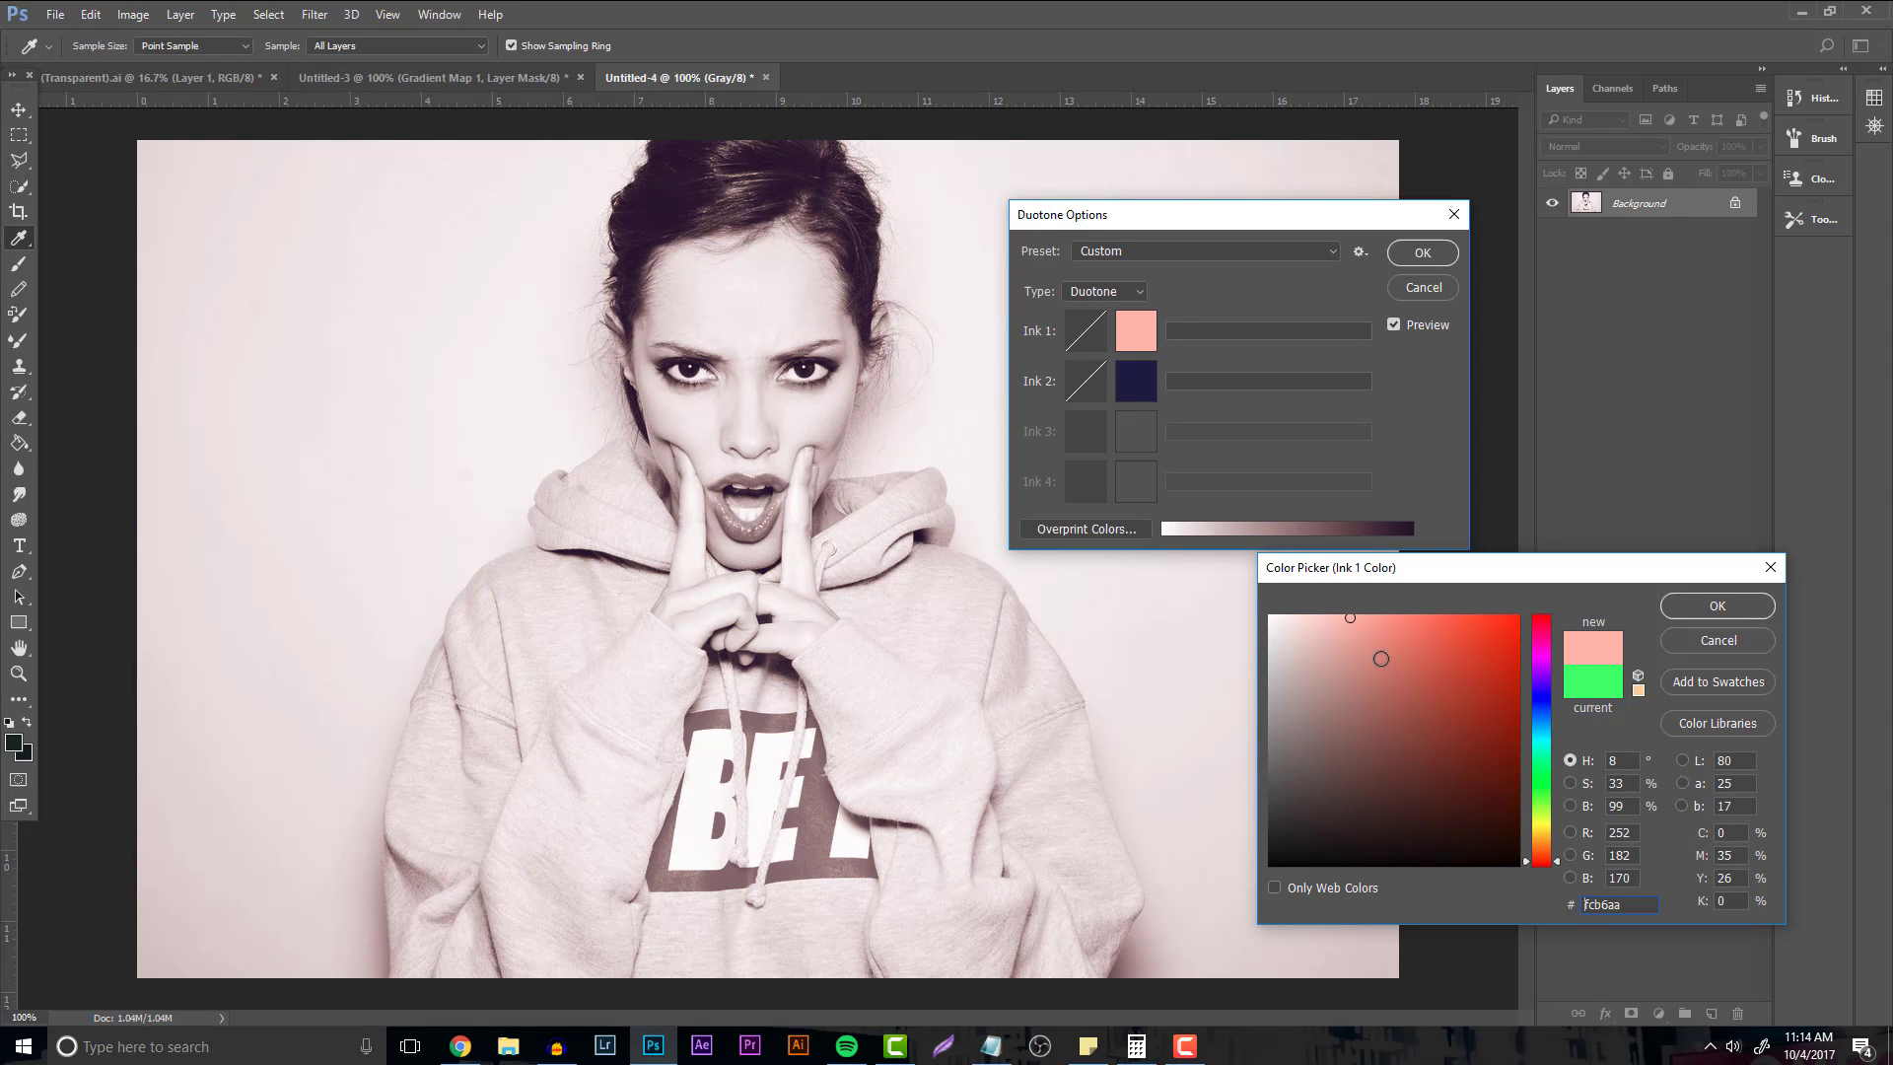
{"action": "mouse_move", "coordinate": [1382, 659]}
{"action": "left_mouse_down"}
{"action": "mouse_move", "coordinate": [1387, 731]}
{"action": "mouse_move", "coordinate": [1377, 667]}
{"action": "mouse_move", "coordinate": [1433, 778]}
{"action": "mouse_move", "coordinate": [1452, 653]}
{"action": "mouse_move", "coordinate": [1515, 630]}
{"action": "mouse_move", "coordinate": [1446, 651]}
{"action": "mouse_move", "coordinate": [1435, 587]}
{"action": "left_mouse_up"}
{"action": "left_click", "coordinate": [1543, 732]}
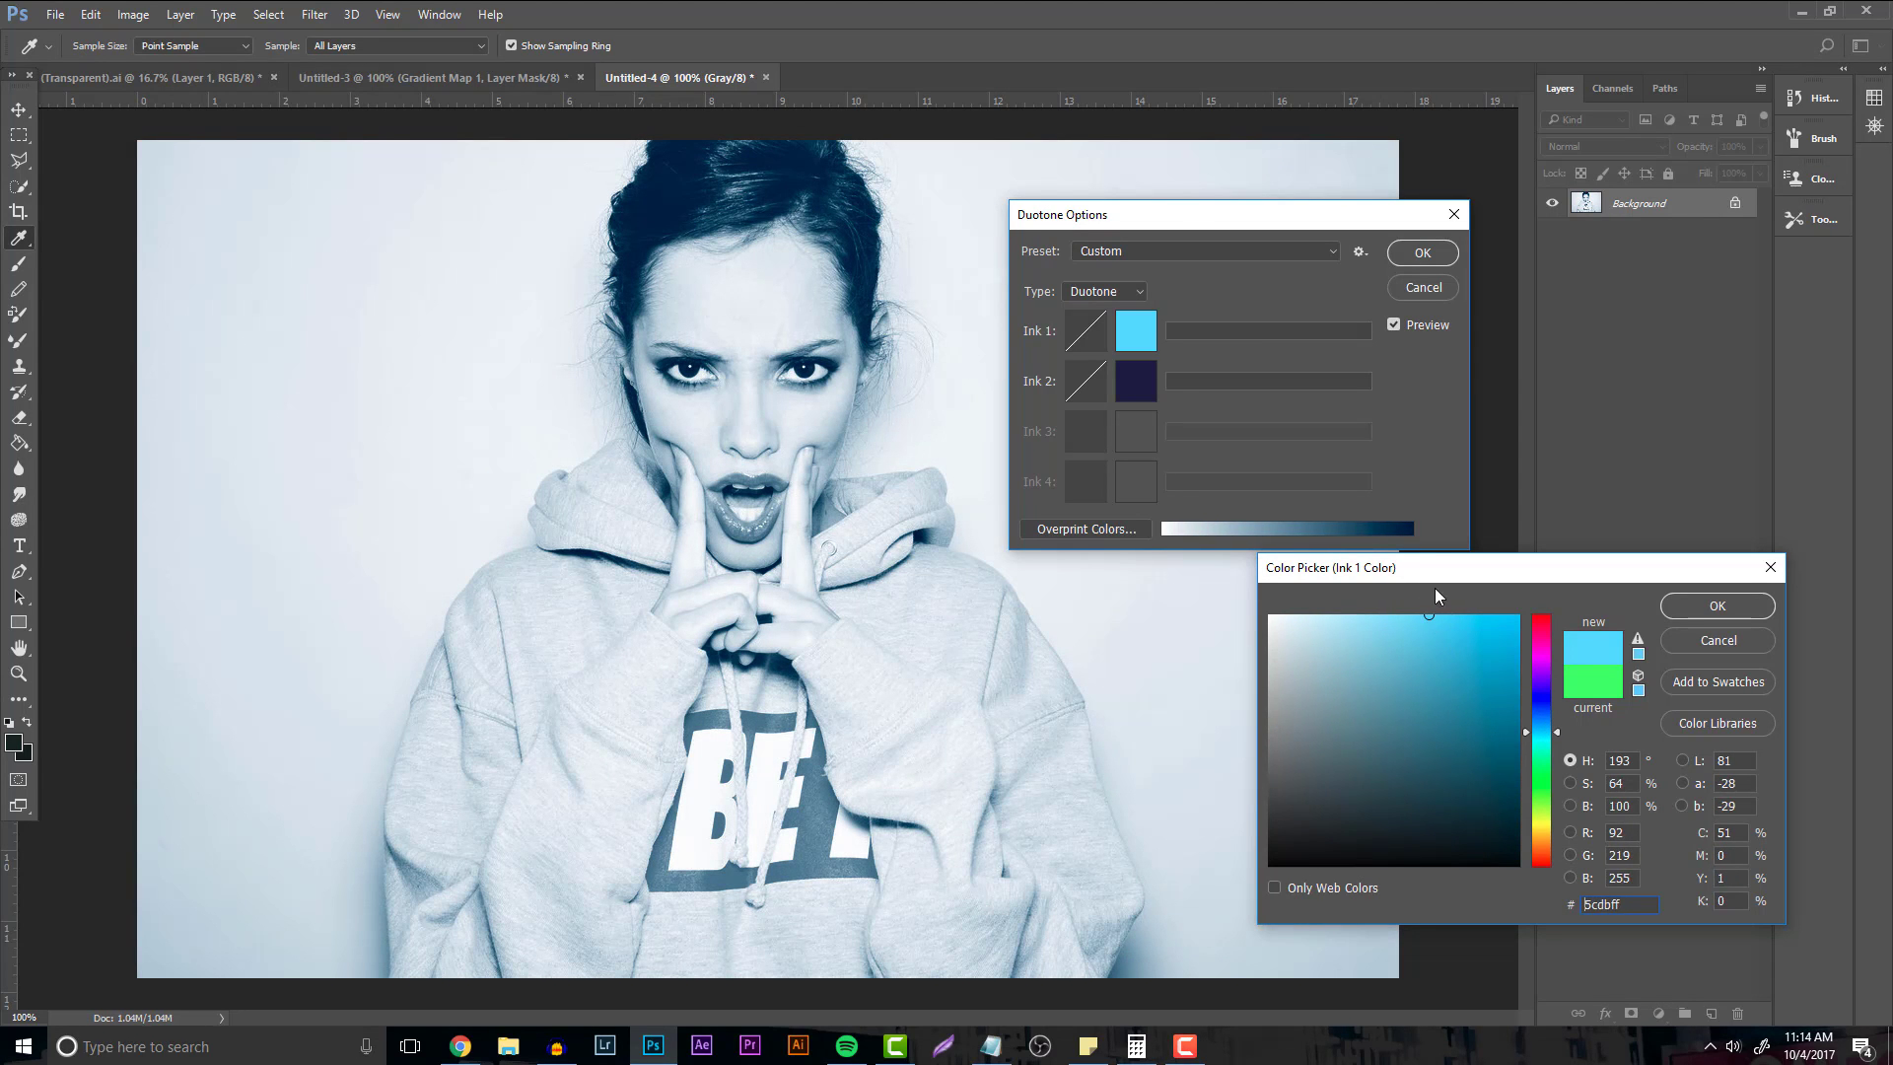
{"action": "left_click", "coordinate": [1717, 605]}
Choose a dark green for Ink 2.
{"action": "left_click", "coordinate": [1136, 381]}
{"action": "left_click", "coordinate": [1546, 797]}
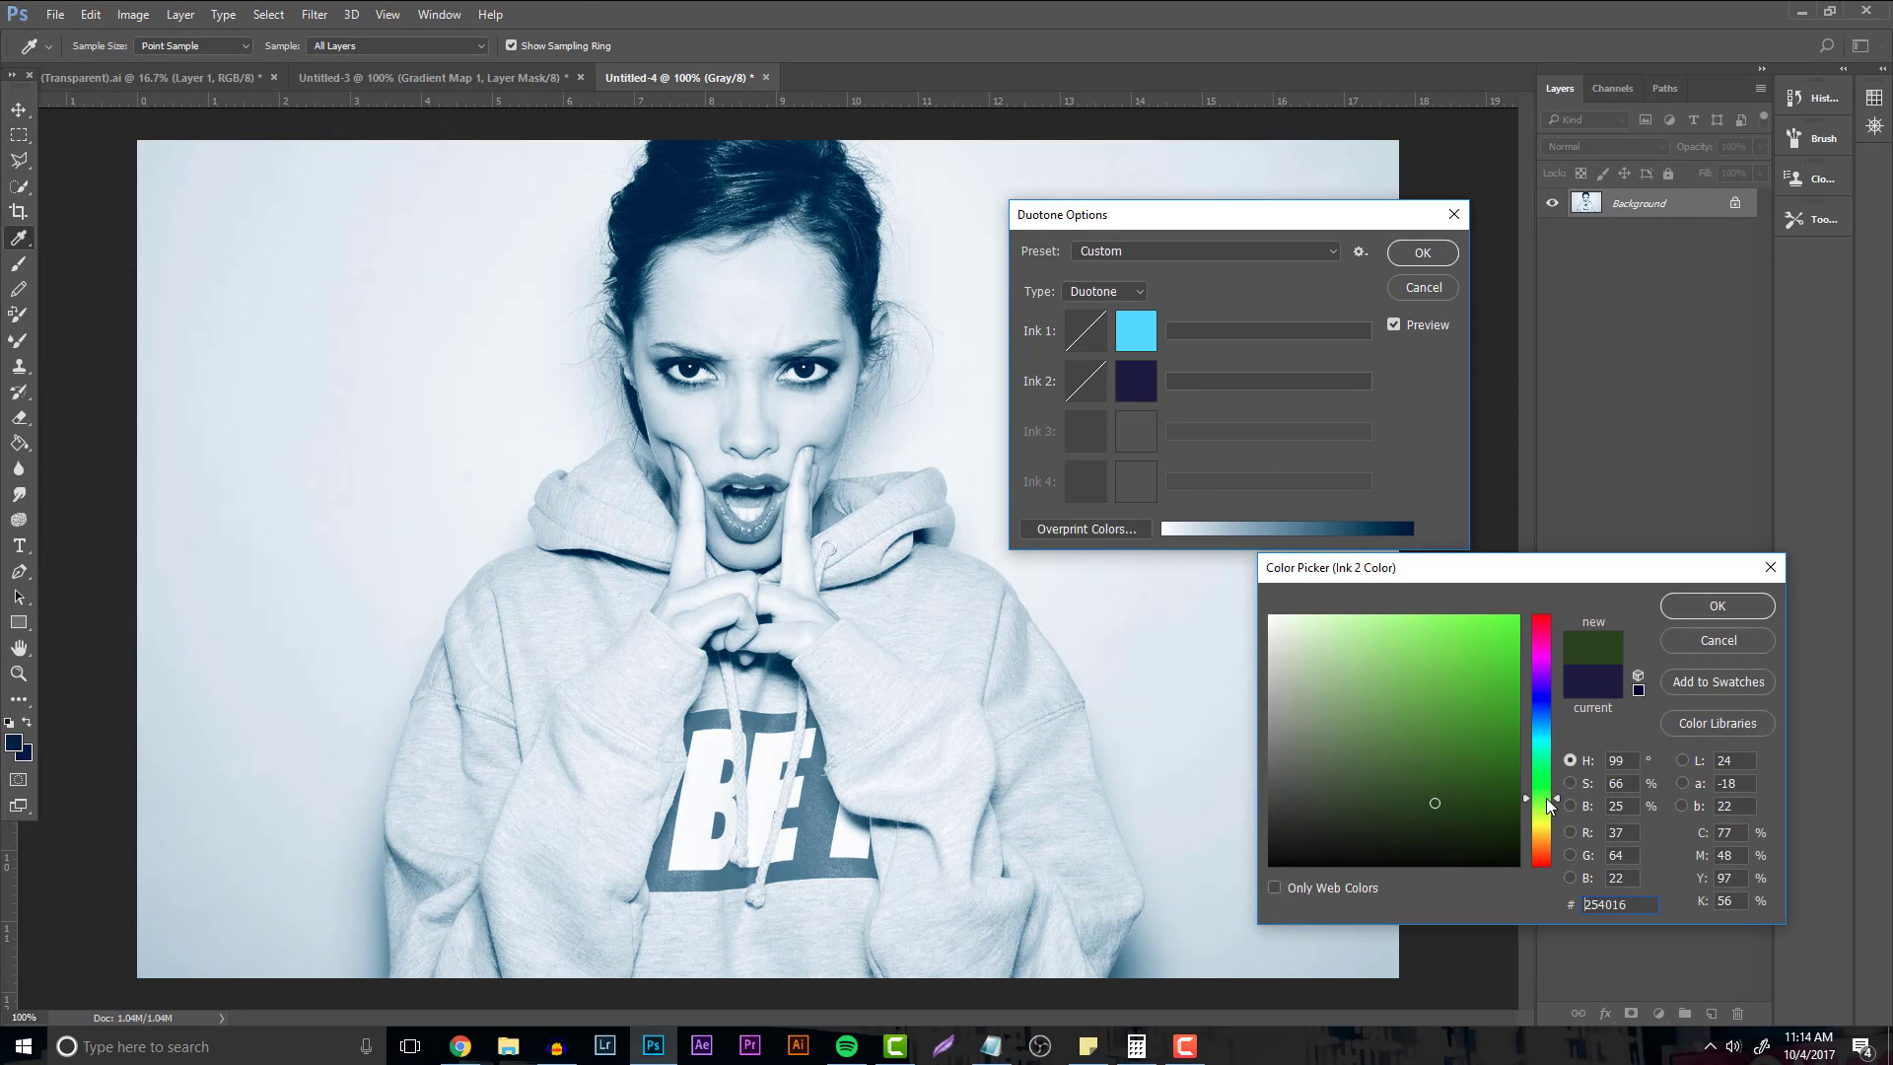
{"action": "mouse_move", "coordinate": [1546, 797]}
{"action": "left_mouse_down"}
{"action": "mouse_move", "coordinate": [1475, 723]}
{"action": "mouse_move", "coordinate": [1466, 777]}
{"action": "mouse_move", "coordinate": [1452, 680]}
{"action": "mouse_move", "coordinate": [1503, 784]}
{"action": "mouse_move", "coordinate": [1485, 731]}
{"action": "left_mouse_up"}
Confirm the dark green Ink 2, then bend Ink 1's duotone curve at its 70% and 40% points.
{"action": "left_click", "coordinate": [1718, 606]}
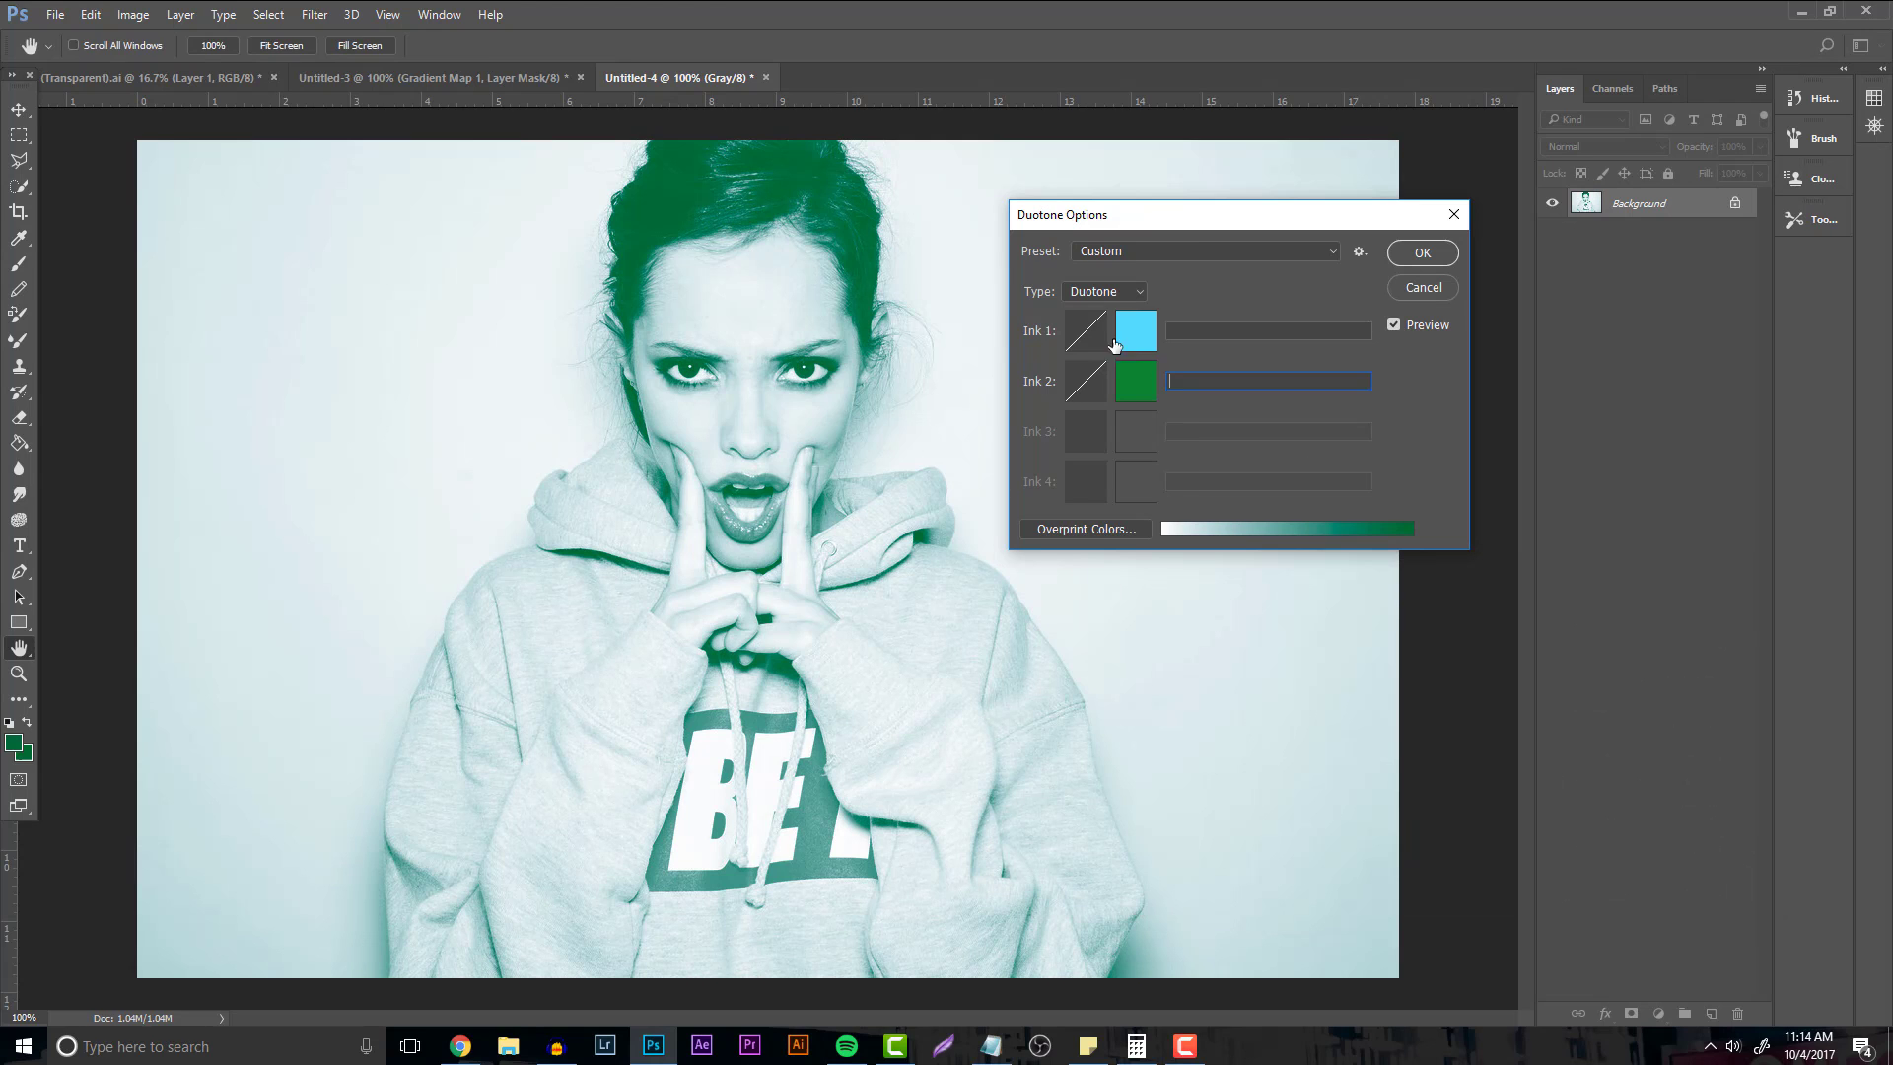
{"action": "left_click", "coordinate": [1088, 334]}
{"action": "left_click_drag", "start_coordinate": [821, 318], "coordinate": [829, 334]}
{"action": "left_click_drag", "start_coordinate": [783, 414], "coordinate": [786, 405]}
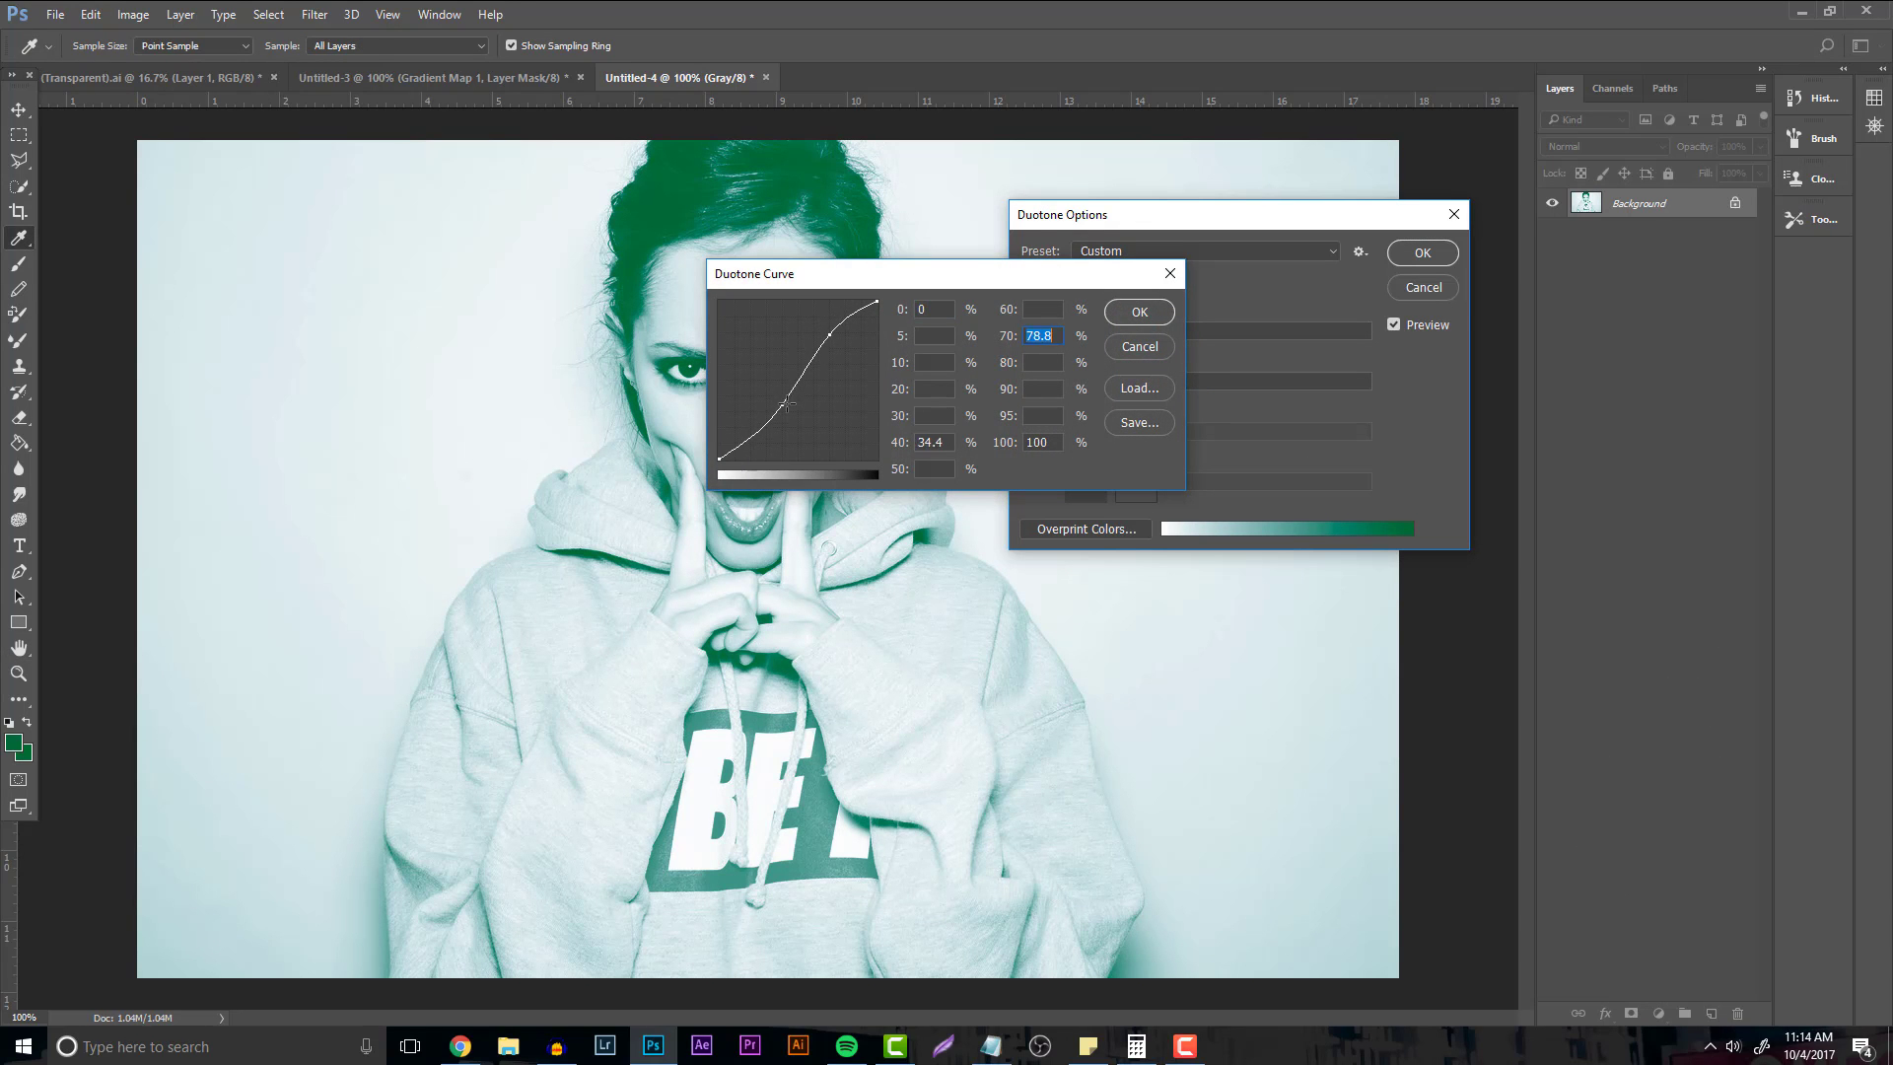
{"action": "left_click", "coordinate": [1134, 313]}
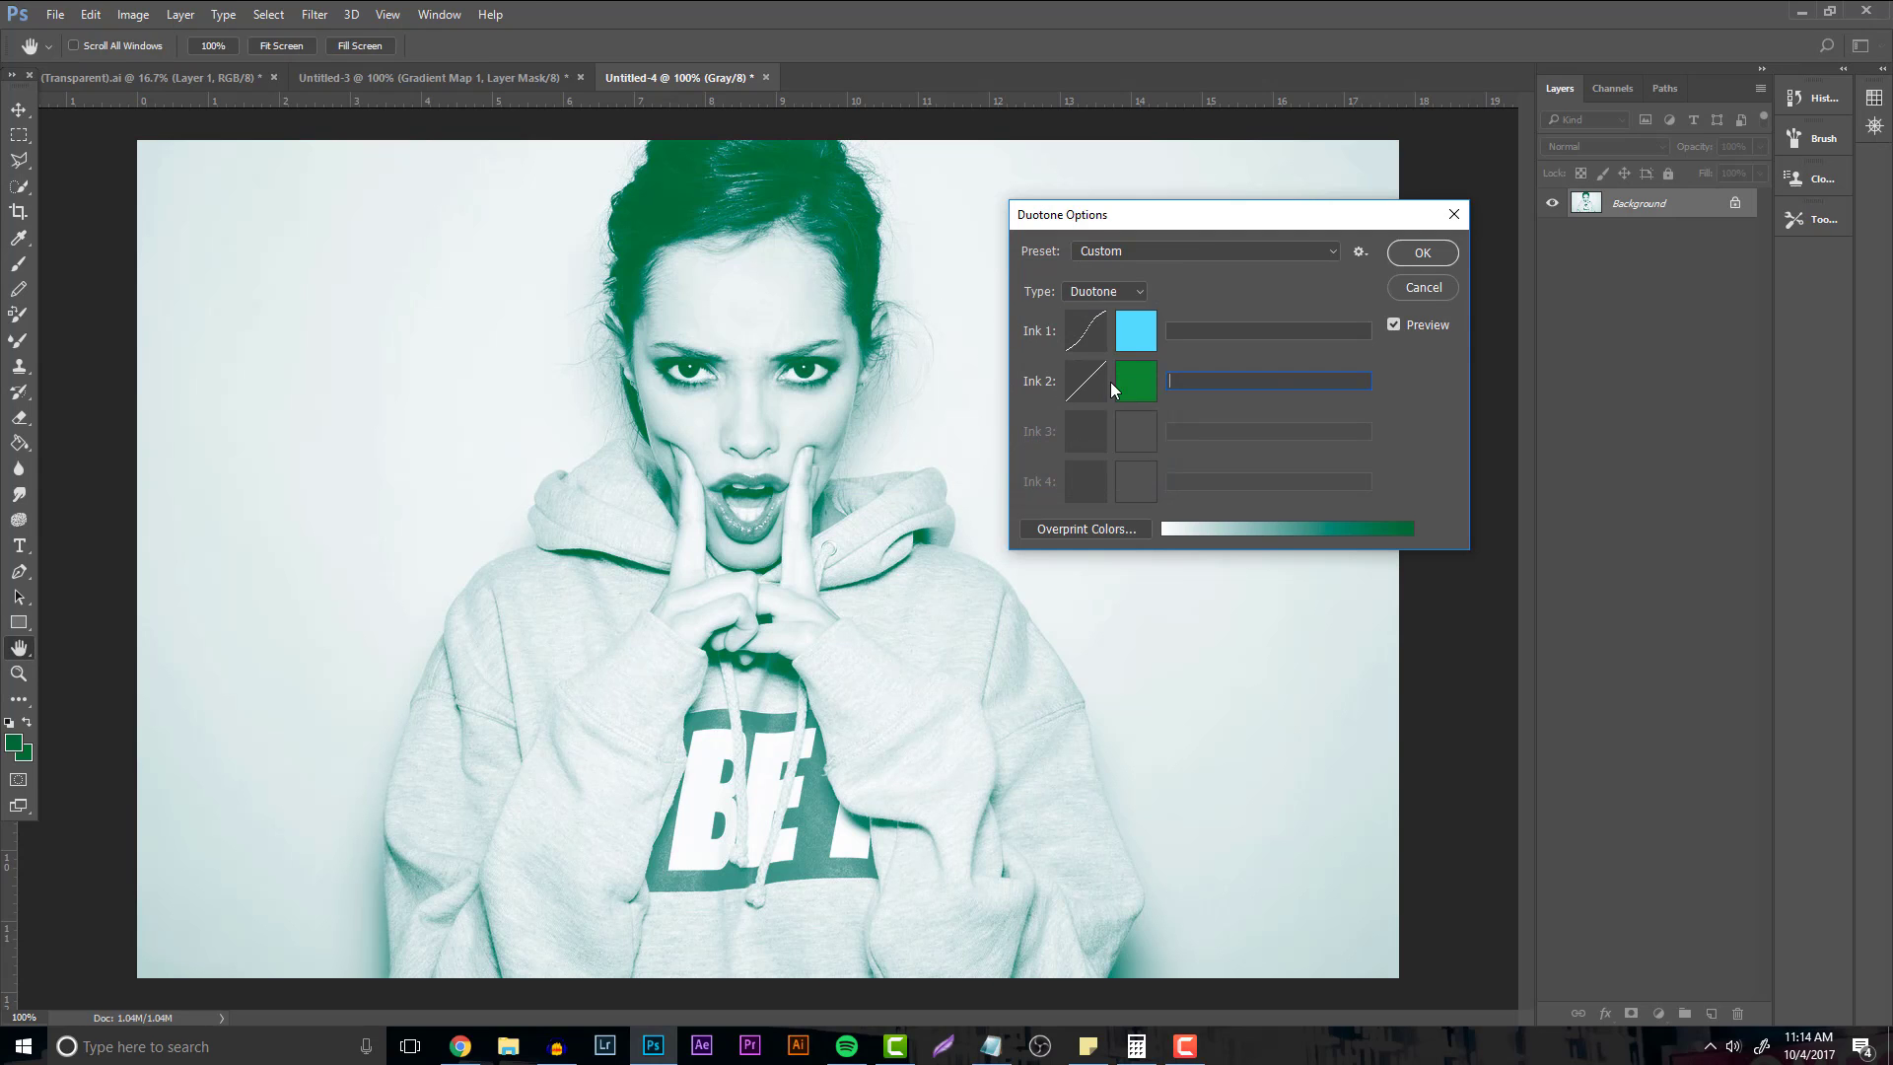
Pull Ink 2's 80% curve point down to 60, then cancel the duotone conversion.
{"action": "left_click", "coordinate": [1084, 384]}
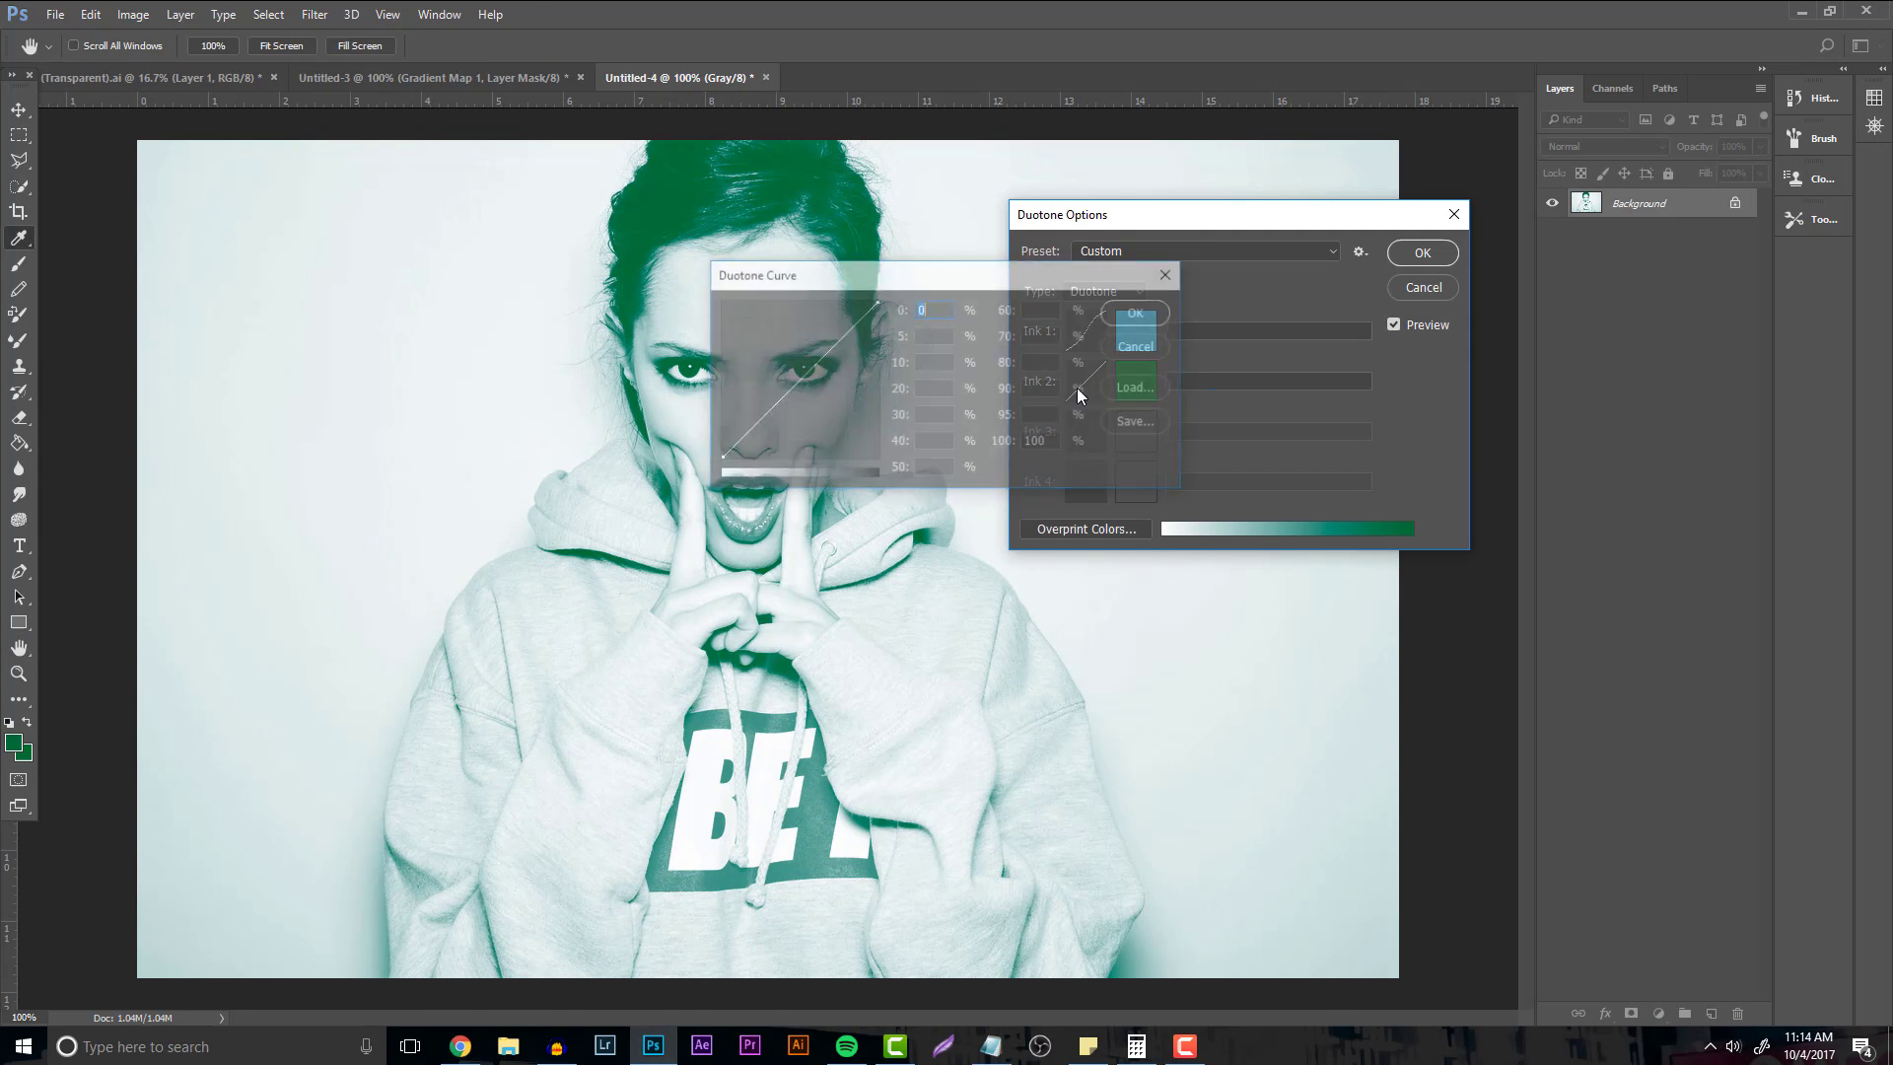
{"action": "left_click_drag", "start_coordinate": [845, 332], "coordinate": [845, 363]}
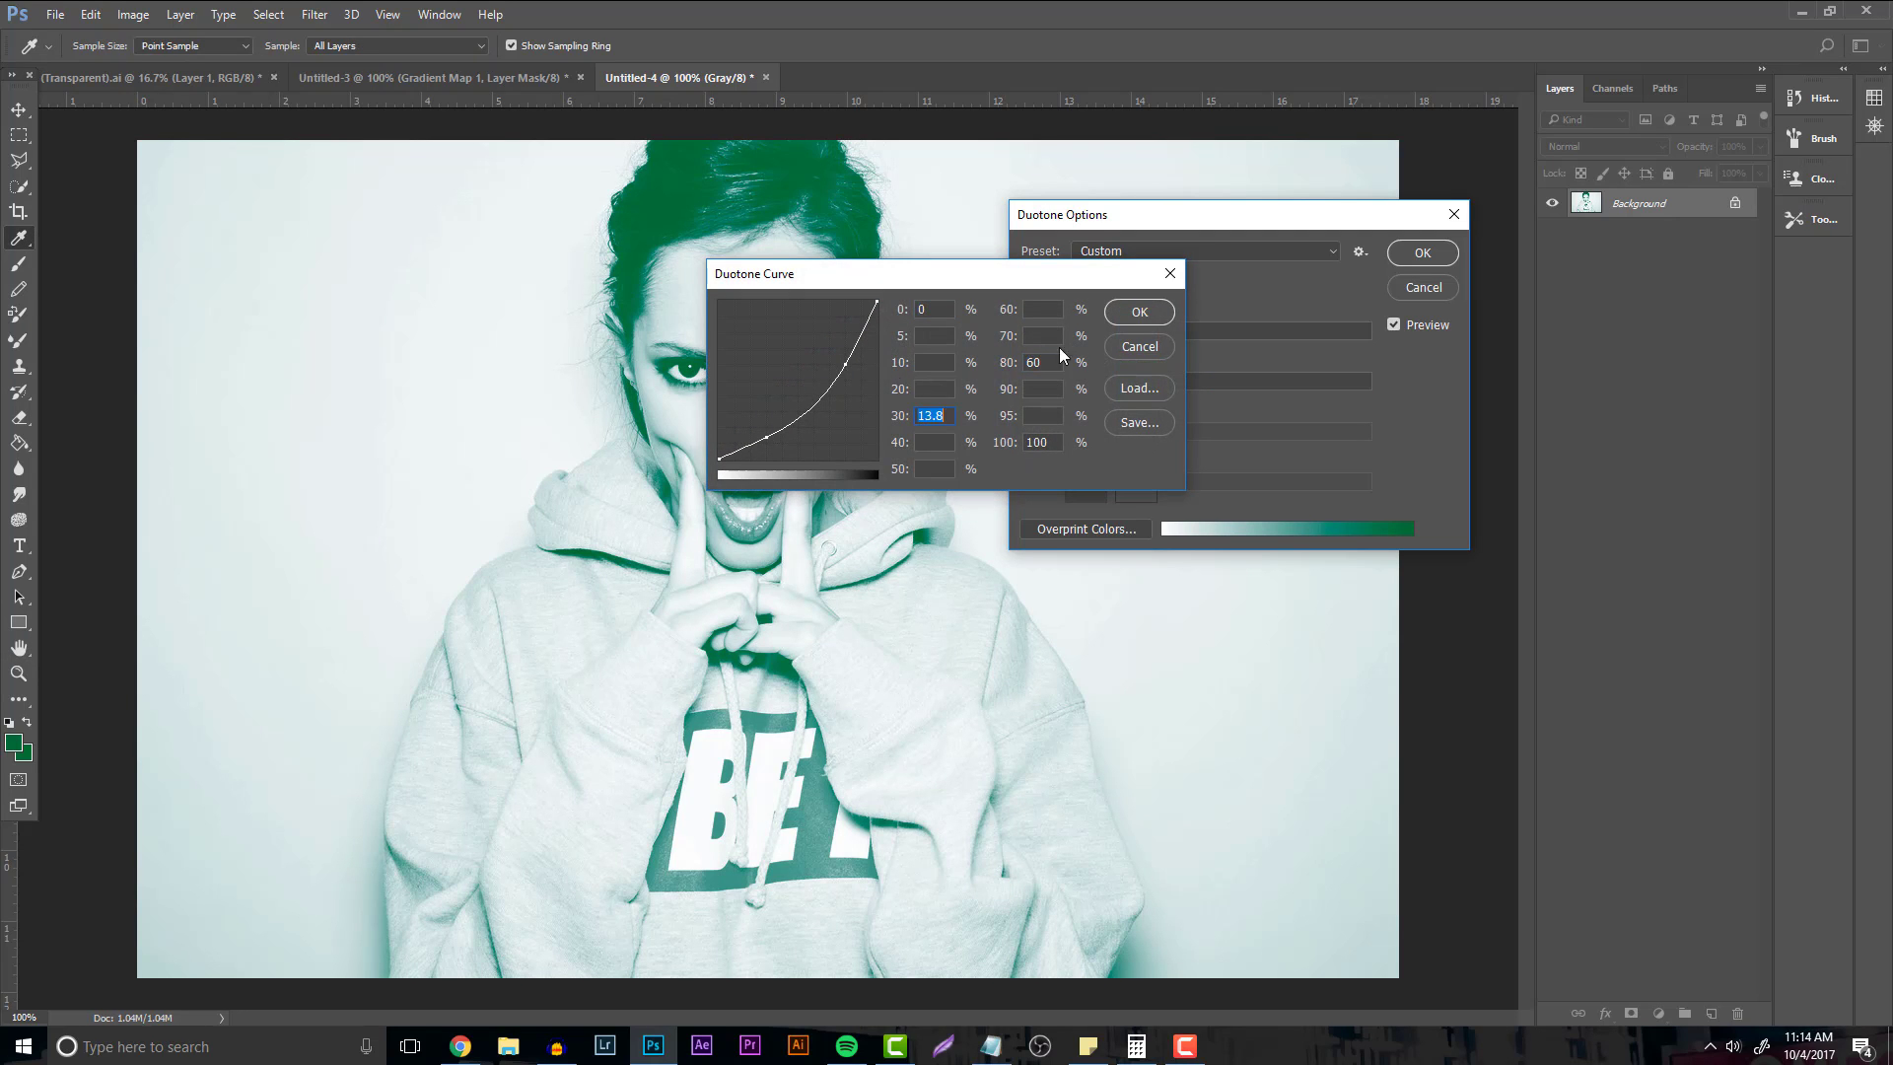
{"action": "left_click", "coordinate": [1132, 312]}
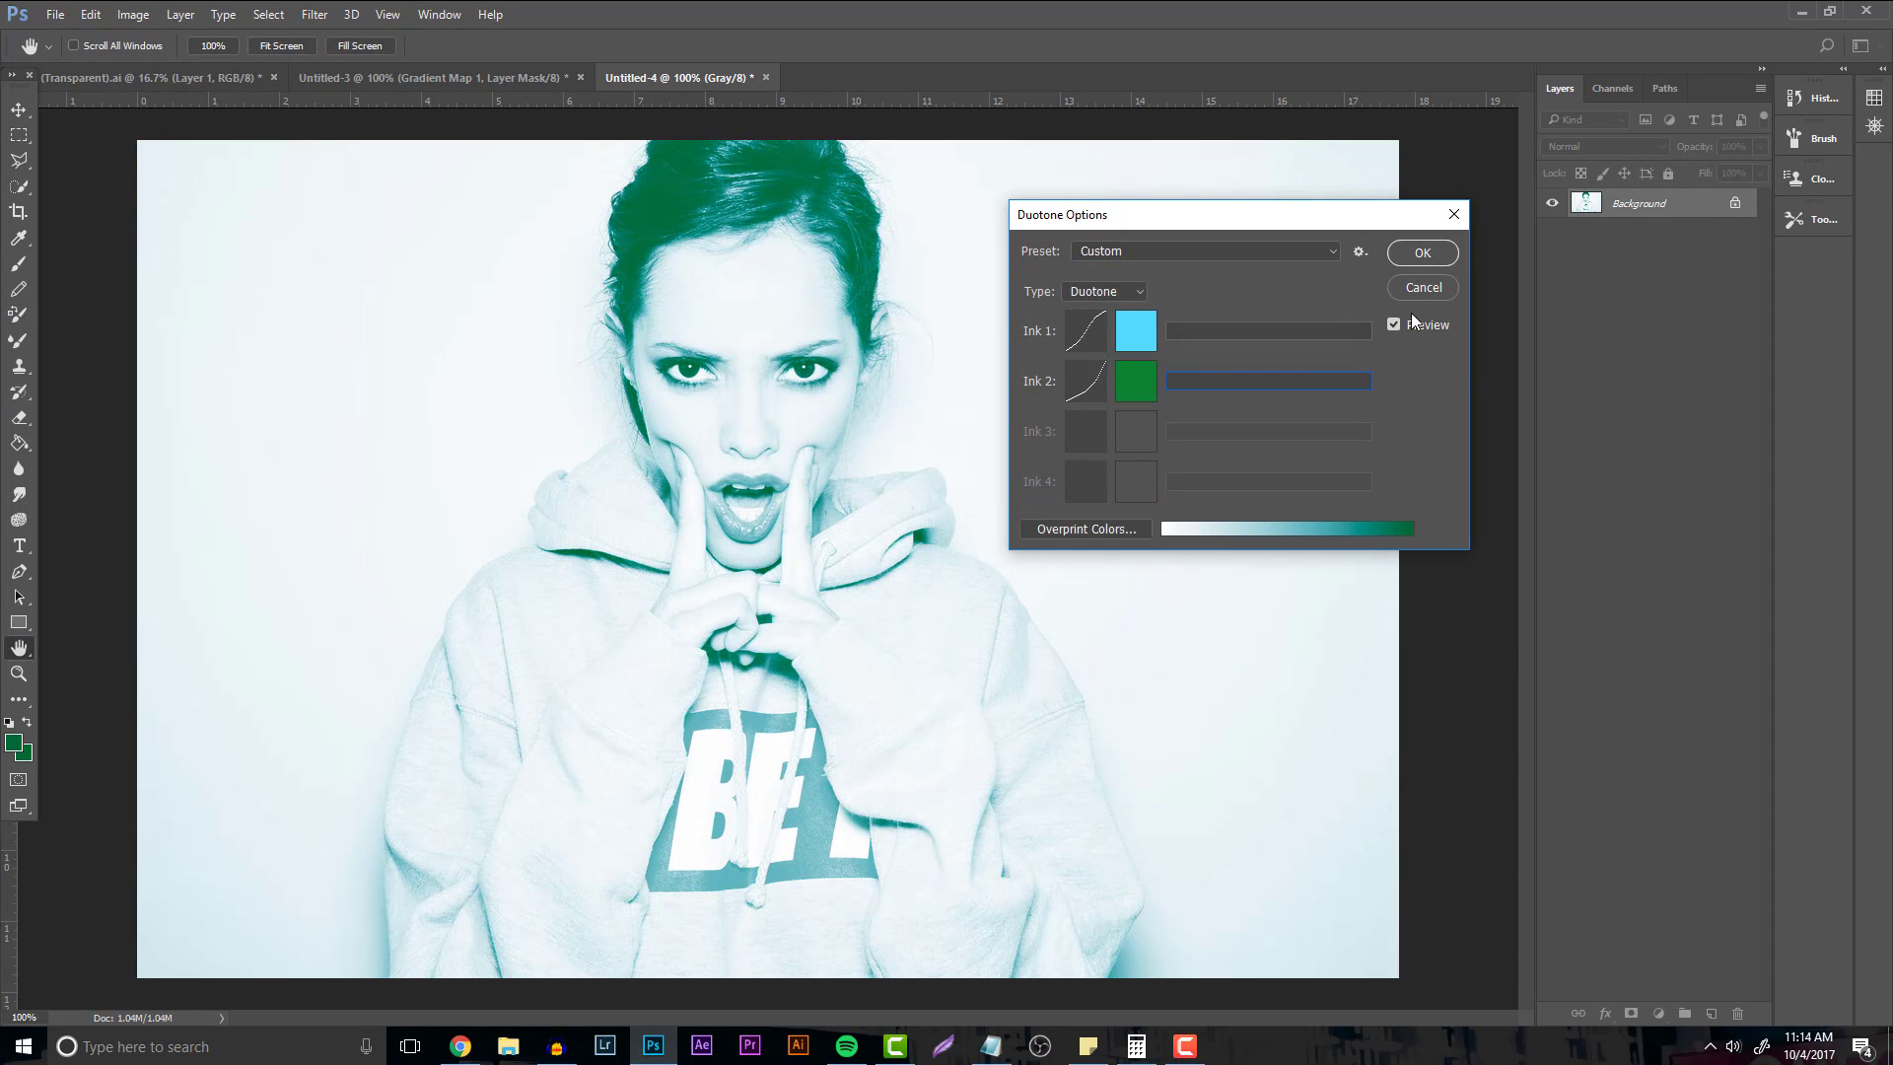
{"action": "left_click", "coordinate": [1422, 288]}
Switch to the Move tool and close Untitled-4 without saving.
{"action": "key", "text": "v"}
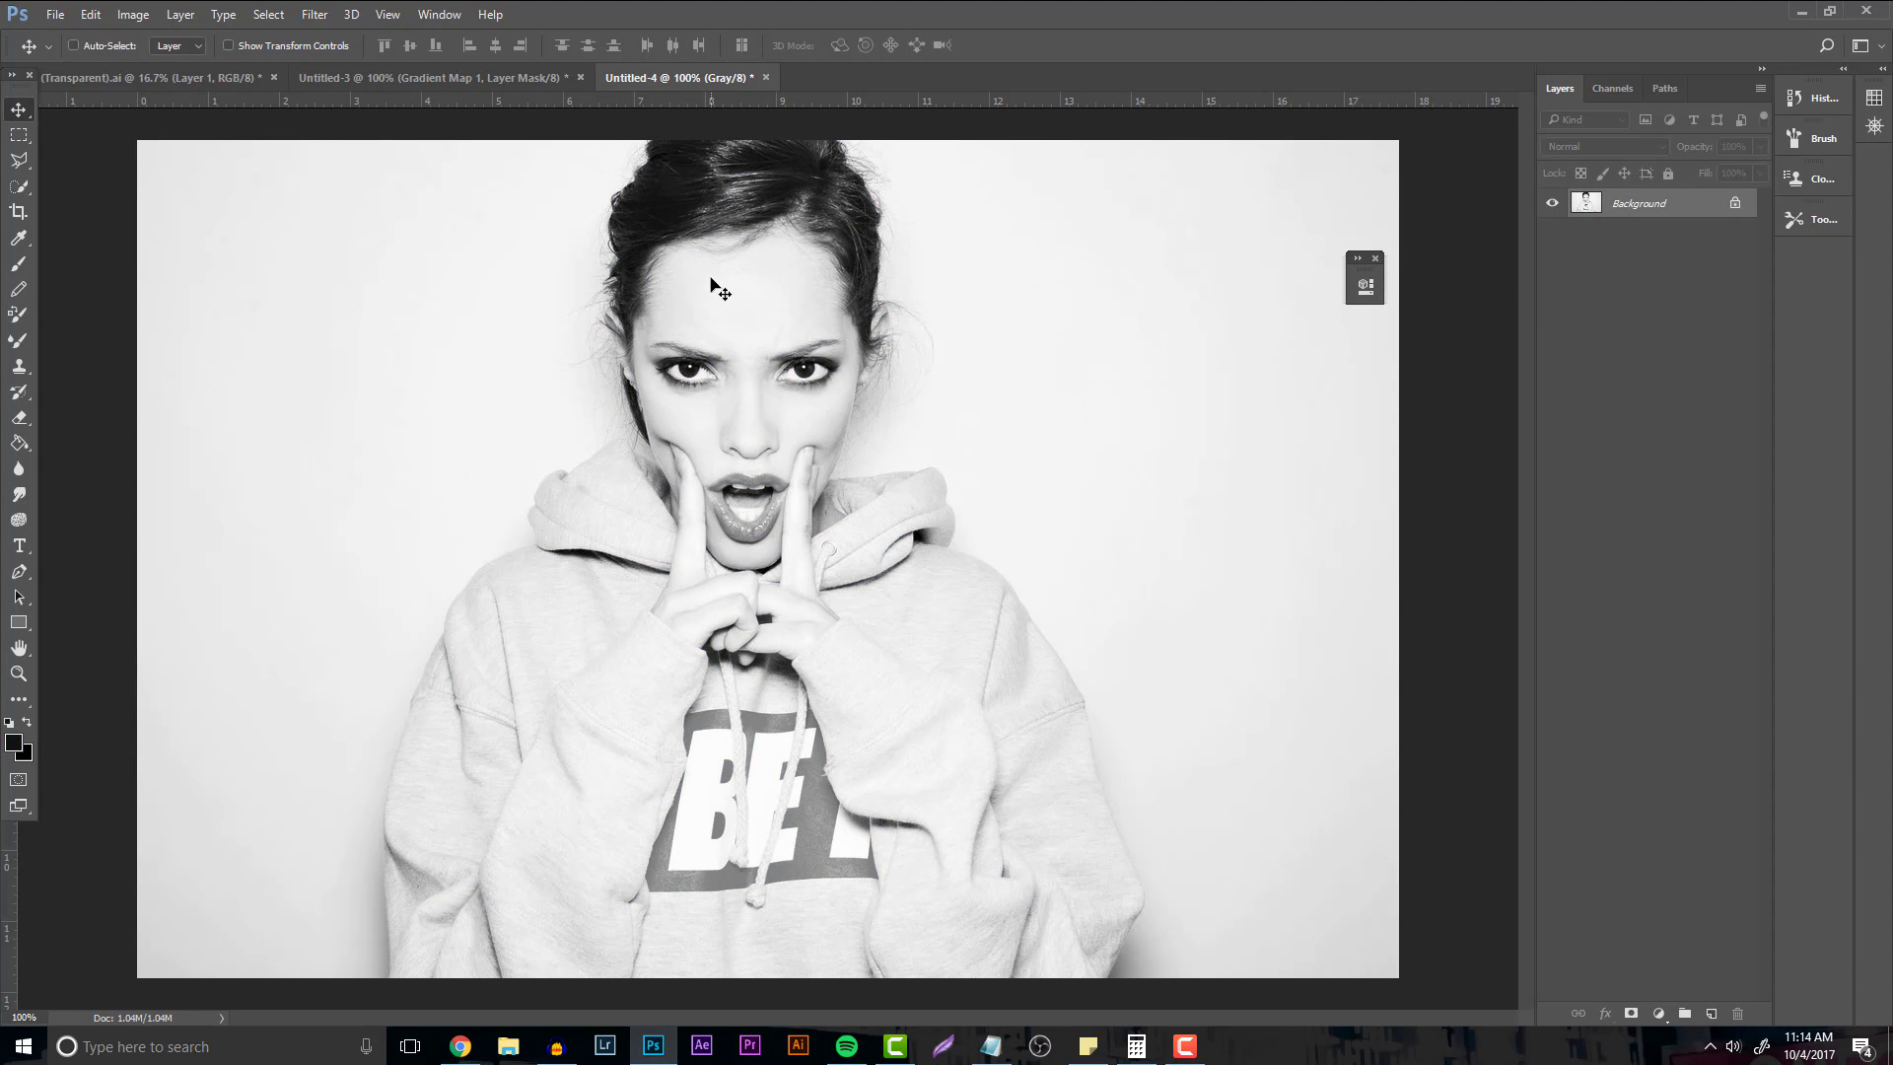
{"action": "left_click", "coordinate": [767, 77]}
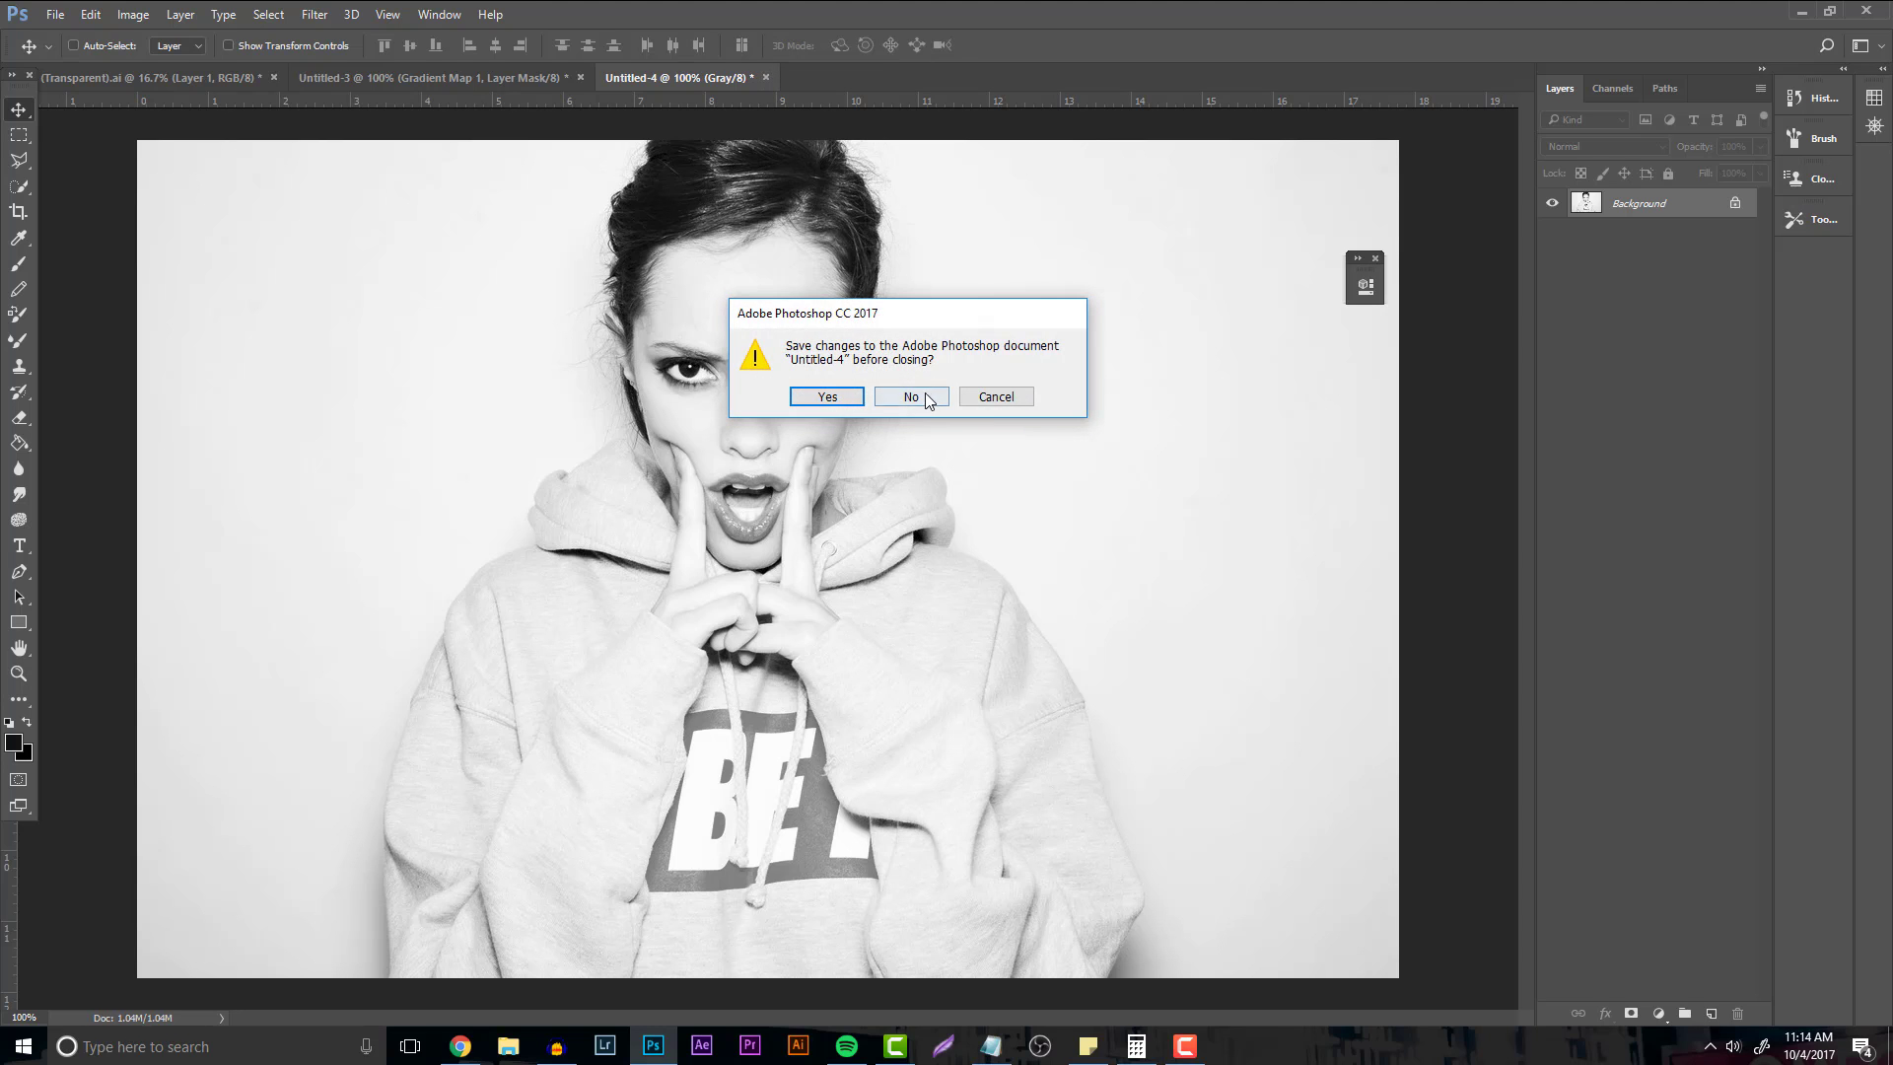
{"action": "left_click", "coordinate": [911, 396]}
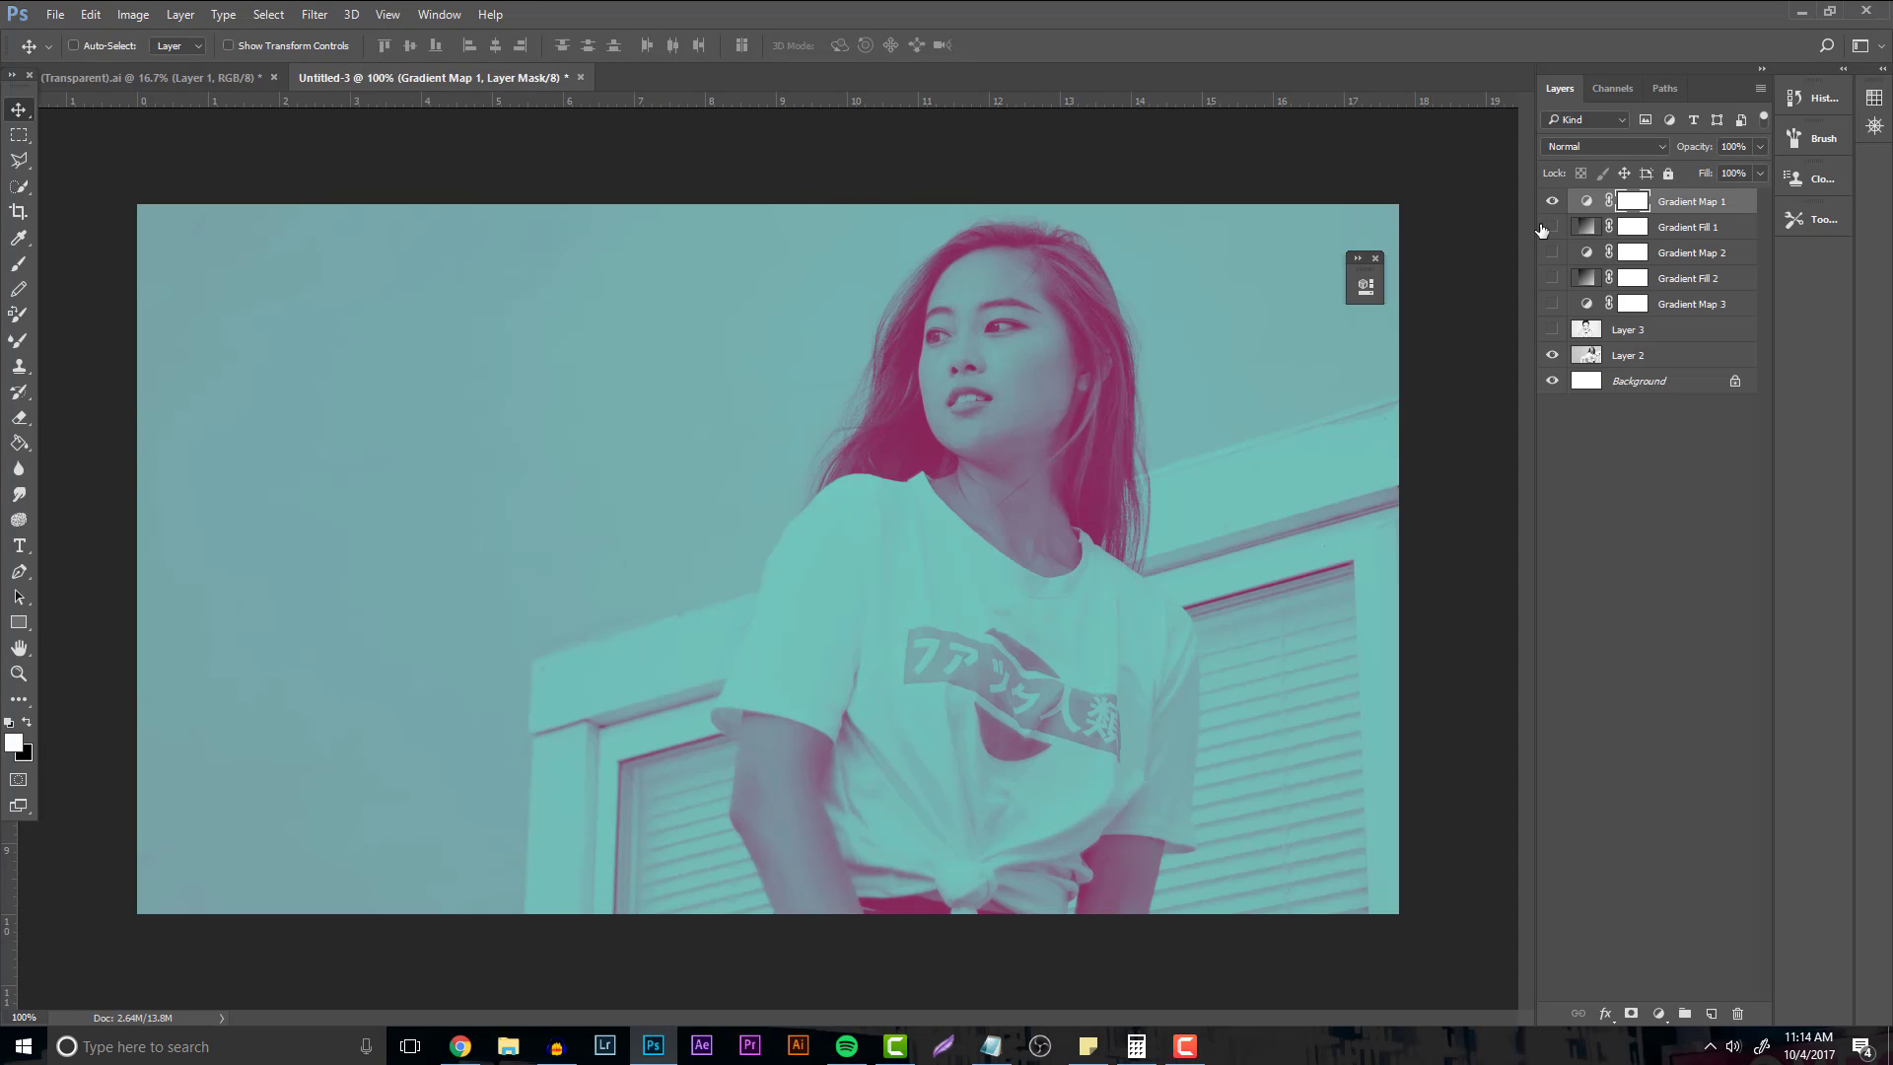
Copy the hoodie portrait from Chrome and paste it into Untitled-3 as Layer 4.
{"action": "left_click", "coordinate": [461, 1045]}
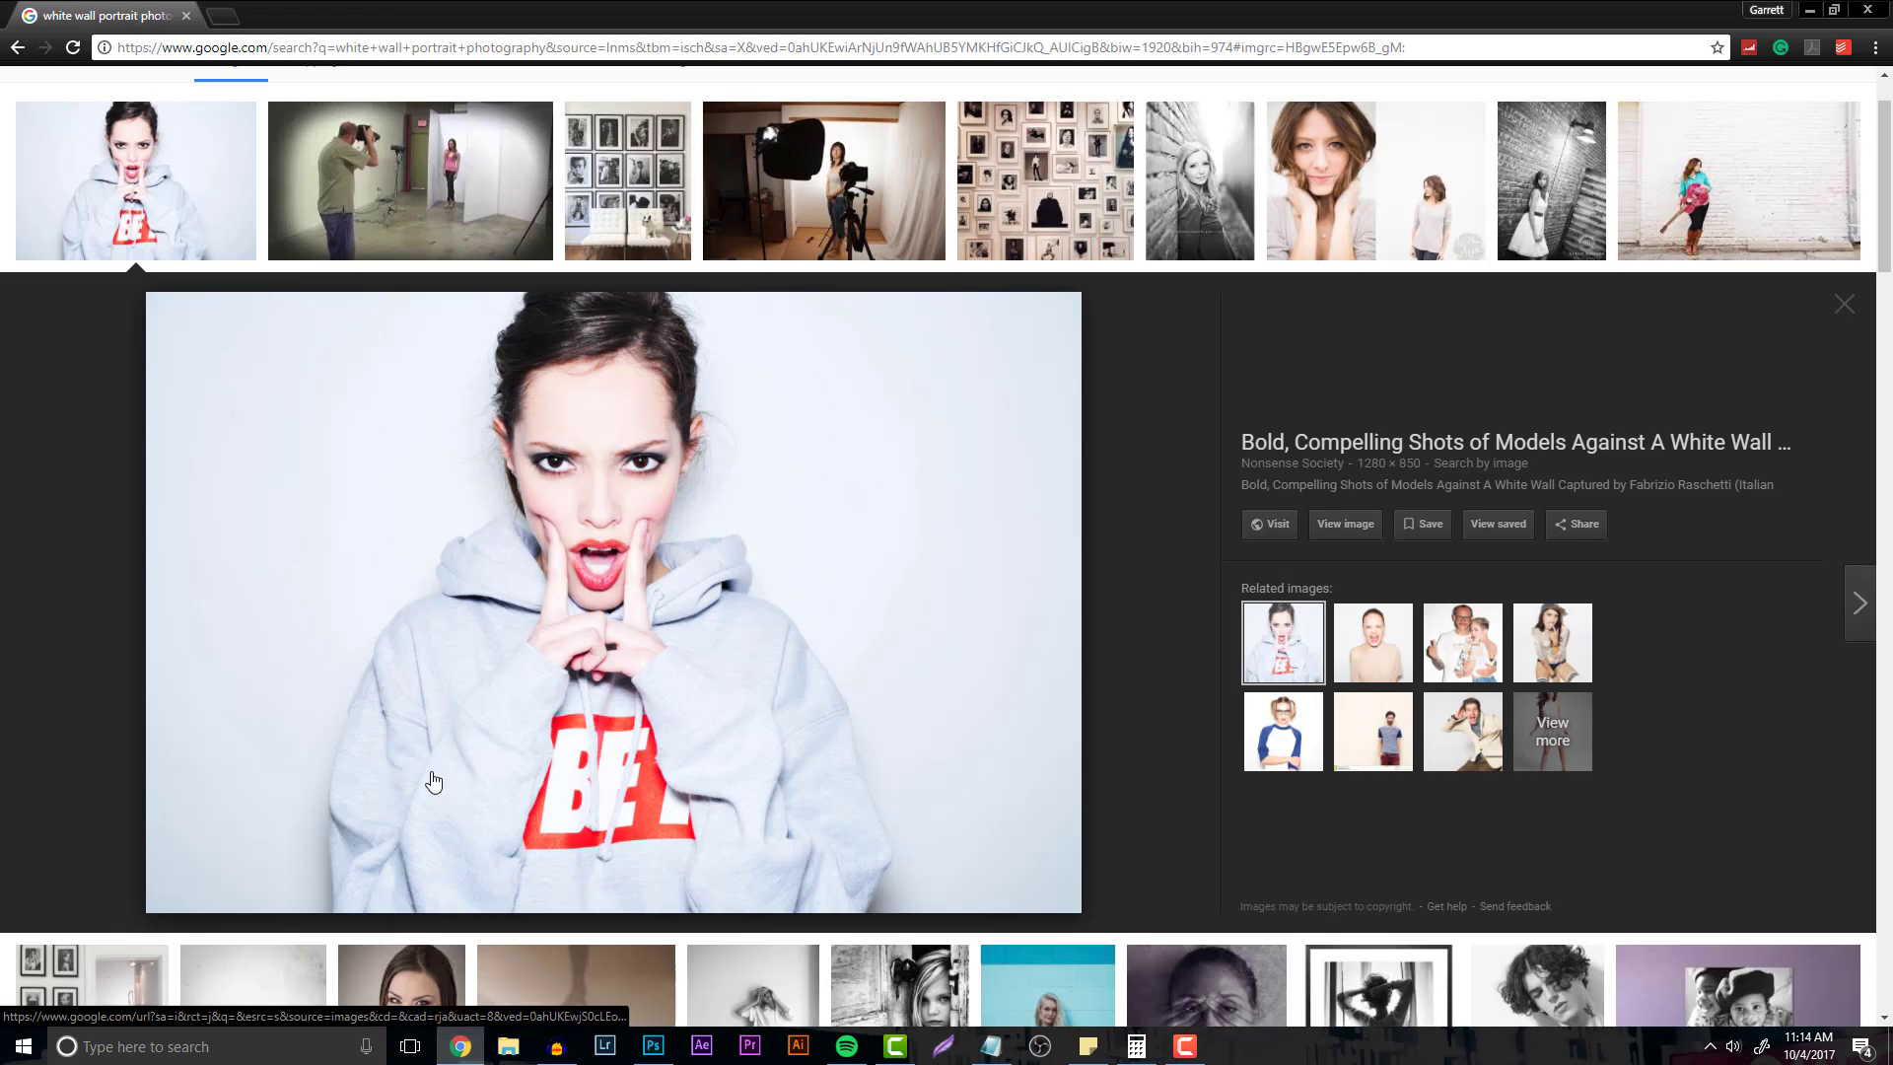
{"action": "right_click", "coordinate": [422, 779]}
{"action": "left_click", "coordinate": [518, 866]}
{"action": "left_click", "coordinate": [653, 1045]}
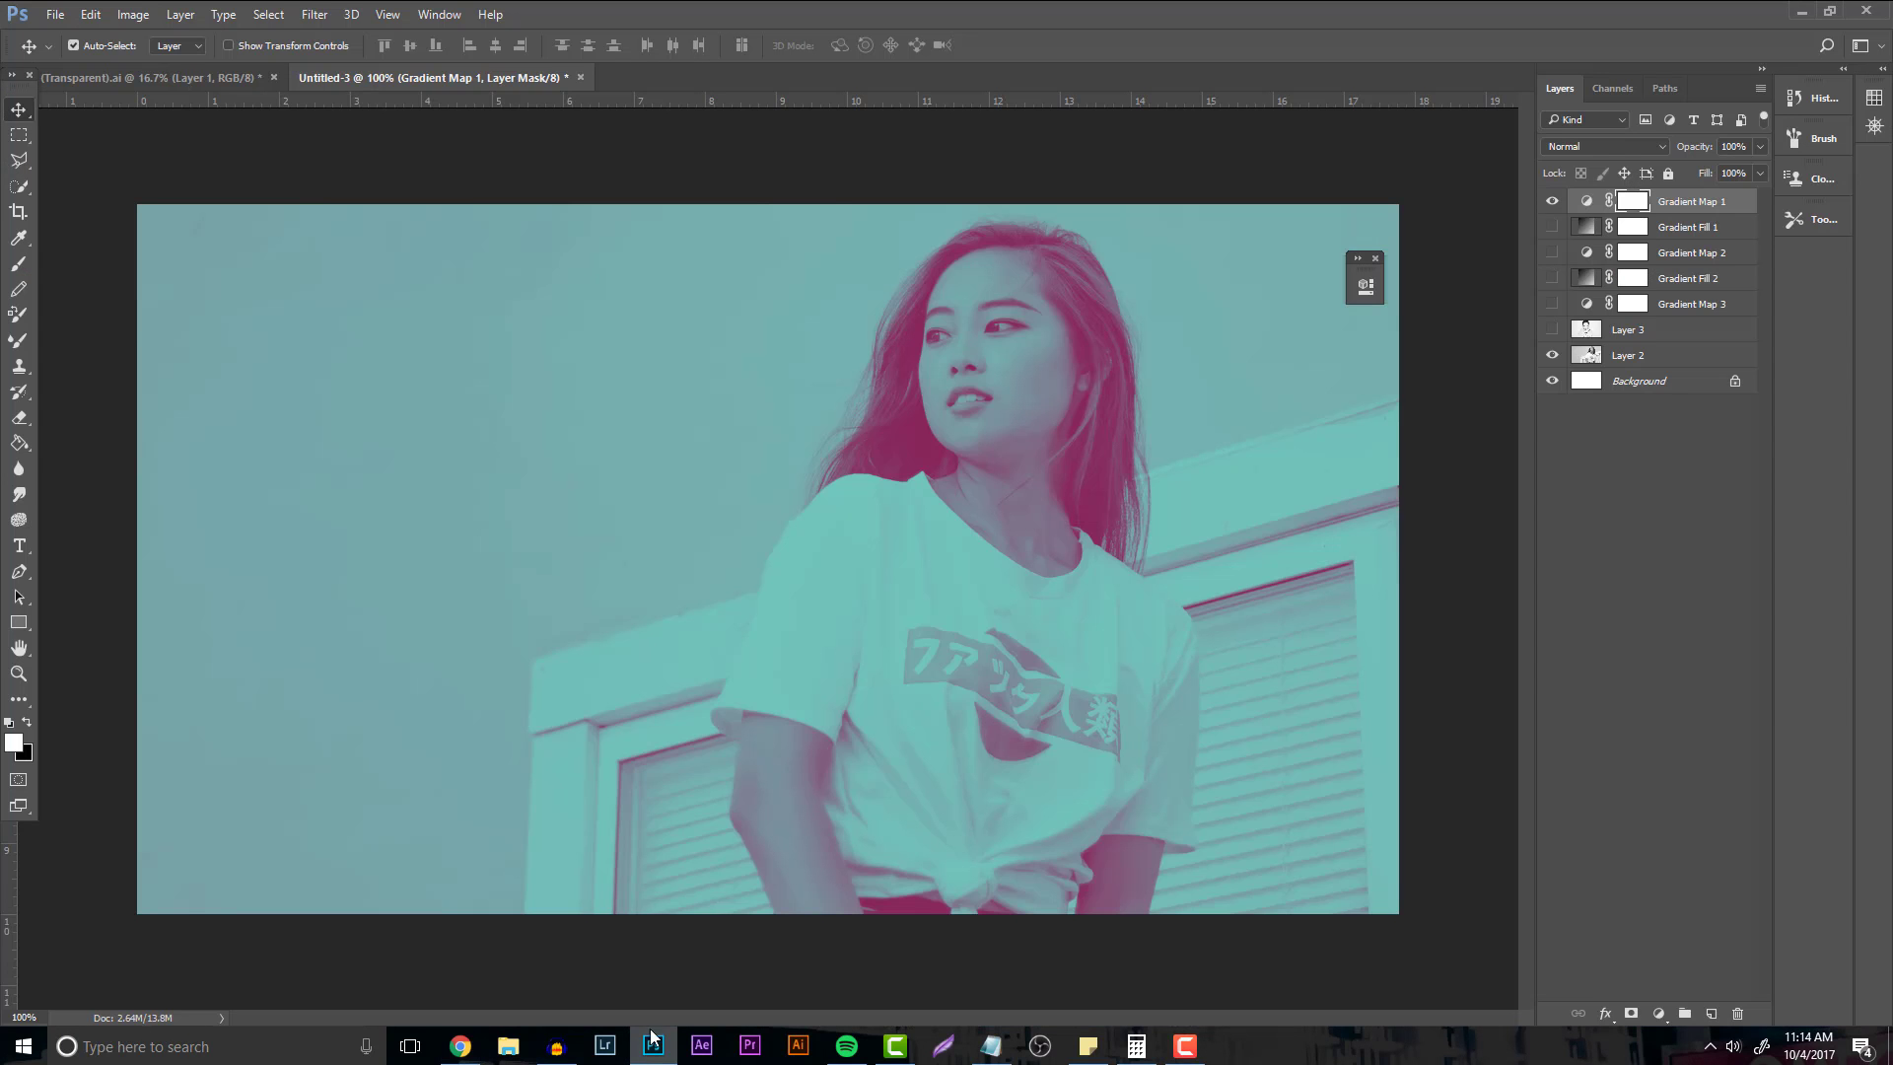
{"action": "key", "text": "ctrl+v"}
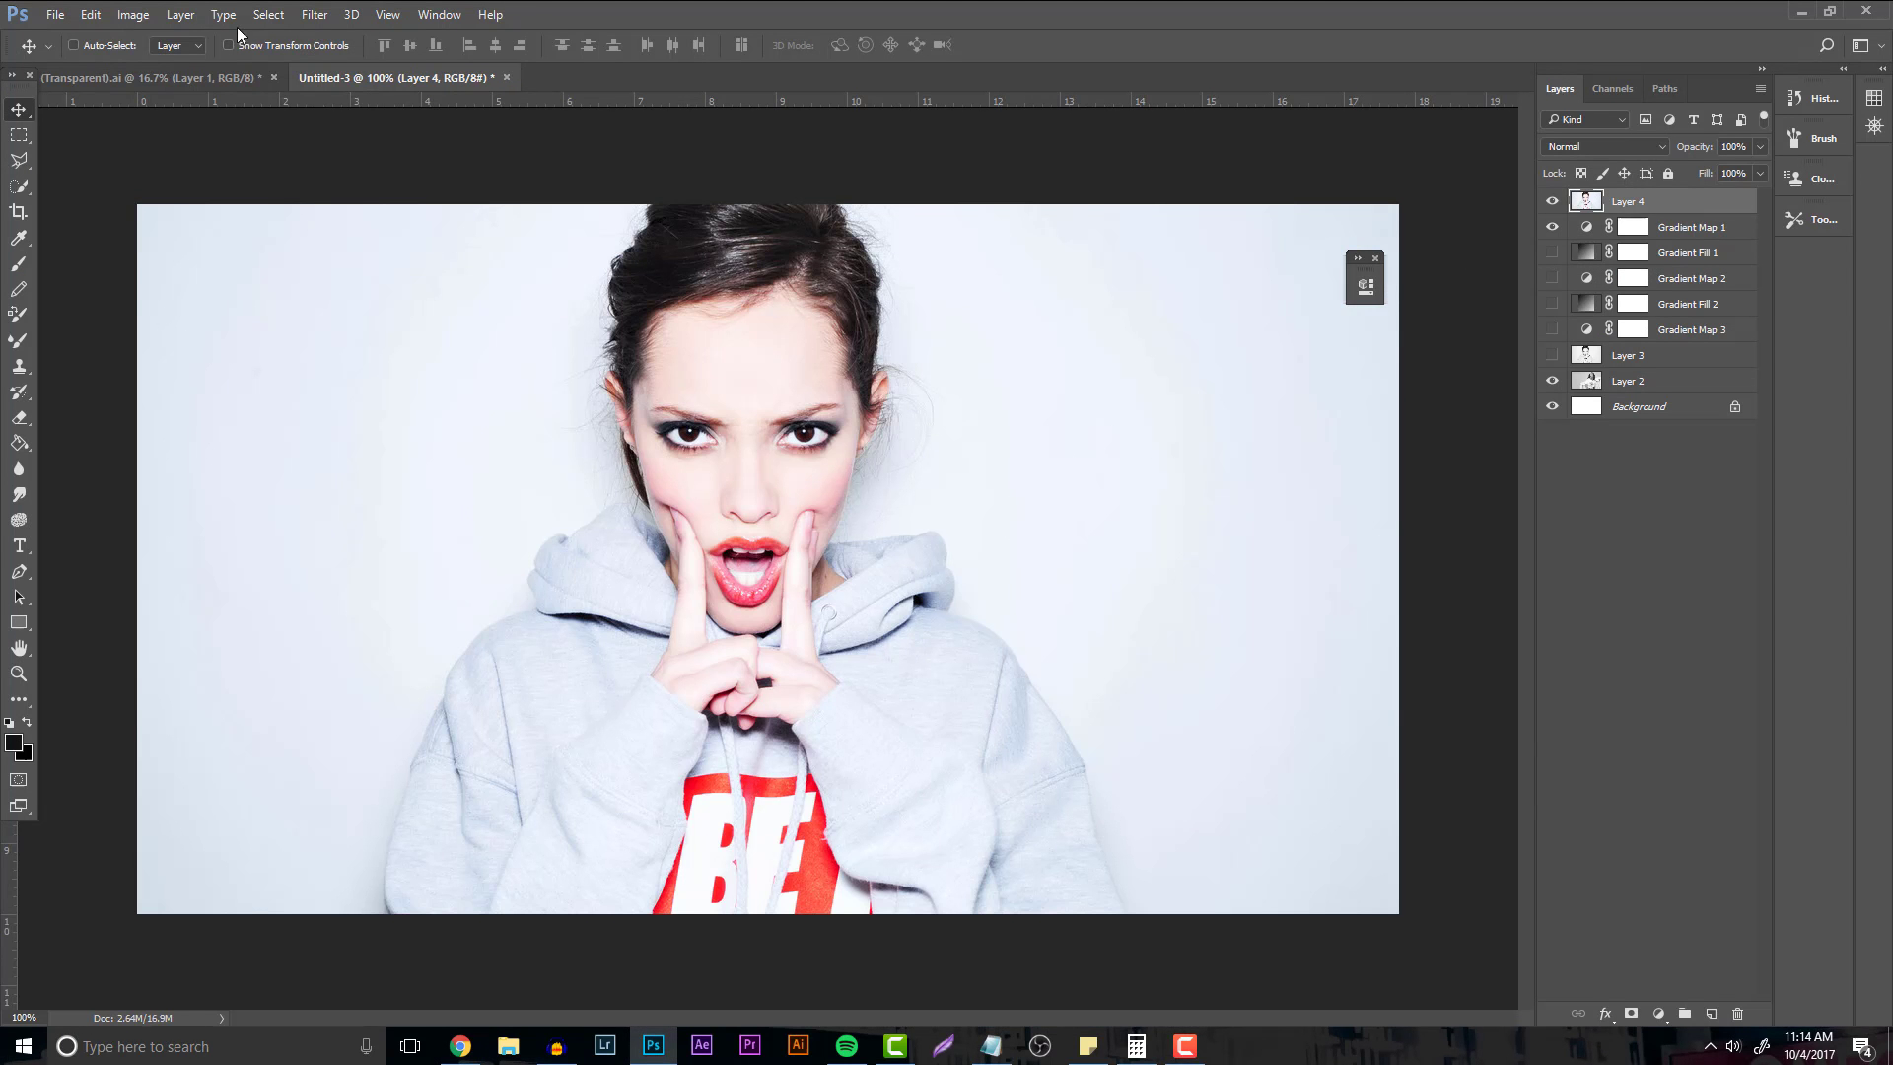
Start a Black & White adjustment on Layer 4 from the Image menu.
{"action": "left_click", "coordinate": [133, 14]}
{"action": "mouse_move", "coordinate": [187, 61]}
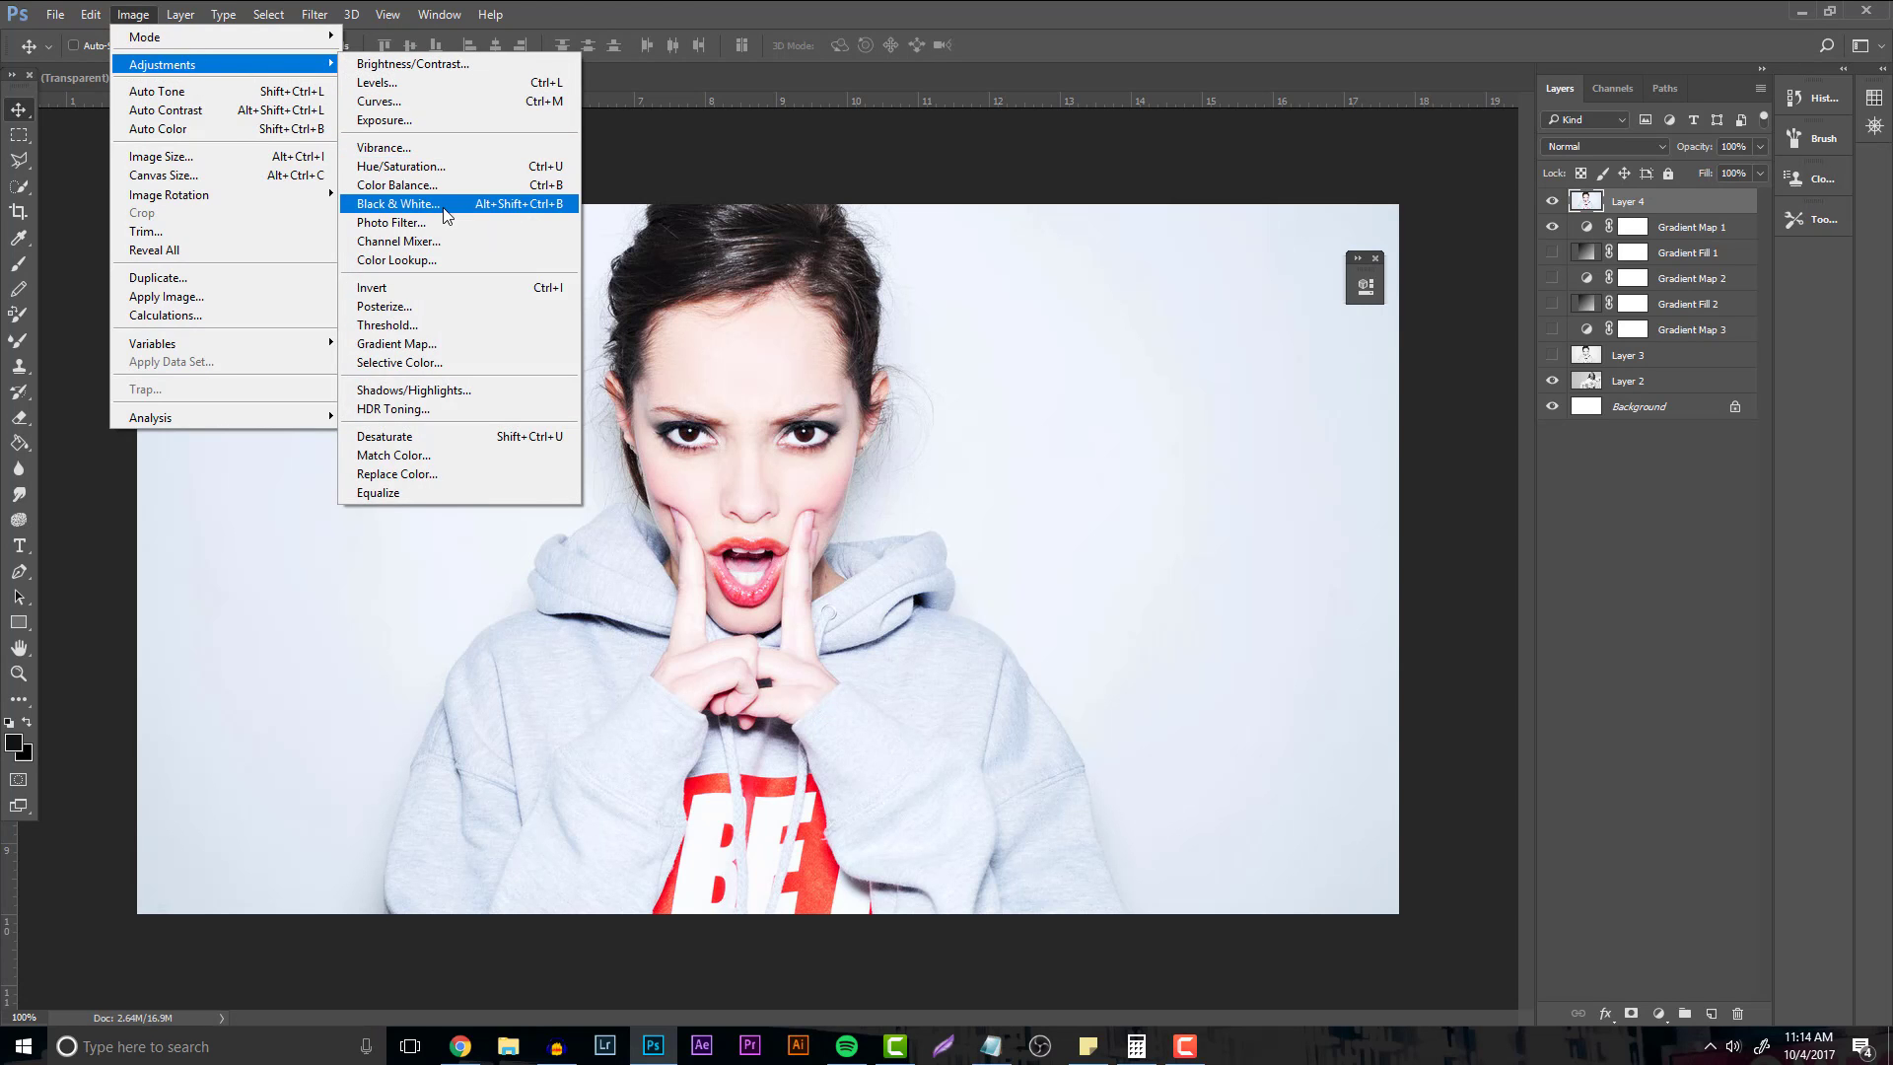
{"action": "left_click", "coordinate": [493, 205]}
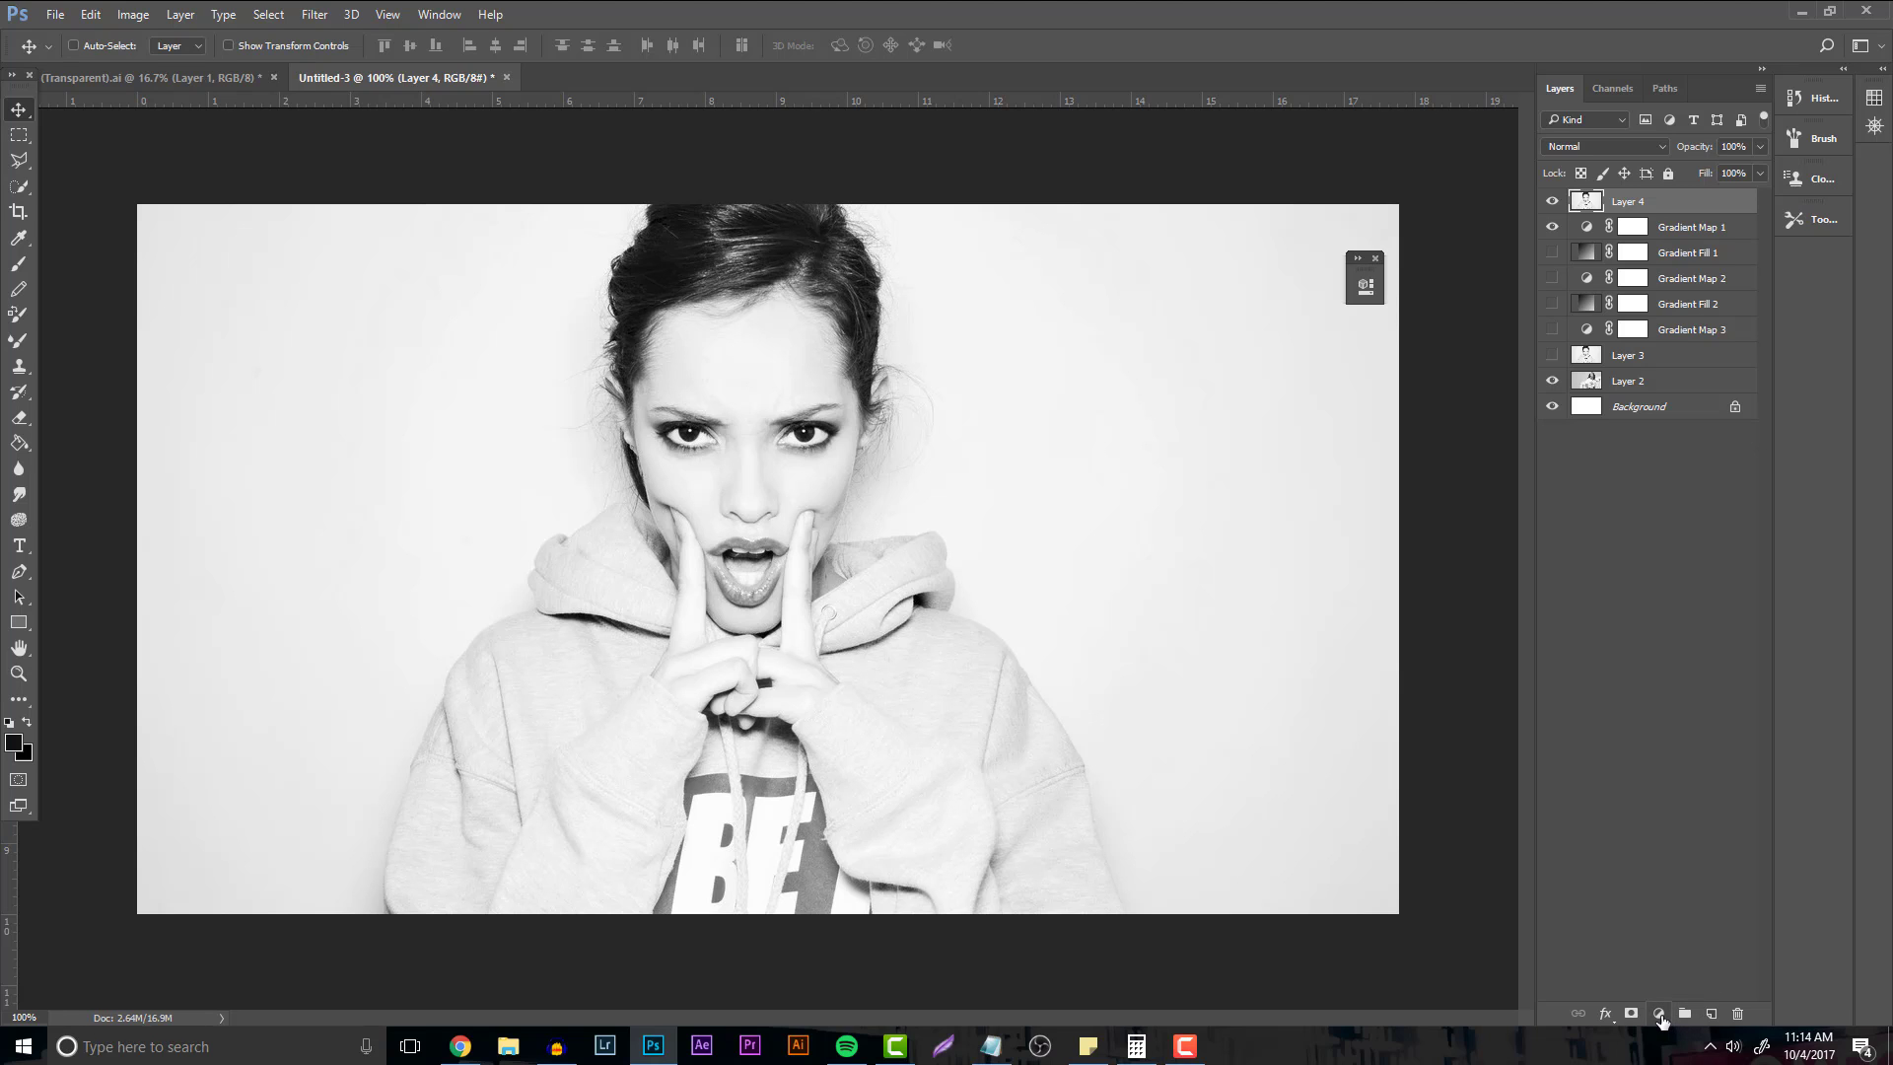
Add a Gradient Map adjustment layer above Layer 4 and set it to Reverse.
{"action": "left_click", "coordinate": [1660, 1016]}
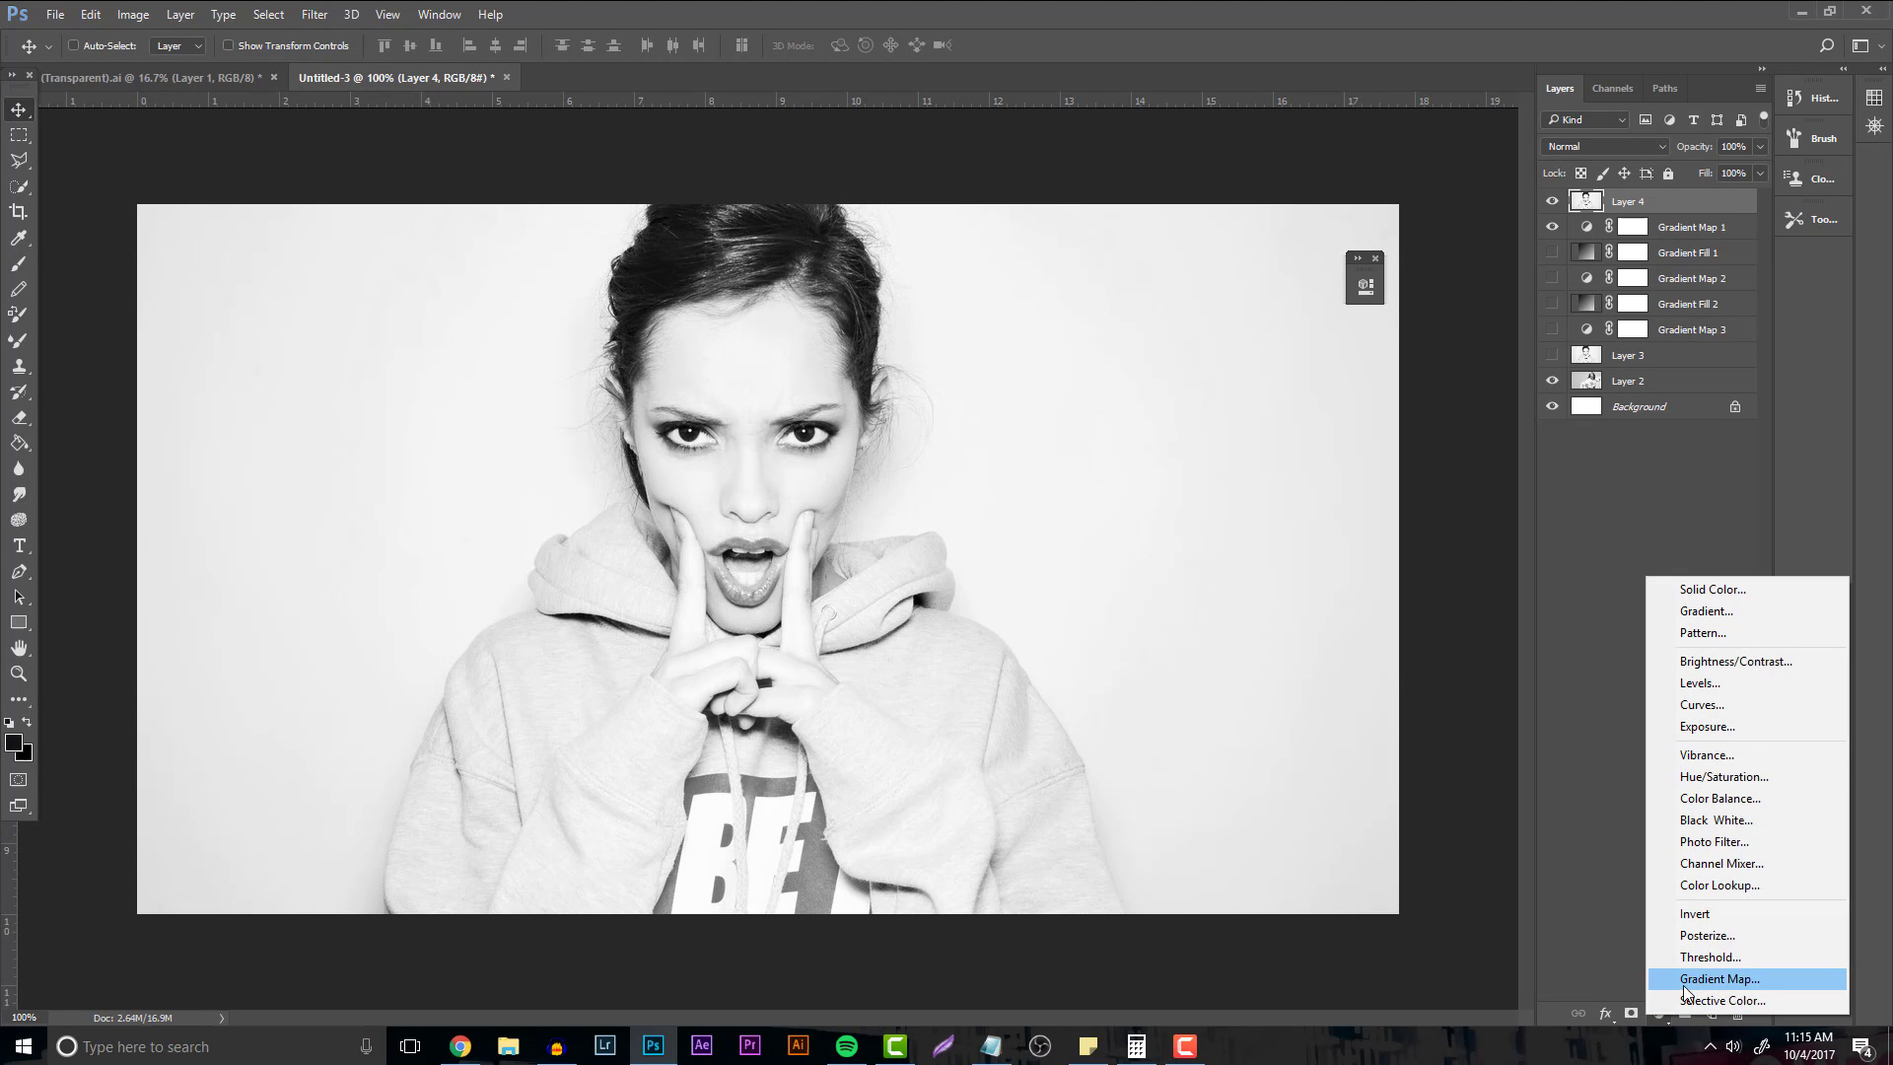
{"action": "left_click", "coordinate": [1761, 978]}
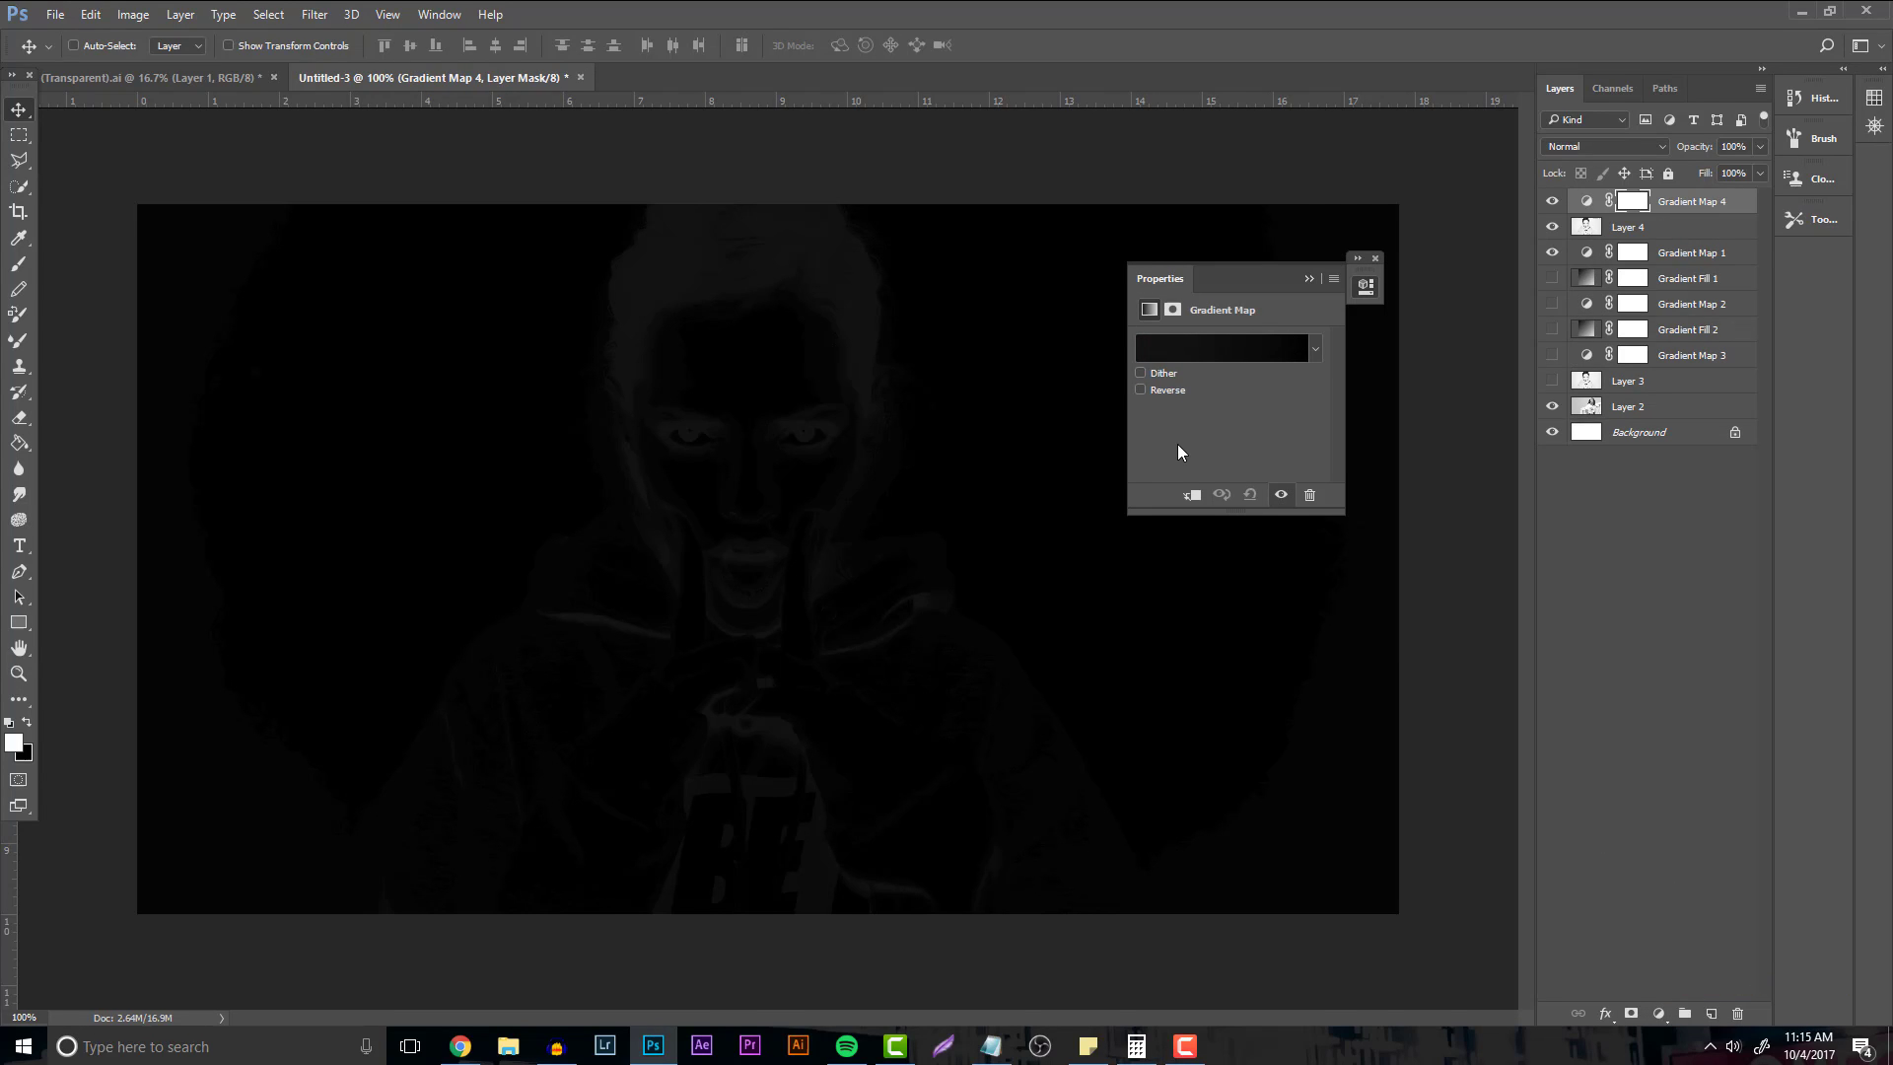
{"action": "left_click", "coordinate": [1141, 390]}
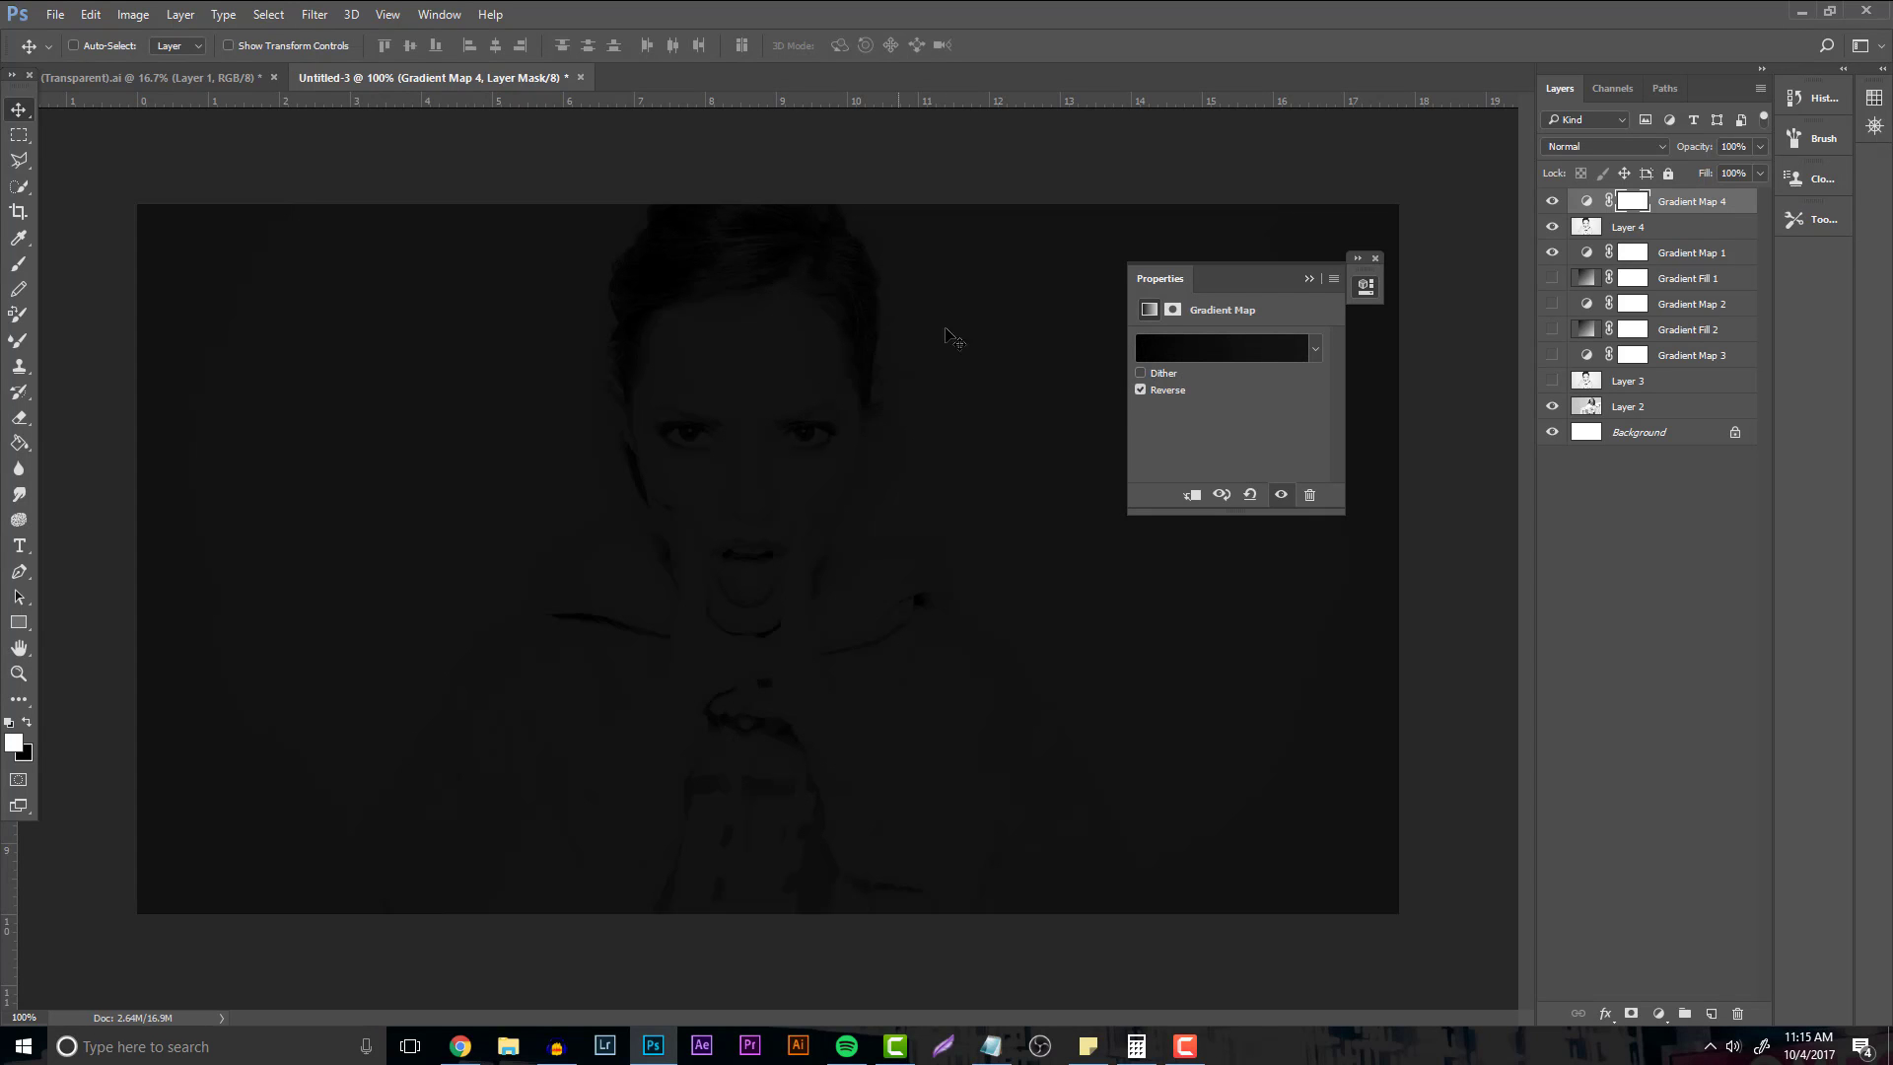
{"action": "left_click", "coordinate": [1140, 389]}
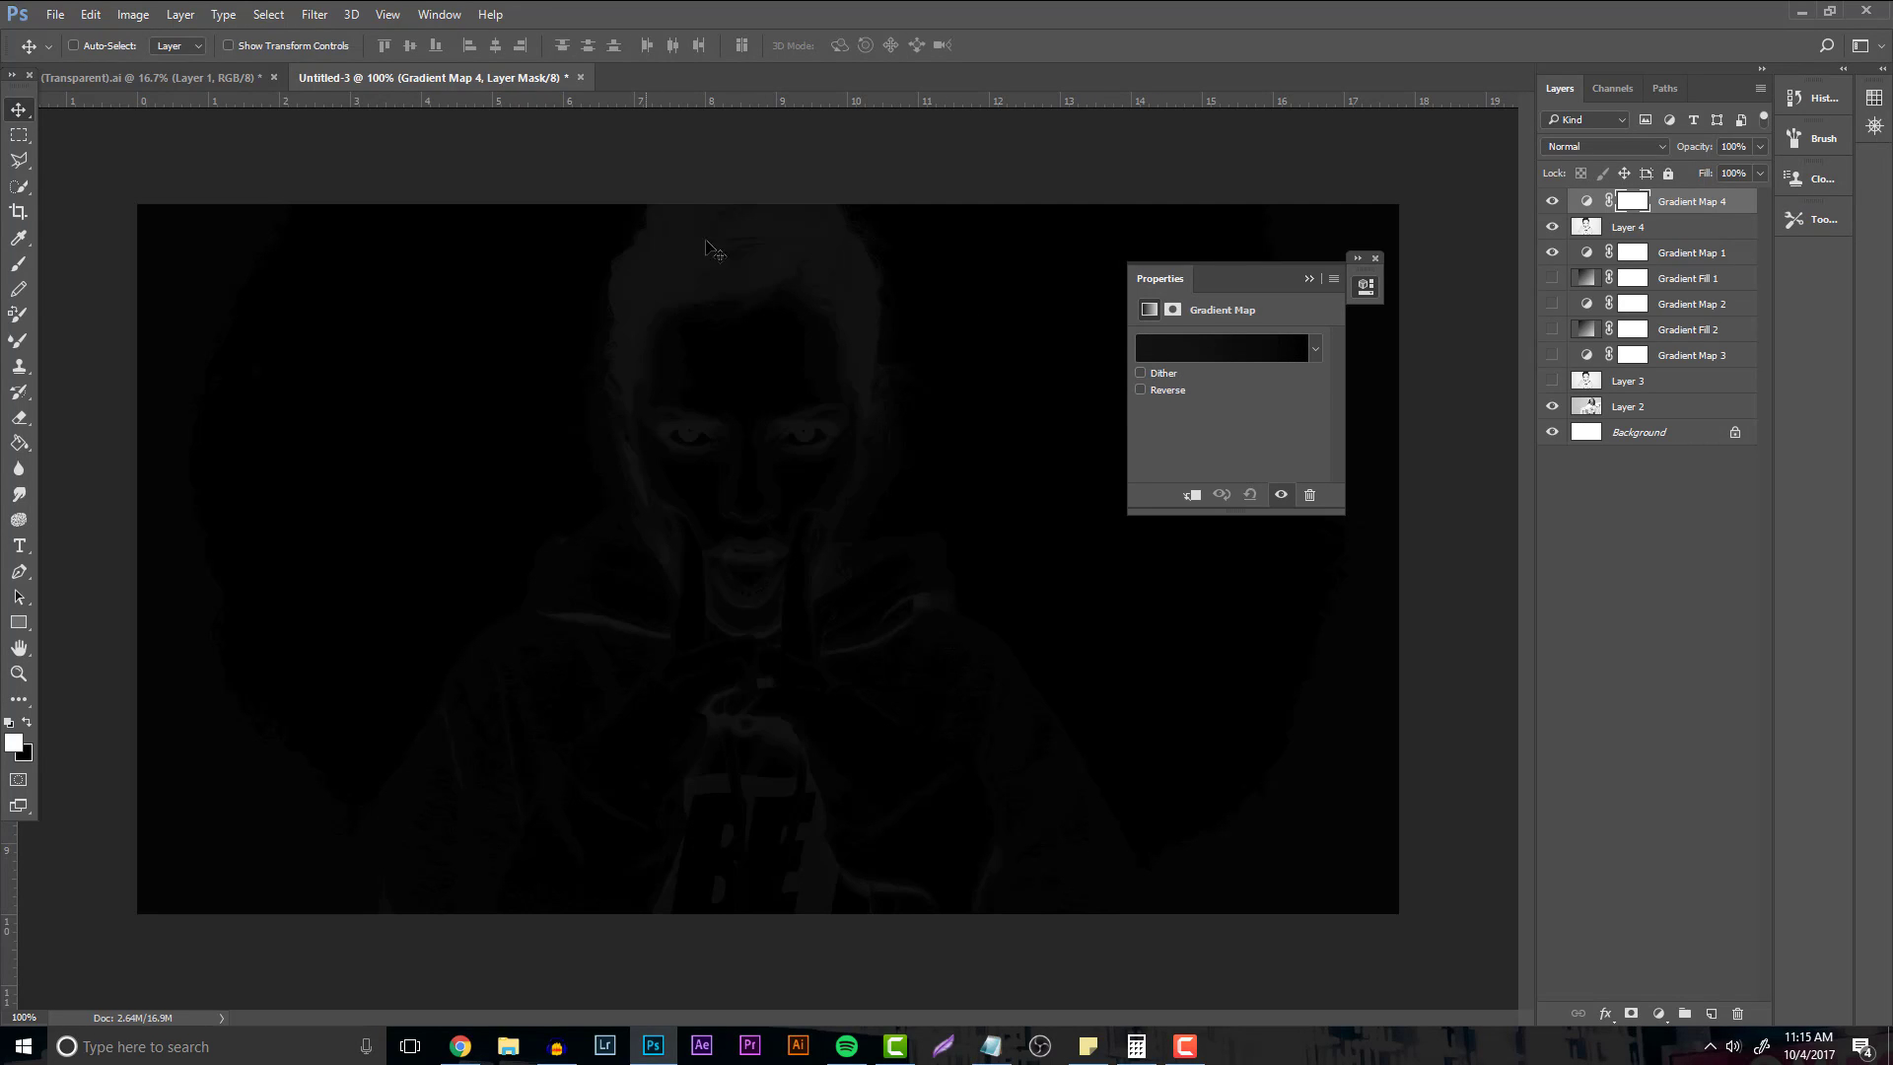
{"action": "left_click", "coordinate": [1139, 389]}
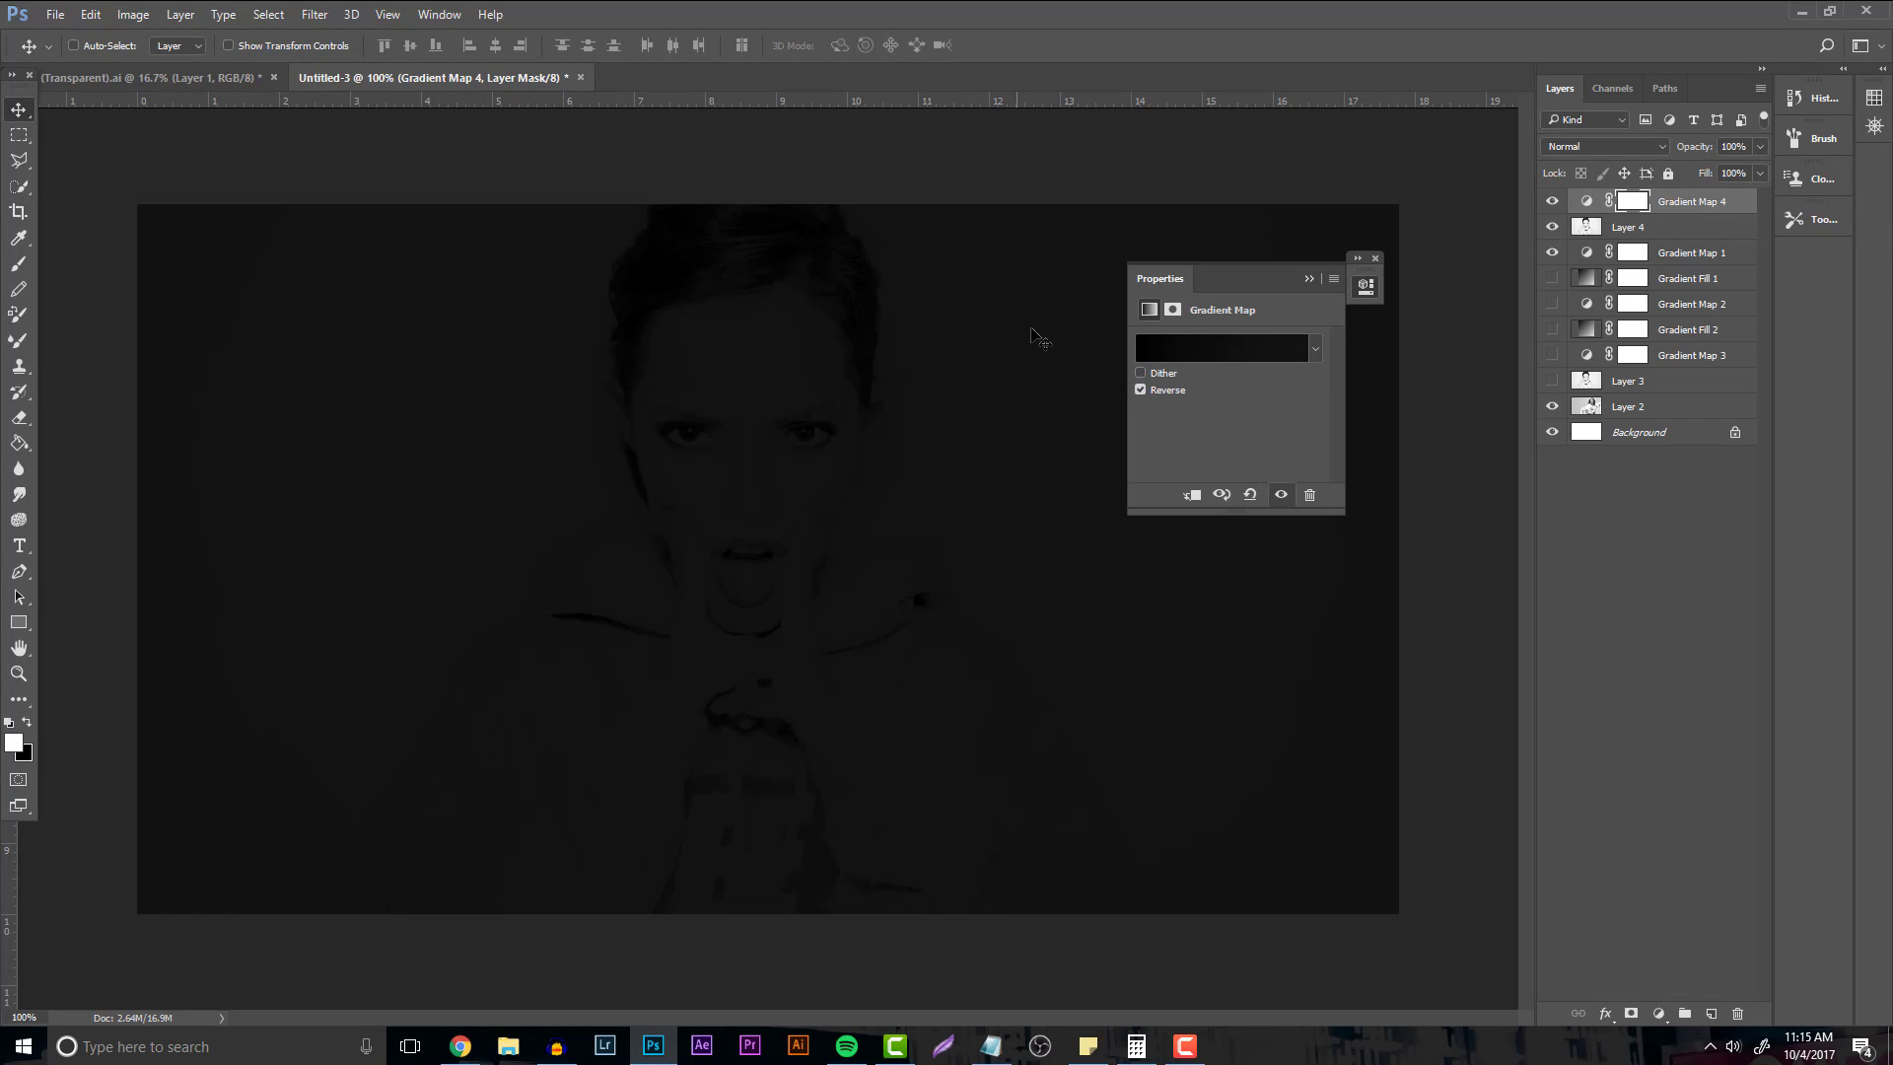
Open the Gradient Map's gradient and set the left stop to light cyan.
{"action": "left_click", "coordinate": [1214, 347]}
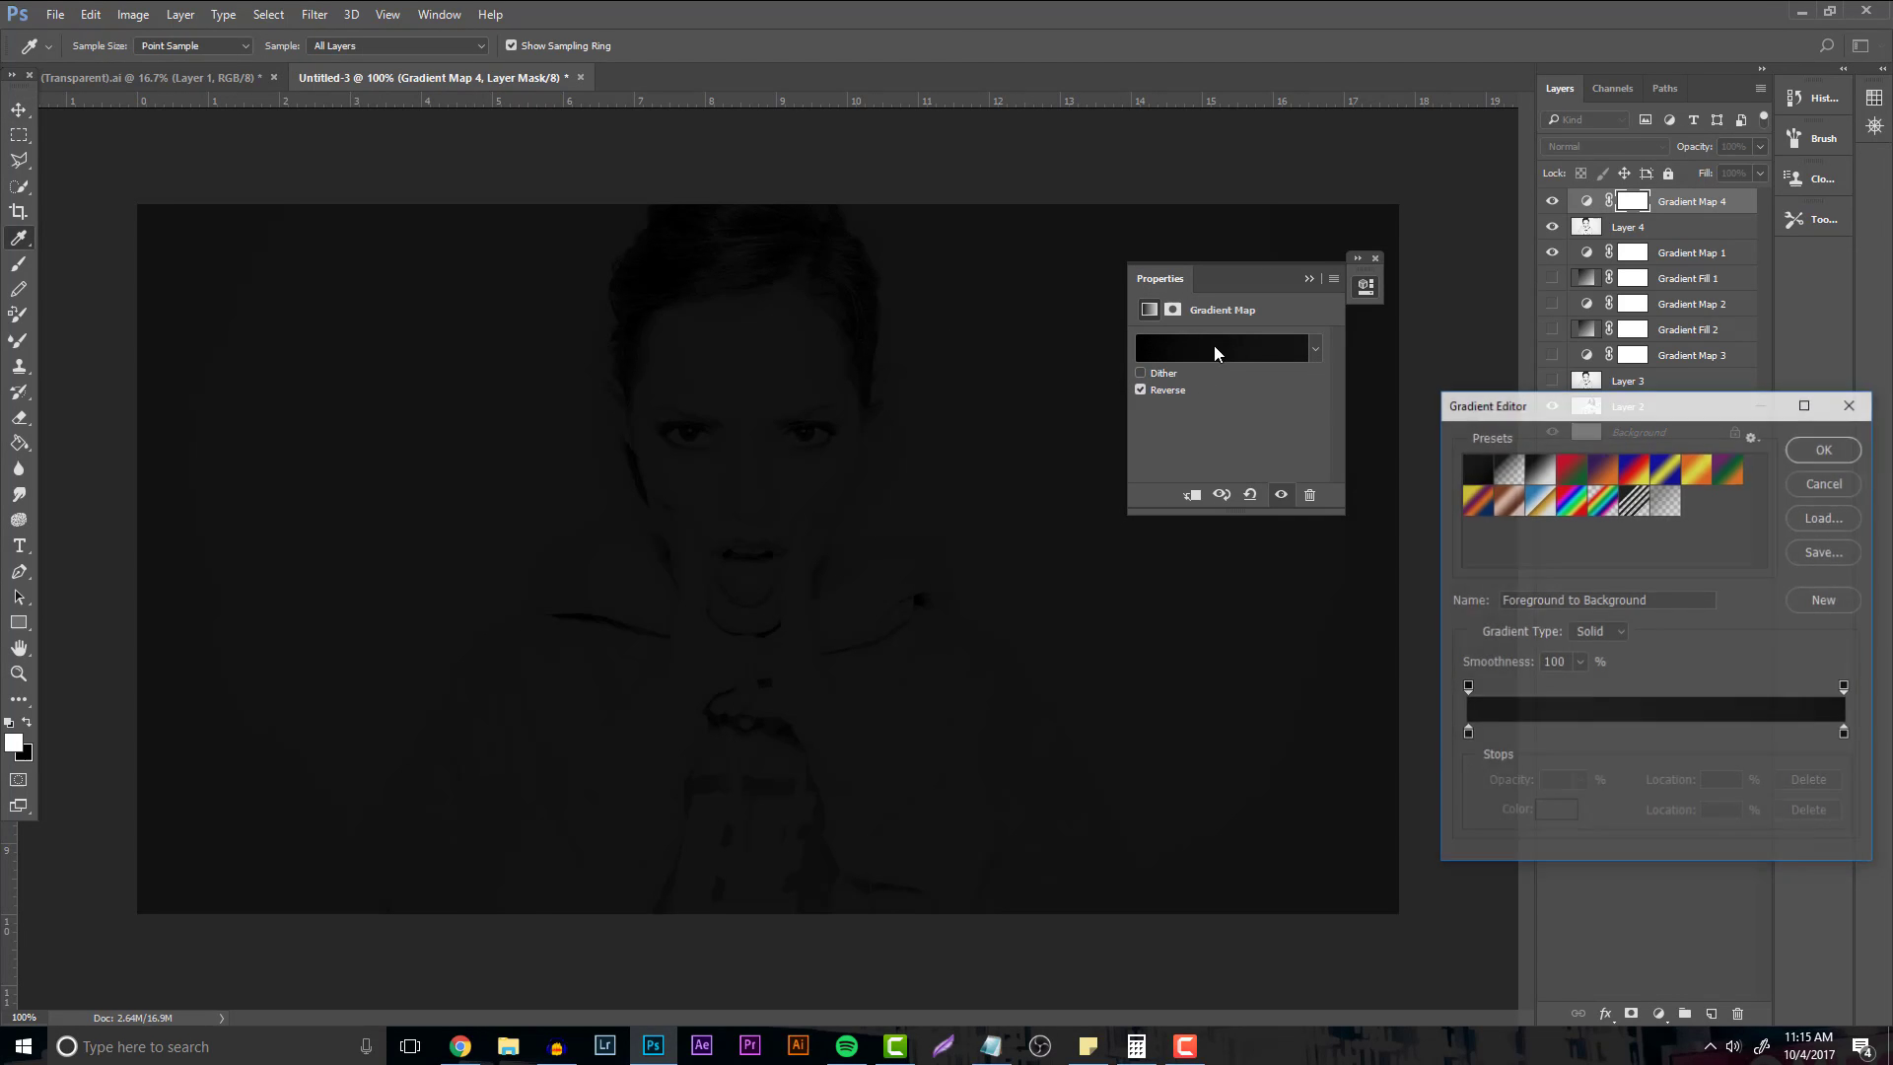
{"action": "left_click", "coordinate": [1466, 735]}
{"action": "left_click", "coordinate": [1558, 811]}
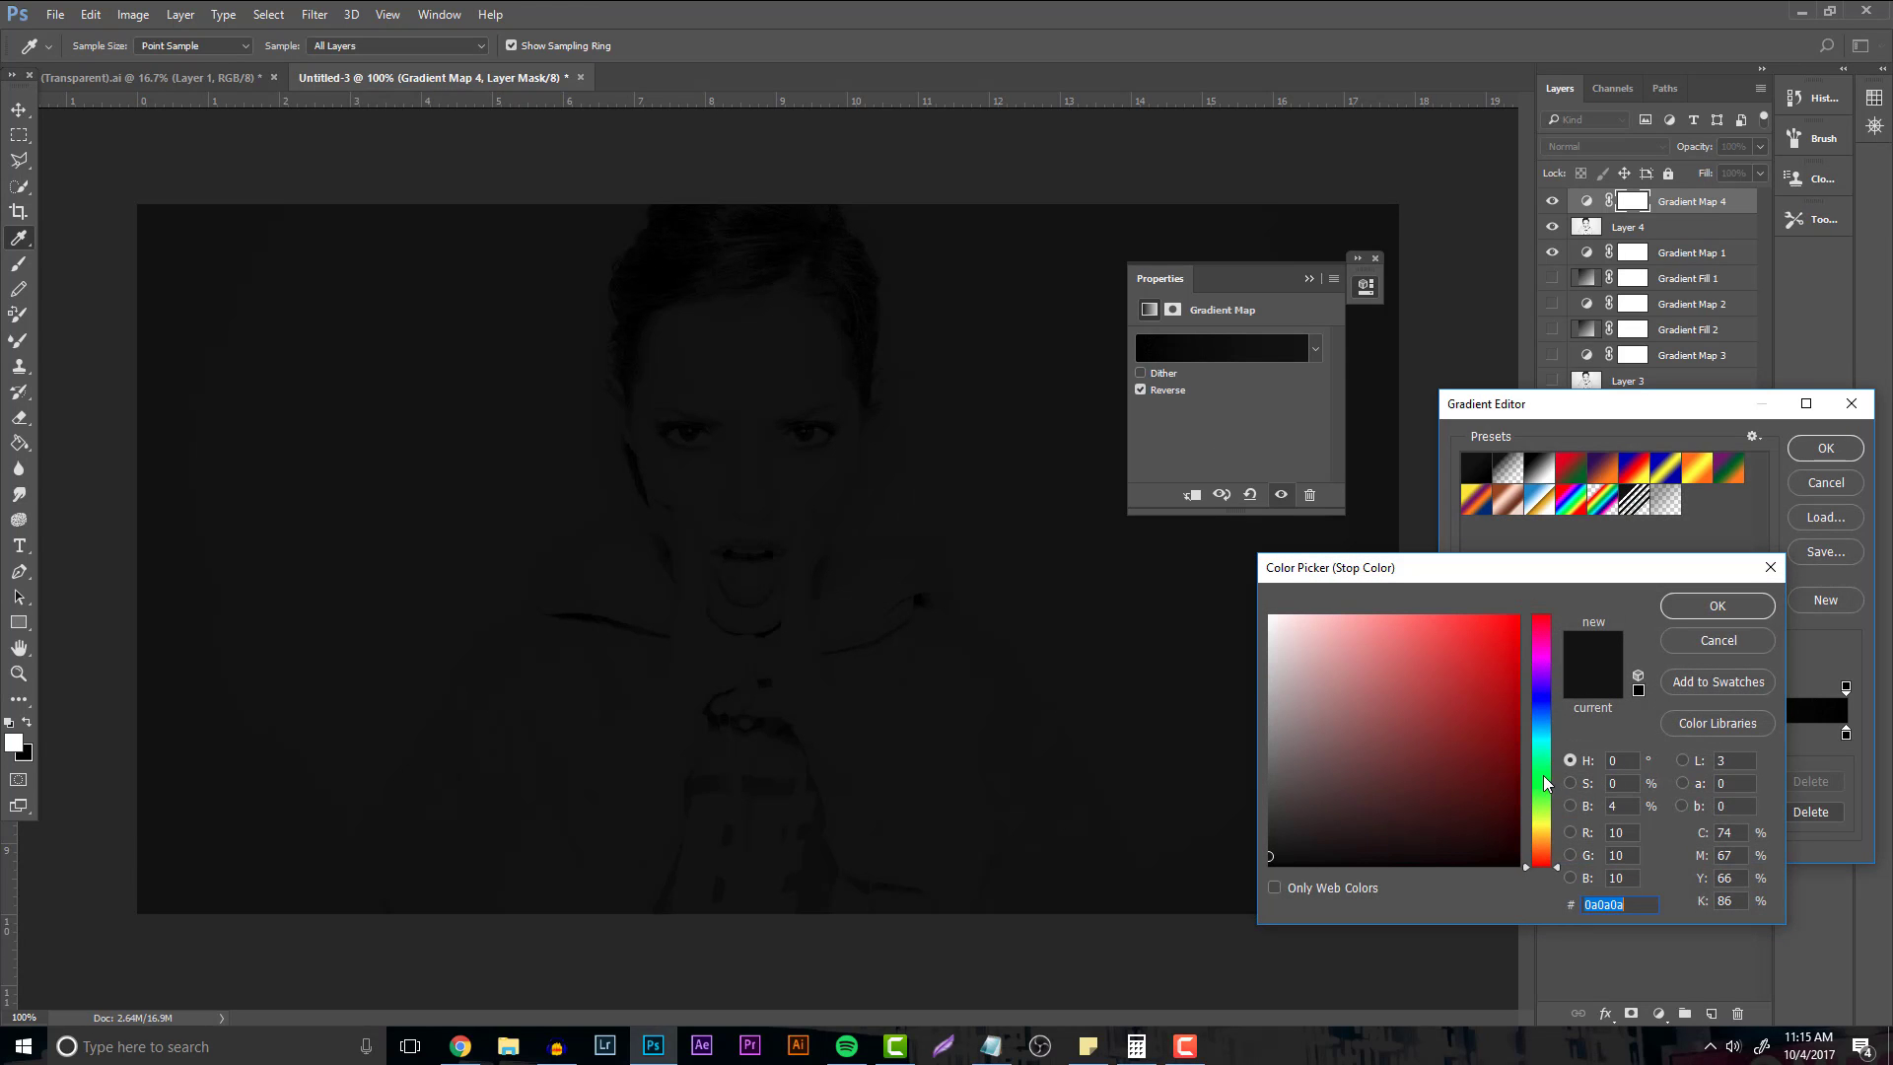
{"action": "left_click", "coordinate": [1542, 782]}
{"action": "left_click_drag", "start_coordinate": [1449, 651], "coordinate": [1322, 578]}
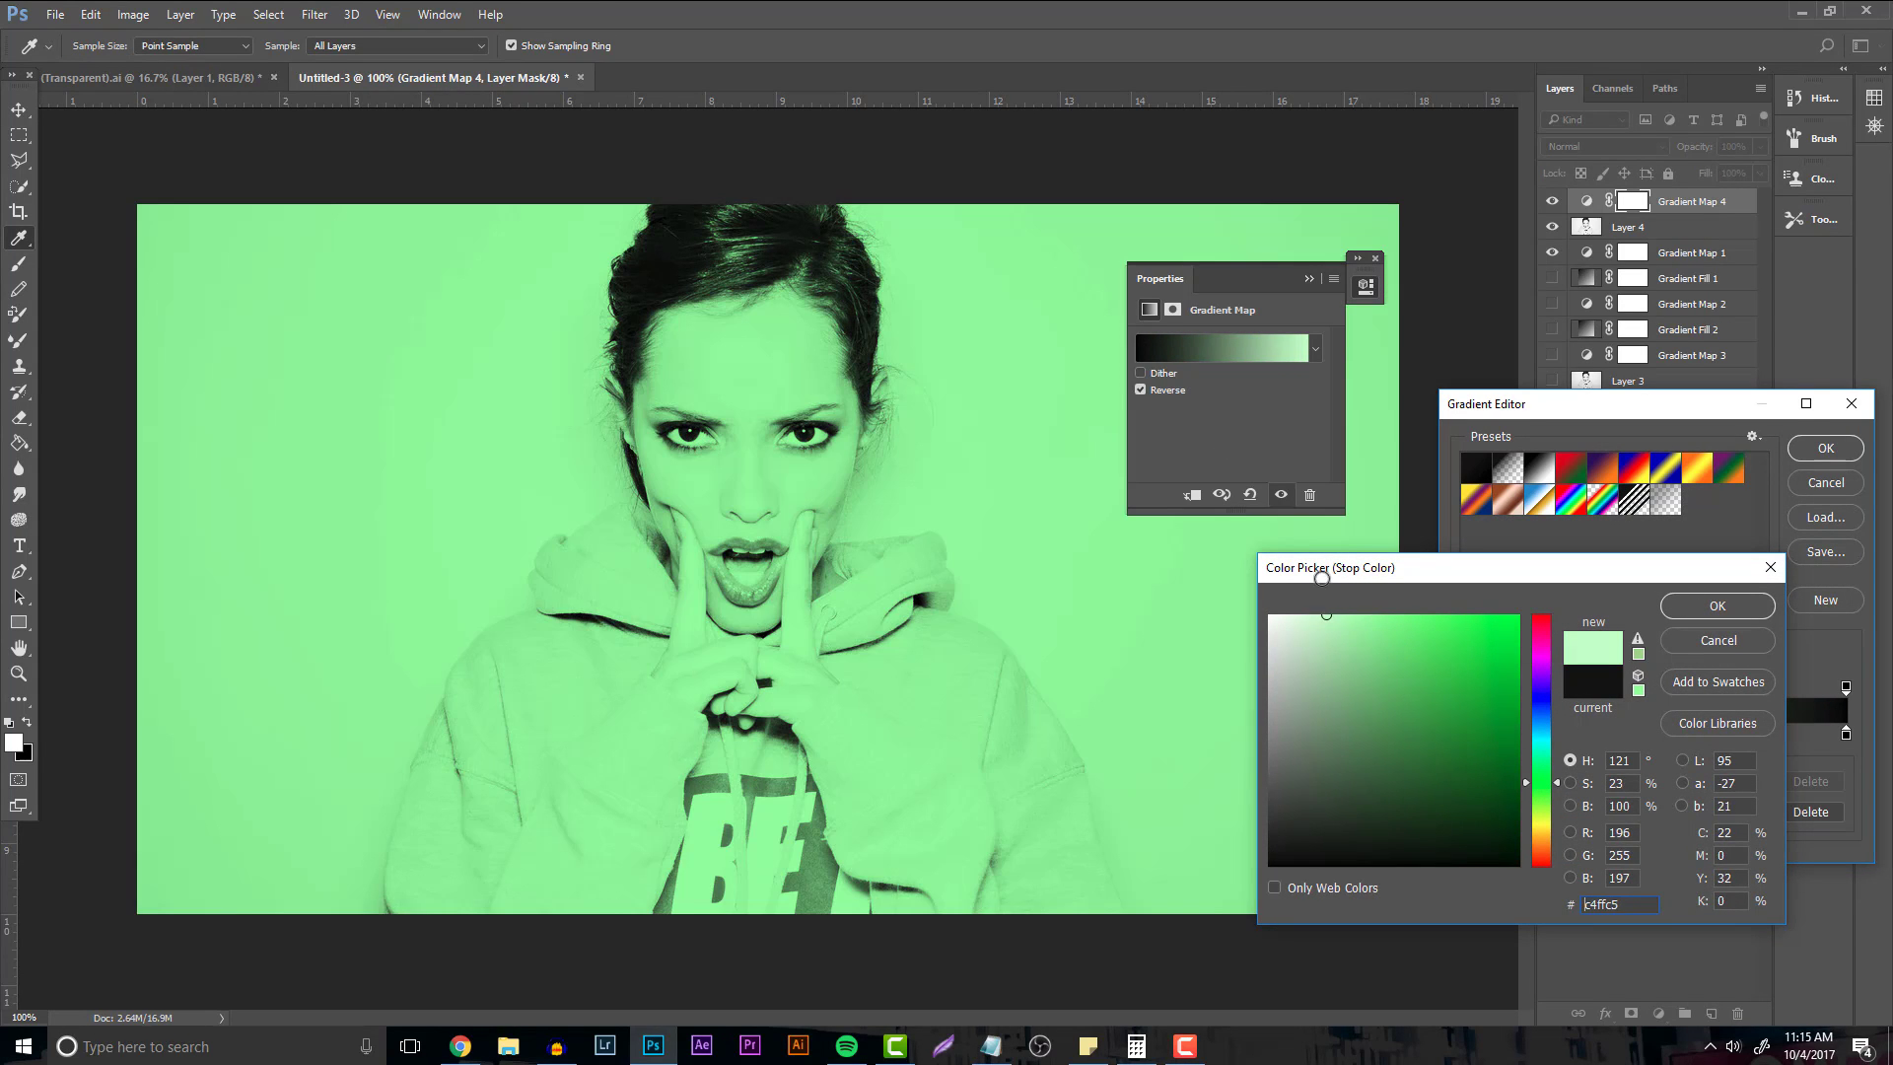
{"action": "left_click", "coordinate": [1531, 737]}
{"action": "mouse_move", "coordinate": [1420, 654]}
{"action": "left_mouse_down"}
{"action": "mouse_move", "coordinate": [1369, 615]}
{"action": "mouse_move", "coordinate": [1382, 663]}
{"action": "mouse_move", "coordinate": [1401, 661]}
{"action": "mouse_move", "coordinate": [1406, 611]}
{"action": "left_mouse_up"}
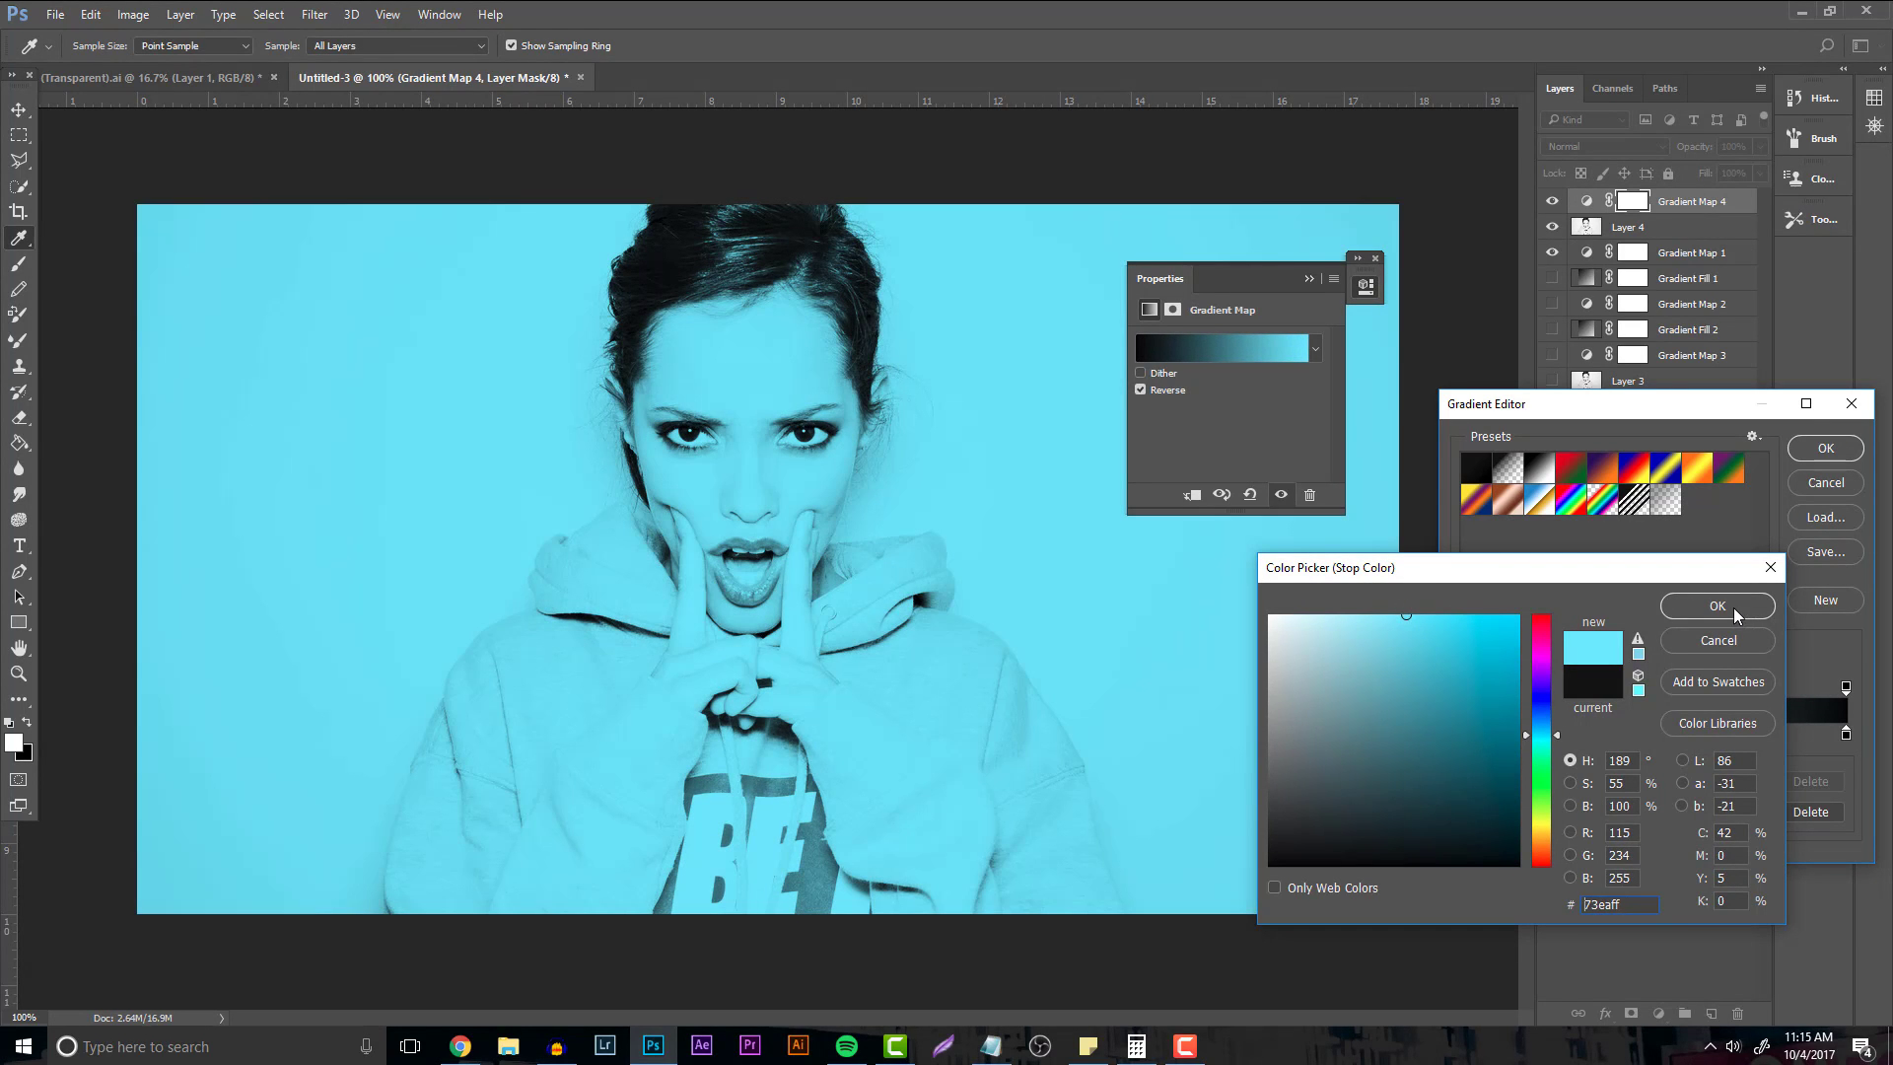
{"action": "left_click", "coordinate": [1717, 606]}
Set the right gradient stop to dark red #75141b after trying purple and green.
{"action": "left_click", "coordinate": [1846, 734]}
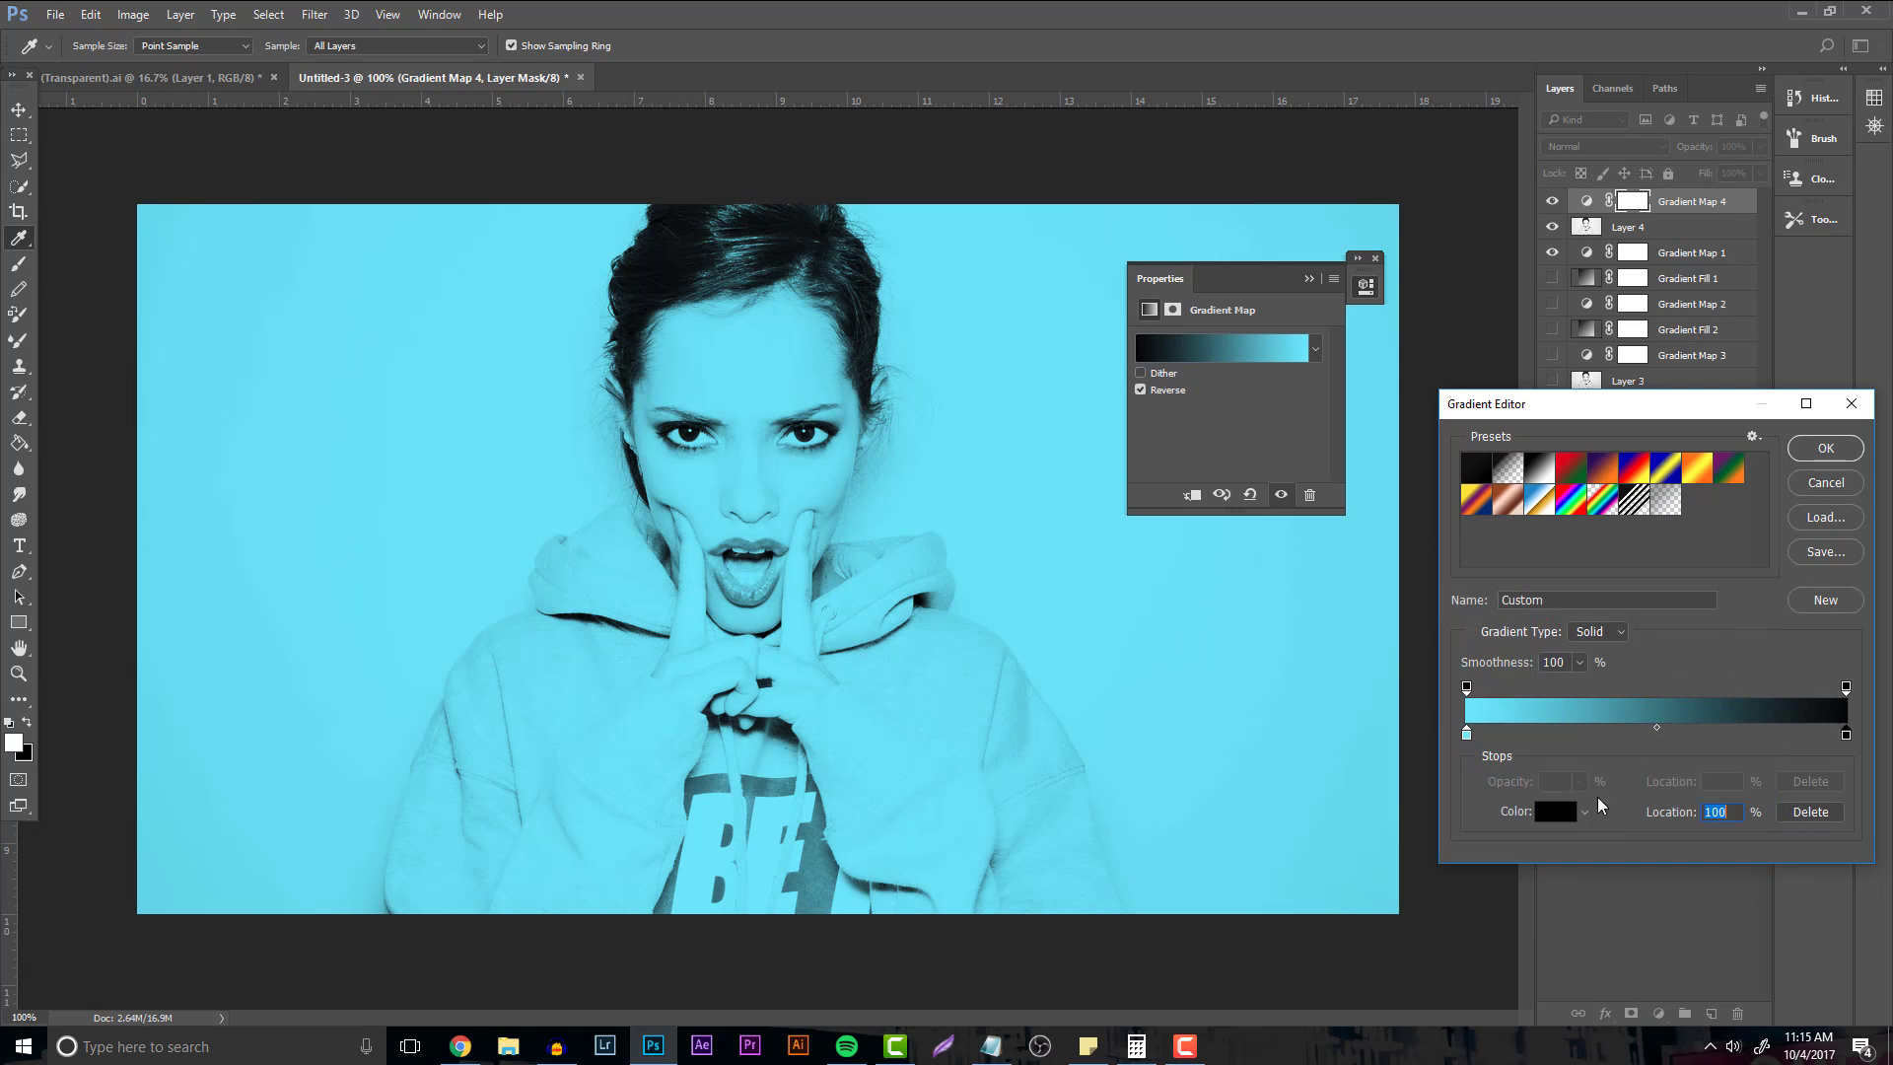
{"action": "left_click", "coordinate": [1558, 809]}
{"action": "left_click", "coordinate": [1541, 657]}
{"action": "left_click", "coordinate": [1490, 649]}
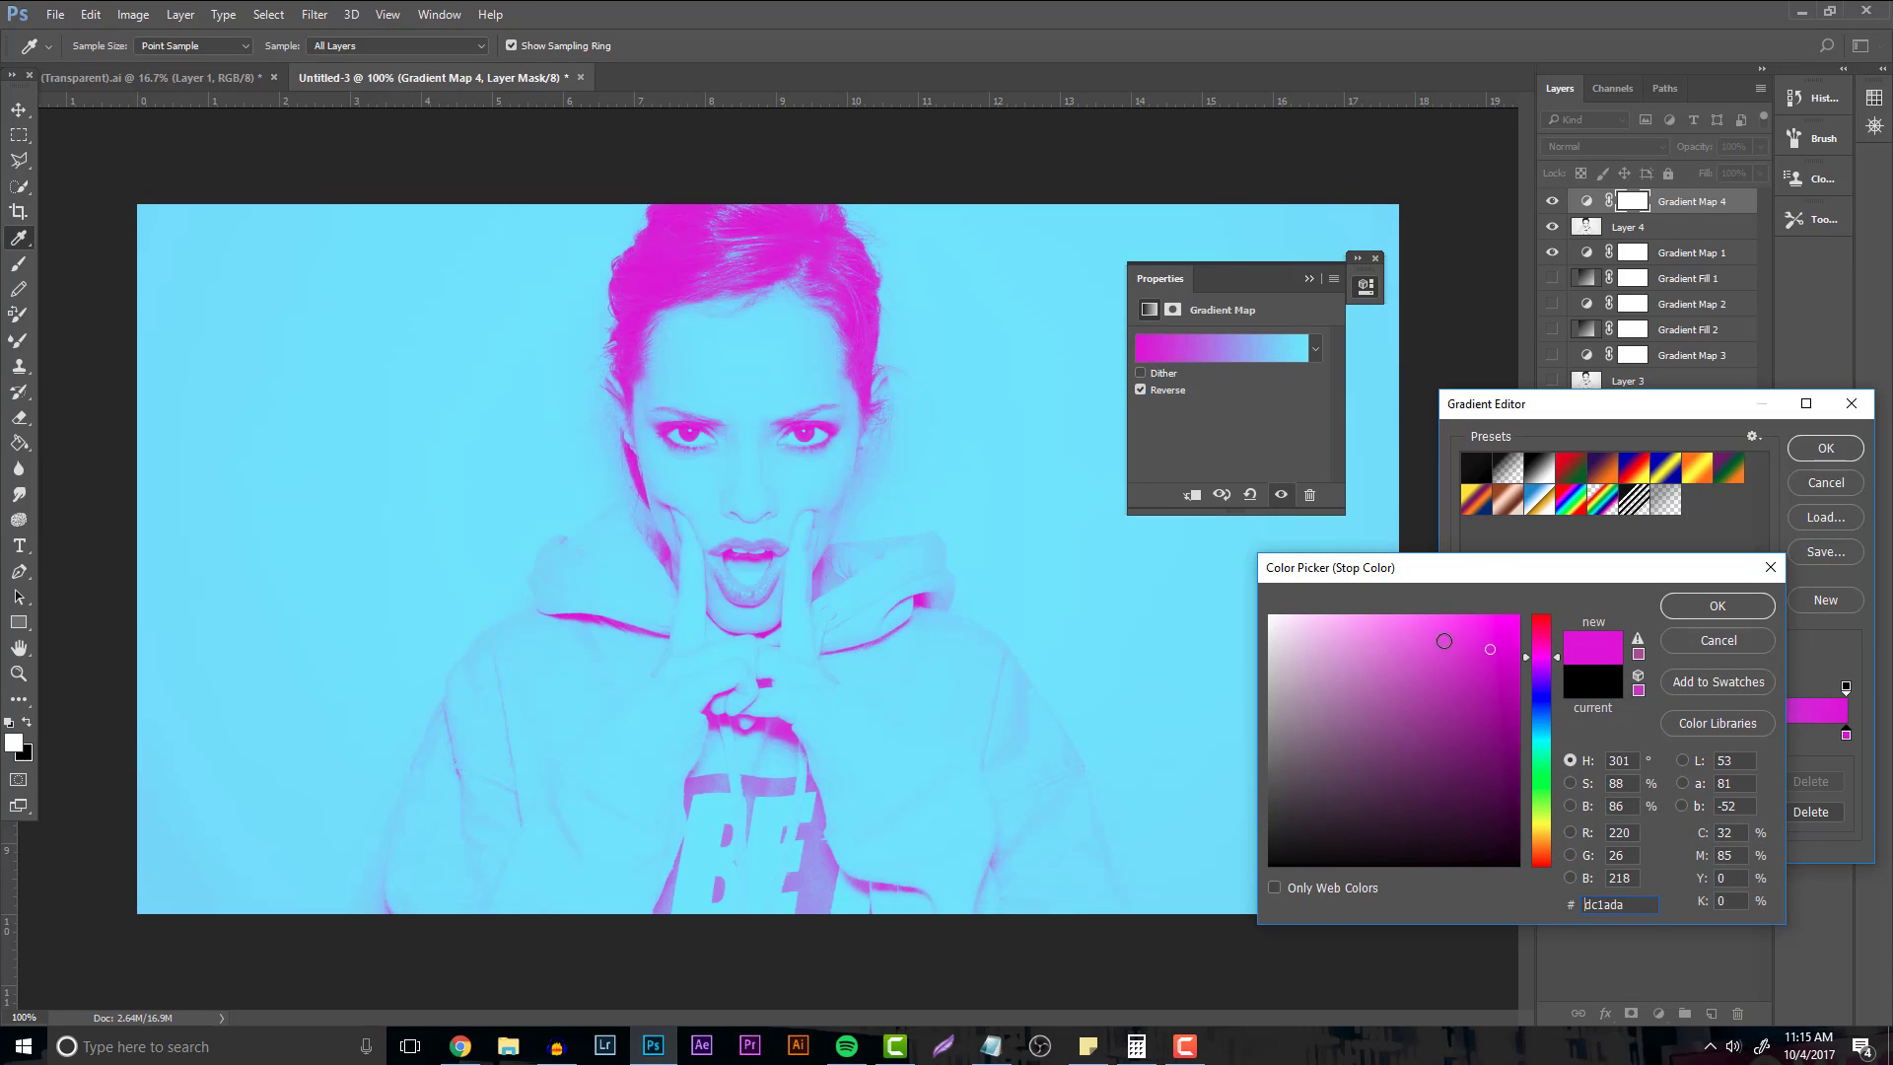
{"action": "left_click_drag", "start_coordinate": [1444, 641], "coordinate": [1454, 784]}
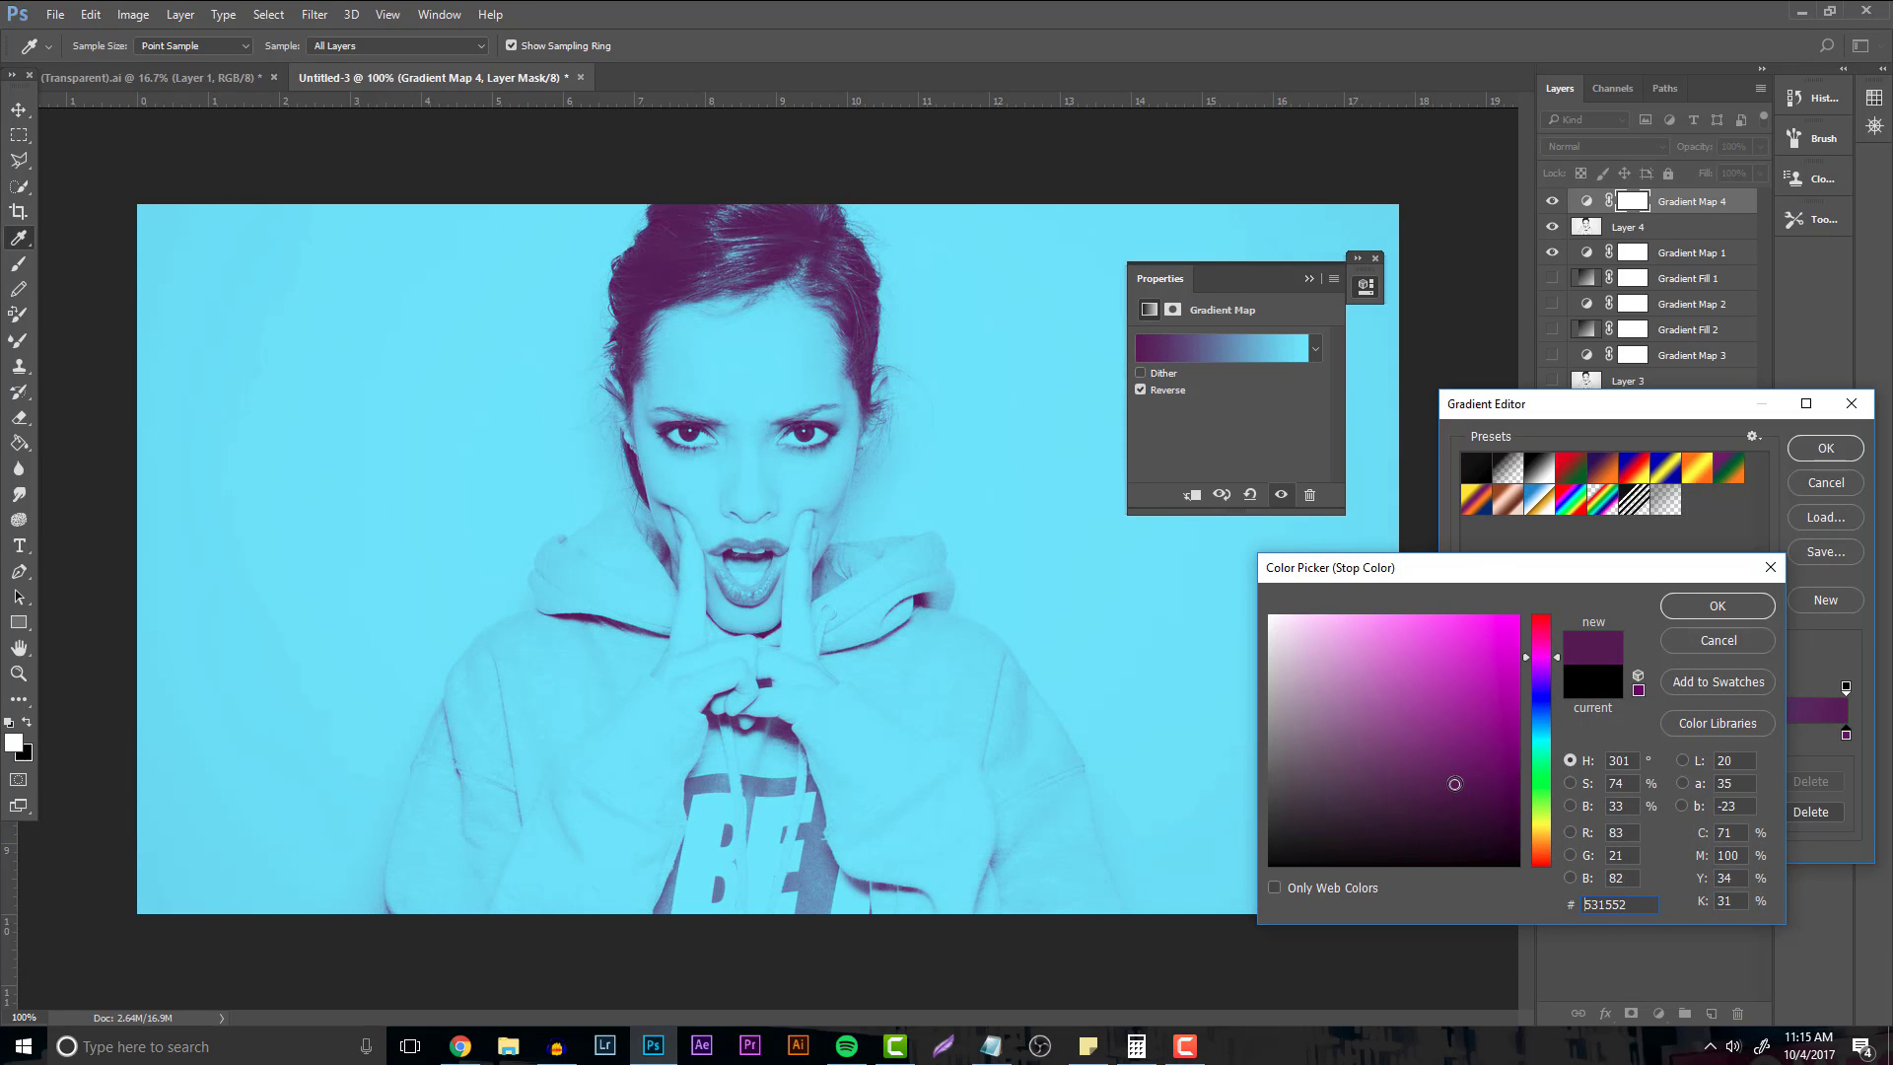
{"action": "left_click_drag", "start_coordinate": [1541, 657], "coordinate": [1541, 791]}
{"action": "left_click", "coordinate": [1469, 806]}
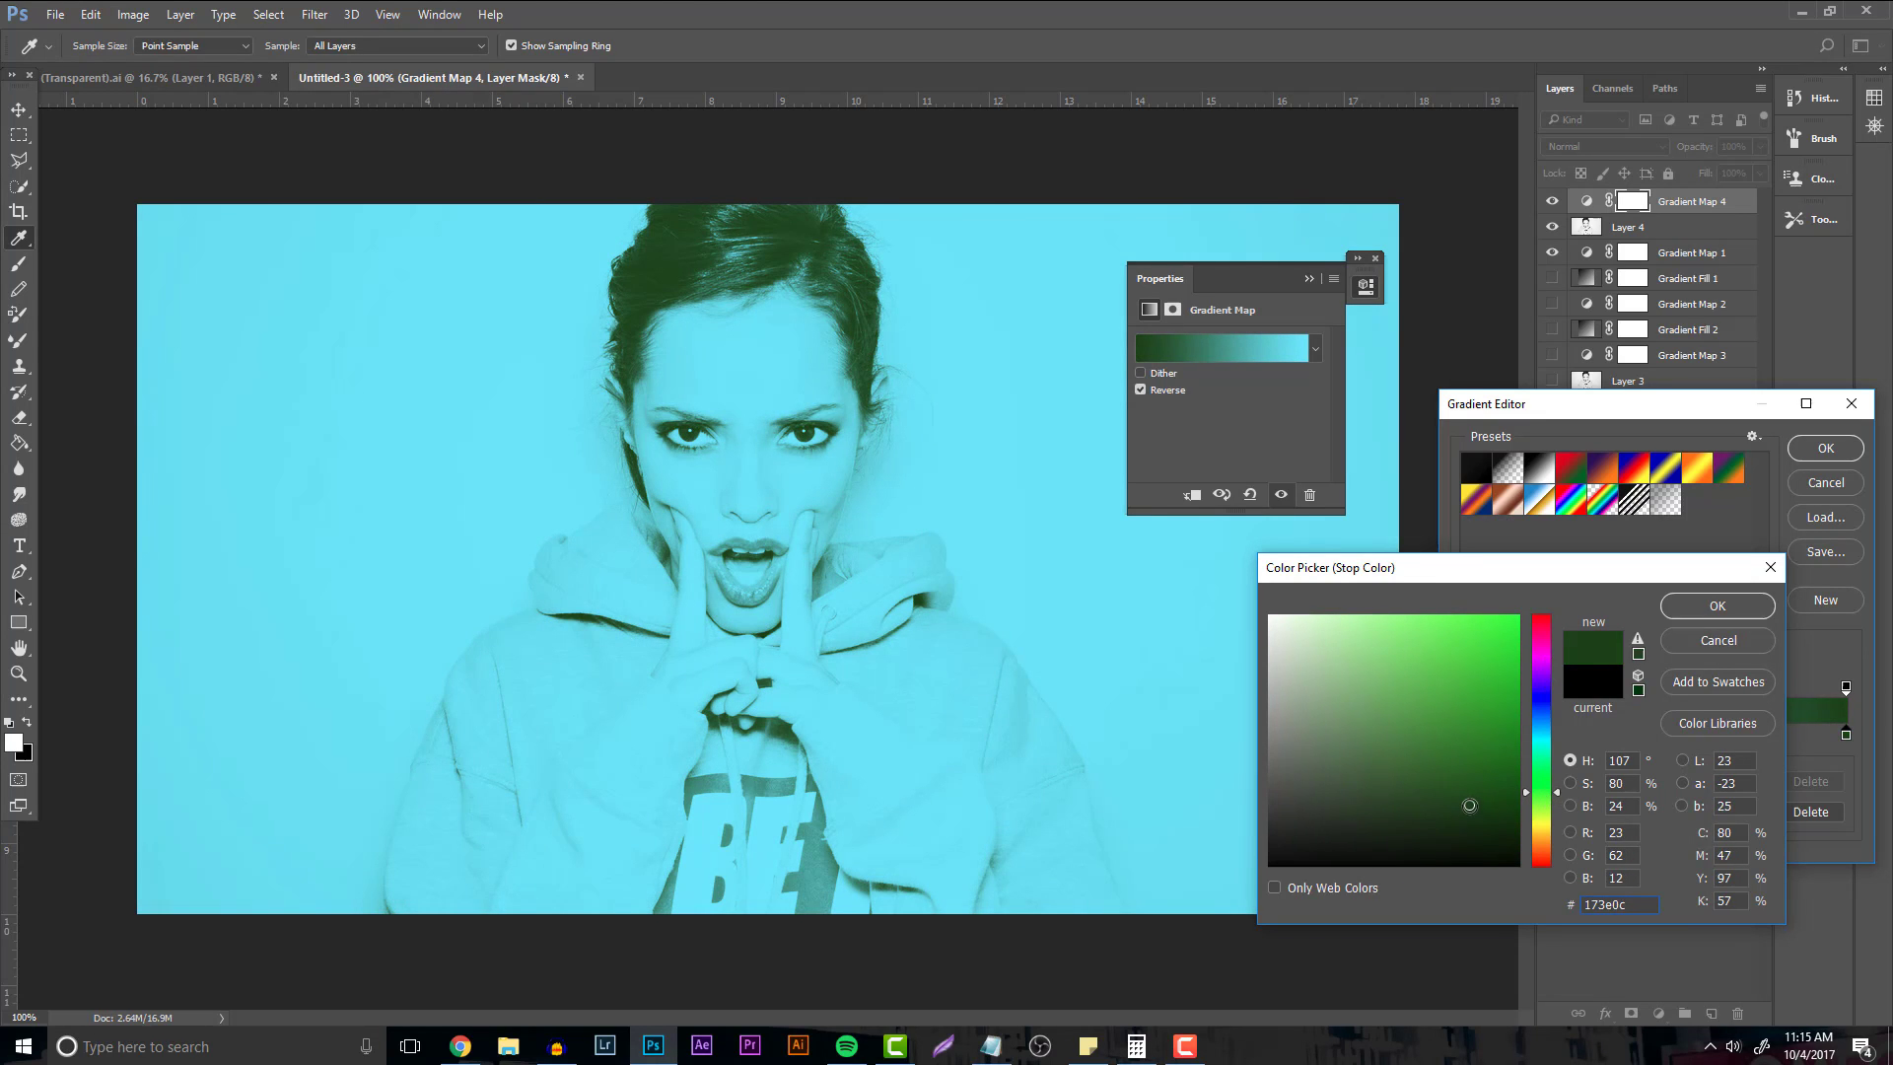
{"action": "left_click", "coordinate": [1476, 750]}
{"action": "left_click_drag", "start_coordinate": [1541, 681], "coordinate": [1542, 619]}
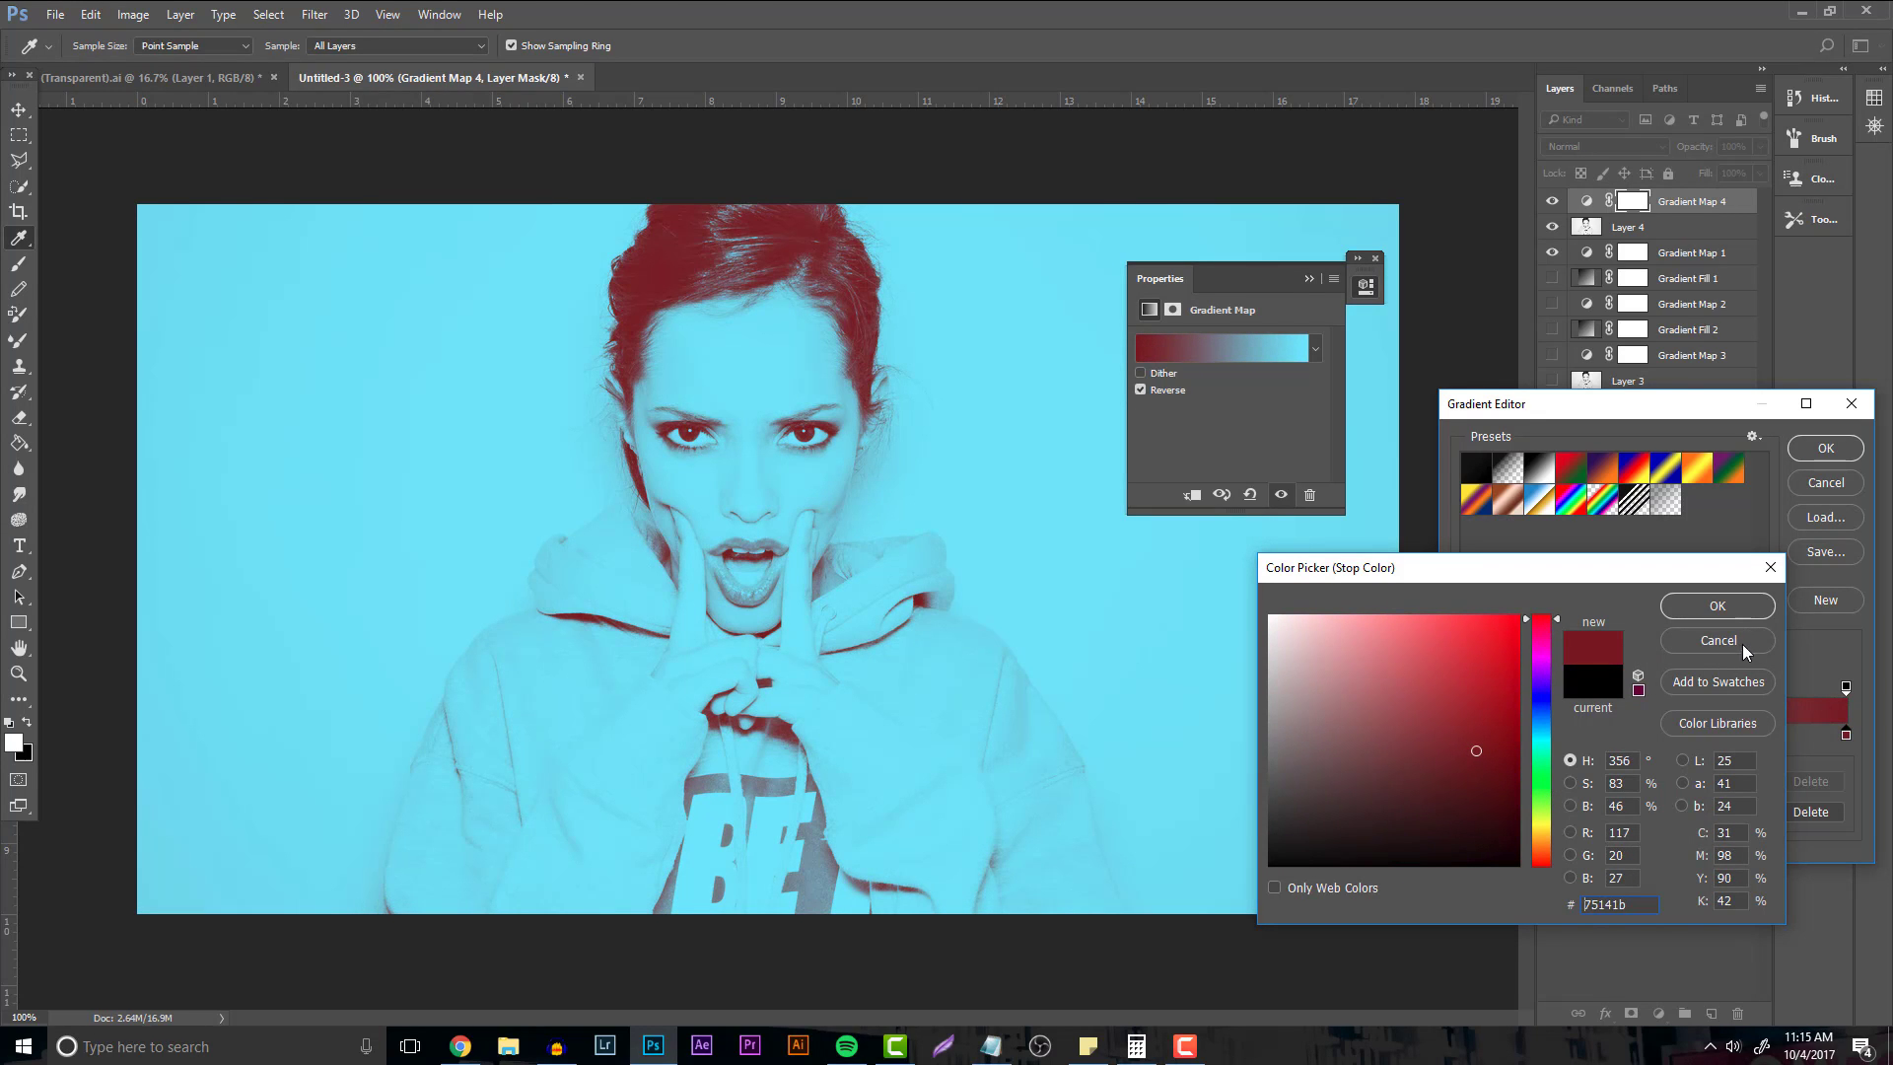
{"action": "left_click", "coordinate": [1745, 607]}
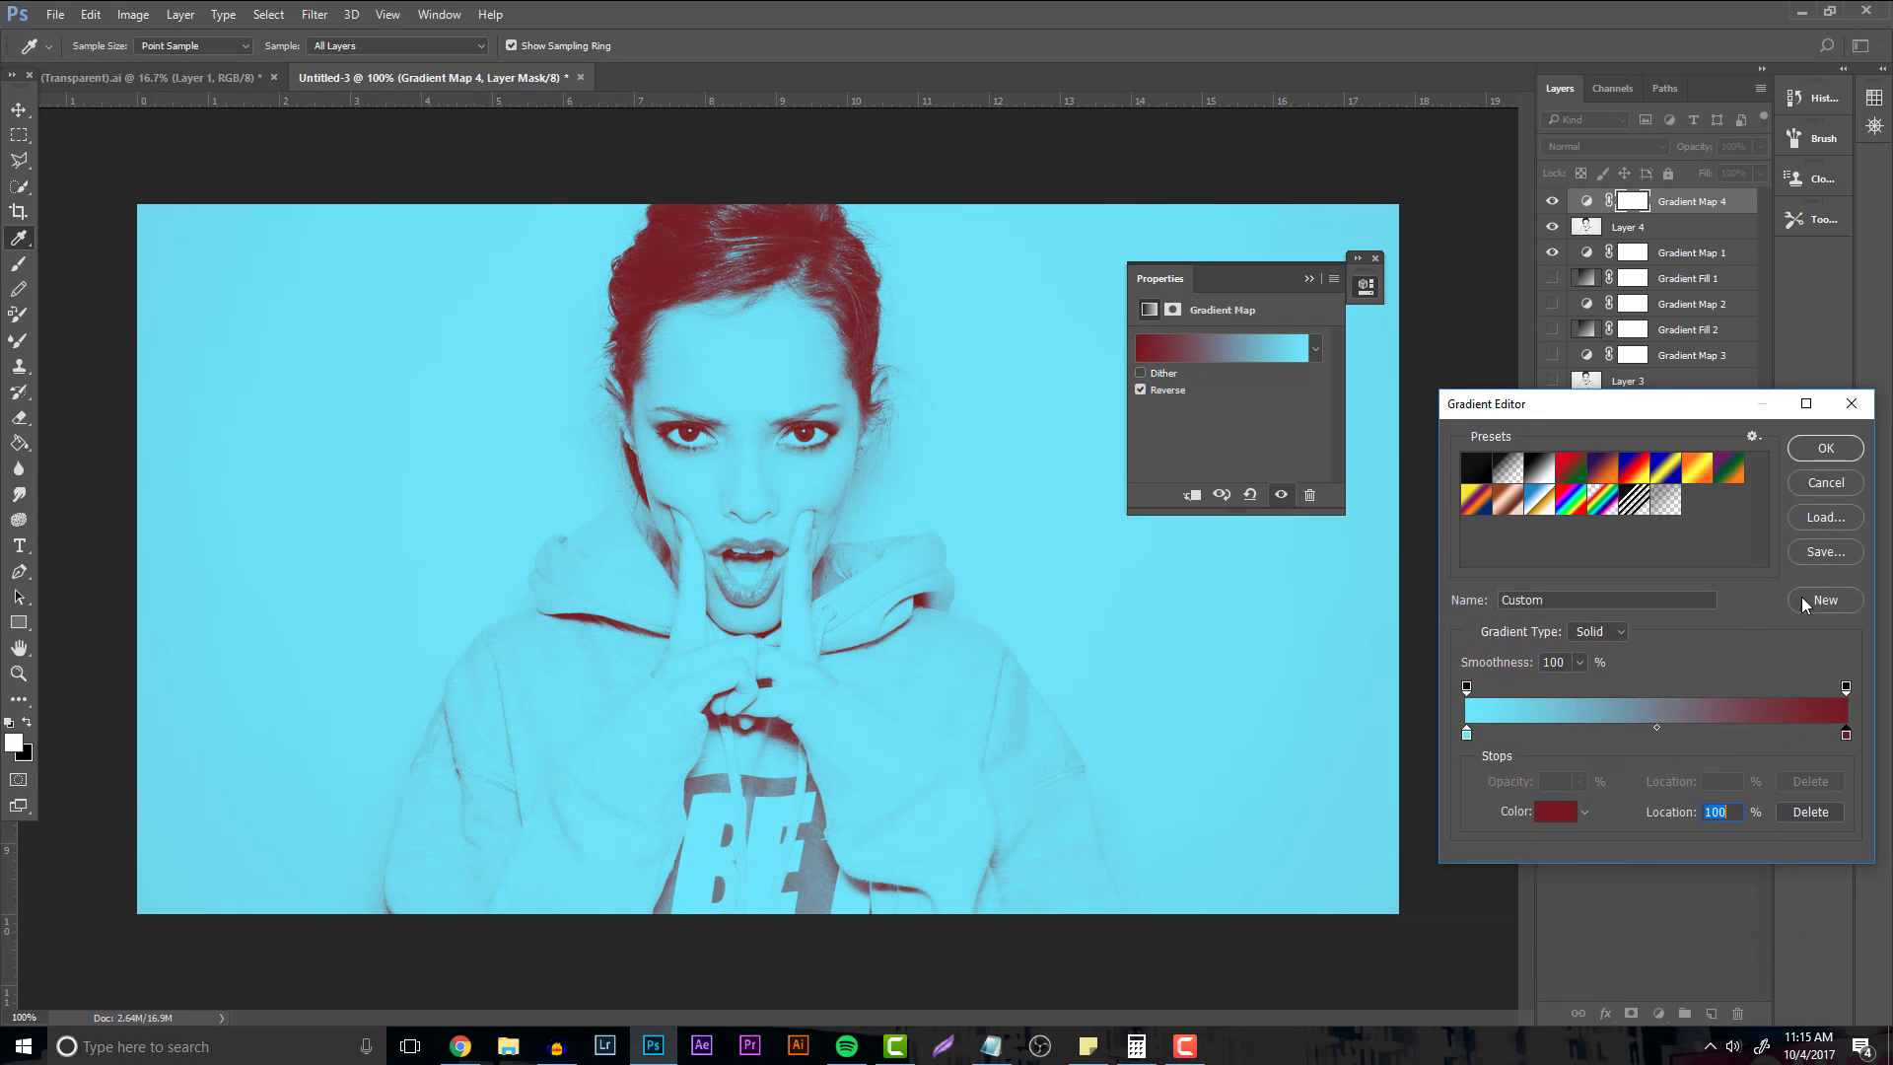
Change the left stop to lime green #93da3e, accept the gradient, and collapse Properties.
{"action": "left_click", "coordinate": [1466, 735]}
{"action": "left_click", "coordinate": [1555, 812]}
{"action": "left_click", "coordinate": [1300, 744]}
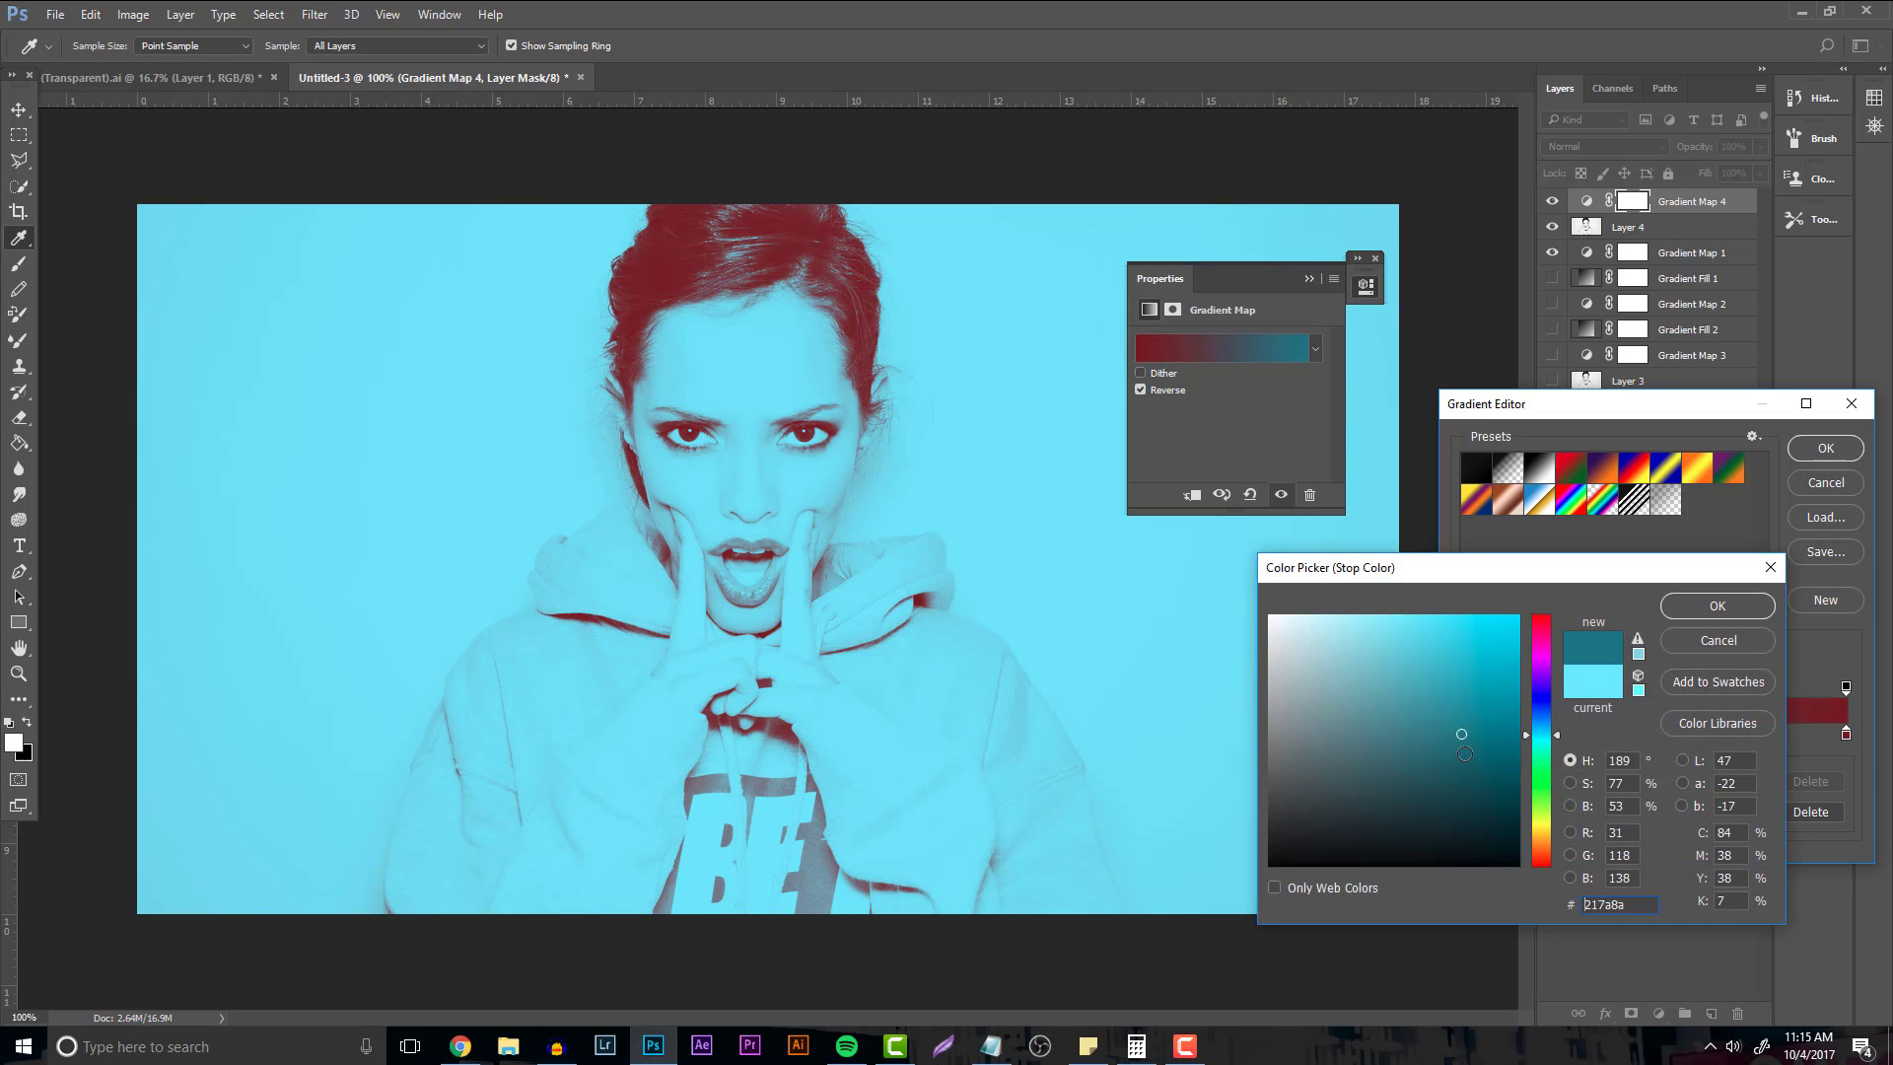
{"action": "mouse_move", "coordinate": [1300, 745]}
{"action": "left_mouse_down"}
{"action": "mouse_move", "coordinate": [1322, 638]}
{"action": "mouse_move", "coordinate": [1344, 647]}
{"action": "mouse_move", "coordinate": [1278, 592]}
{"action": "mouse_move", "coordinate": [1322, 676]}
{"action": "mouse_move", "coordinate": [1323, 616]}
{"action": "left_mouse_up"}
{"action": "left_click_drag", "start_coordinate": [1546, 680], "coordinate": [1548, 805]}
{"action": "left_click_drag", "start_coordinate": [1439, 690], "coordinate": [1447, 650]}
{"action": "left_click", "coordinate": [1720, 611]}
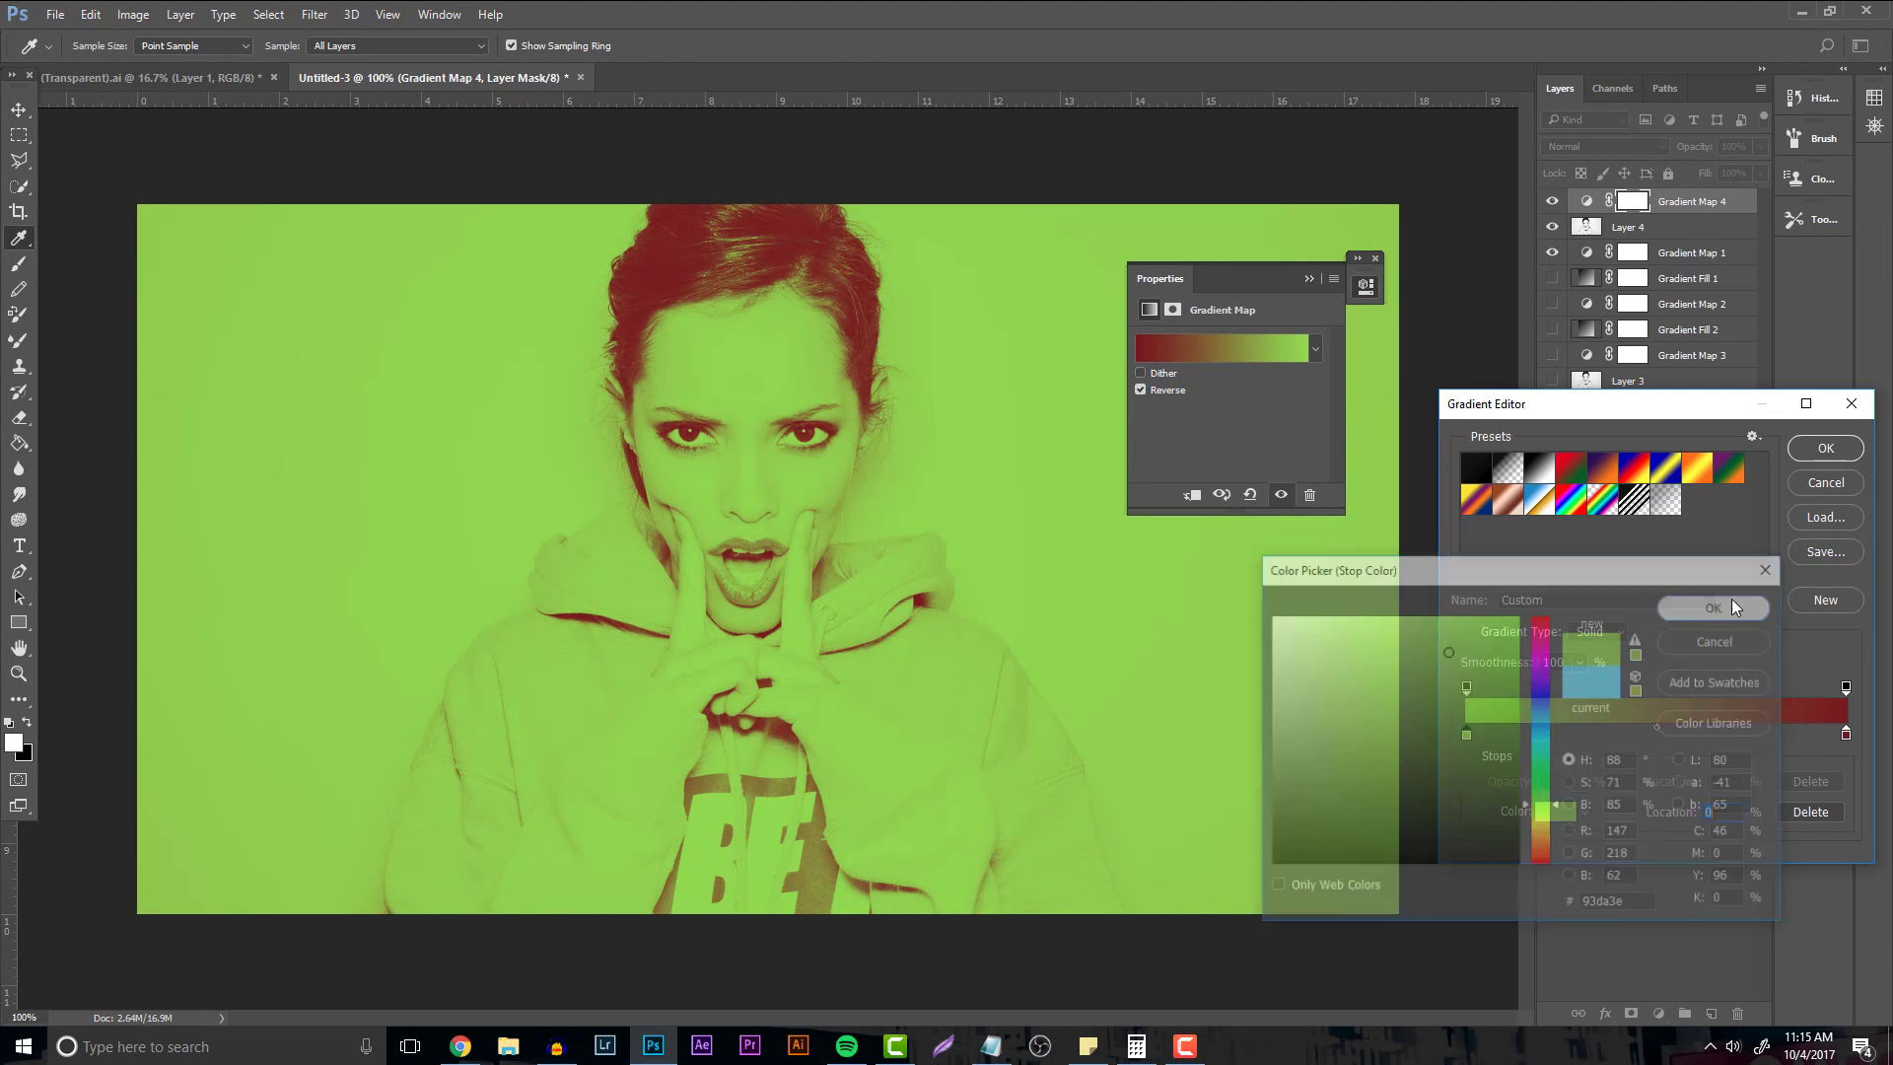
{"action": "left_click", "coordinate": [1826, 452]}
{"action": "left_click", "coordinate": [1308, 279]}
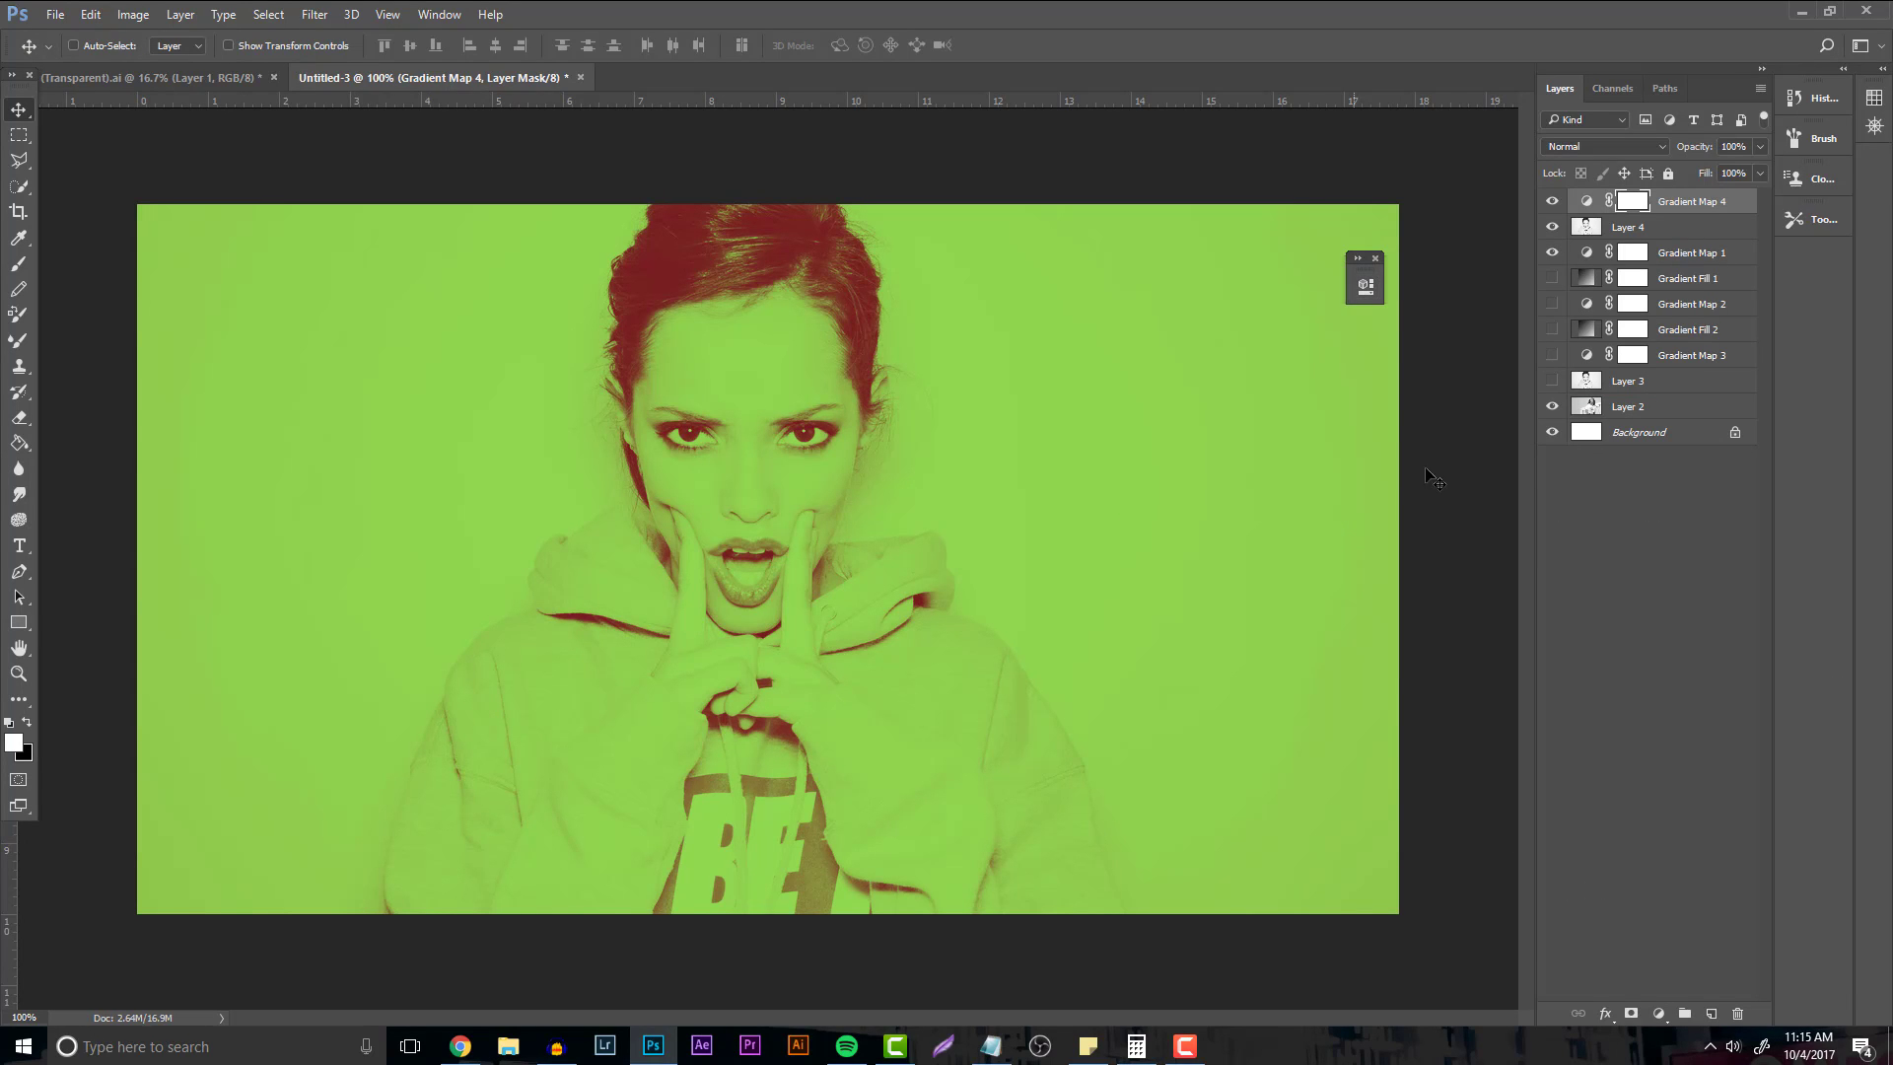
Delete the Gradient Map 4 layer mask and then the Gradient Map 4 layer itself.
{"action": "left_click", "coordinate": [1740, 1014]}
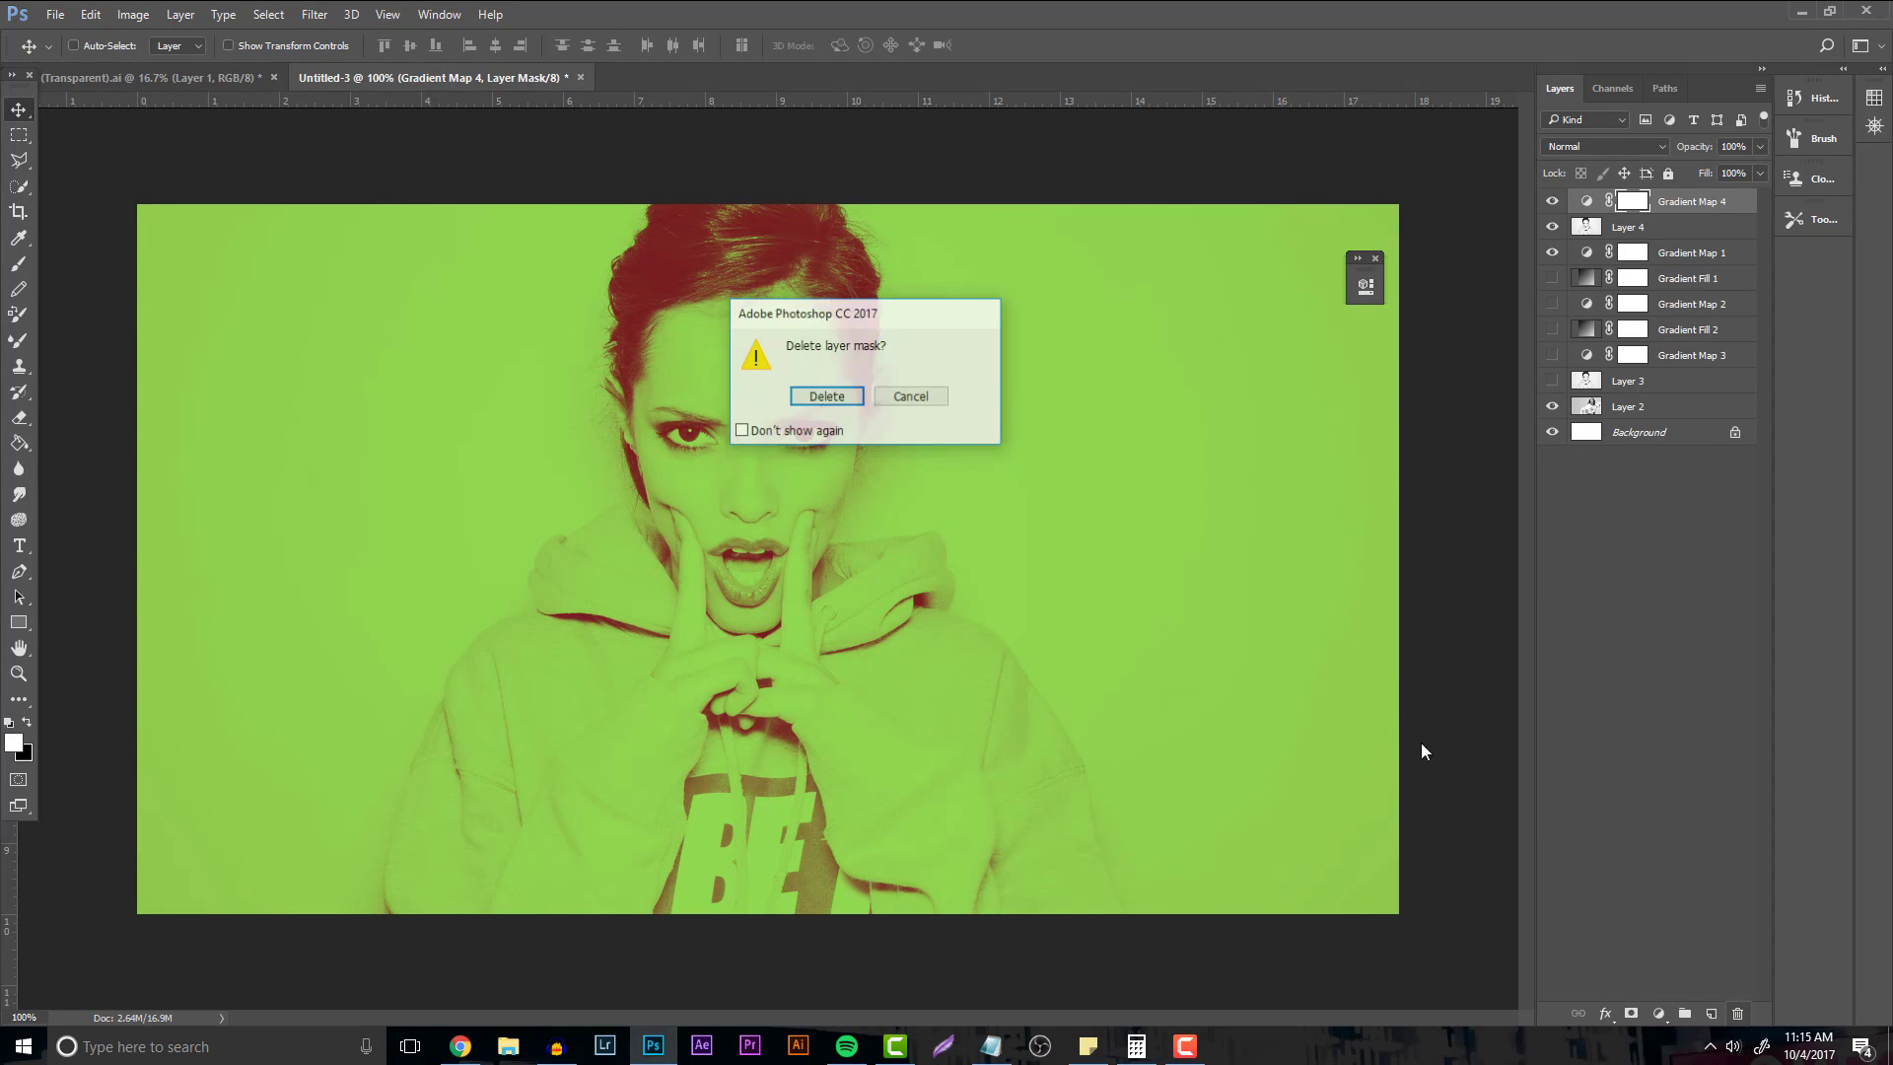
{"action": "left_click", "coordinate": [826, 404]}
{"action": "left_click", "coordinate": [1739, 1015]}
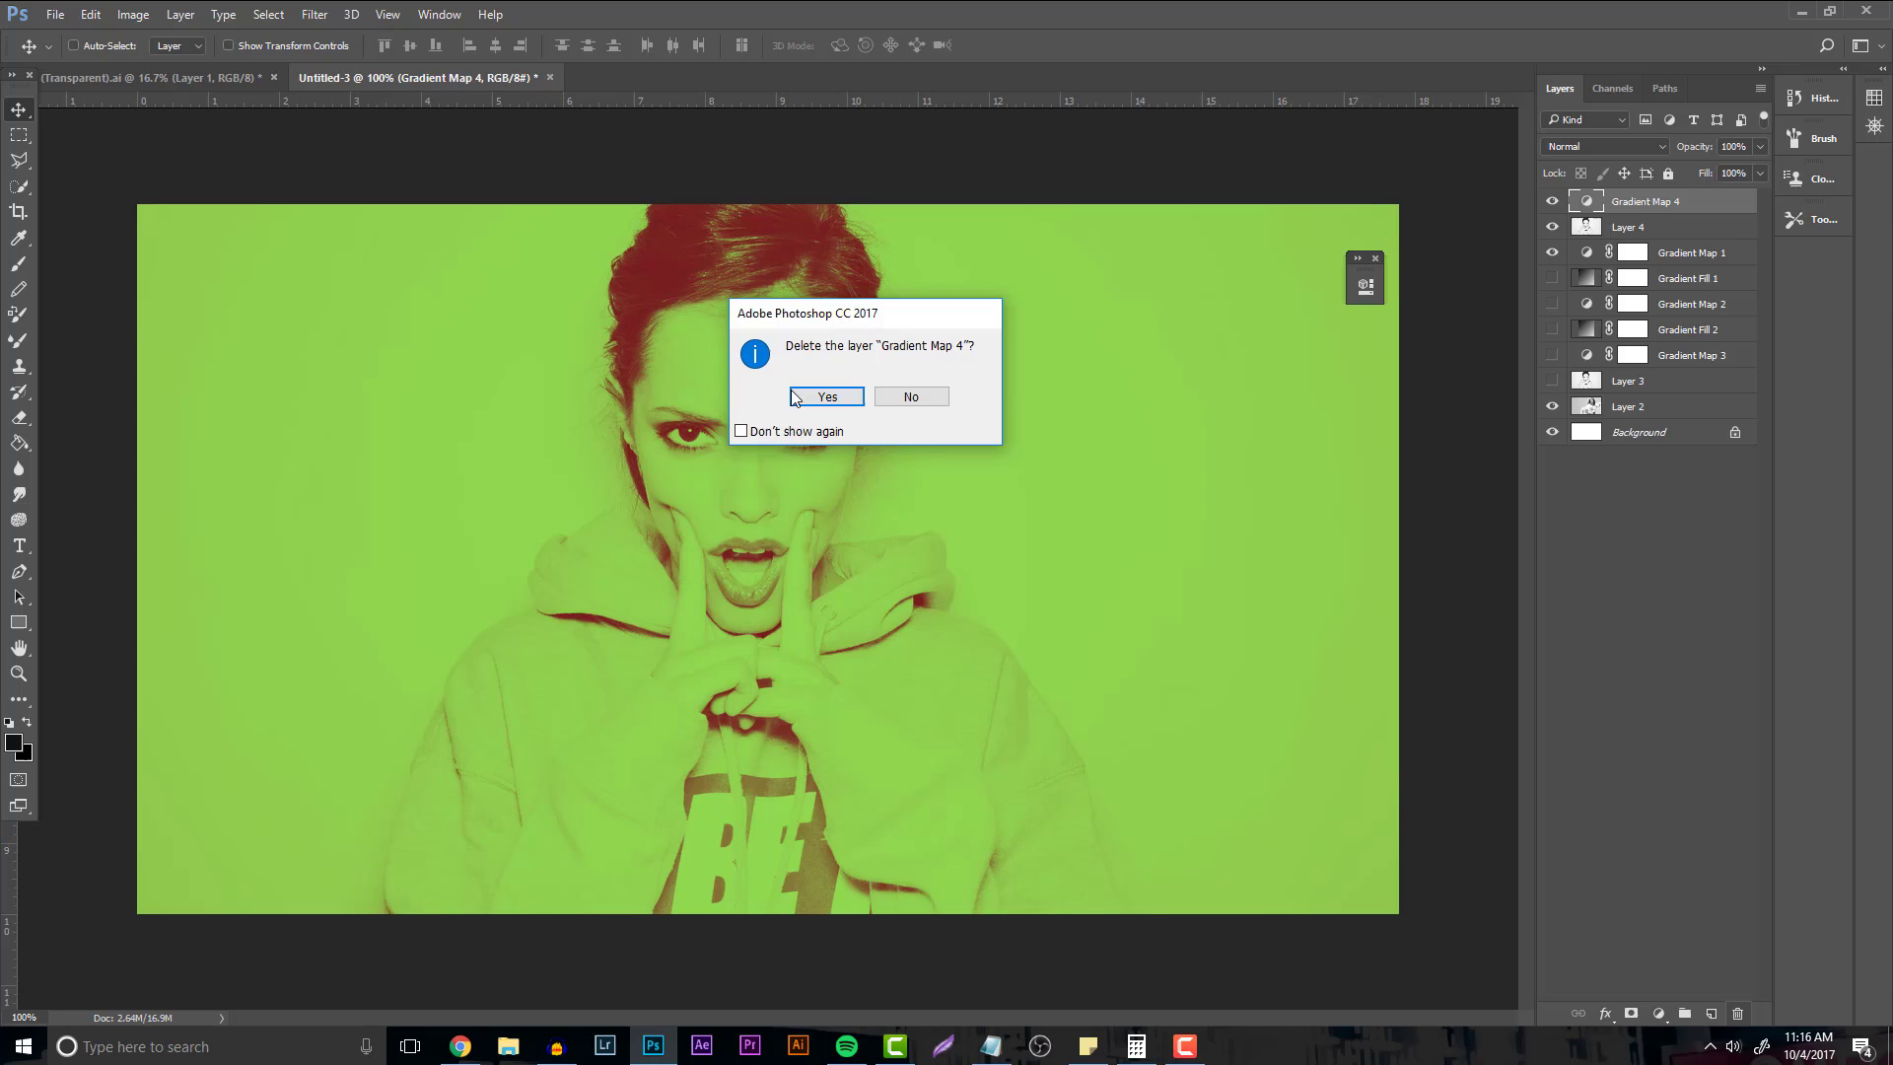
{"action": "left_click", "coordinate": [795, 396]}
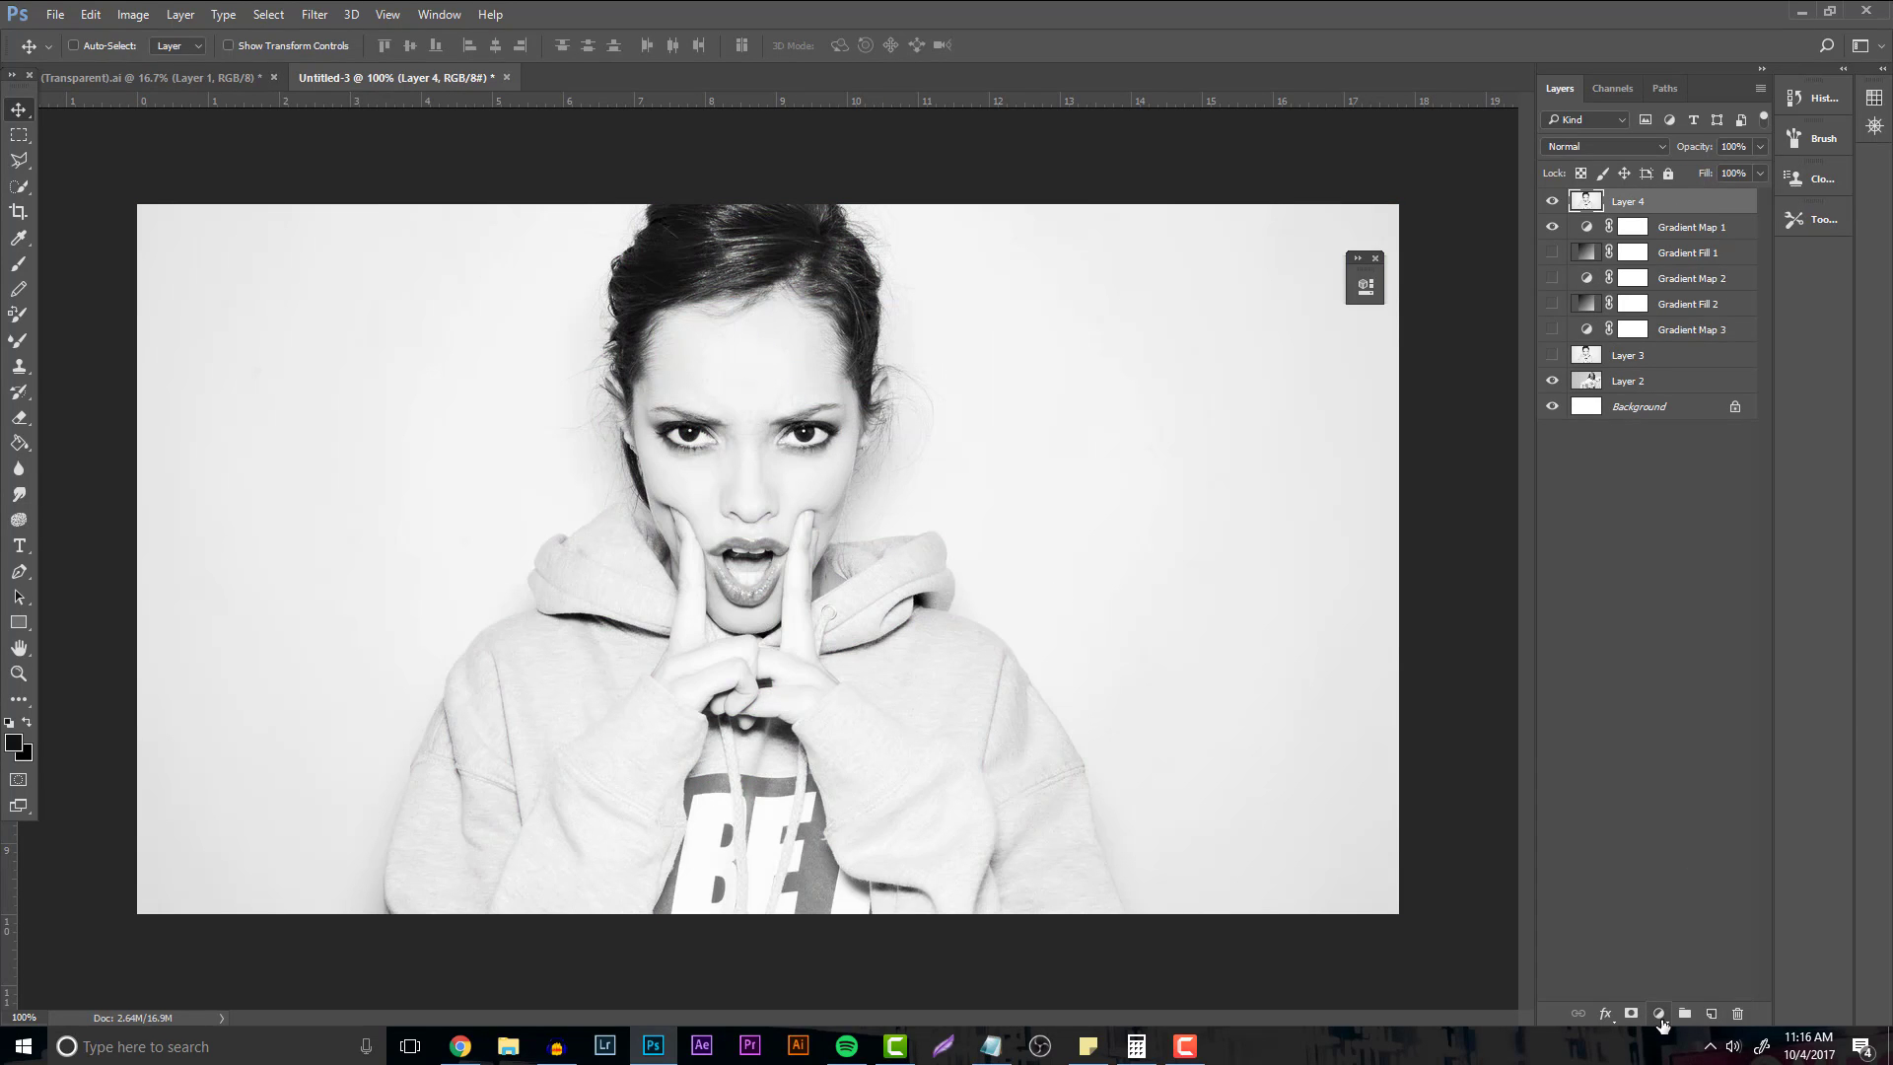
Add a Gradient Fill layer from Foreground to Background with a light blue left stop.
{"action": "left_click", "coordinate": [1660, 1015]}
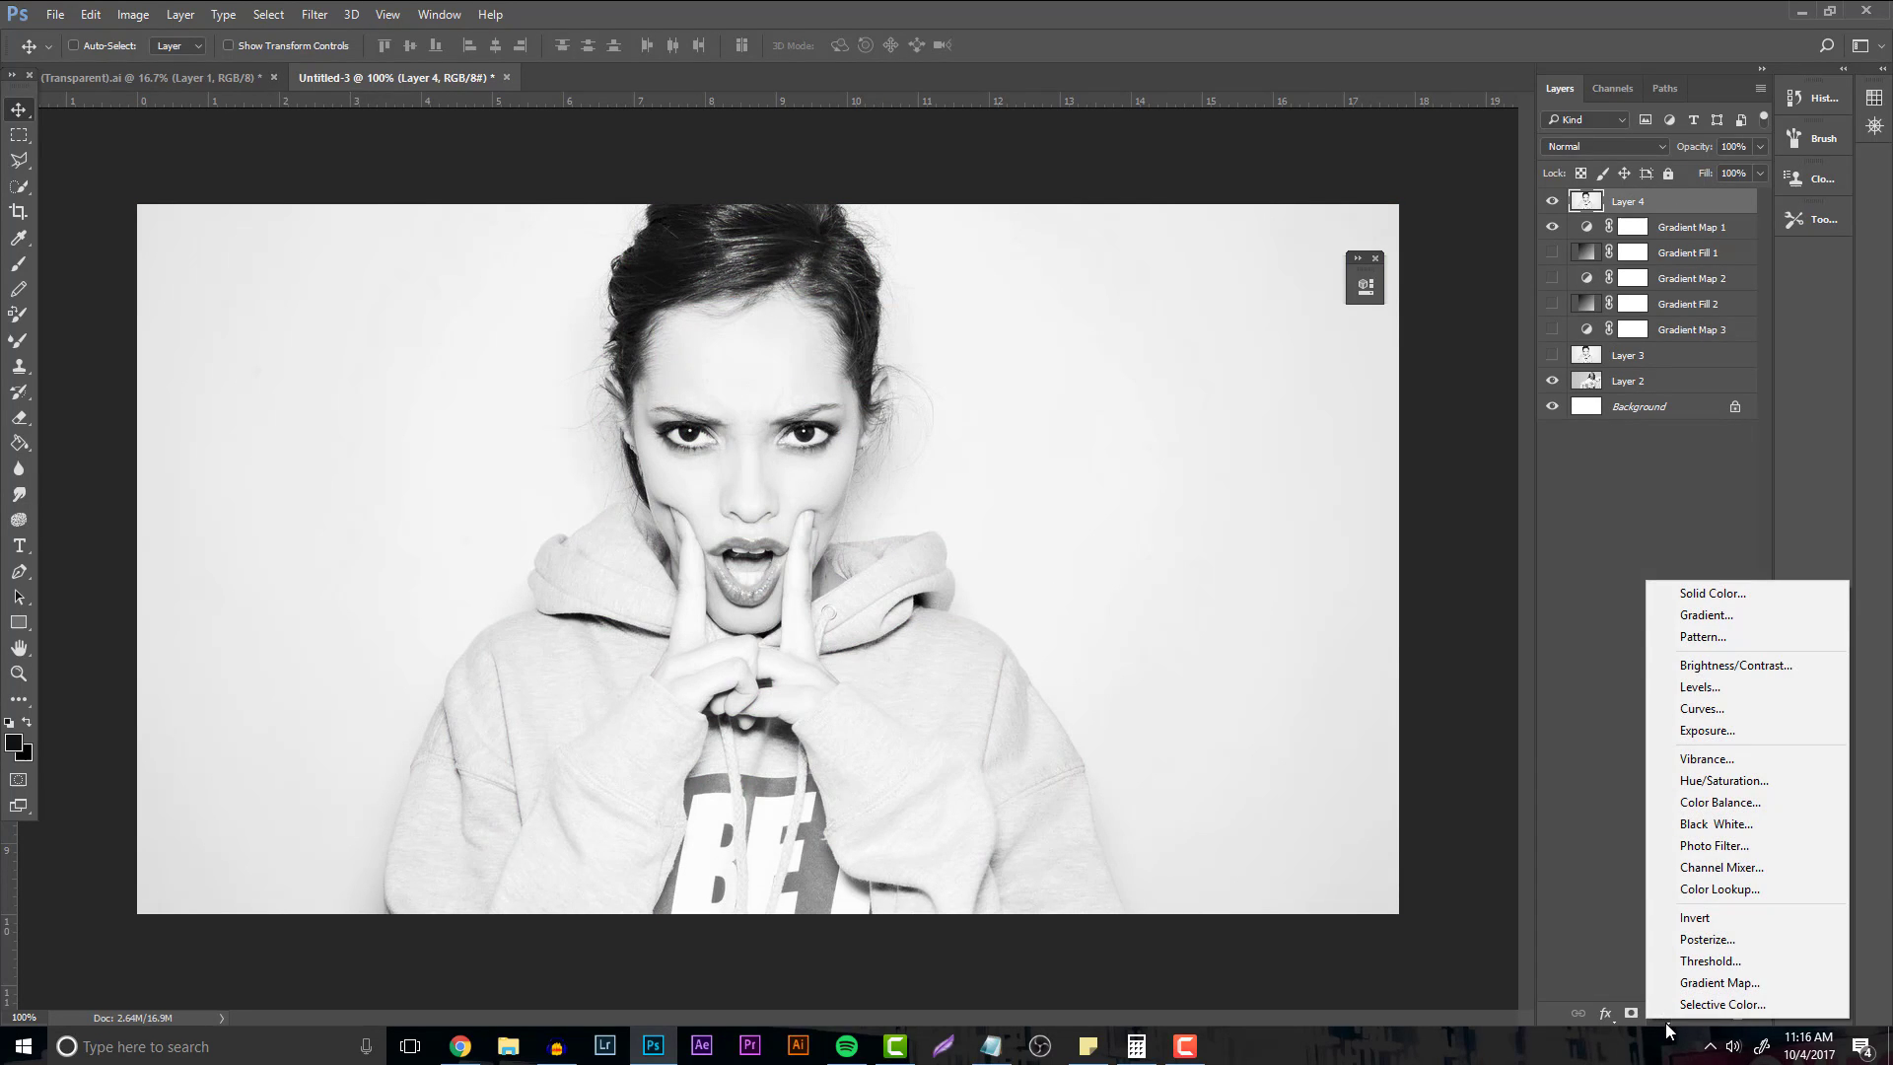
{"action": "left_click", "coordinate": [1726, 615]}
{"action": "left_click", "coordinate": [919, 309]}
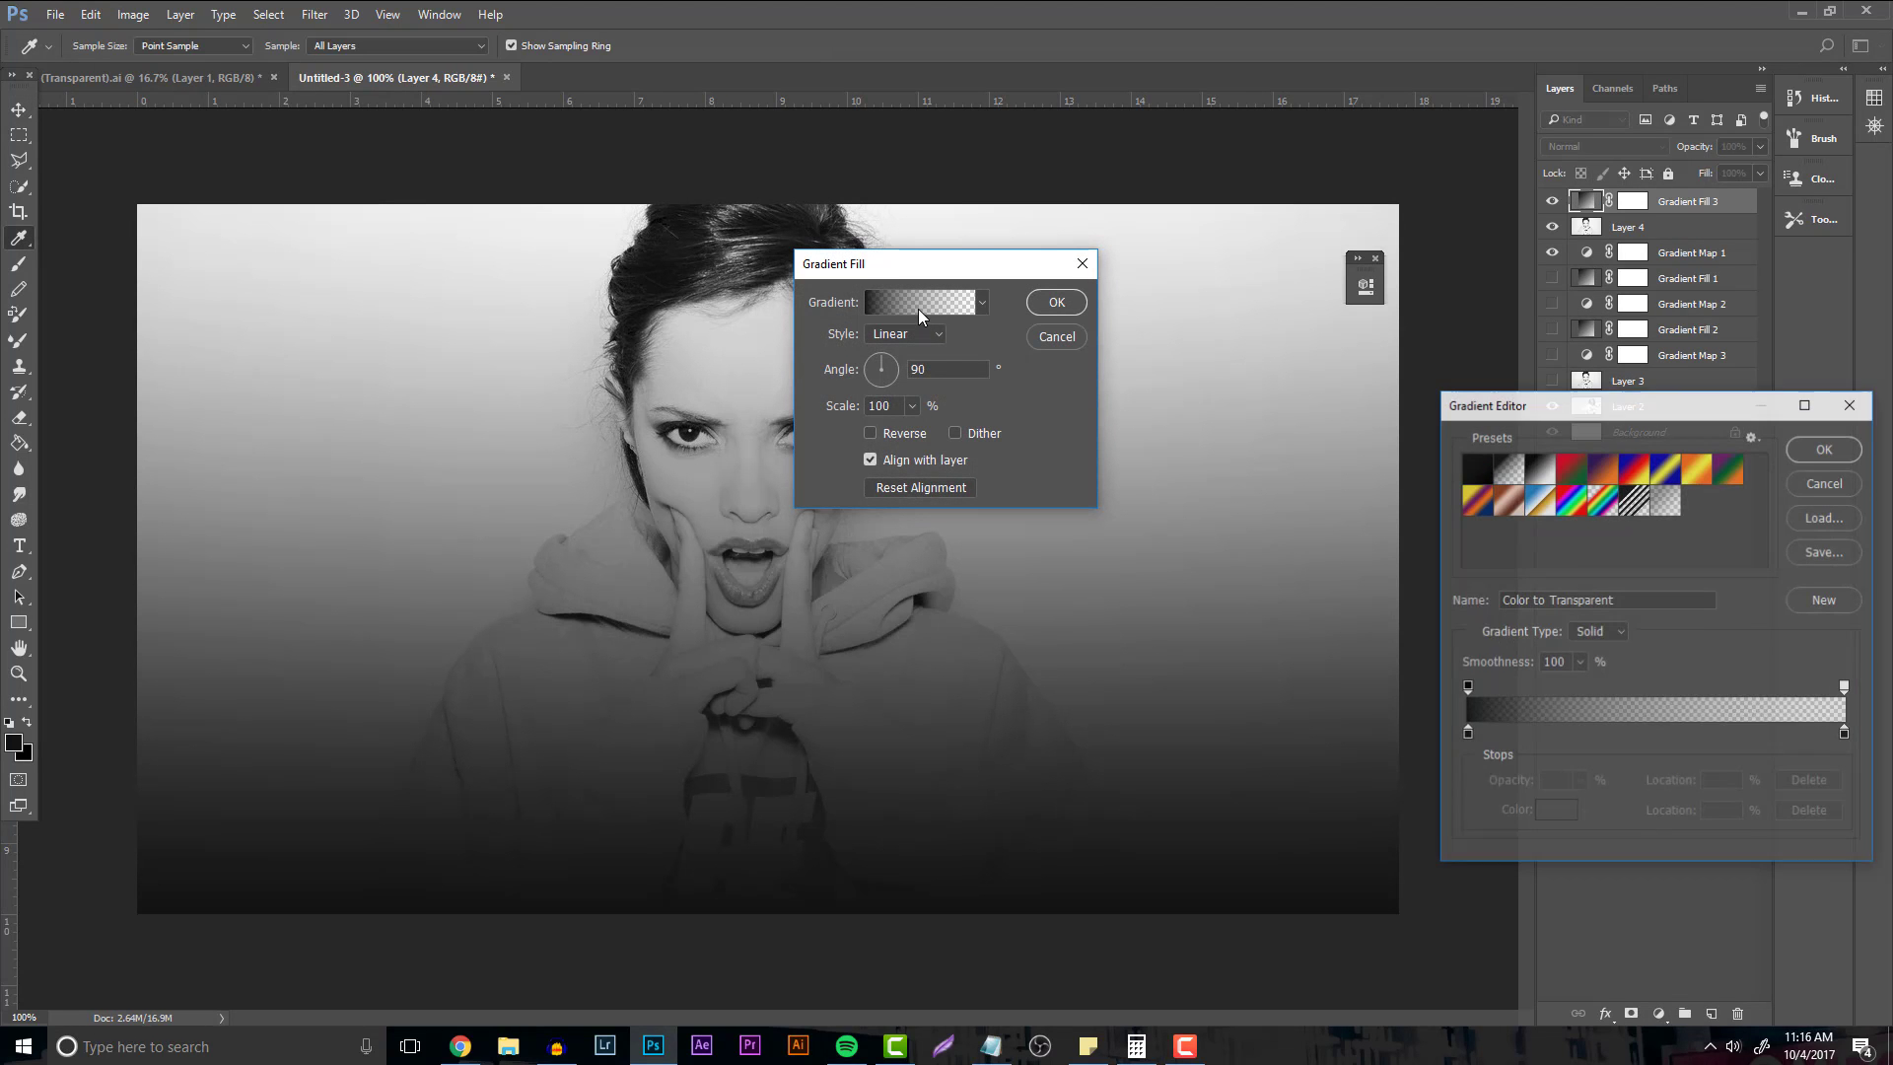
{"action": "left_click", "coordinate": [1476, 469]}
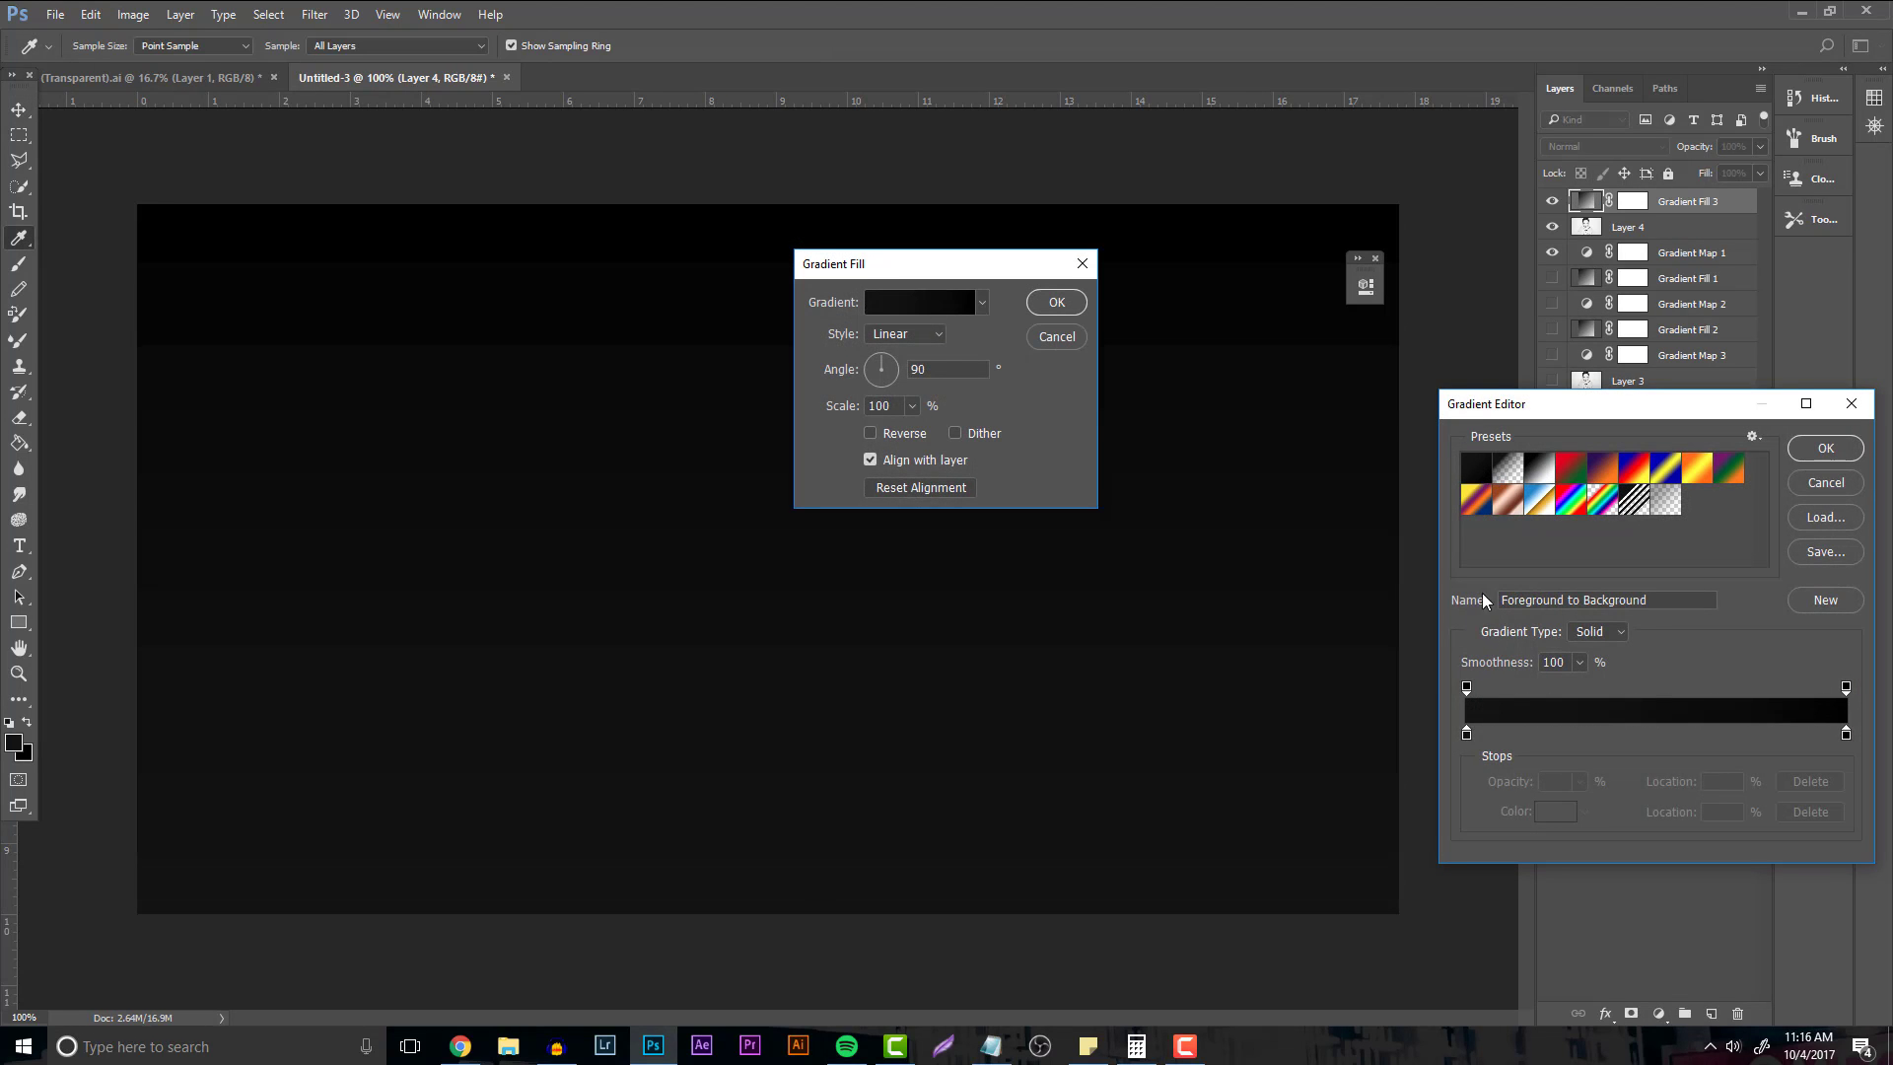
{"action": "left_click", "coordinate": [1466, 733]}
{"action": "left_click", "coordinate": [1548, 810]}
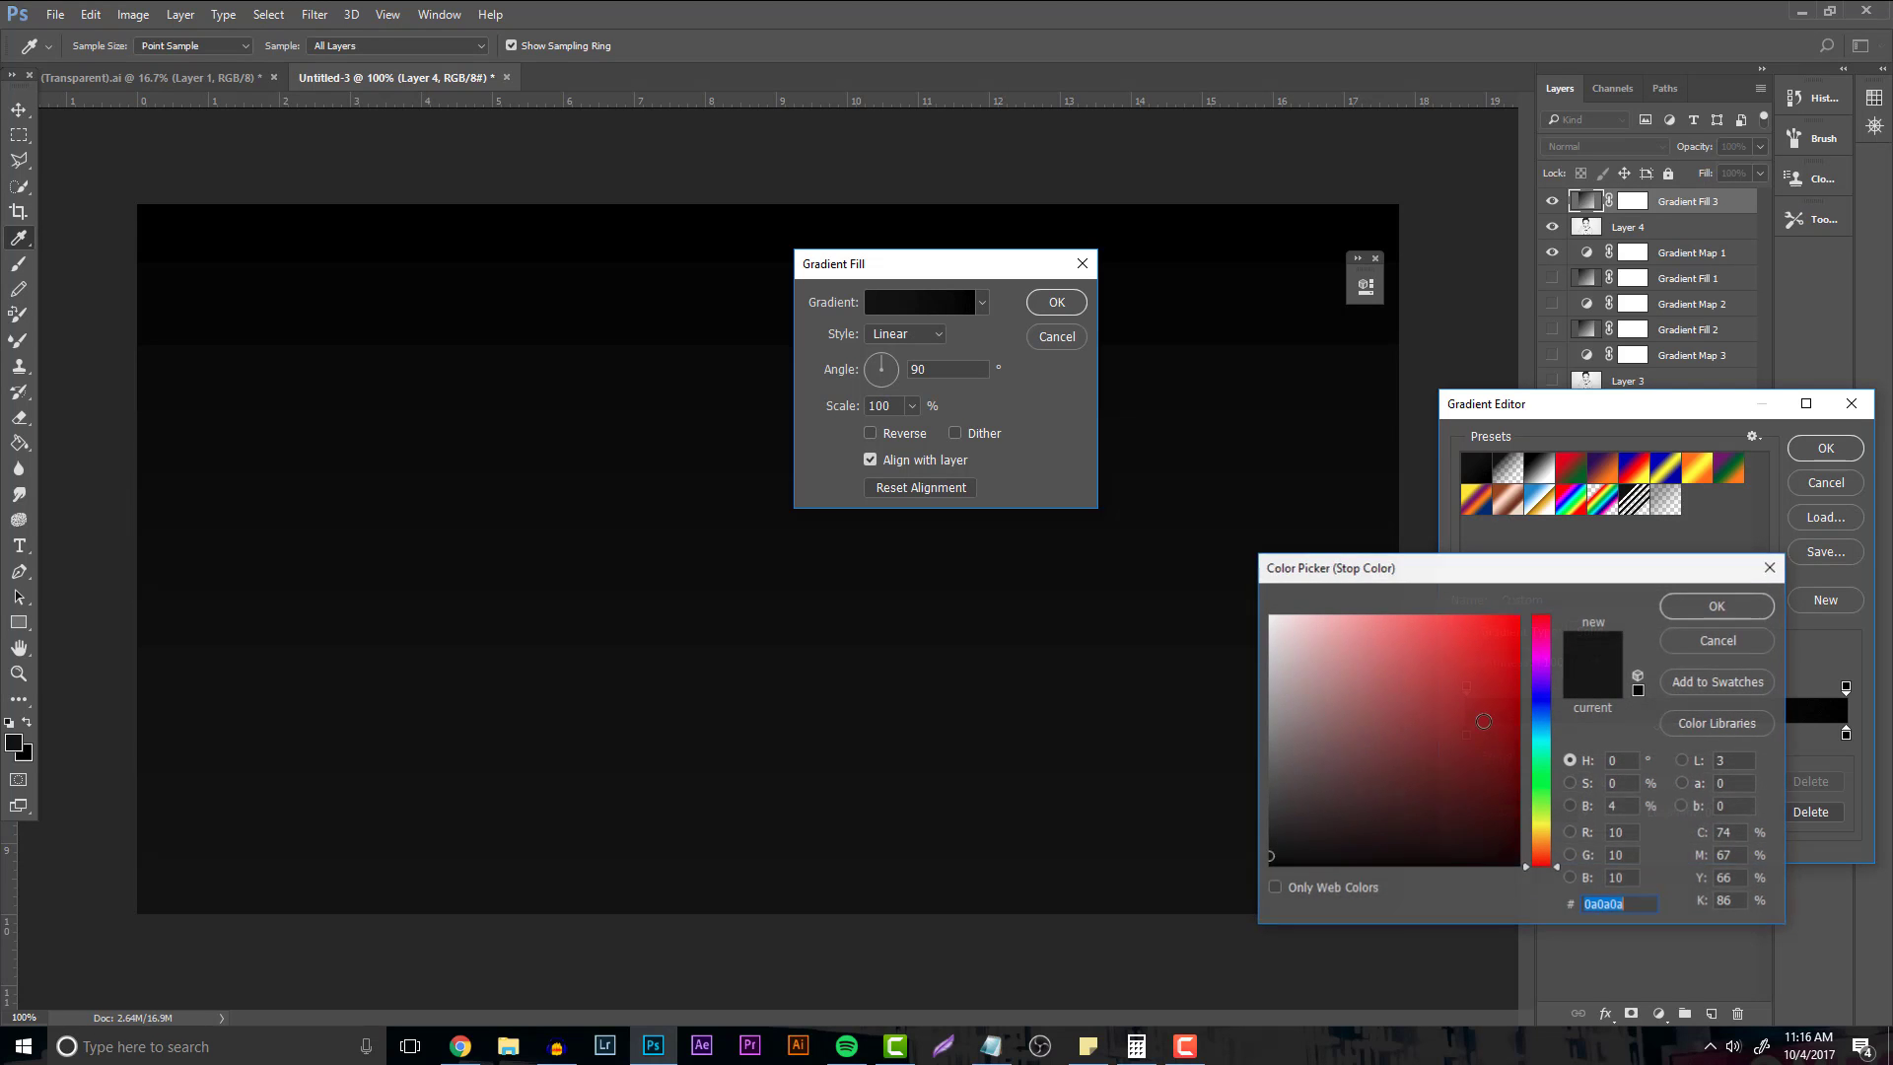
{"action": "left_click", "coordinate": [1462, 636]}
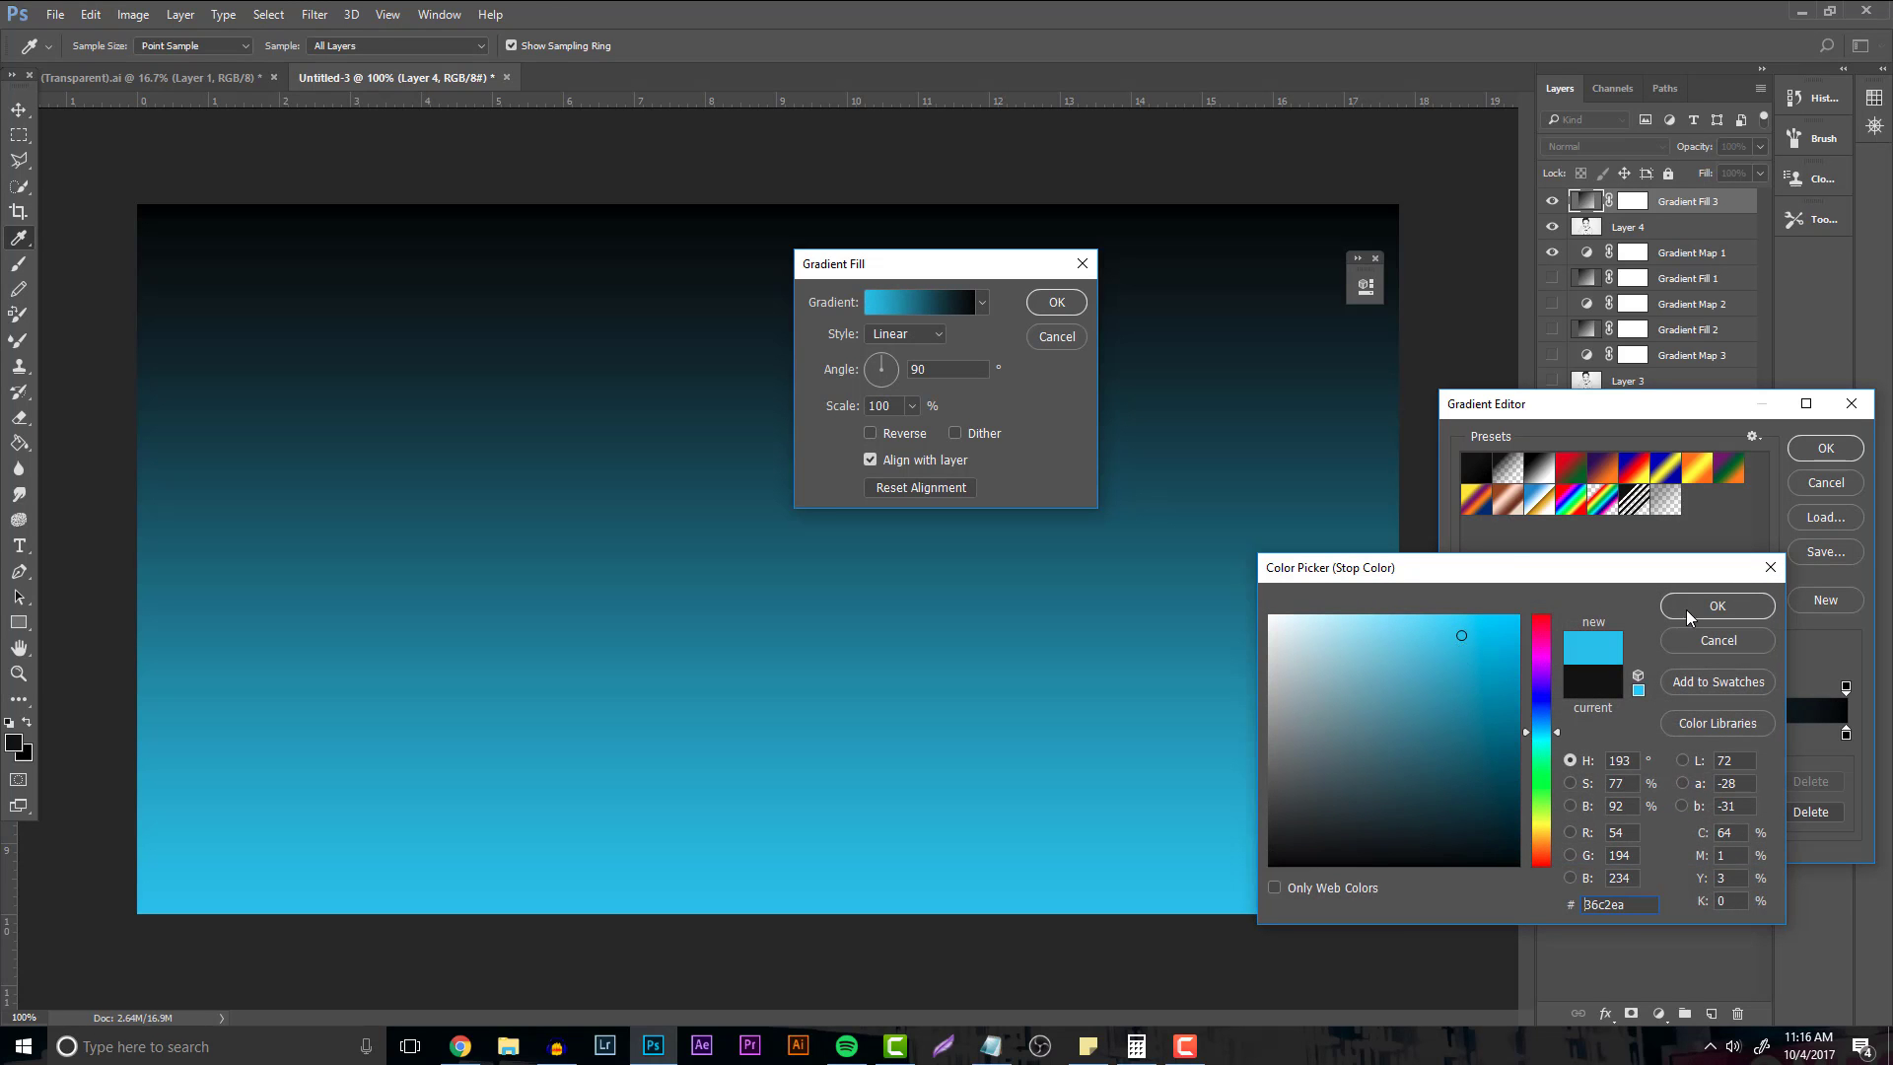
{"action": "left_click", "coordinate": [1717, 606]}
Set the right gradient stop to pink and accept the cyan-to-pink gradient.
{"action": "left_click", "coordinate": [1845, 734]}
{"action": "left_click", "coordinate": [1556, 810]}
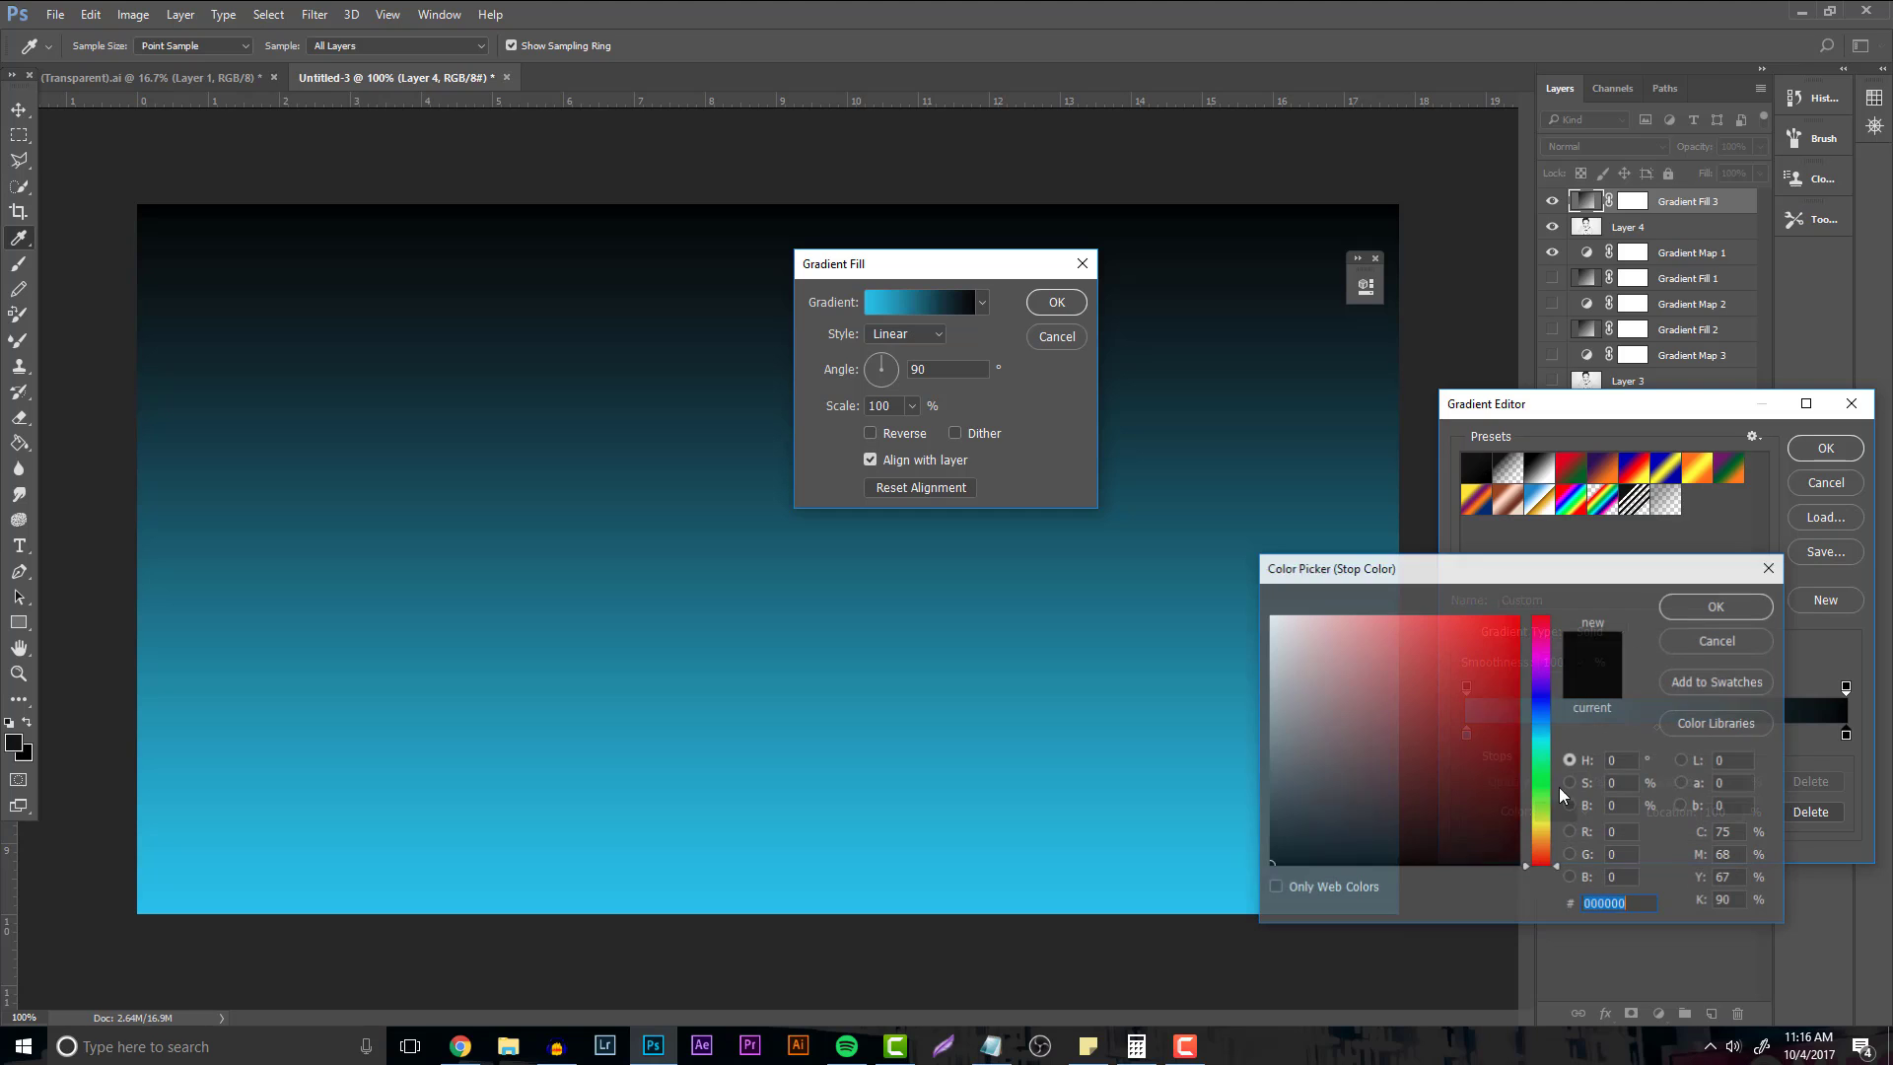
{"action": "left_click", "coordinate": [1547, 668]}
{"action": "left_click_drag", "start_coordinate": [1547, 667], "coordinate": [1547, 650]}
{"action": "left_click", "coordinate": [1453, 631]}
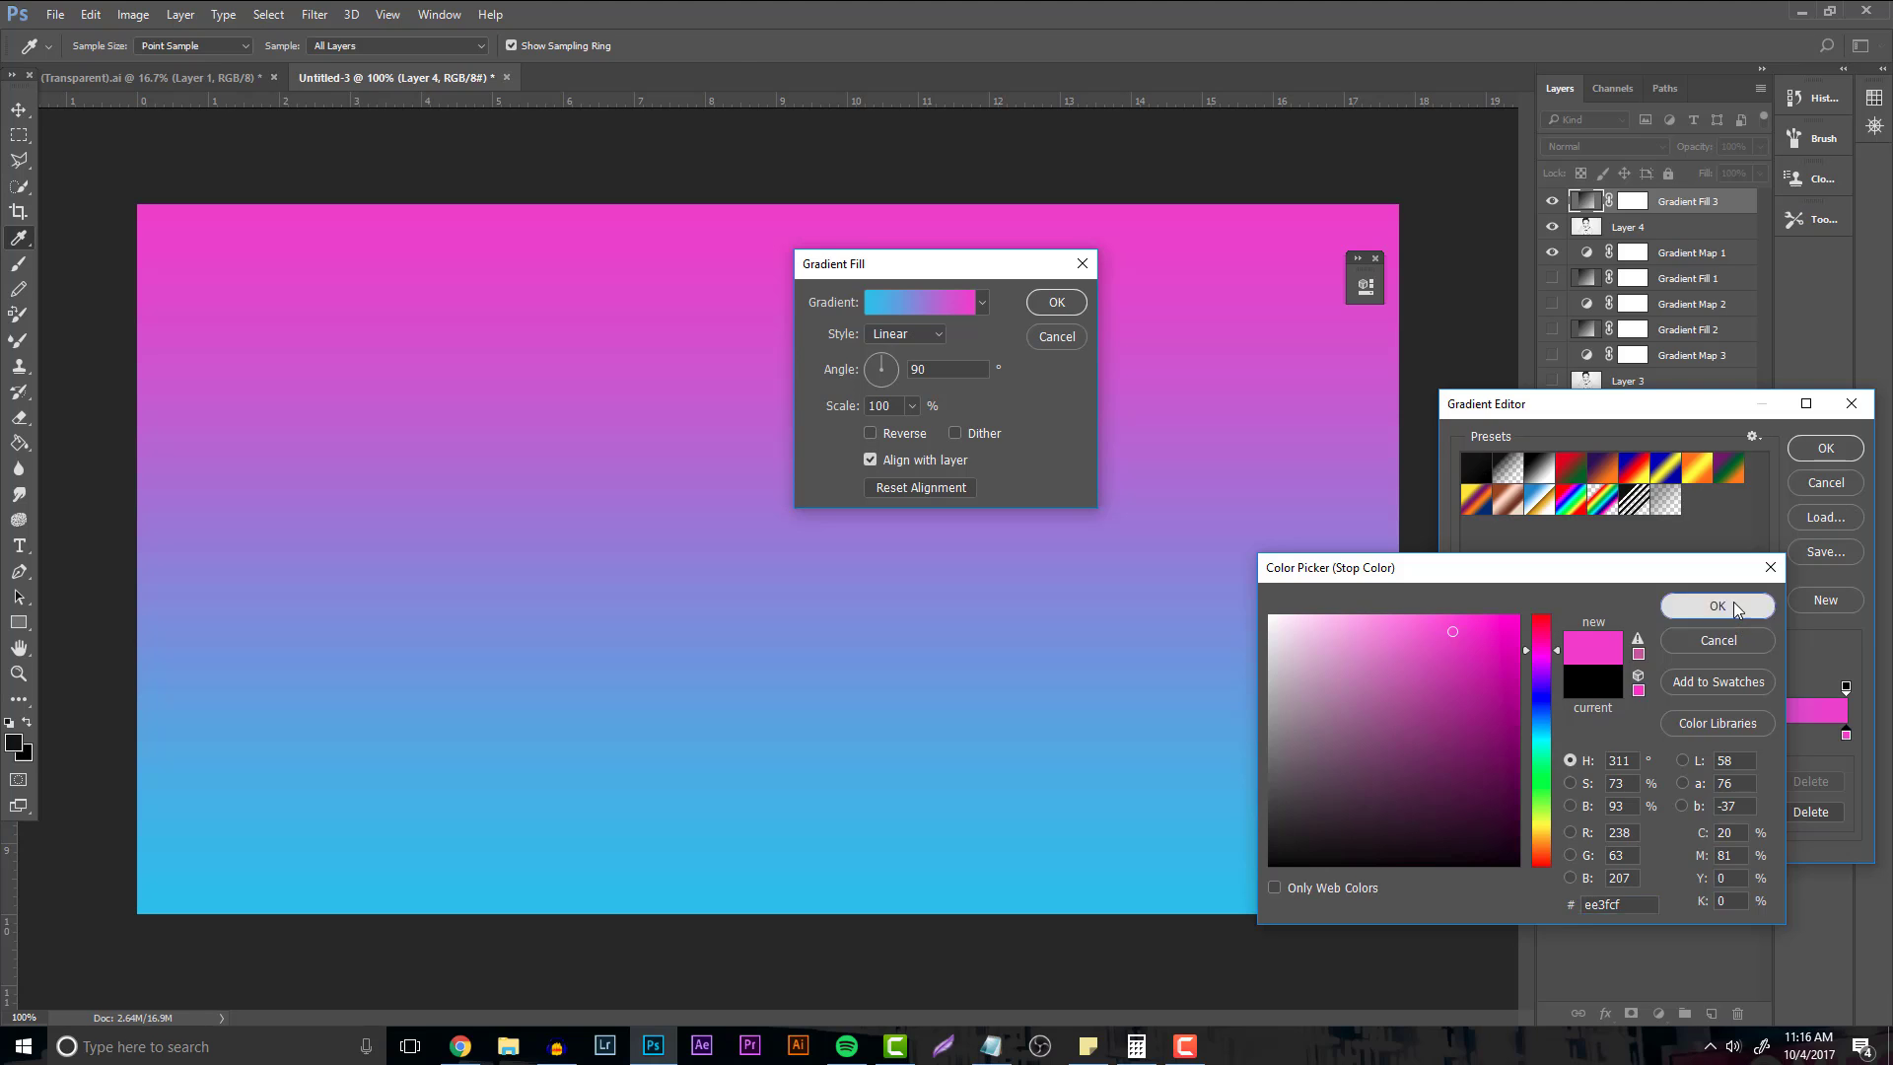
{"action": "left_click", "coordinate": [1725, 604]}
{"action": "left_click", "coordinate": [1826, 449]}
Set the Gradient Fill angle to 0°.
{"action": "left_click", "coordinate": [894, 371]}
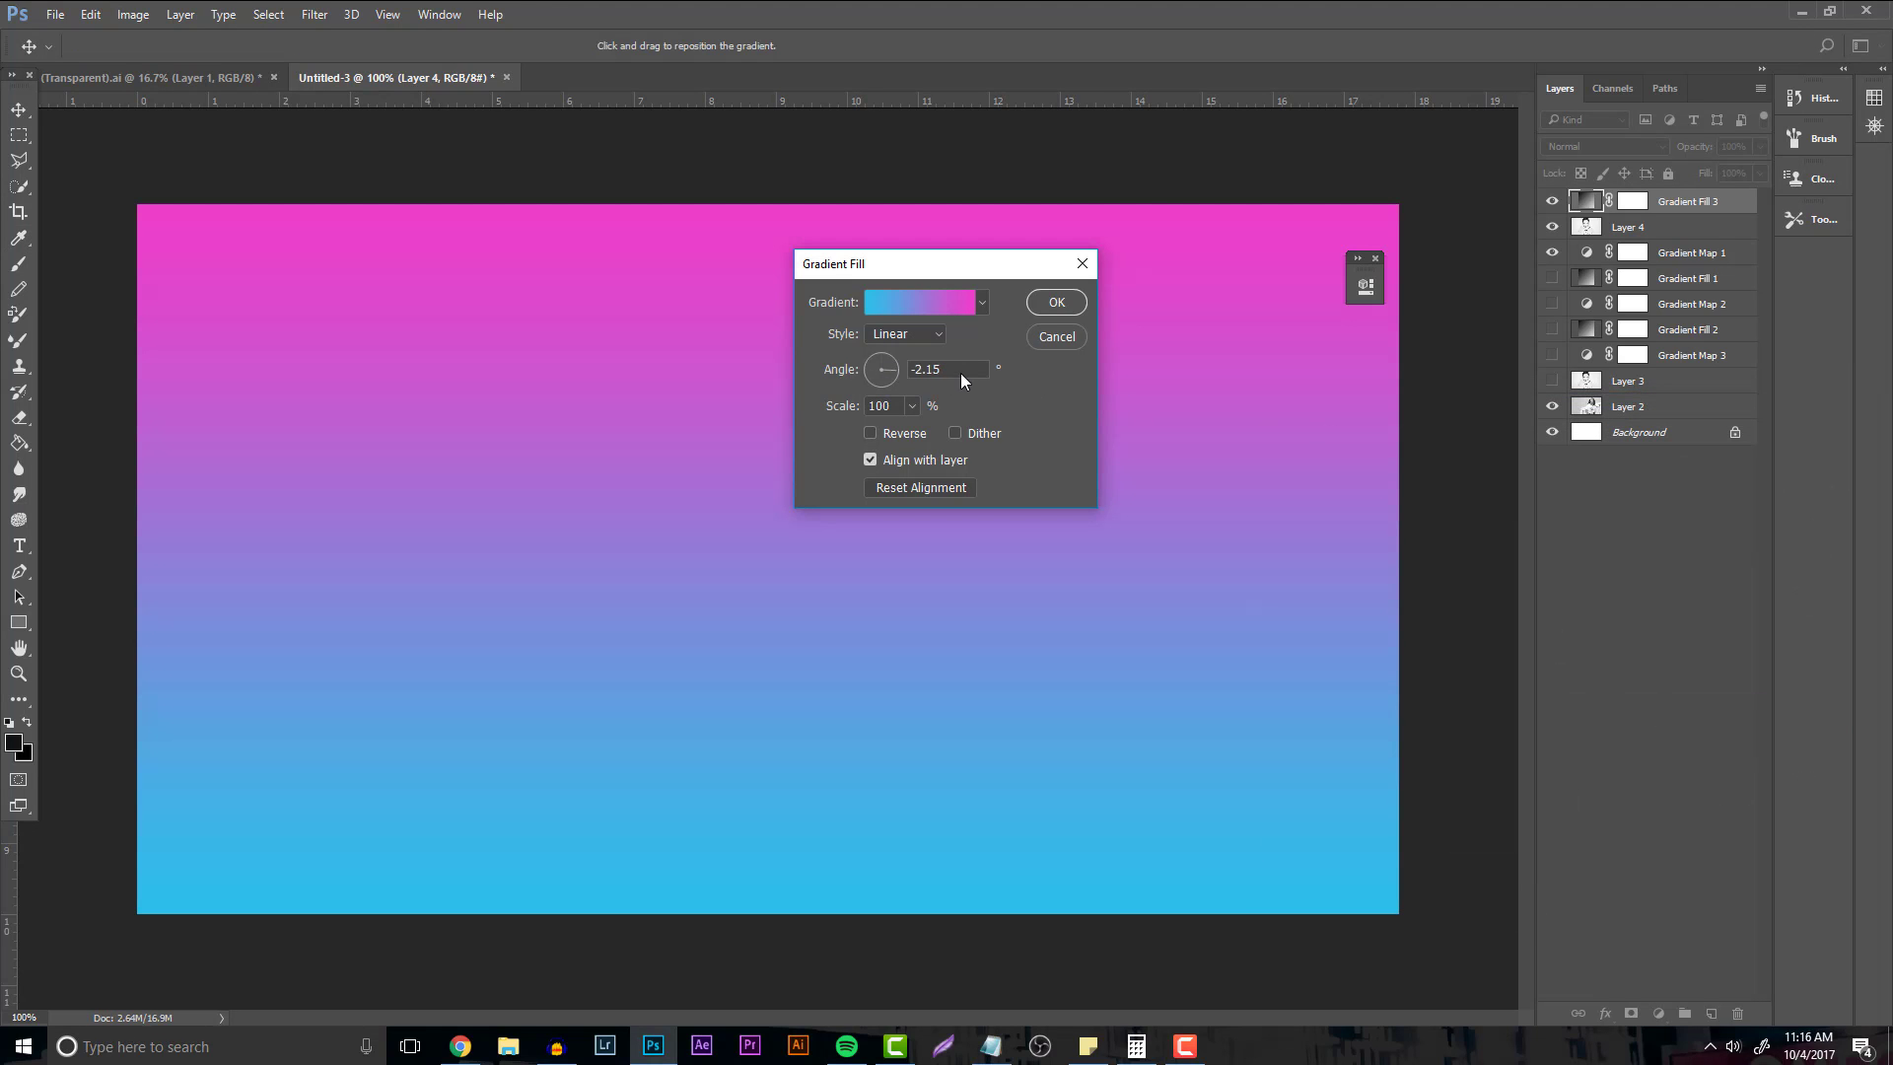
{"action": "double_click", "coordinate": [965, 370]}
{"action": "type", "text": "0"}
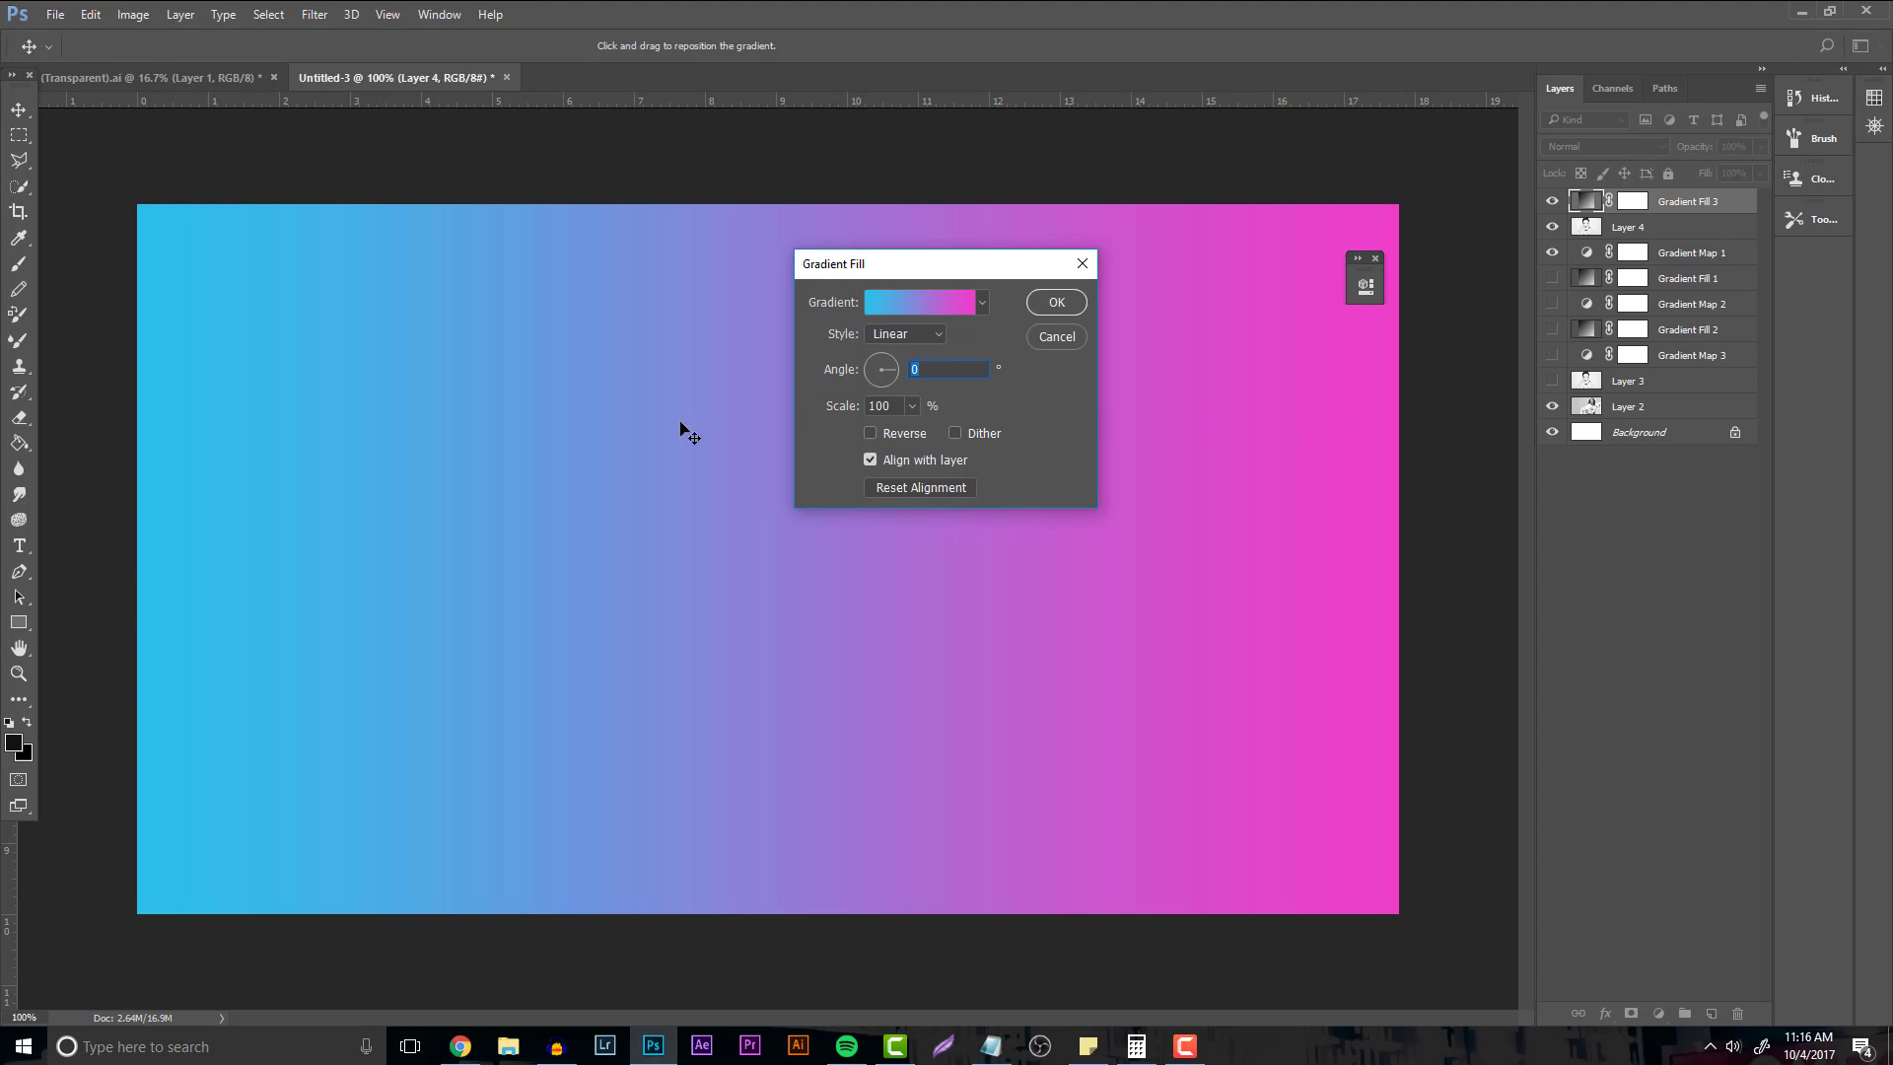
Apply the horizontal cyan-to-pink gradient fill and blend it in Lighten mode after trying Screen and Color Burn.
{"action": "left_click", "coordinate": [1070, 301]}
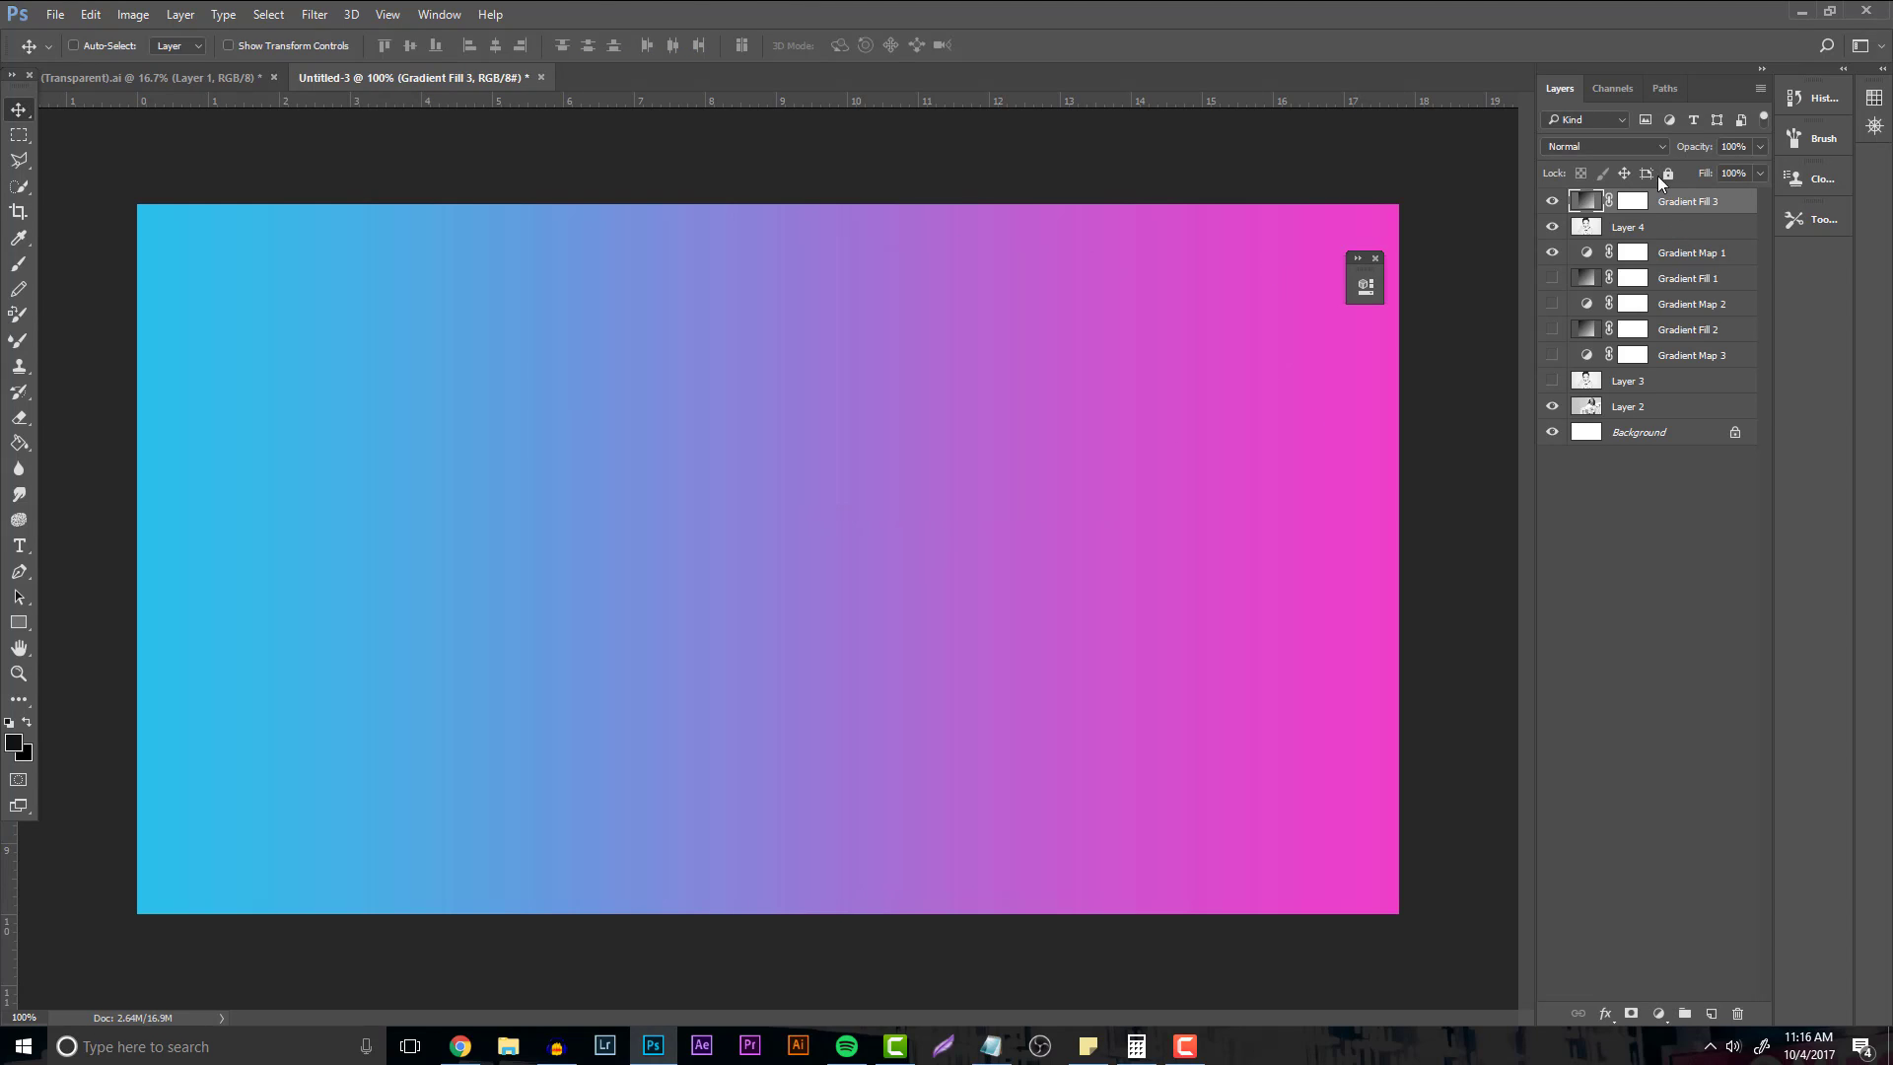
{"action": "left_click", "coordinate": [1601, 148]}
{"action": "left_click", "coordinate": [1570, 284]}
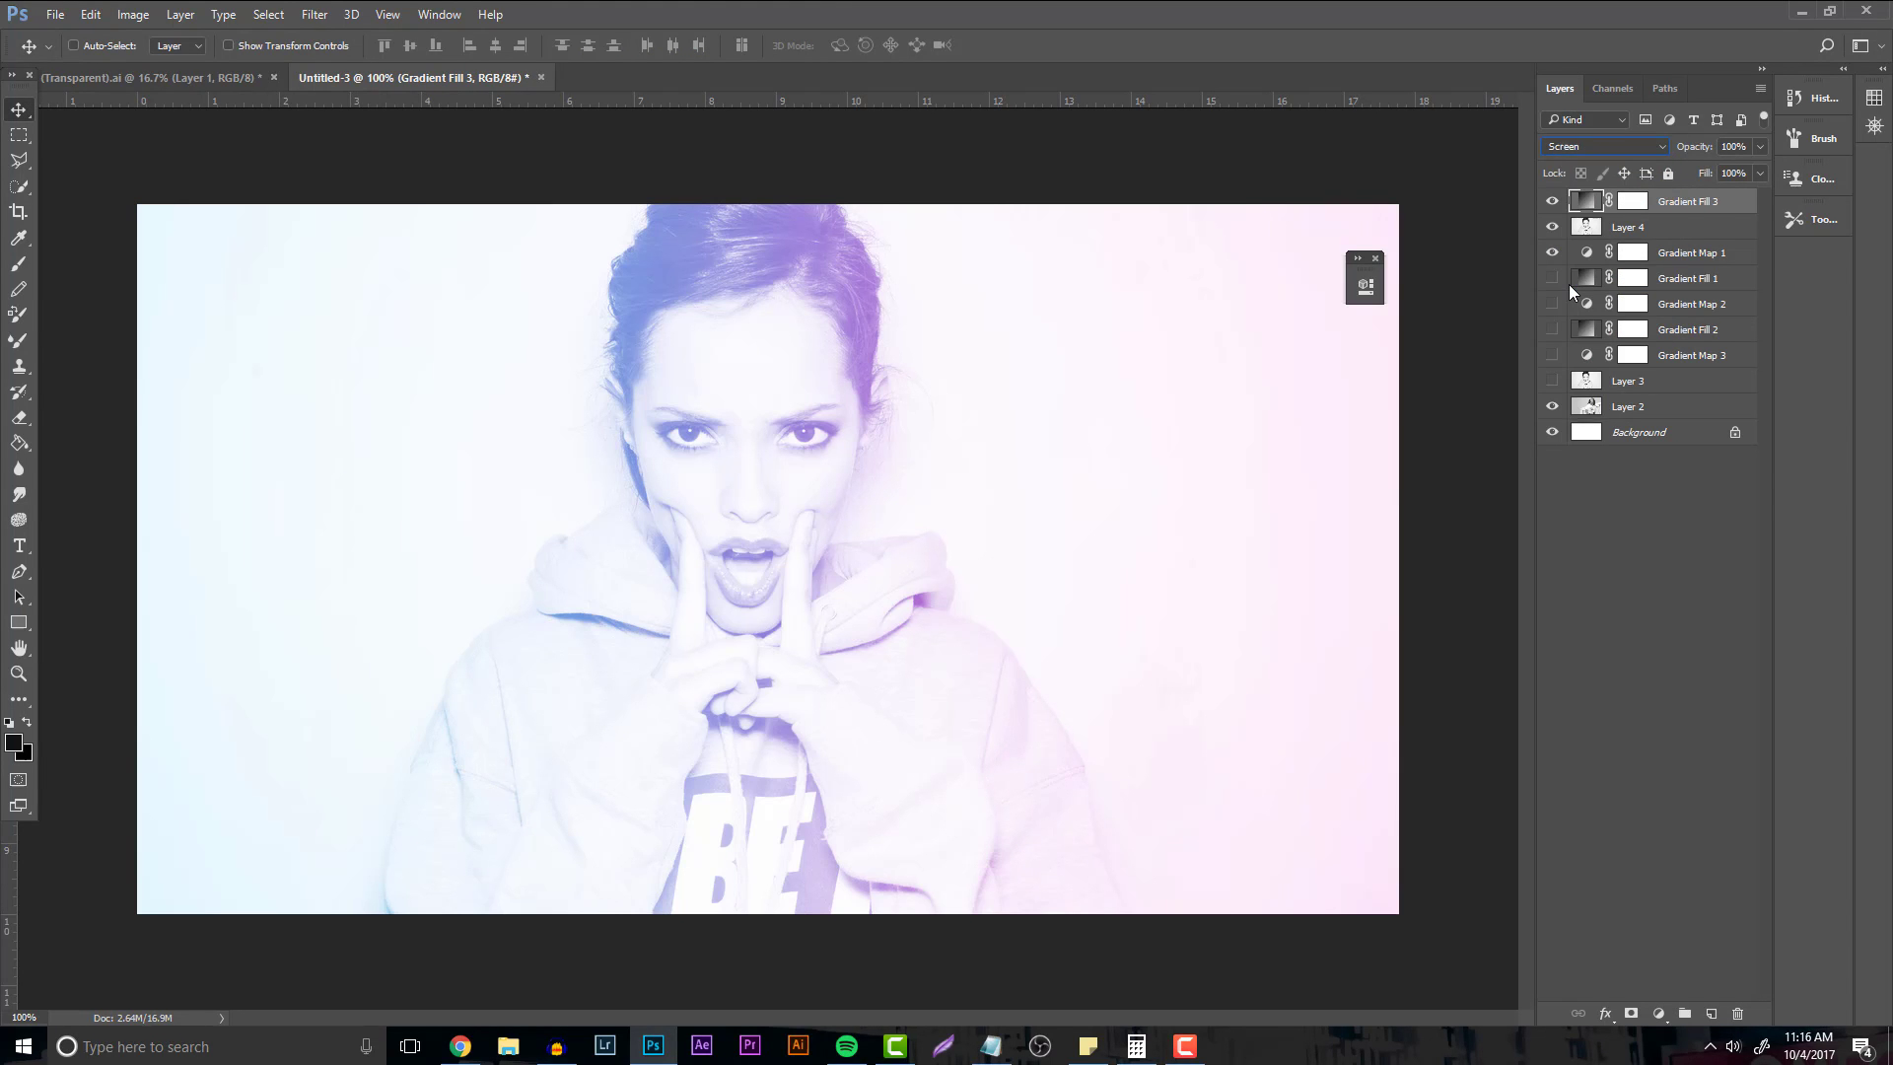
{"action": "left_click", "coordinate": [1578, 147]}
{"action": "left_click", "coordinate": [1593, 225]}
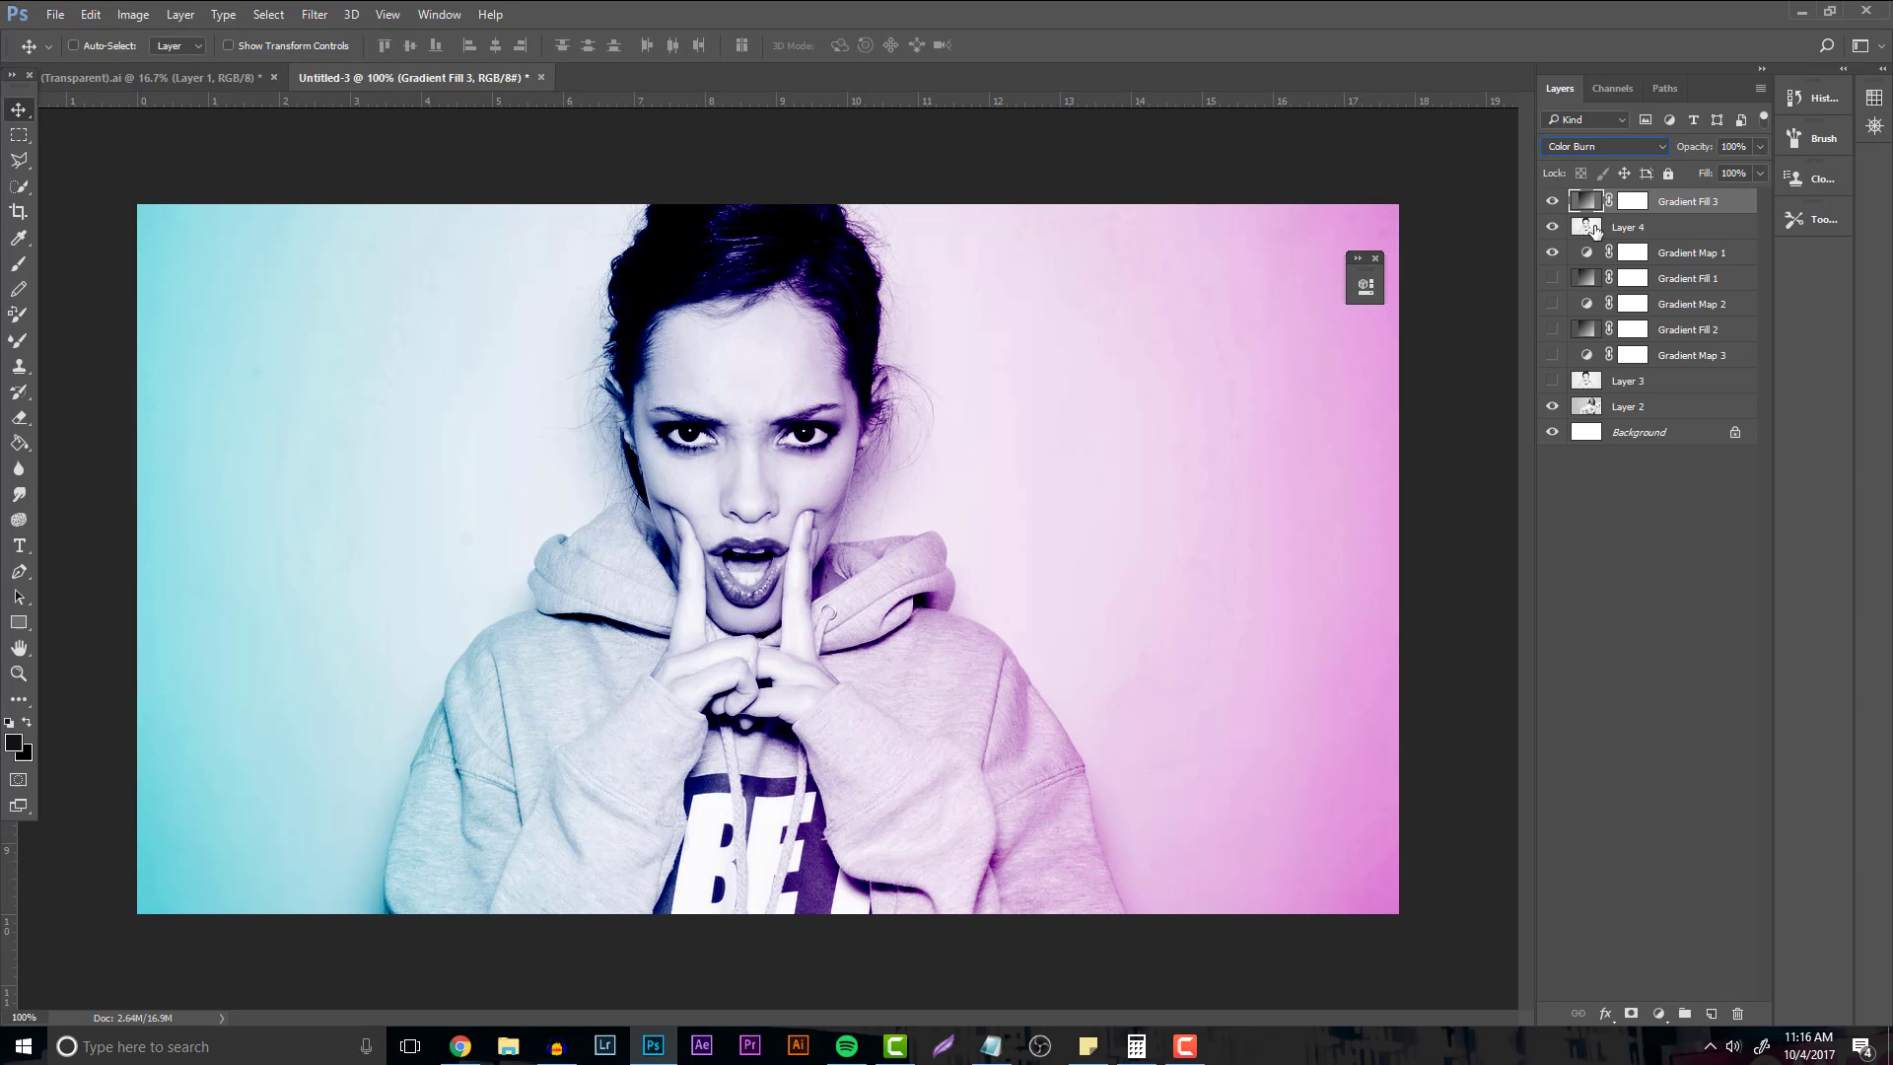
{"action": "key", "text": "Down"}
{"action": "key", "text": "Down"}
{"action": "key", "text": "Down"}
{"action": "key", "text": "Down"}
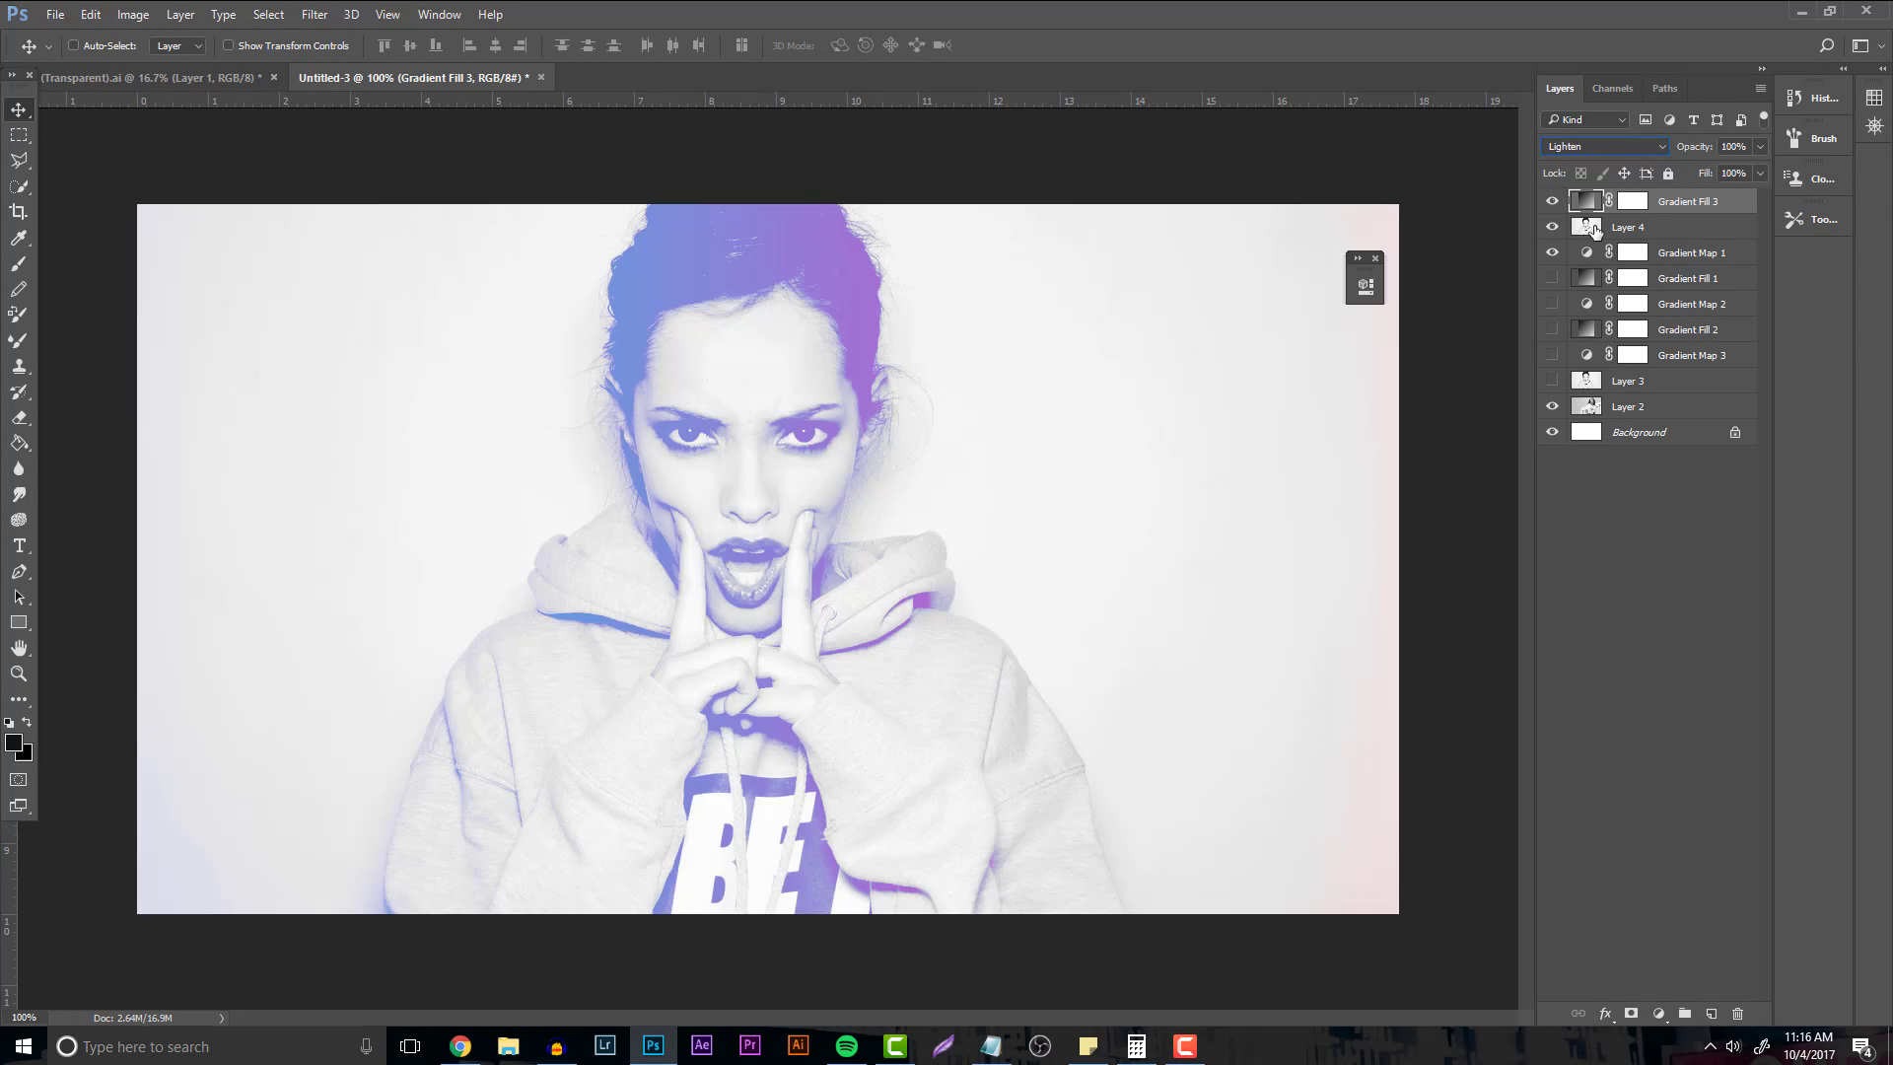
{"action": "key", "text": "Up"}
Hide Gradient Fill 3 and Layer 4, then drag the black logo in from the .ai document.
{"action": "left_click", "coordinate": [1552, 201]}
{"action": "left_click", "coordinate": [1552, 228]}
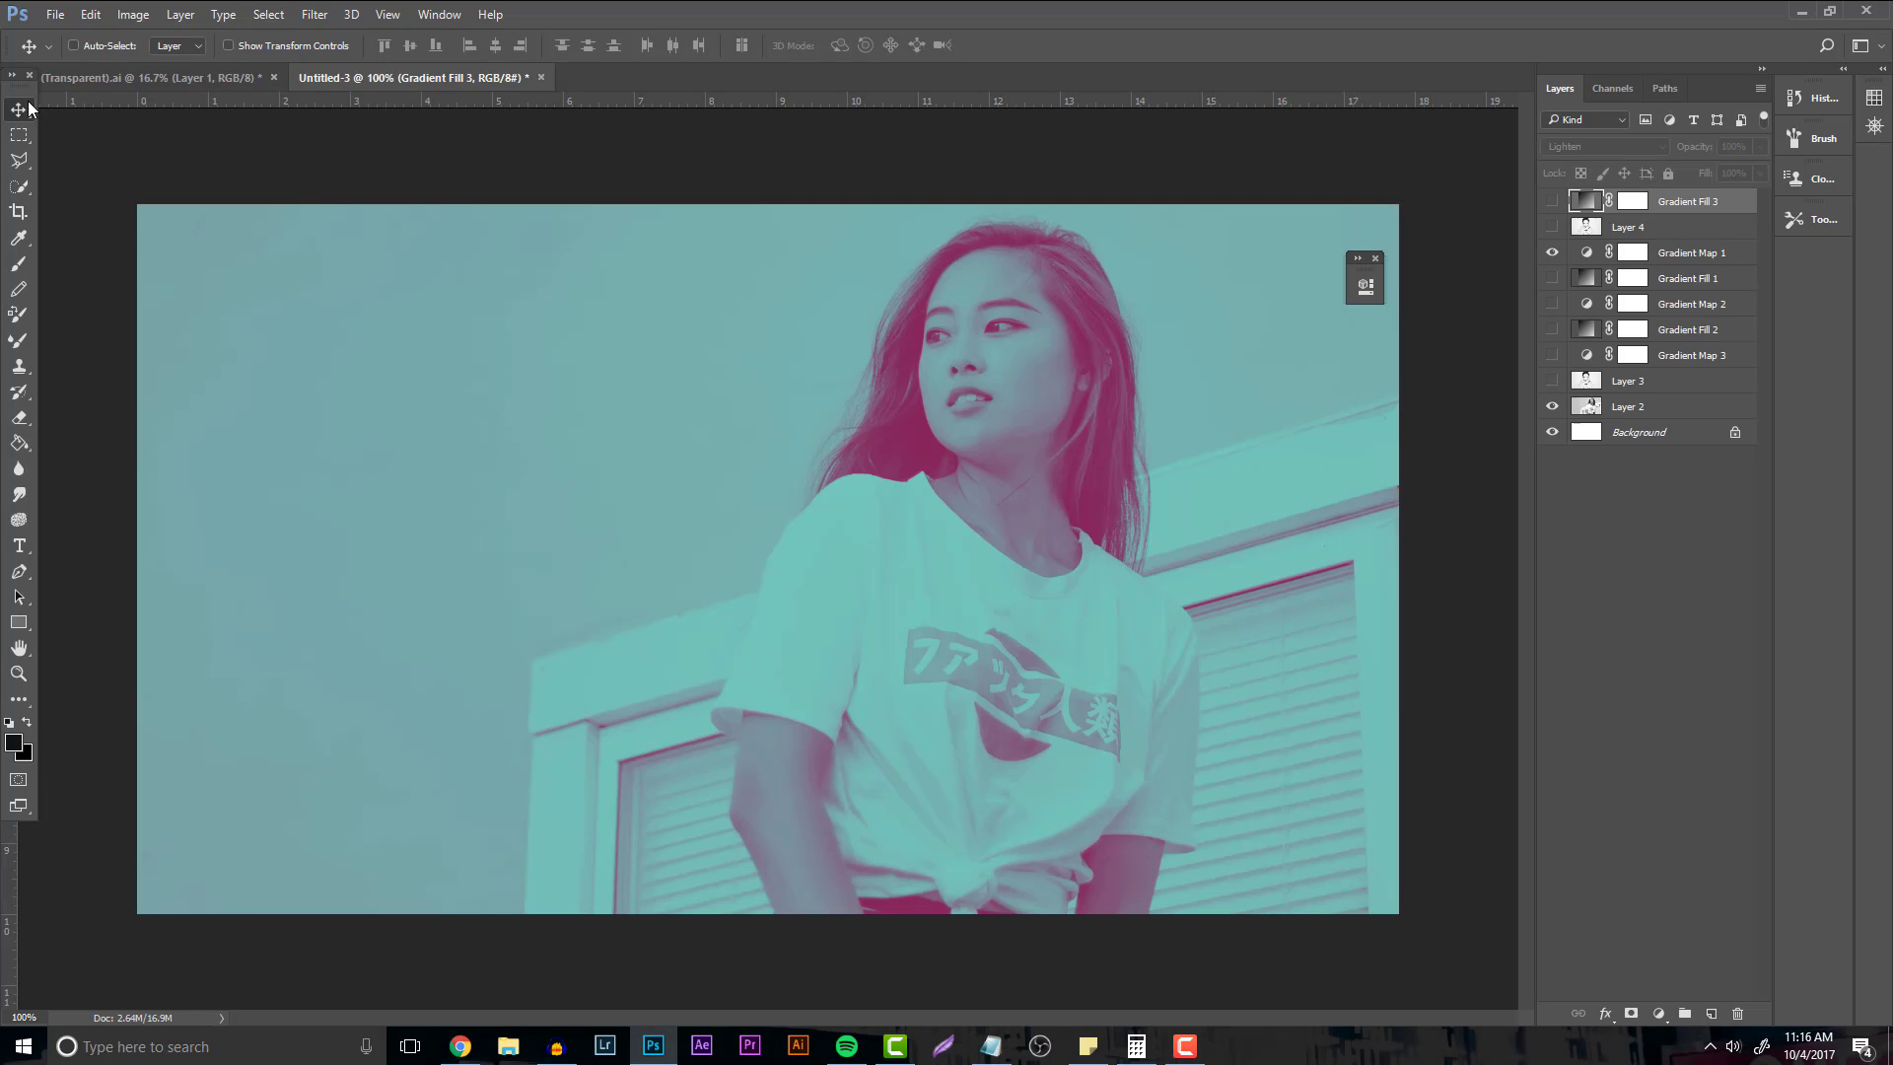
{"action": "left_click", "coordinate": [115, 81]}
{"action": "left_click_drag", "start_coordinate": [669, 301], "coordinate": [583, 231]}
Scale the logo to about 58% at the lower right and set its fill to 0%.
{"action": "key", "text": "ctrl+t"}
{"action": "left_click_drag", "start_coordinate": [305, 287], "coordinate": [908, 515]}
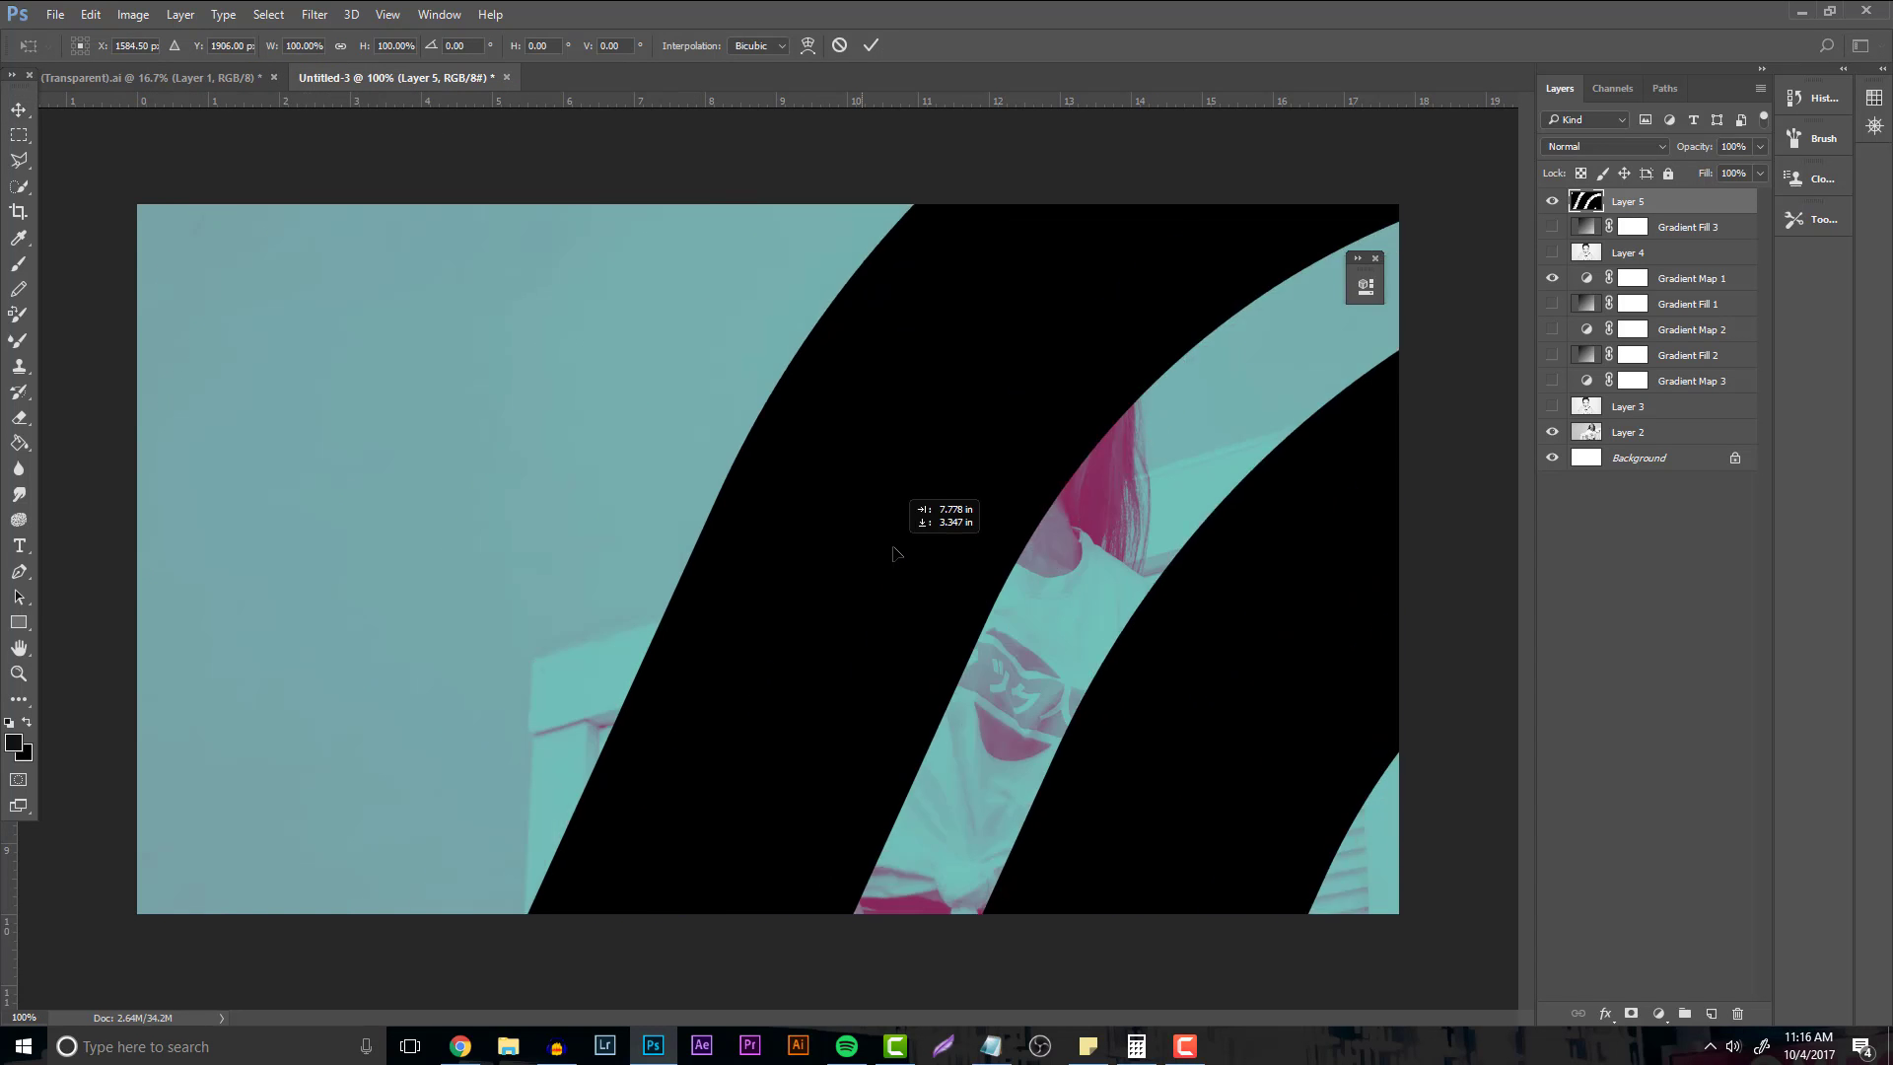
{"action": "left_click_drag", "start_coordinate": [654, 397], "coordinate": [908, 602]}
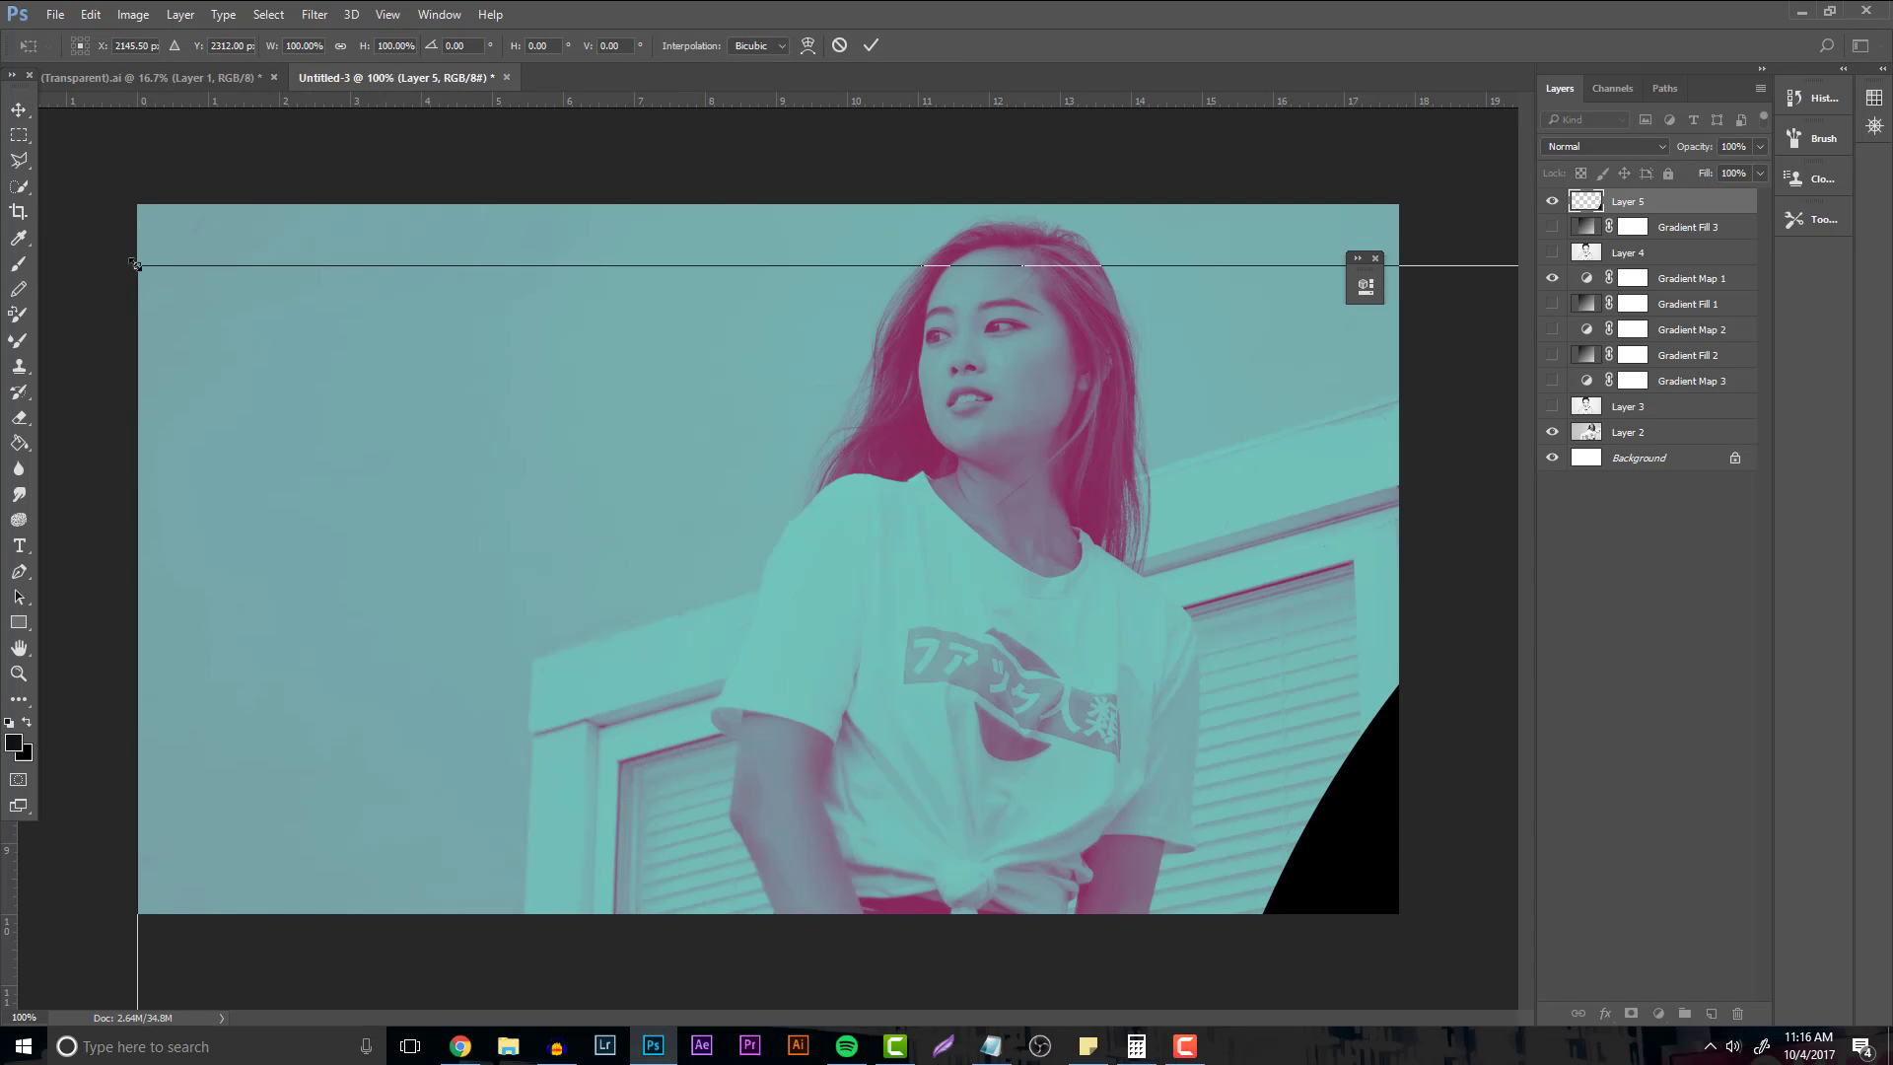
{"action": "left_click_drag", "start_coordinate": [137, 266], "coordinate": [751, 909]}
{"action": "left_click_drag", "start_coordinate": [941, 887], "coordinate": [1157, 482]}
{"action": "key", "text": "Return"}
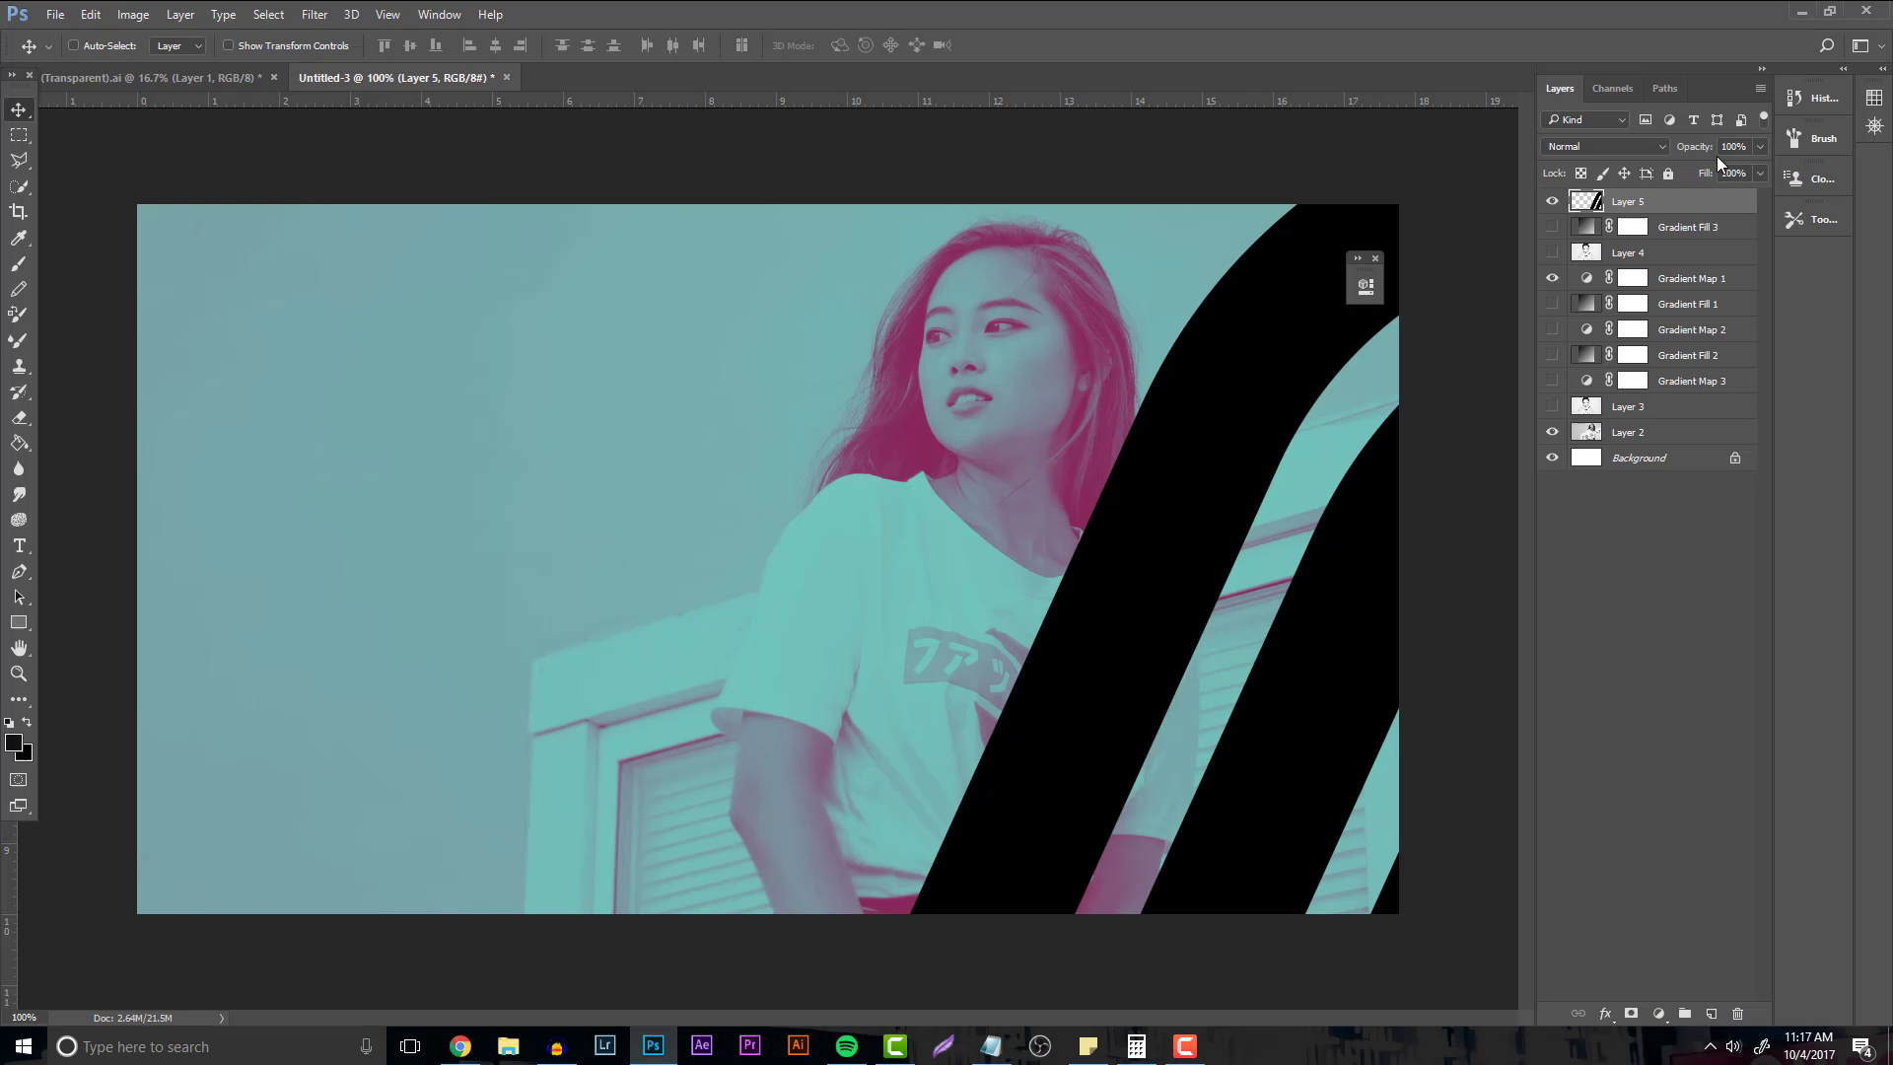
{"action": "left_click_drag", "start_coordinate": [1761, 177], "coordinate": [1629, 199]}
Give Layer 5 an 8 px white Soft Light stroke and nudge the outline arcs into position.
{"action": "right_click", "coordinate": [1629, 199]}
{"action": "left_click", "coordinate": [1501, 119]}
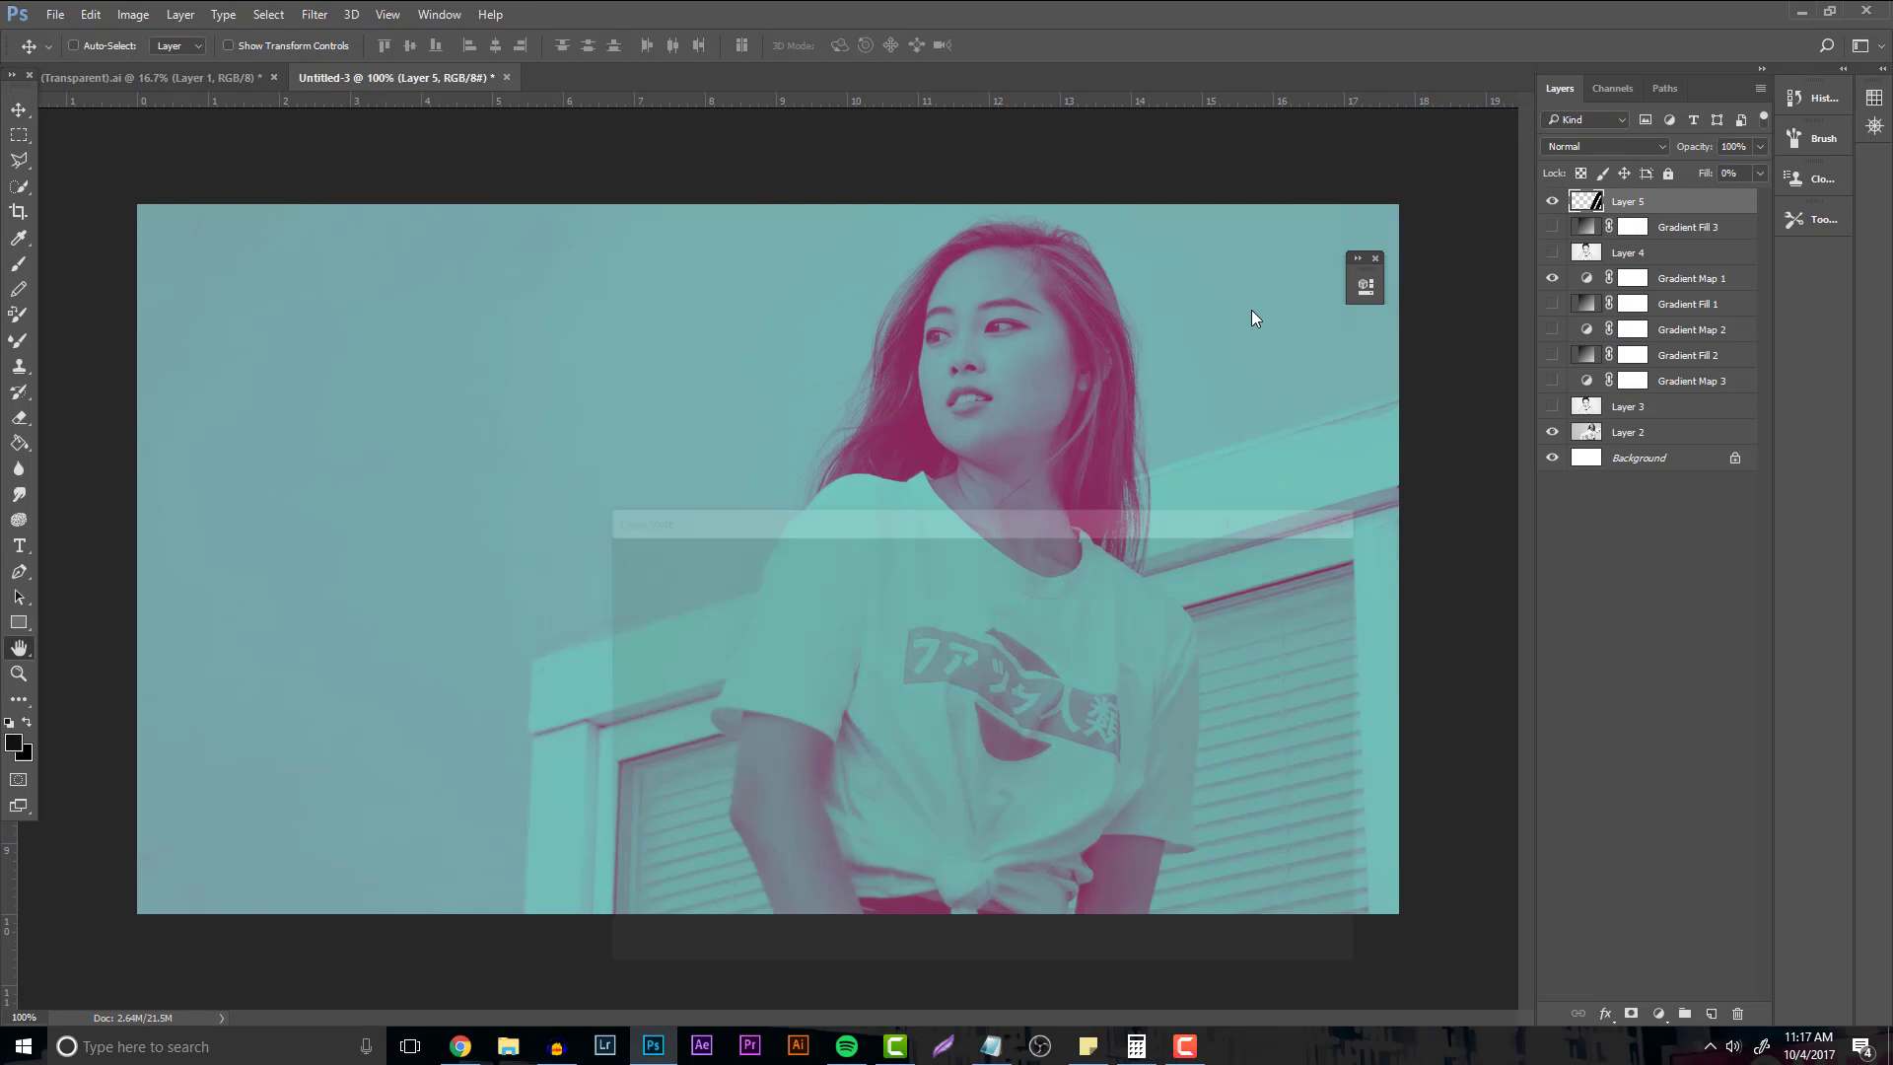
{"action": "left_click", "coordinate": [676, 684]}
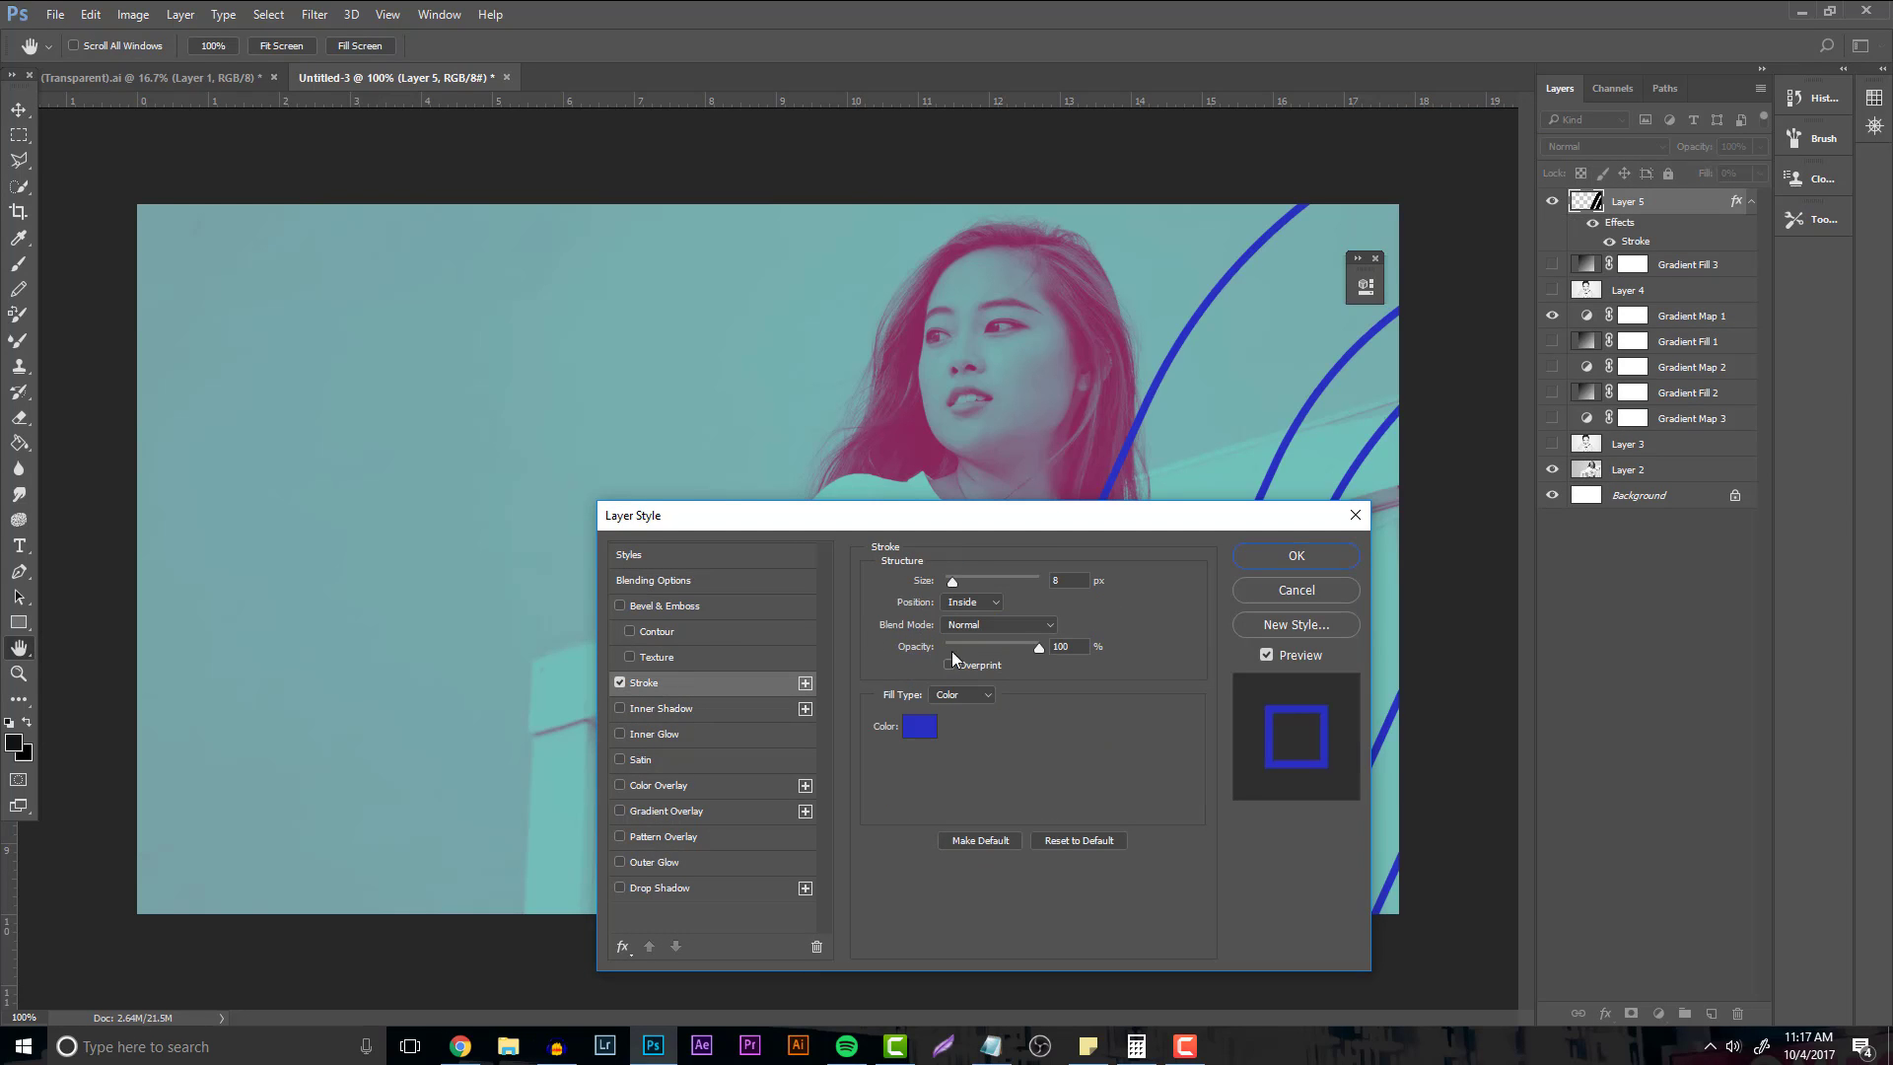
{"action": "left_click", "coordinate": [919, 726]}
{"action": "left_click", "coordinate": [1272, 592]}
{"action": "left_click", "coordinate": [1692, 612]}
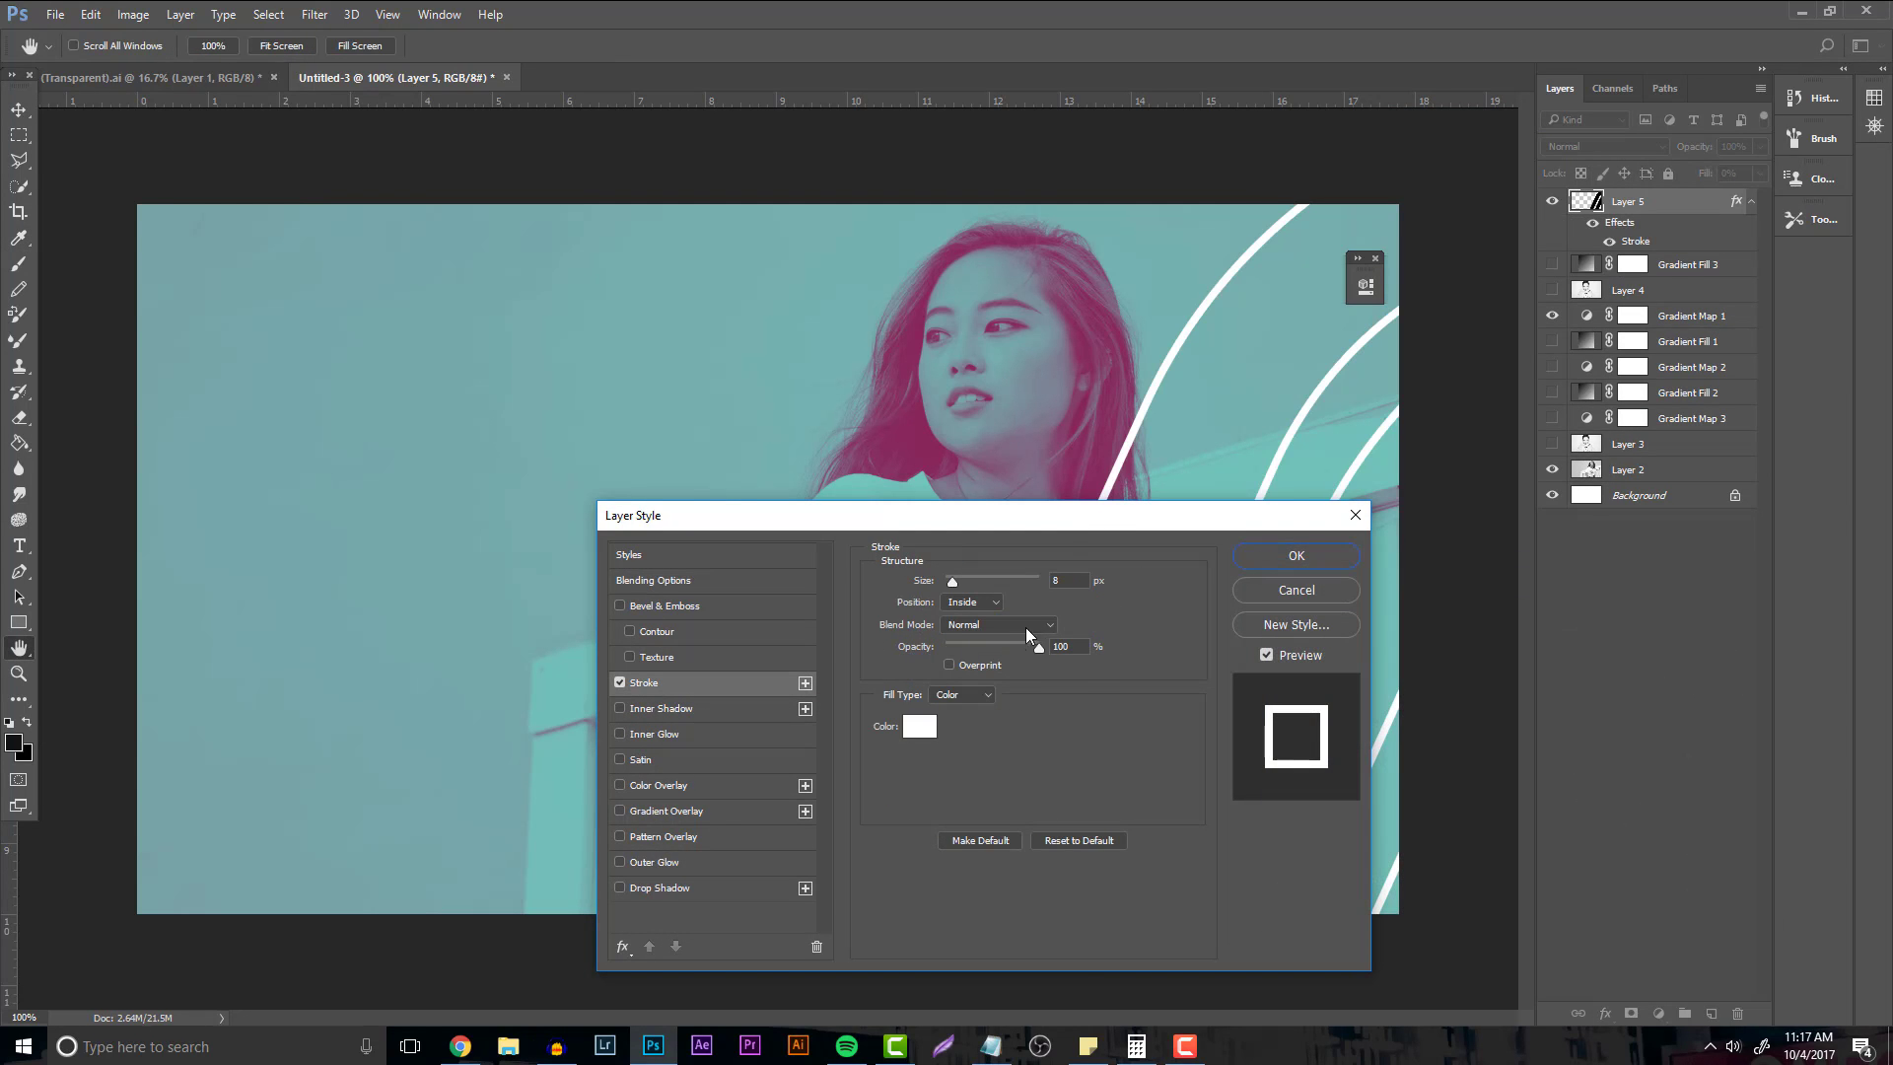
{"action": "left_click", "coordinate": [1026, 632]}
{"action": "left_click", "coordinate": [991, 826]}
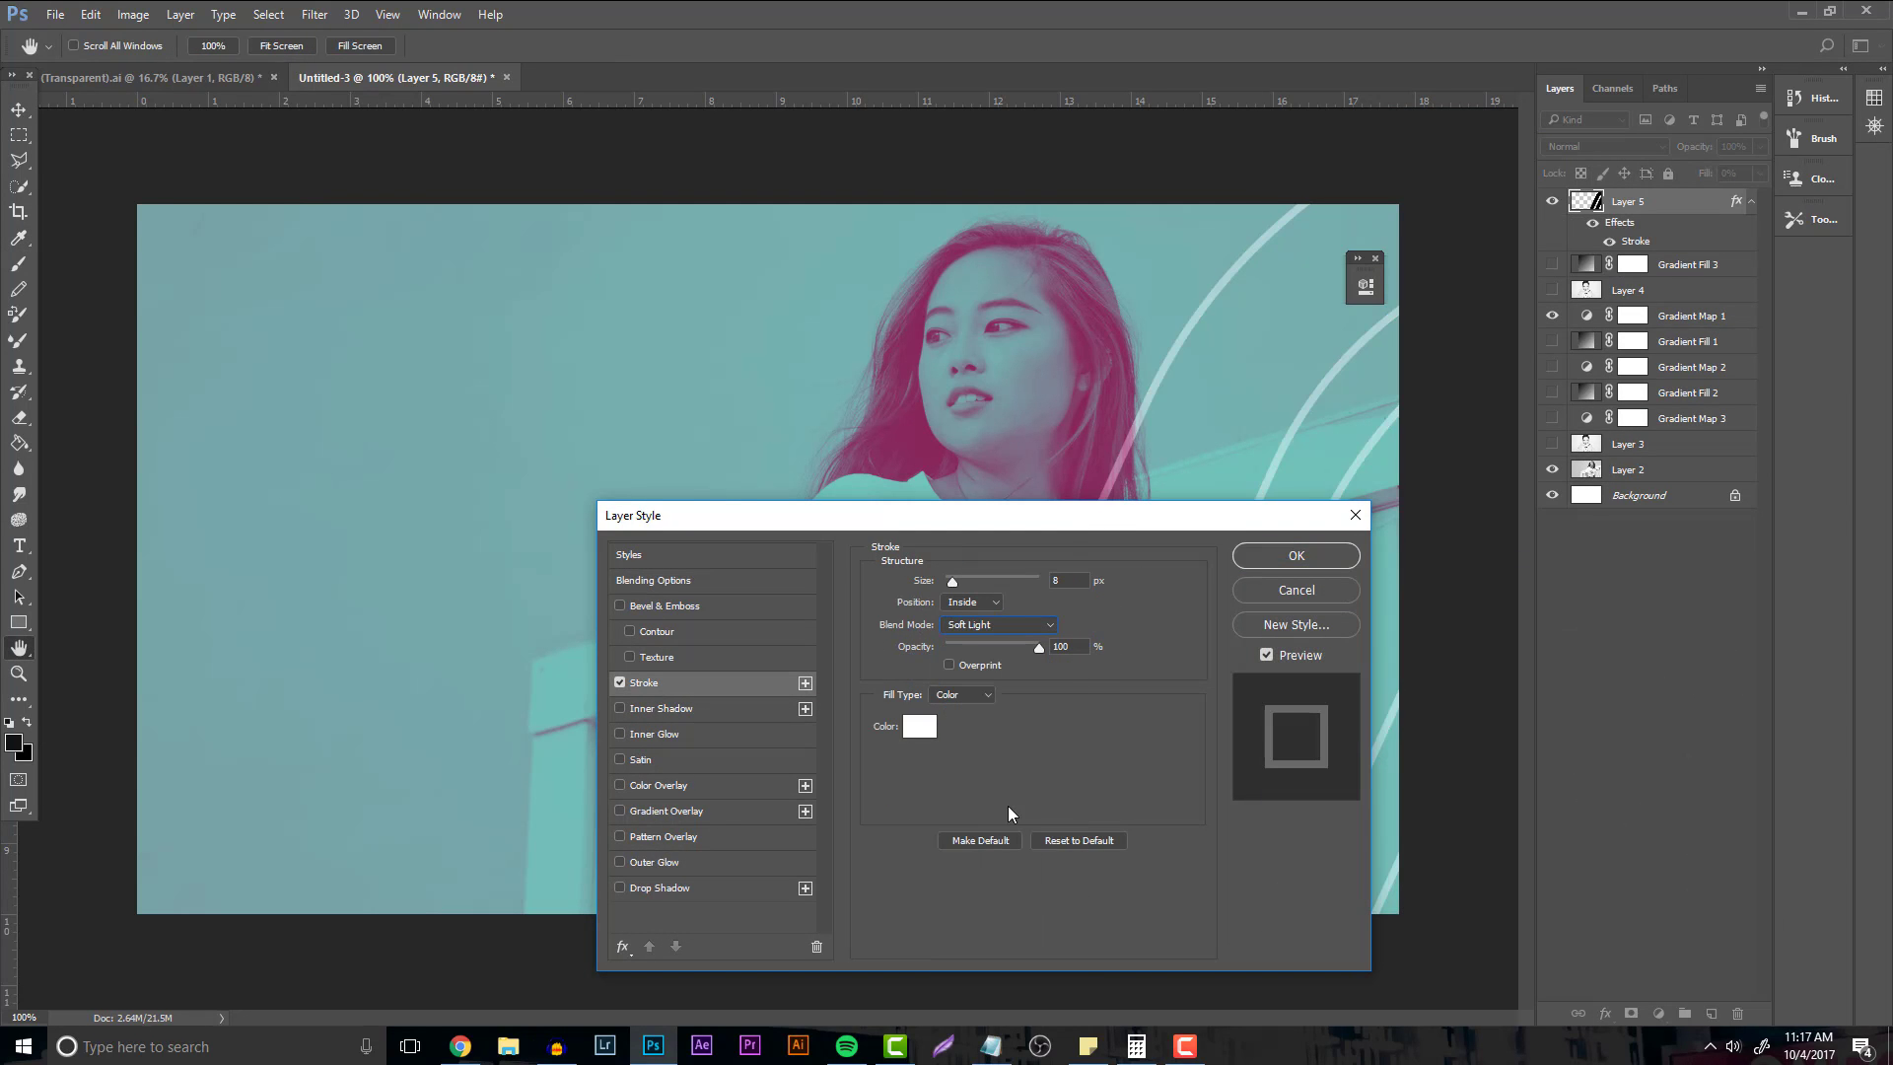
{"action": "left_click", "coordinate": [1327, 560]}
{"action": "left_click_drag", "start_coordinate": [1198, 698], "coordinate": [1264, 728]}
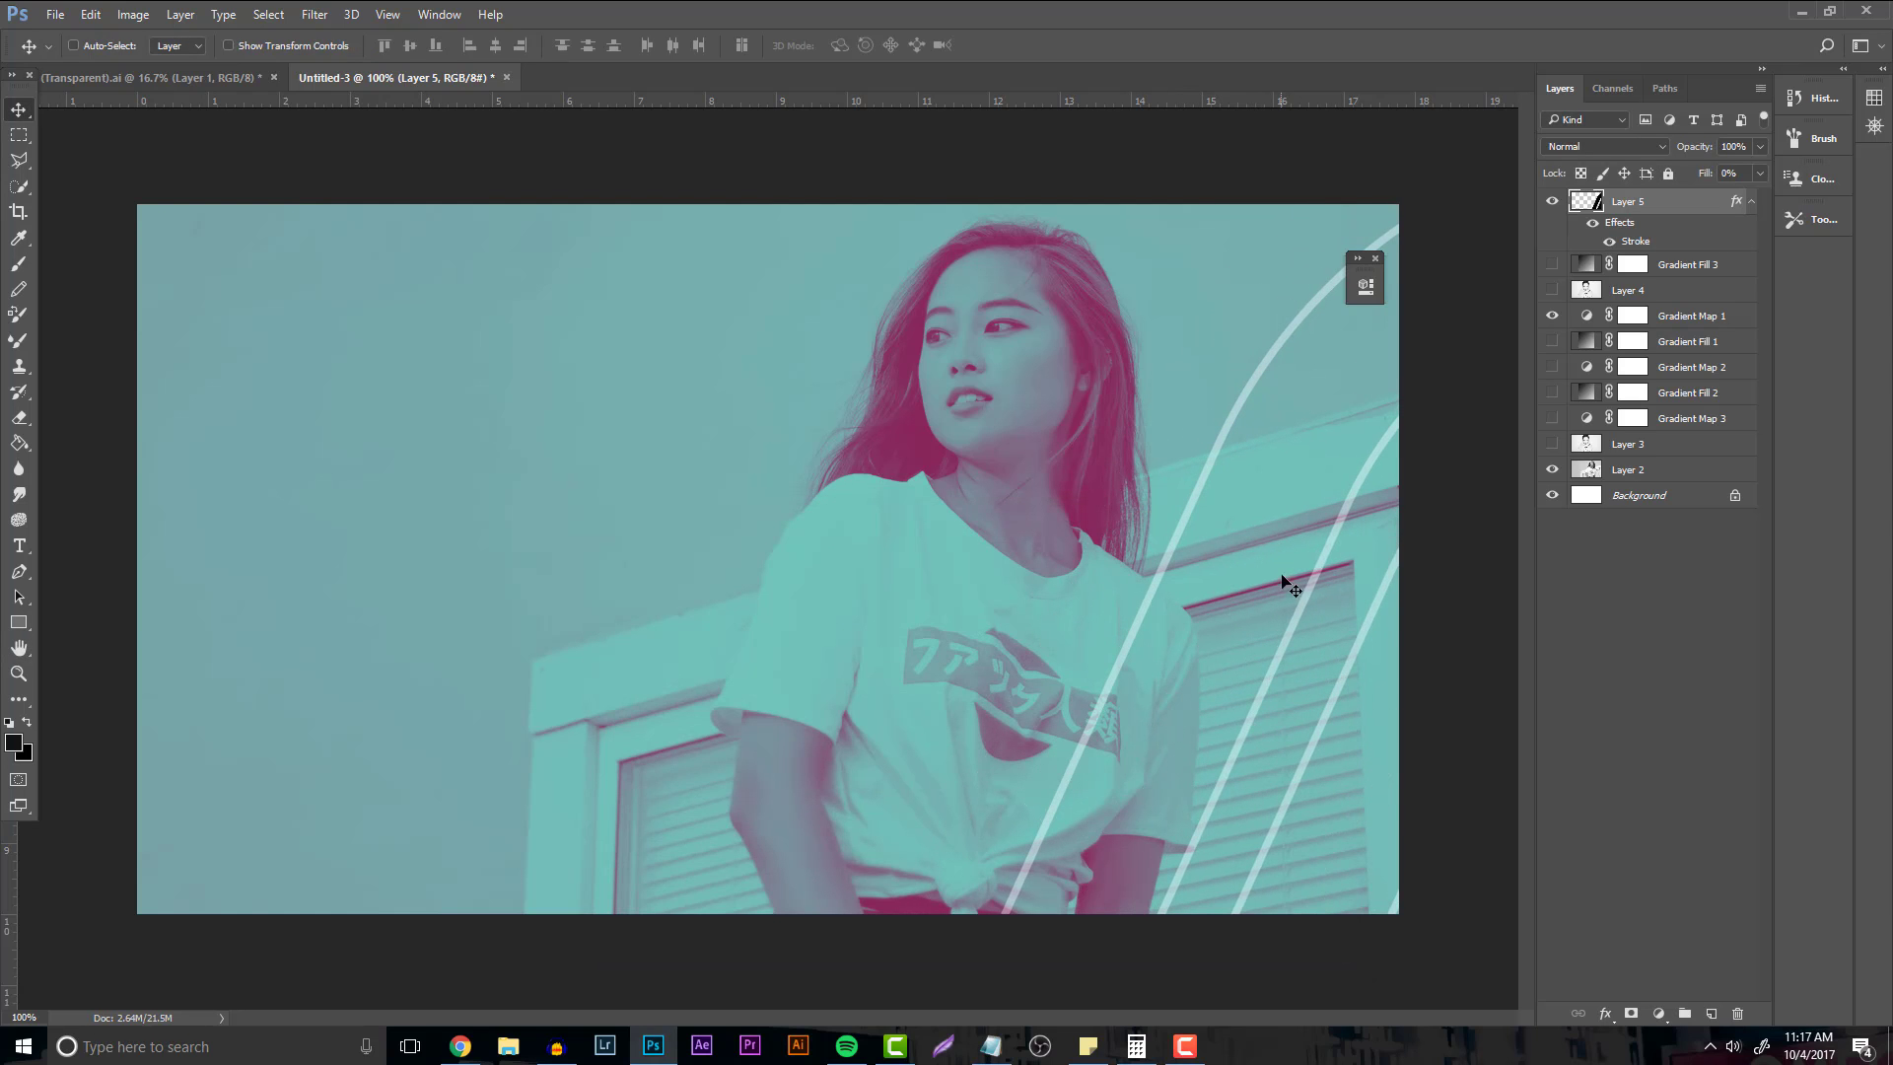
{"action": "left_click_drag", "start_coordinate": [1286, 585], "coordinate": [1306, 597]}
Duplicate the outline layer, scale the copy to about 63%, and place it along the top-left edge.
{"action": "key", "text": "ctrl+j"}
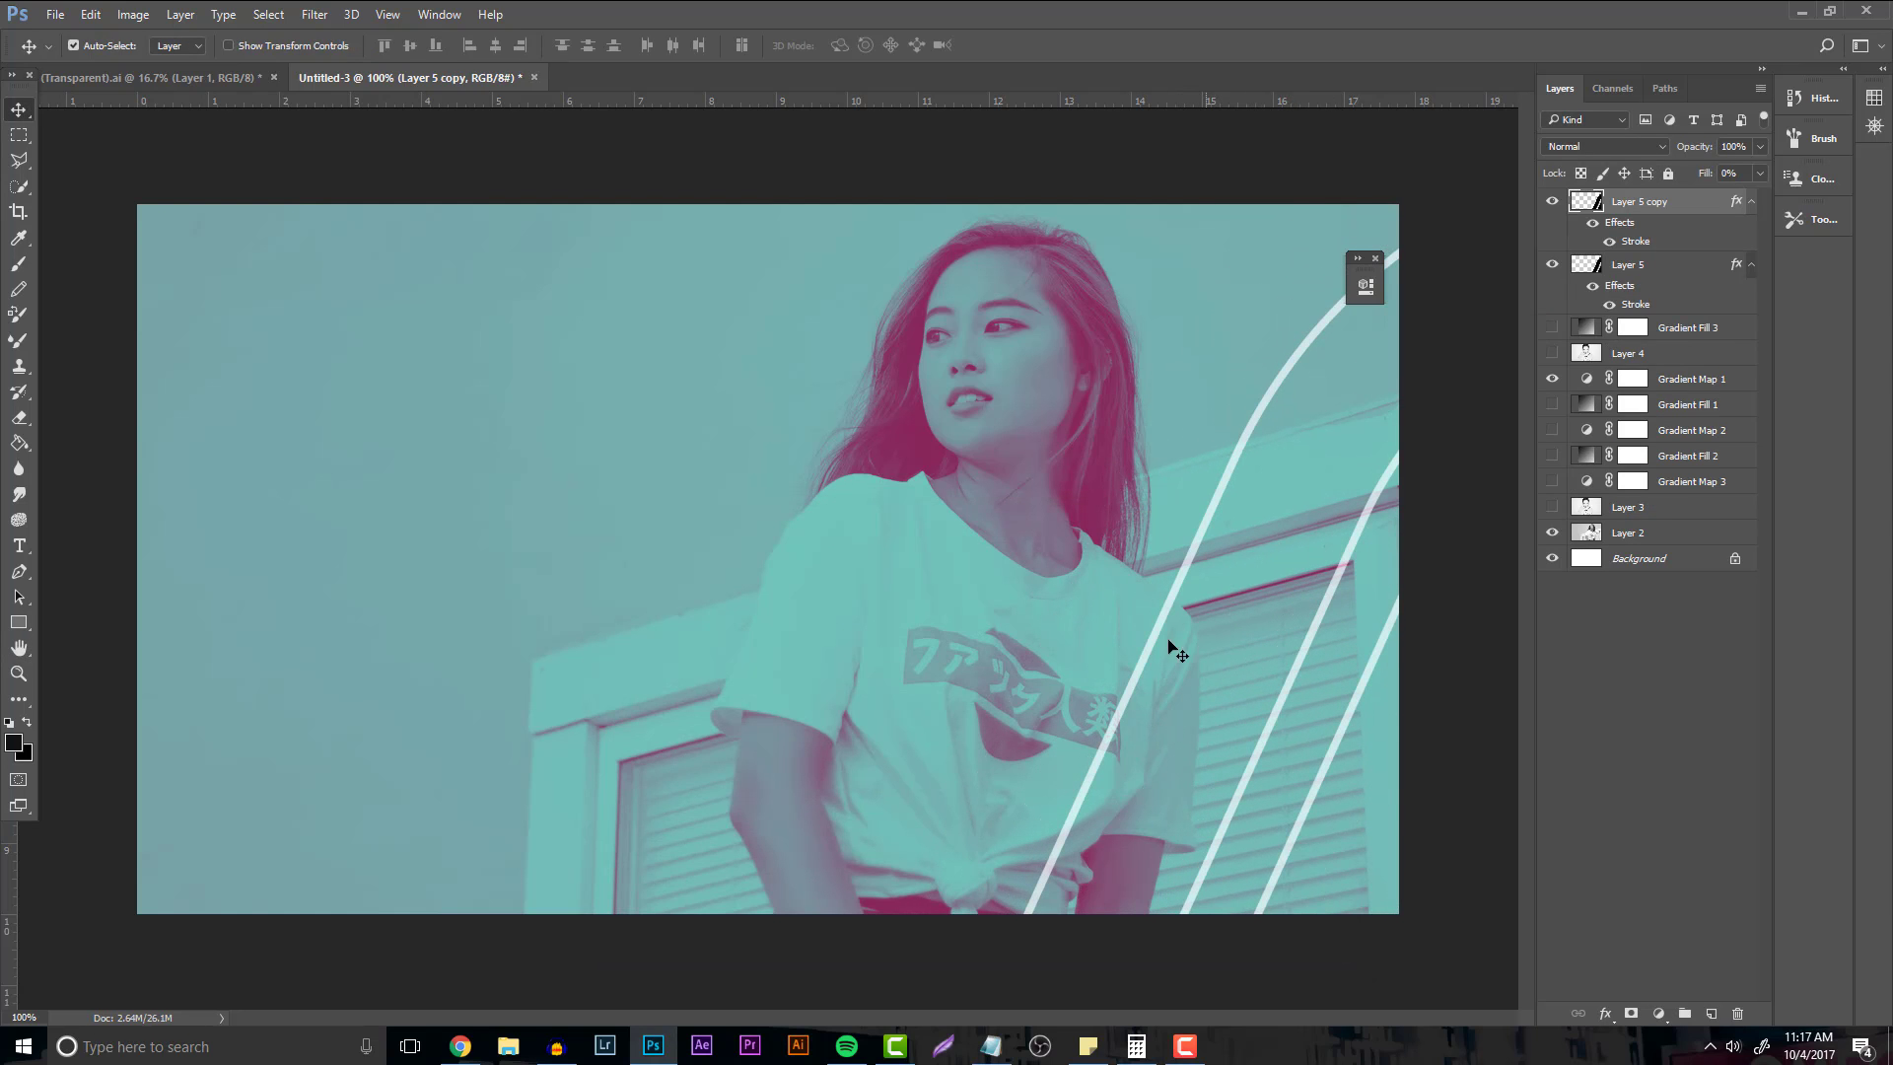
{"action": "key", "text": "ctrl+t"}
{"action": "left_click_drag", "start_coordinate": [655, 139], "coordinate": [1056, 557]}
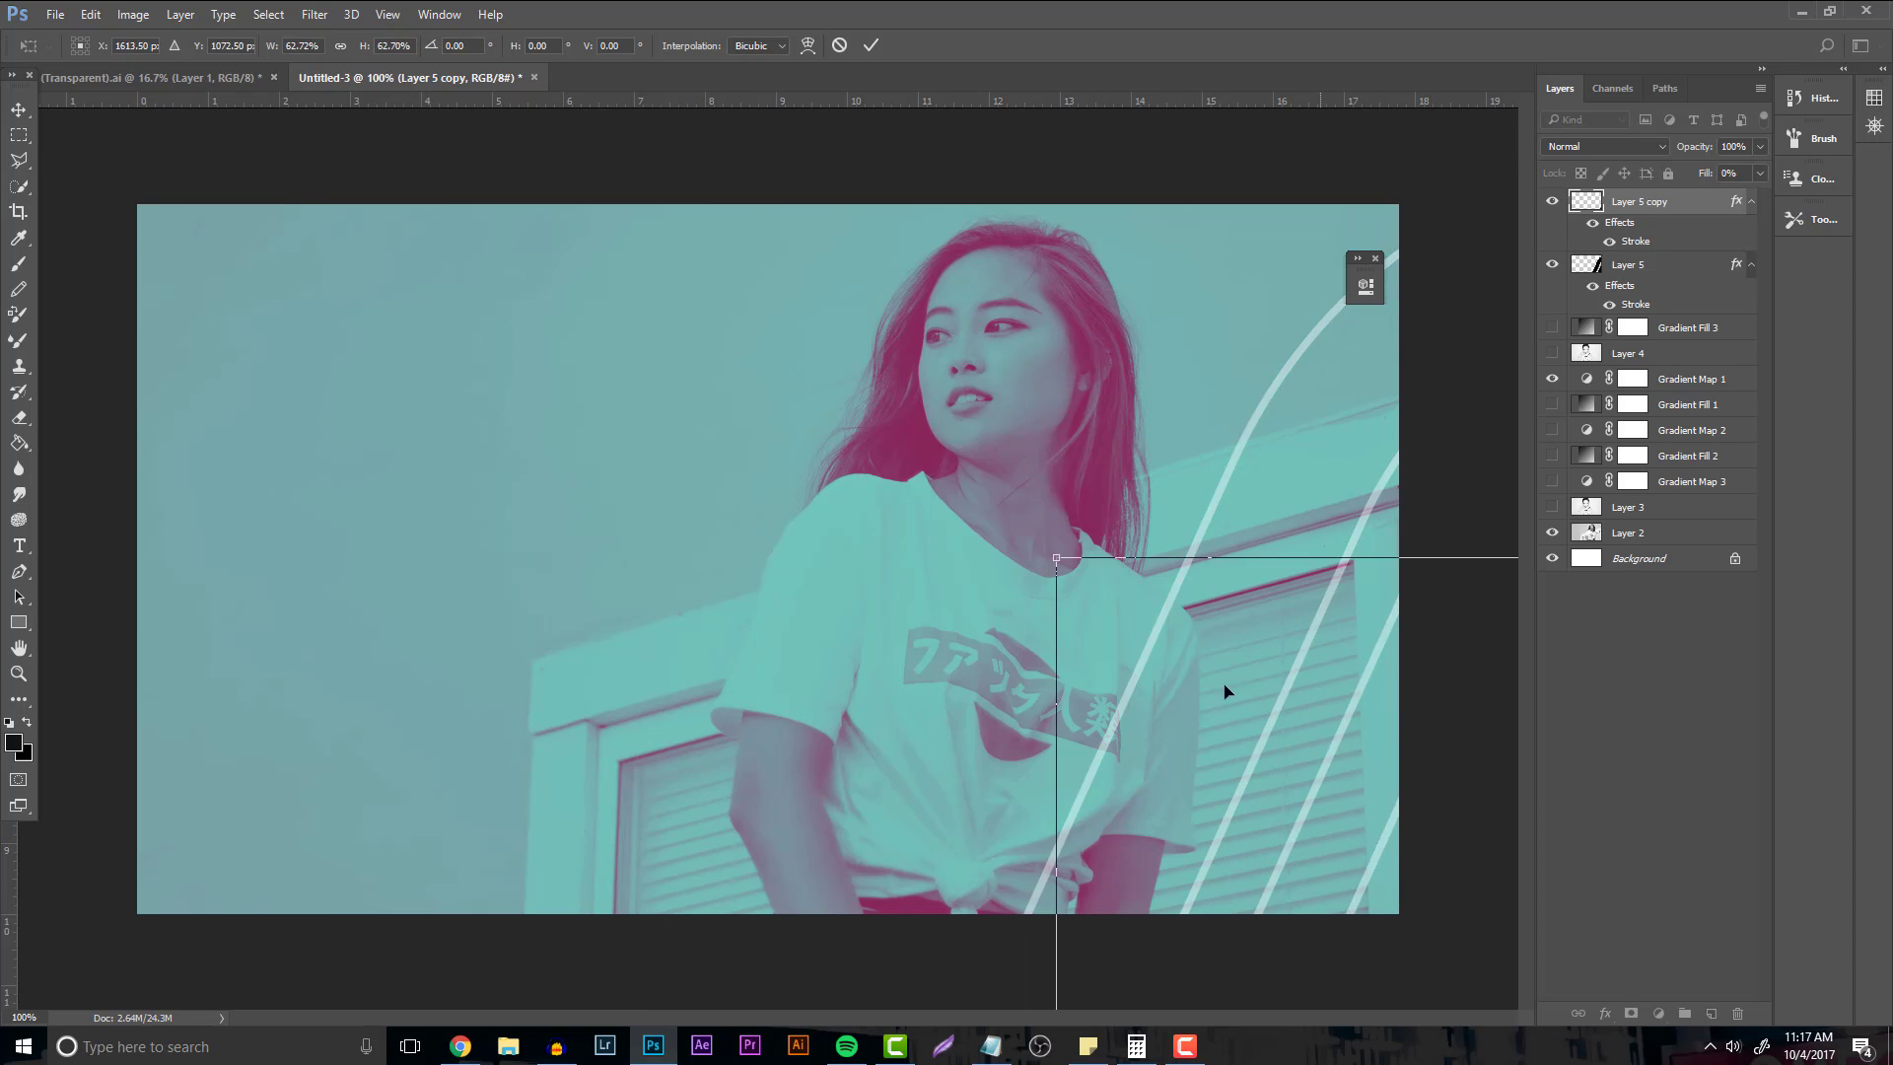
{"action": "left_click_drag", "start_coordinate": [1225, 691], "coordinate": [672, 337]}
{"action": "key", "text": "Return"}
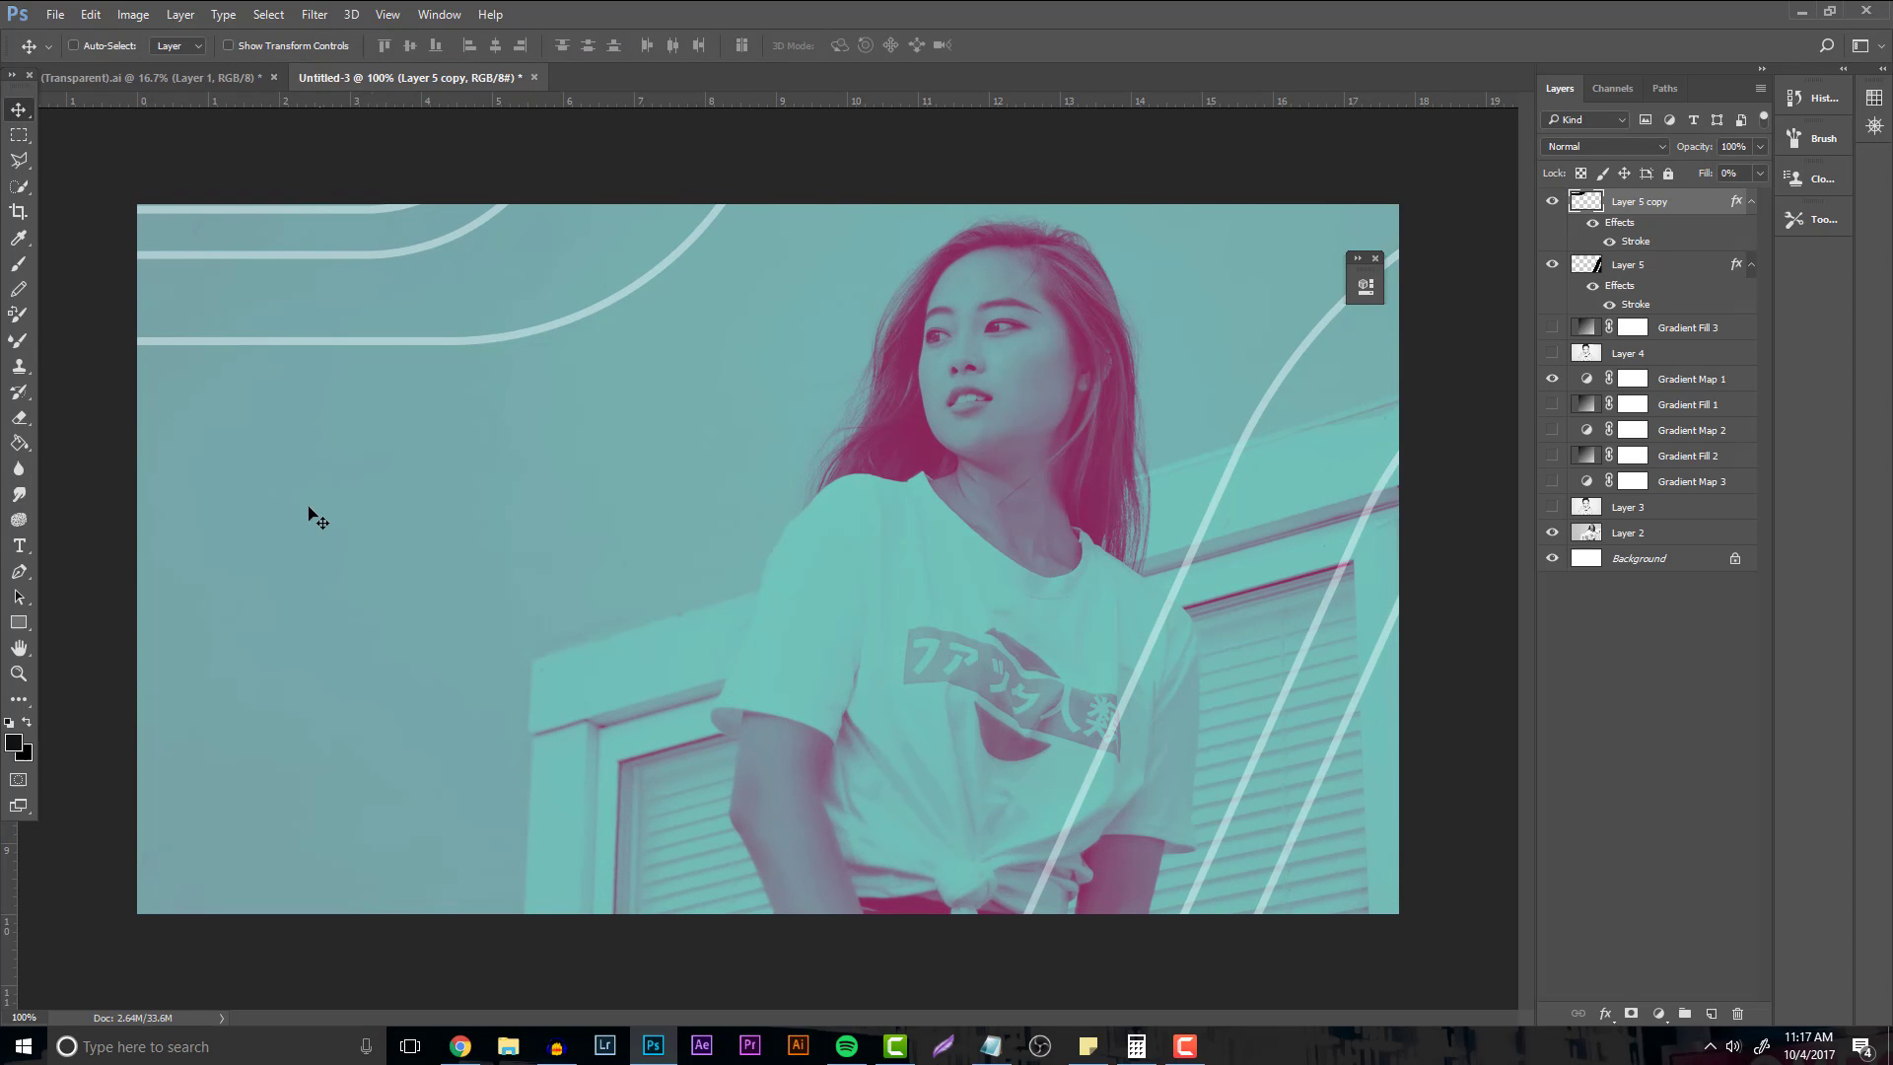
{"action": "left_click_drag", "start_coordinate": [564, 380], "coordinate": [564, 364]}
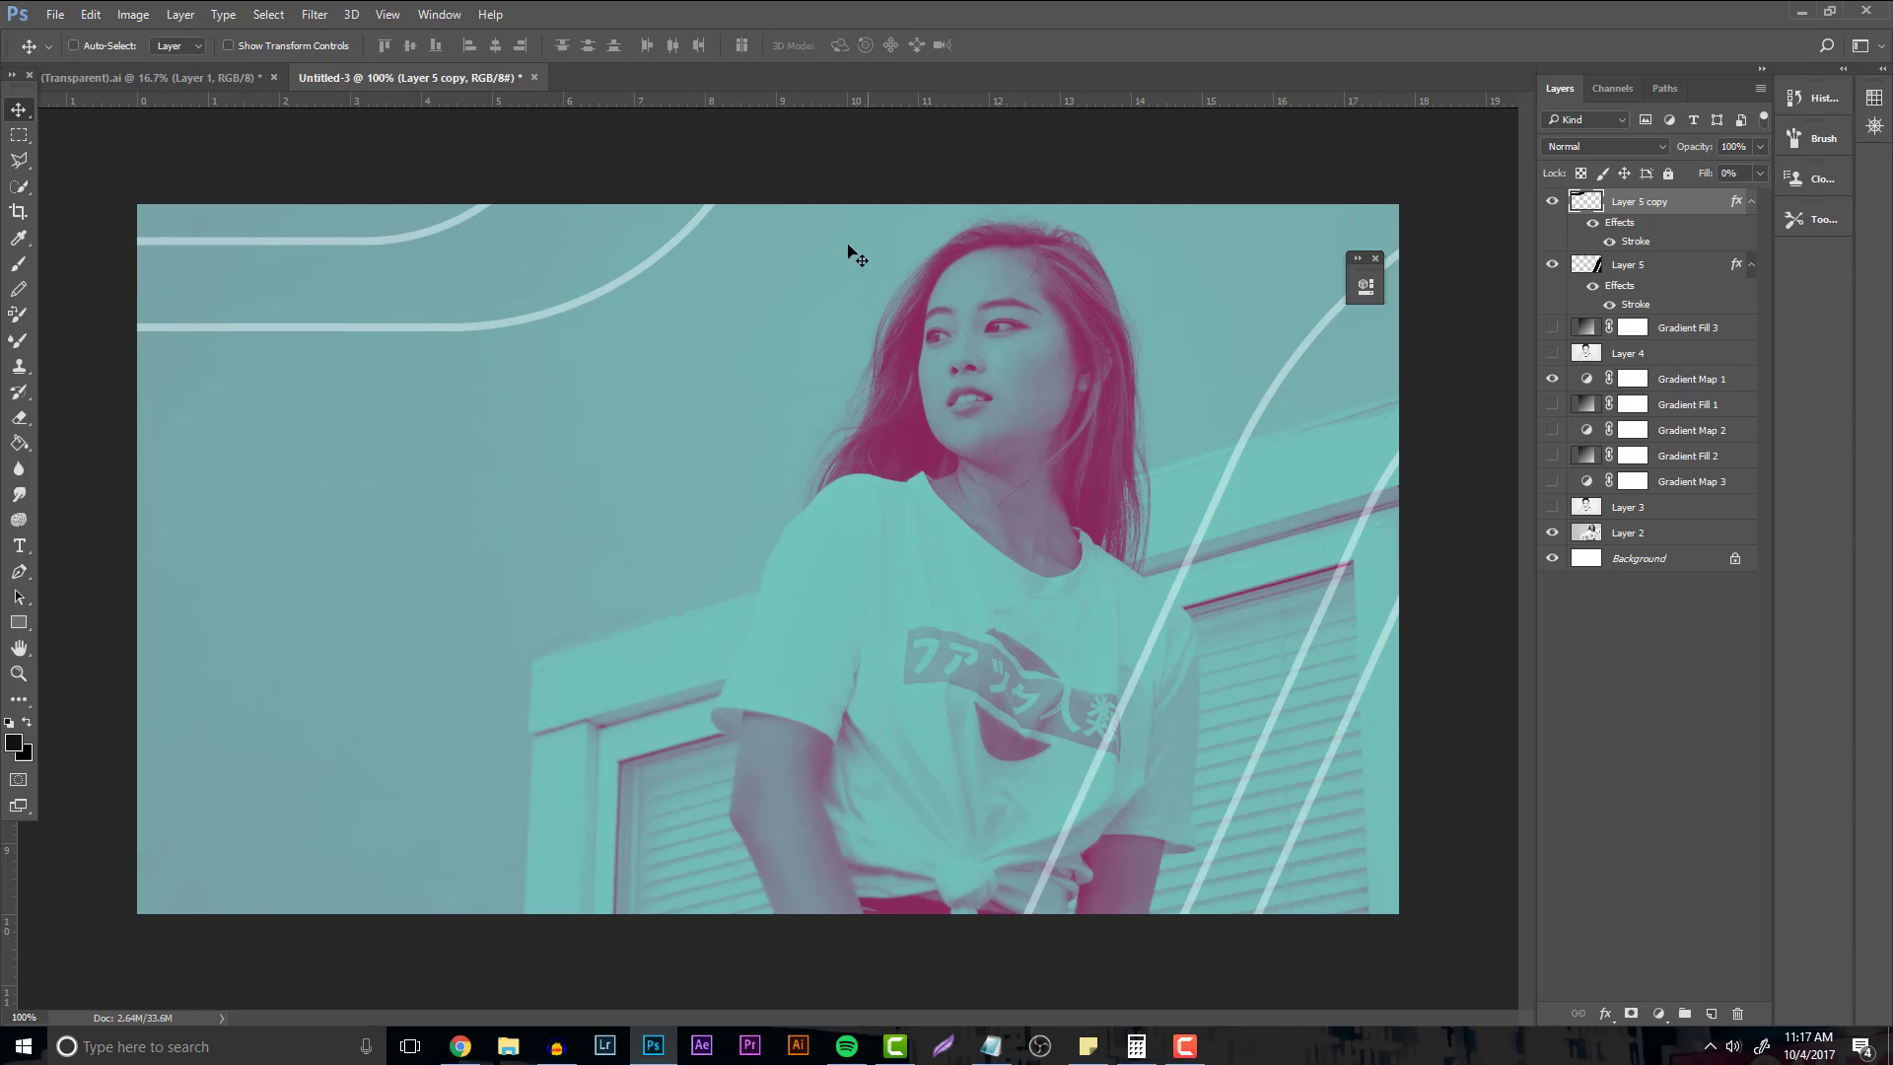
Zoom the view to 66.7%, hide Gradient Map 1, and preview Gradient Fill 1's purple tint.
{"action": "left_click", "coordinate": [18, 673]}
{"action": "left_click_drag", "start_coordinate": [684, 511], "coordinate": [624, 508]}
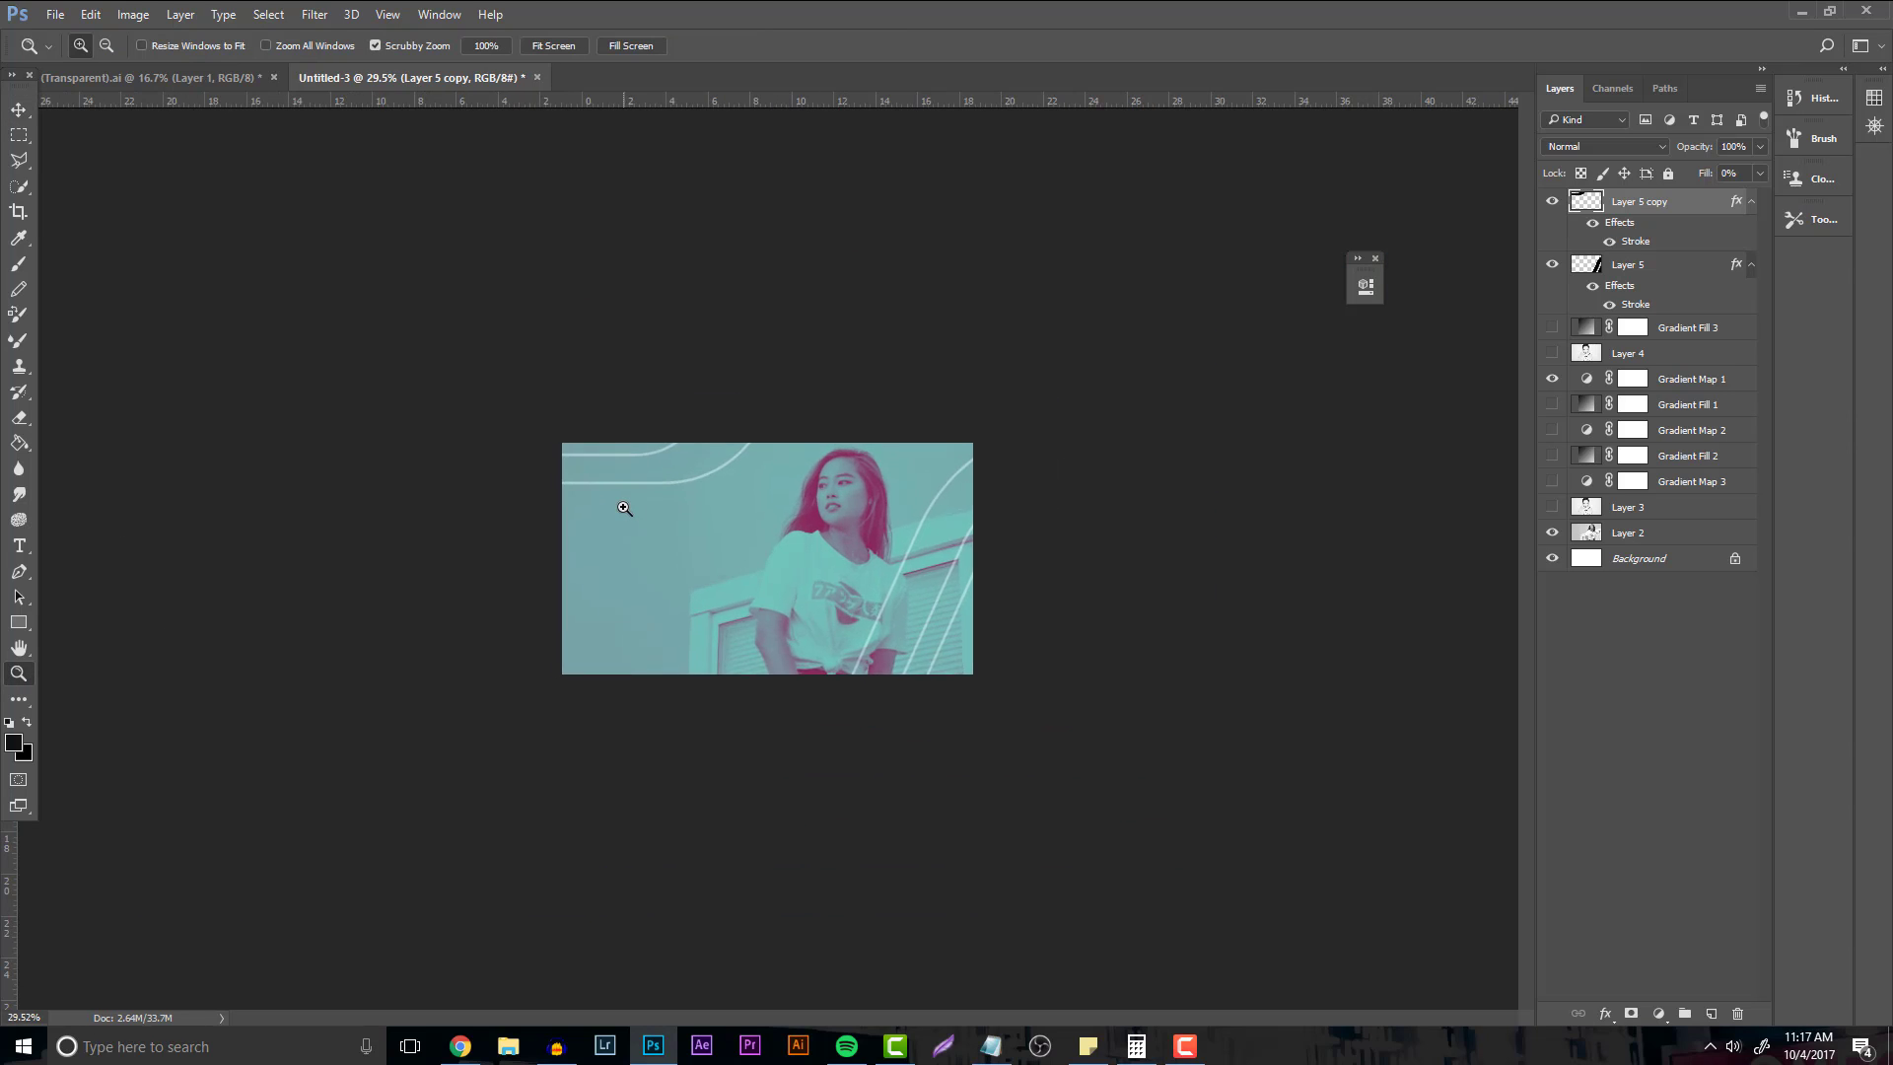
{"action": "left_click", "coordinate": [624, 508]}
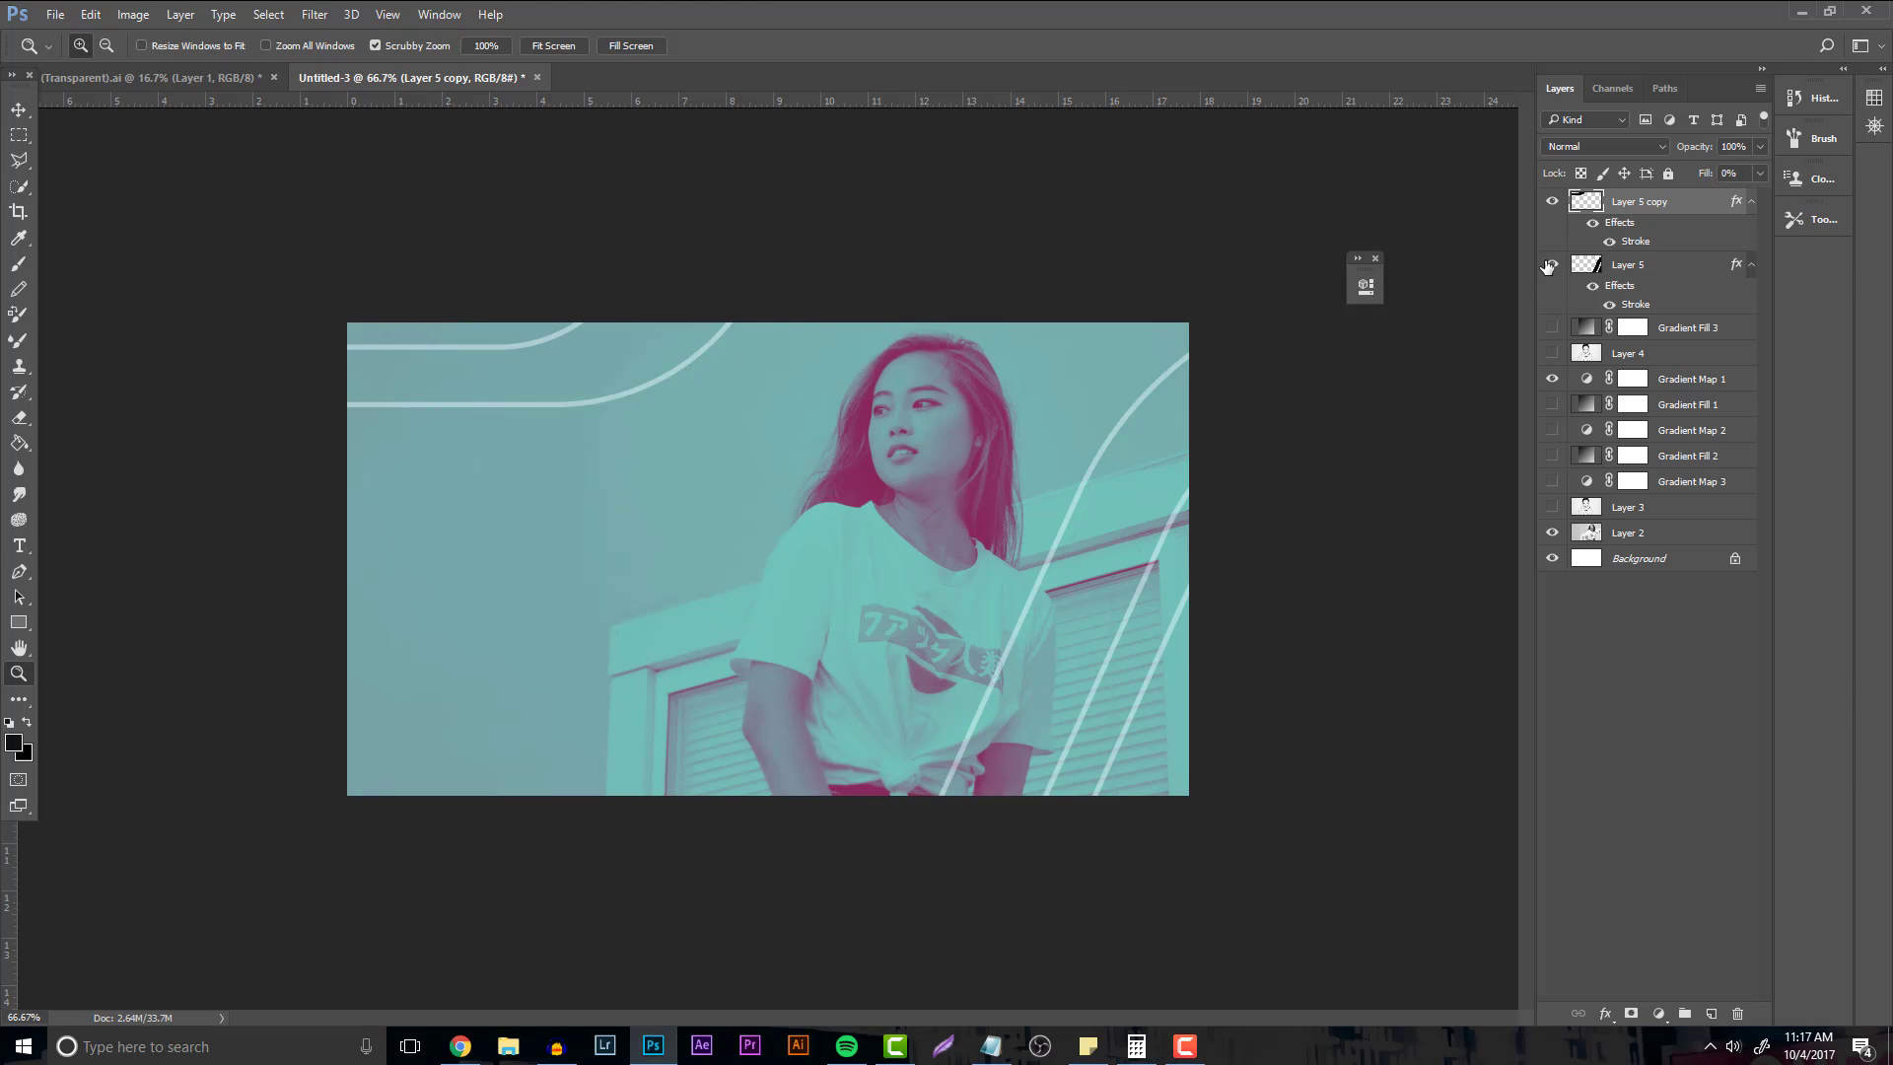
{"action": "left_click", "coordinate": [1552, 380]}
{"action": "left_click", "coordinate": [1553, 405]}
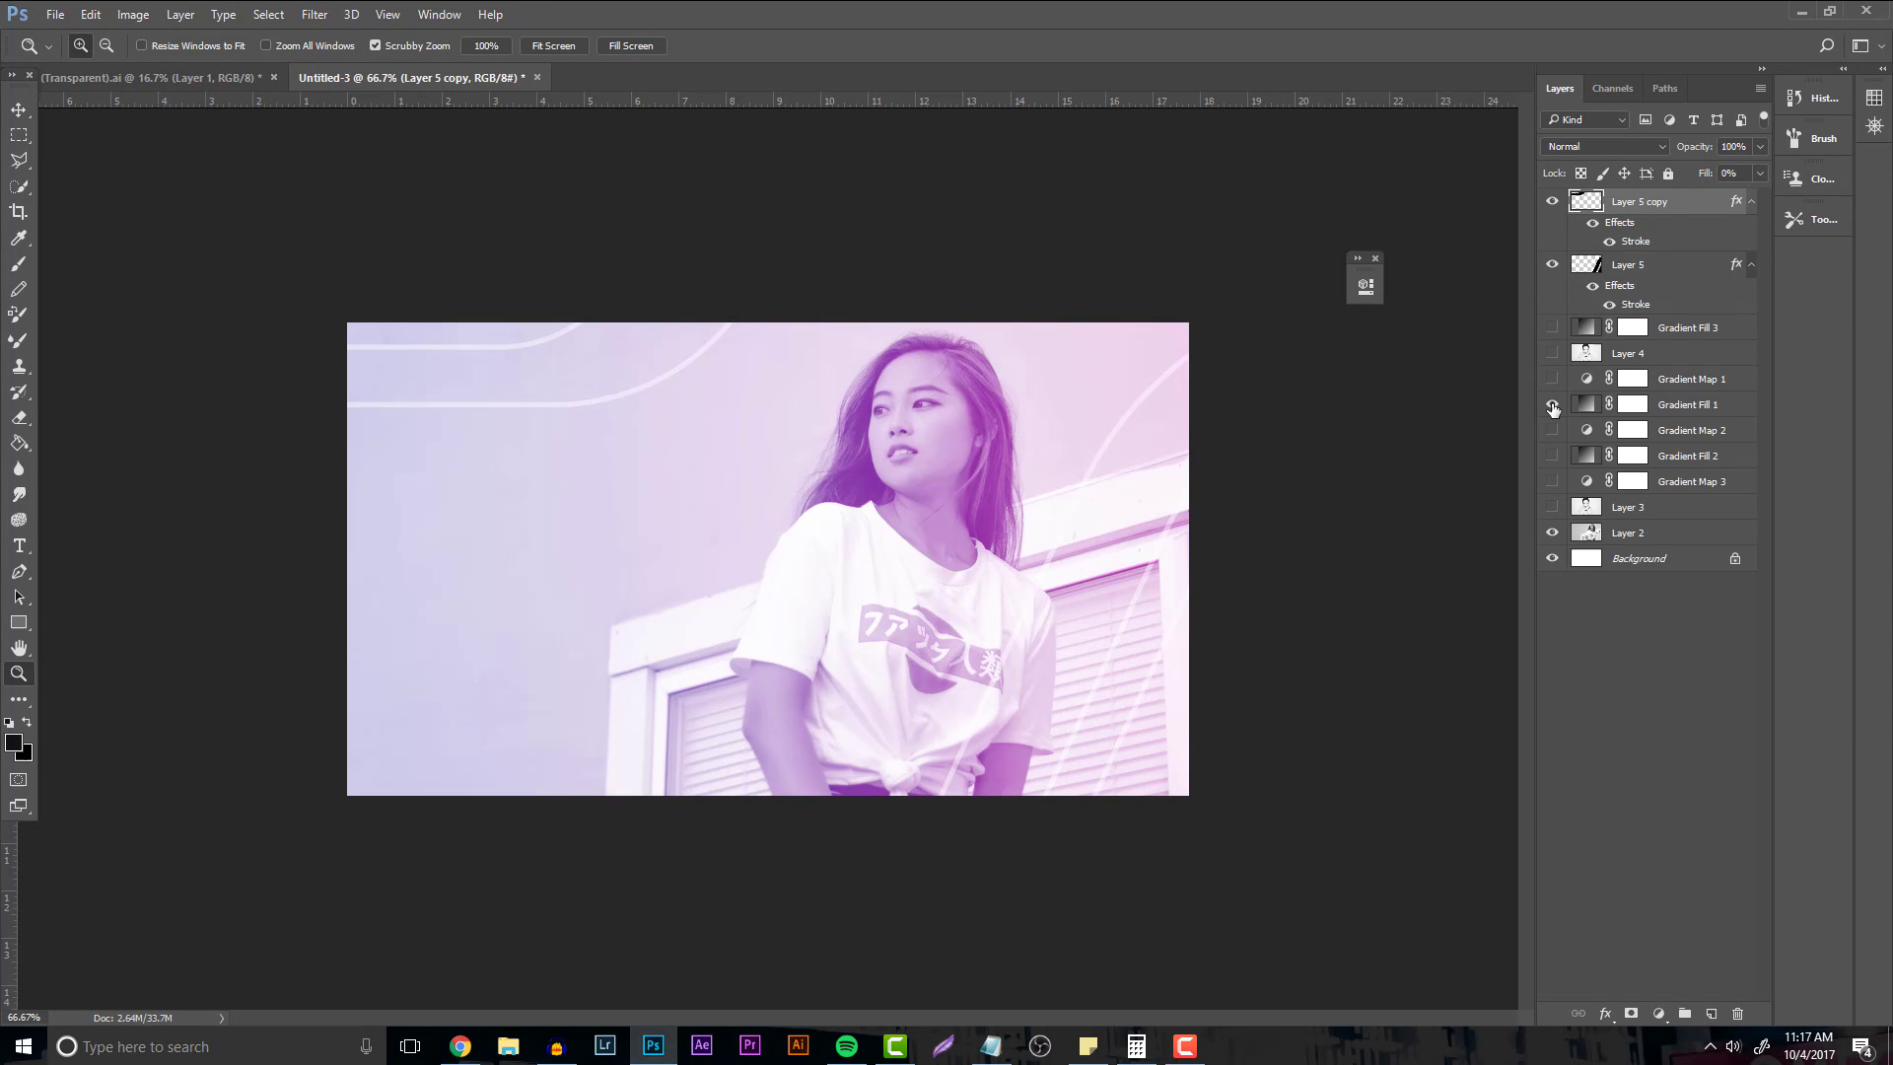
{"action": "left_click", "coordinate": [1553, 406]}
Preview Gradient Map 2 and Gradient Fill 2, ending with Gradient Map 3's cyan tint showing.
{"action": "left_click", "coordinate": [1552, 431]}
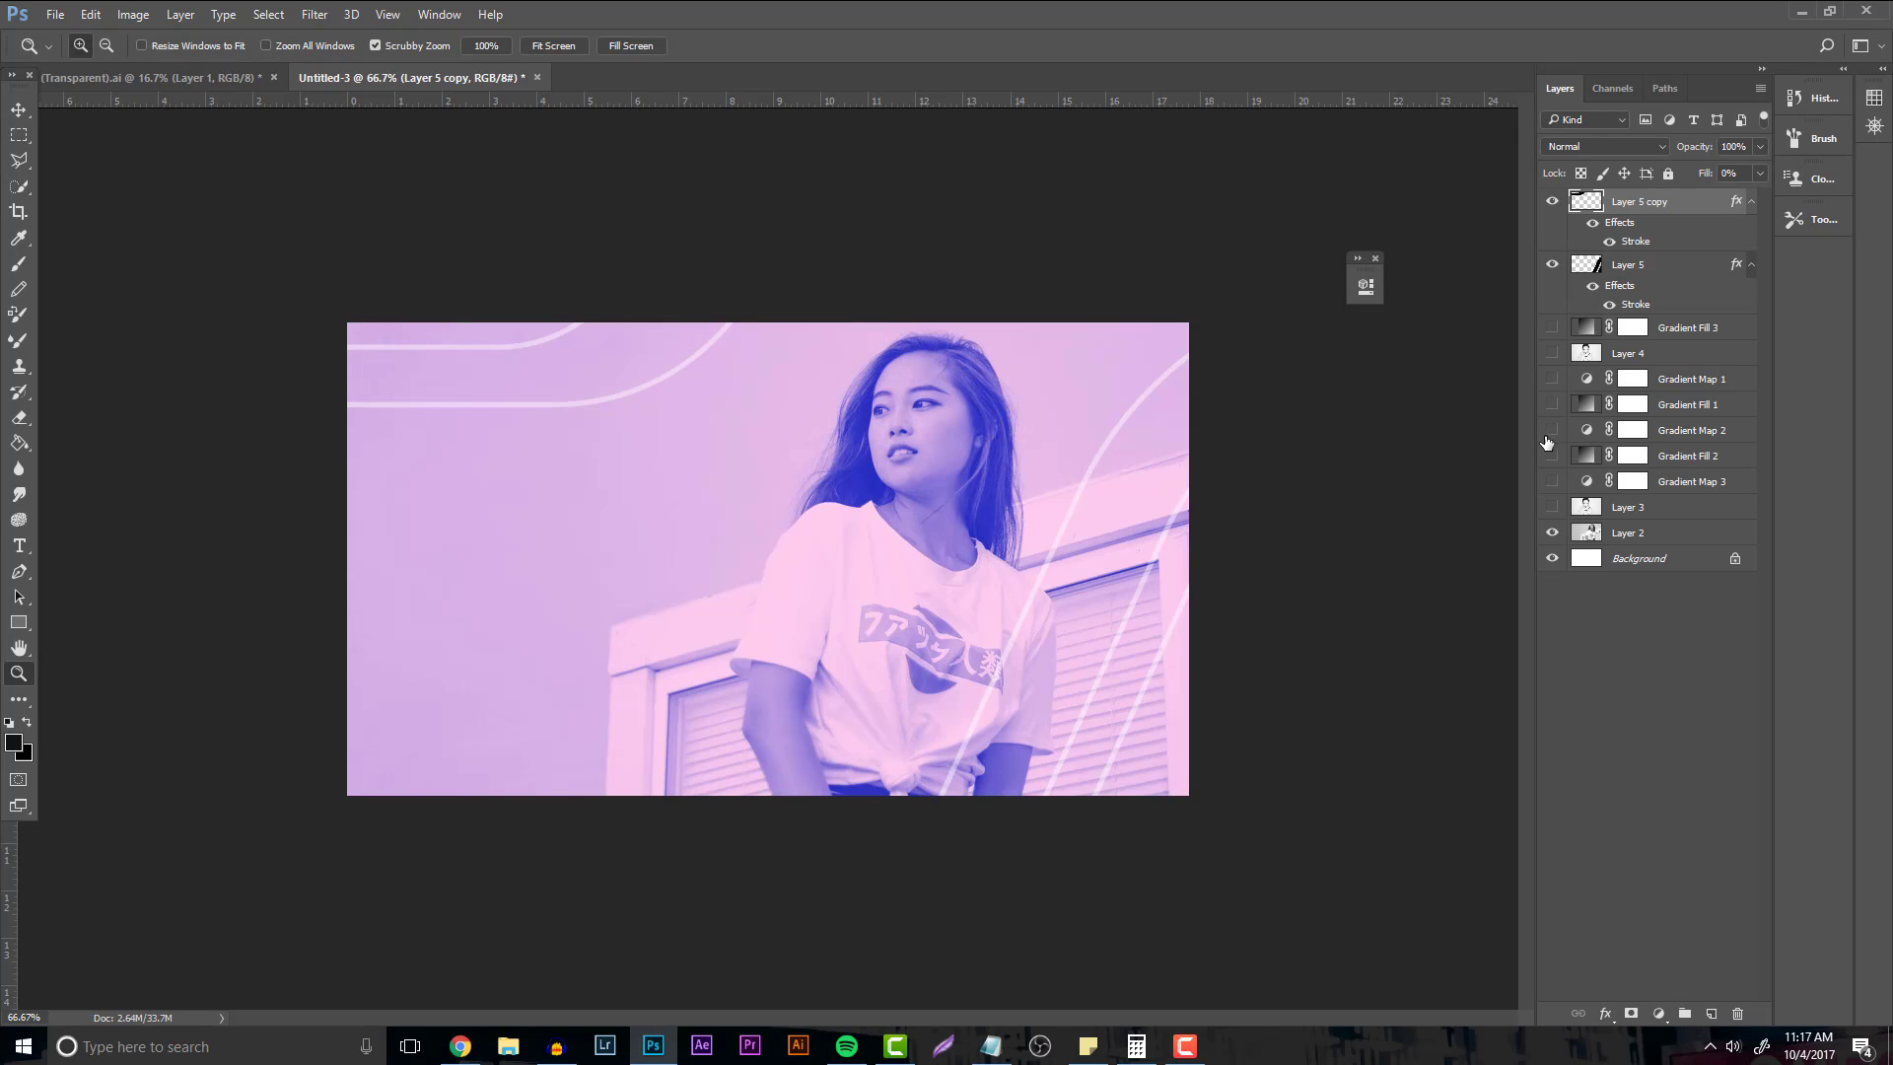
{"action": "left_click", "coordinate": [1552, 431]}
{"action": "left_click", "coordinate": [1552, 456]}
{"action": "left_click", "coordinate": [1552, 457]}
{"action": "left_click", "coordinate": [1553, 482]}
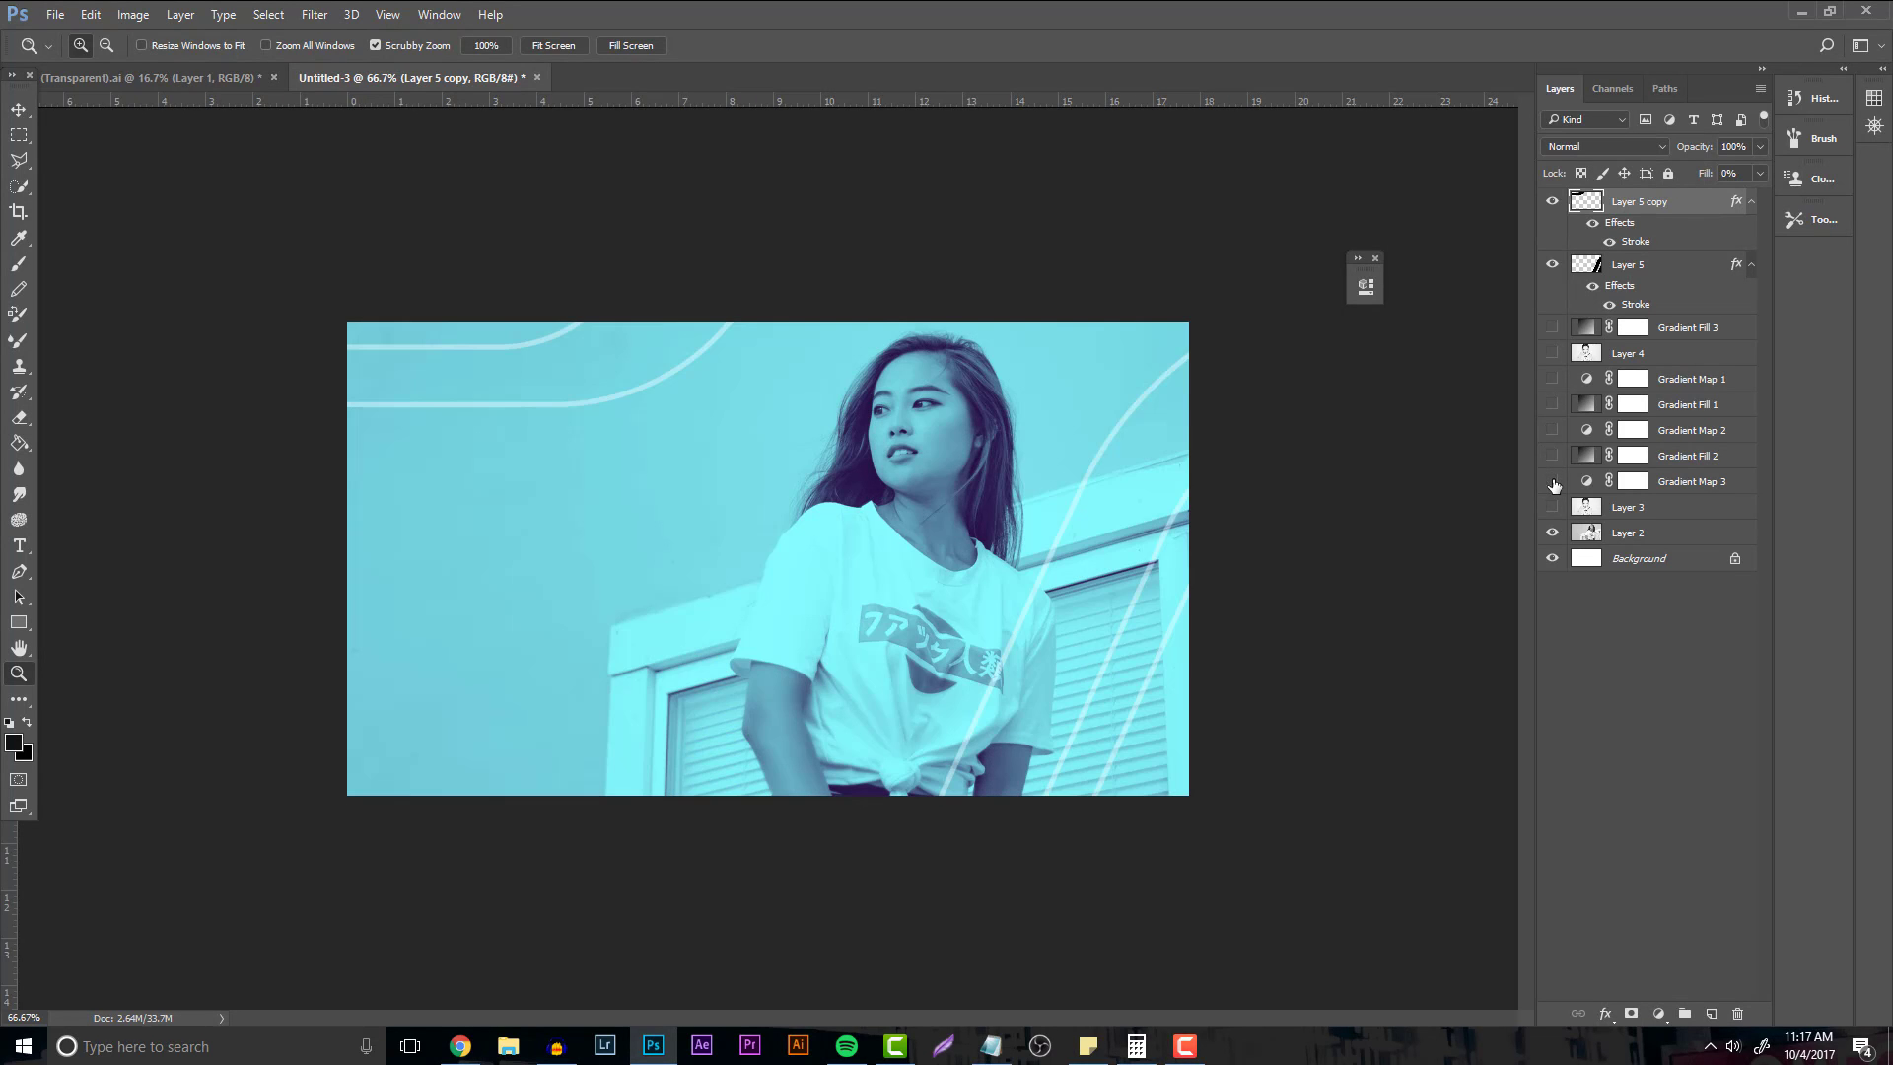
{"action": "left_click", "coordinate": [1554, 483]}
{"action": "left_click", "coordinate": [1554, 483]}
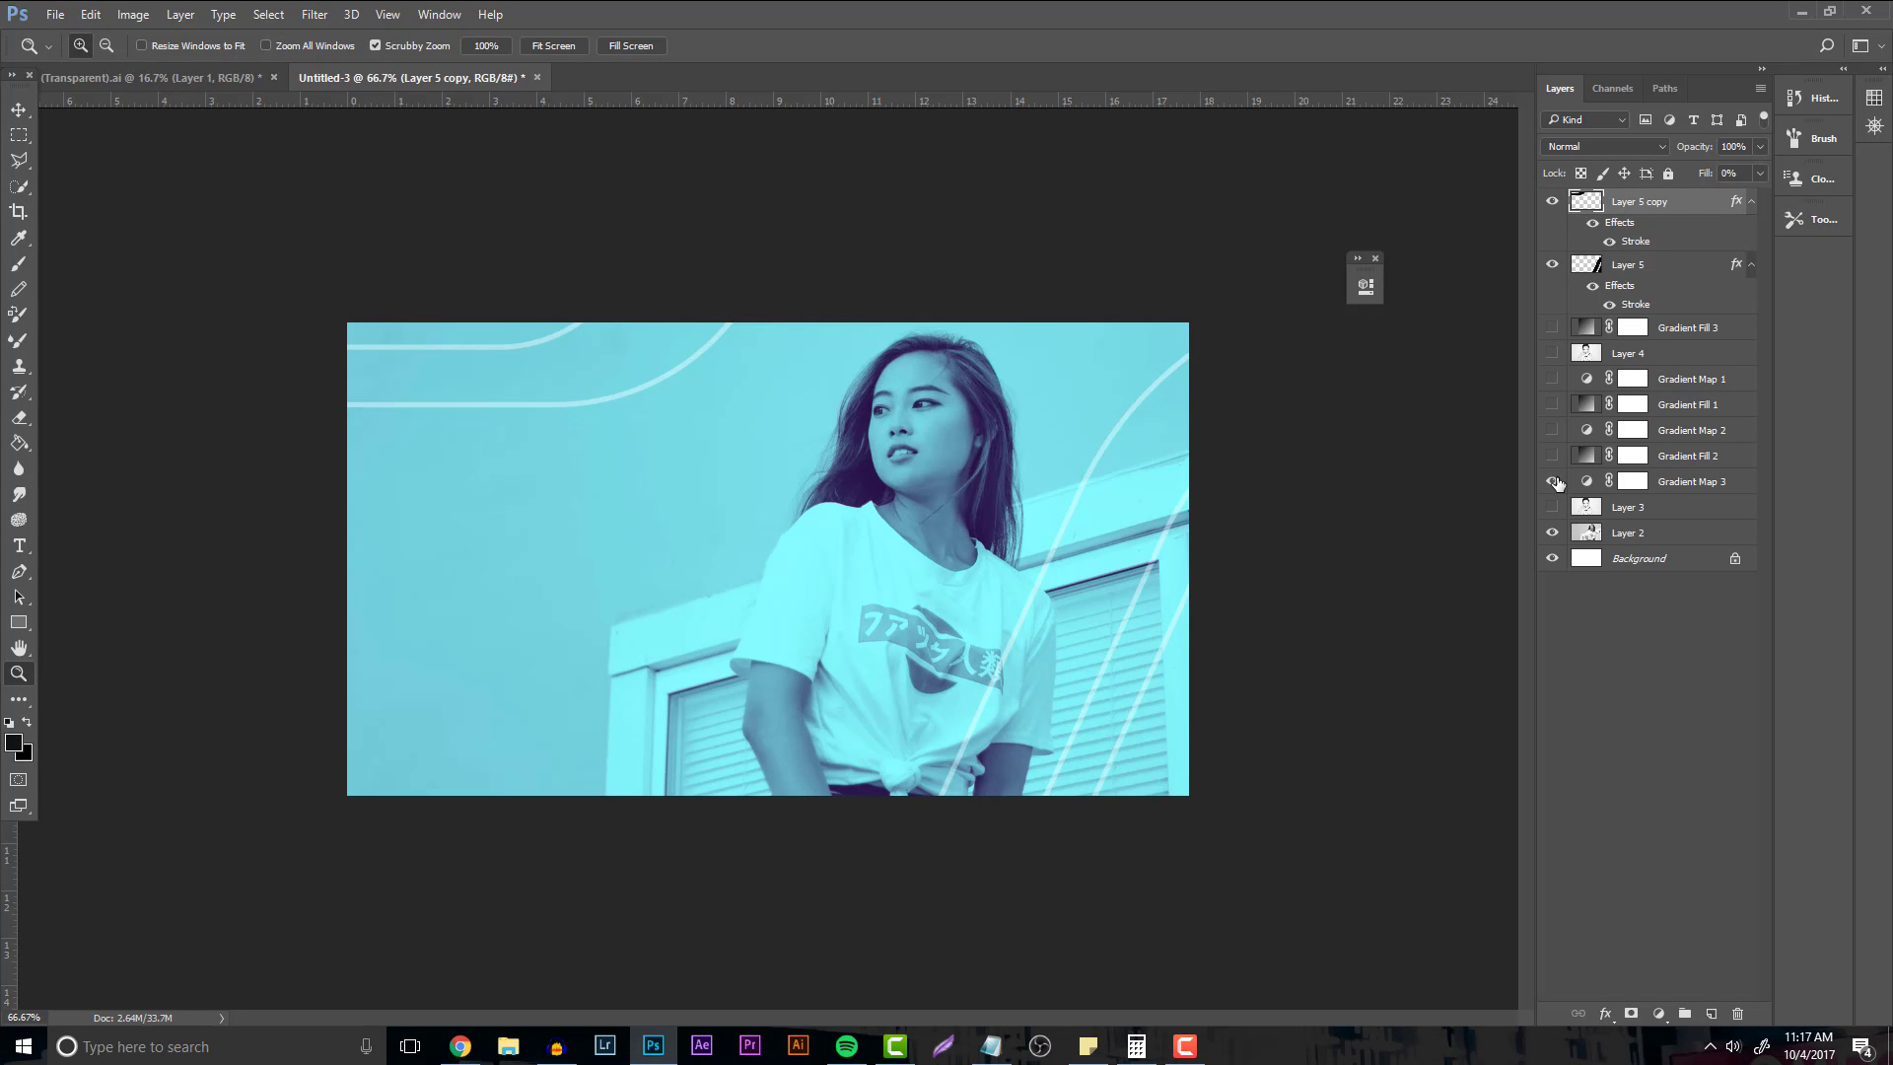